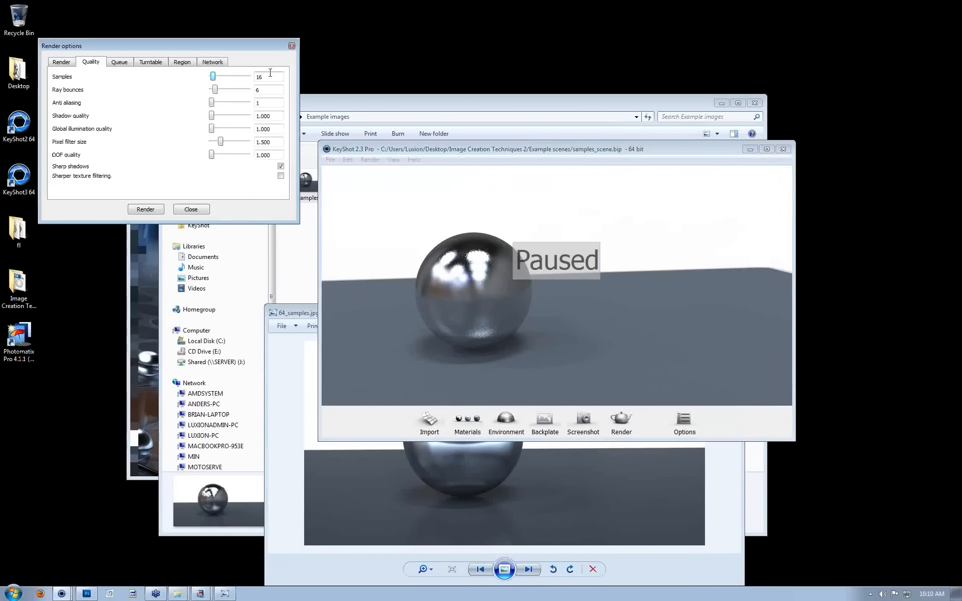
# Set the render quality samples to 8 and move the main window clear of the render options.
pyautogui.doubleClick(266, 78)
pyautogui.moveTo(505, 151); pyautogui.dragTo(482, 159)
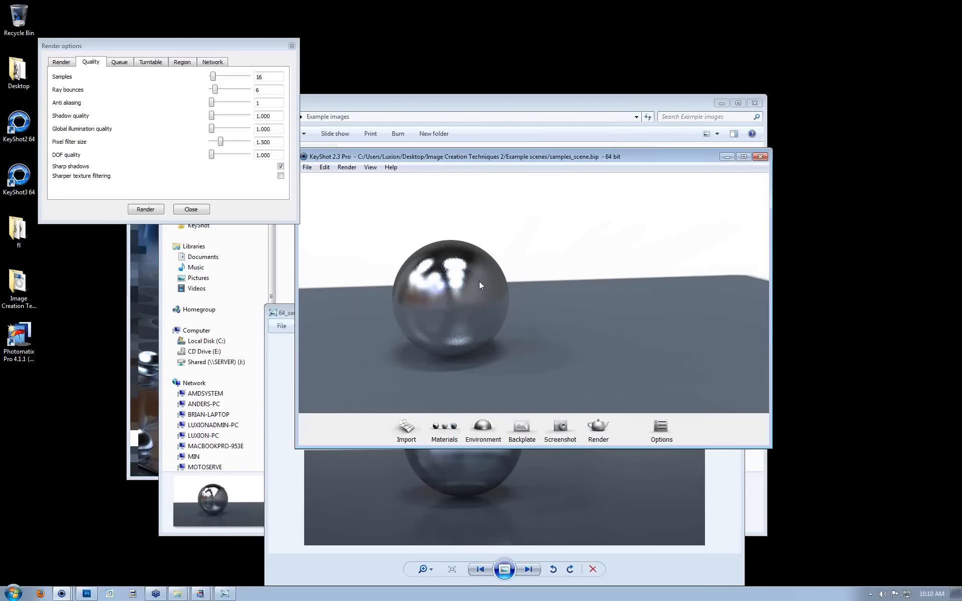
pyautogui.doubleClick(261, 76)
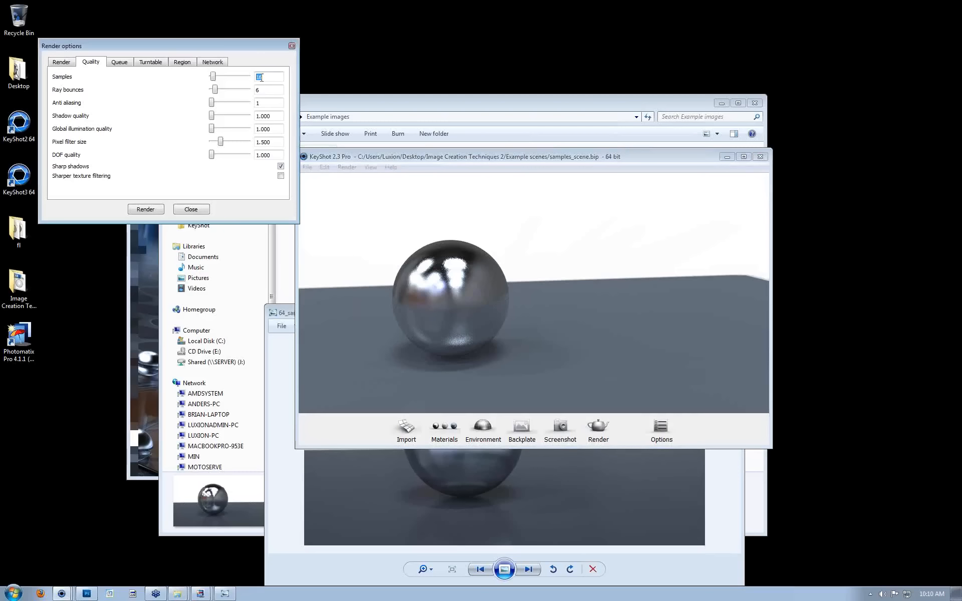
pyautogui.write('8')
pyautogui.click(368, 158)
pyautogui.moveTo(377, 158); pyautogui.dragTo(399, 164)
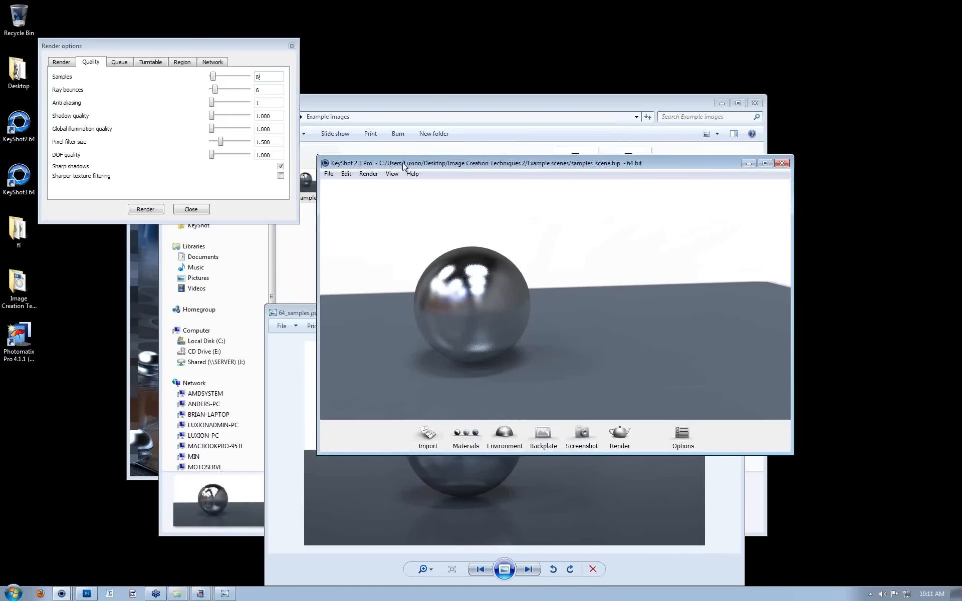
# Check the Show advanced settings option in the general preferences and confirm the dialog.
pyautogui.click(346, 175)
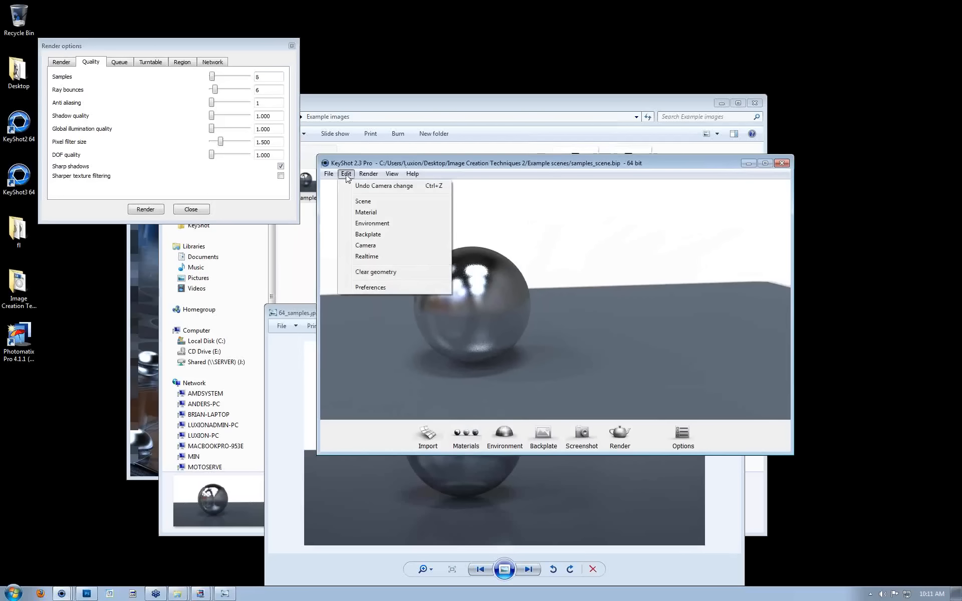
pyautogui.click(399, 289)
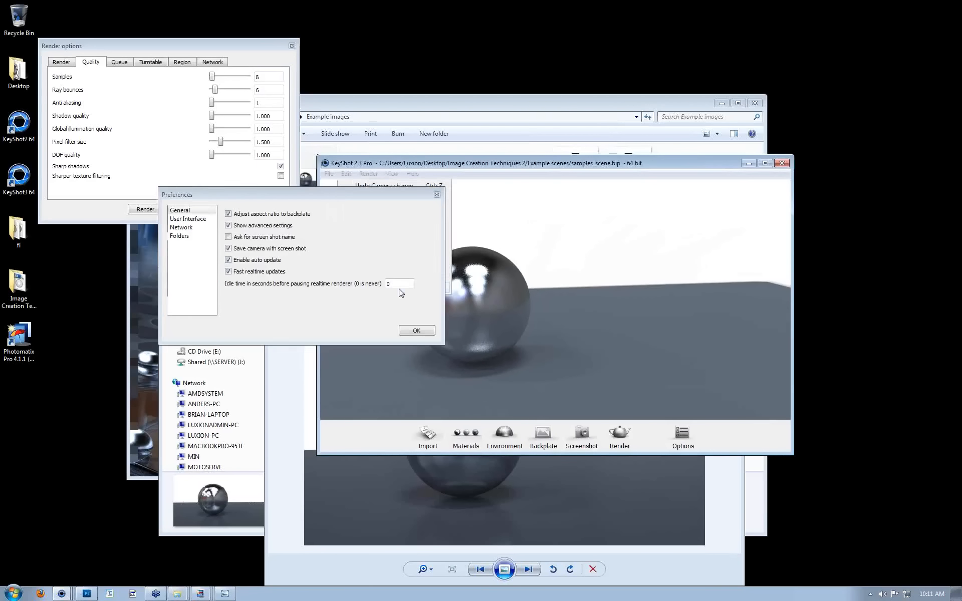
pyautogui.moveTo(332, 191); pyautogui.dragTo(477, 194)
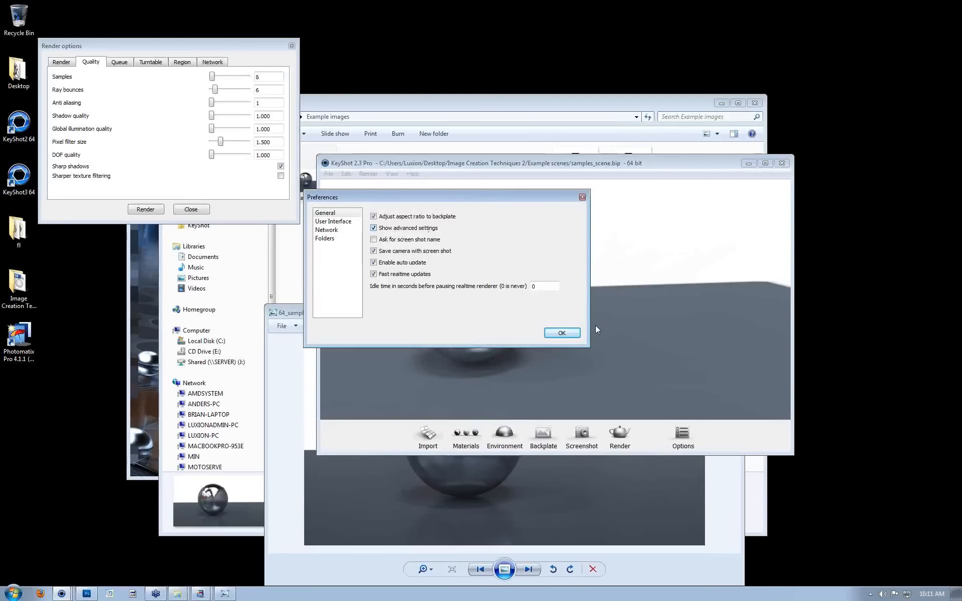
pyautogui.click(561, 333)
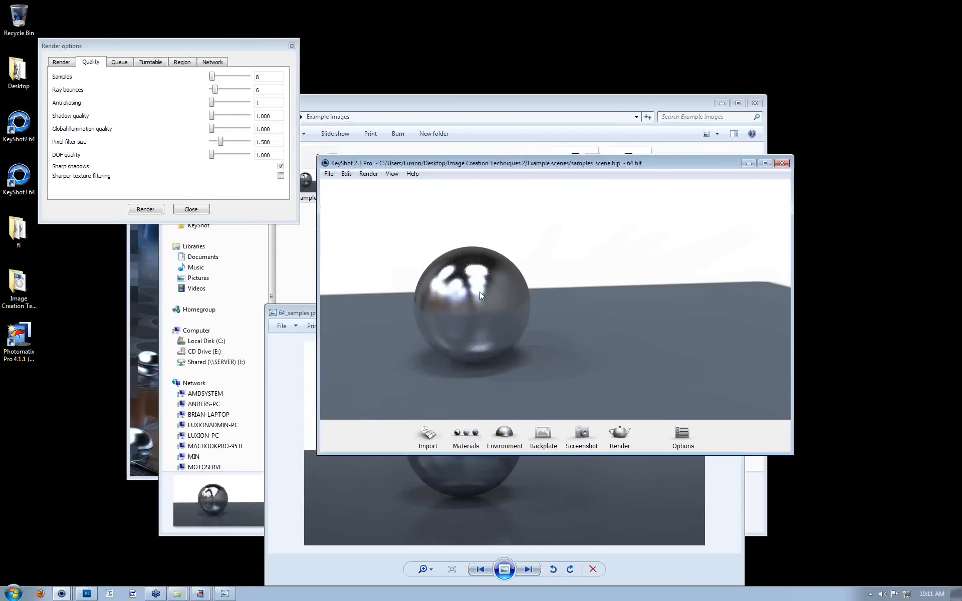
# Open the sphere's material for editing beside the realtime view and set its glossy samples to 4.
pyautogui.doubleClick(479, 292)
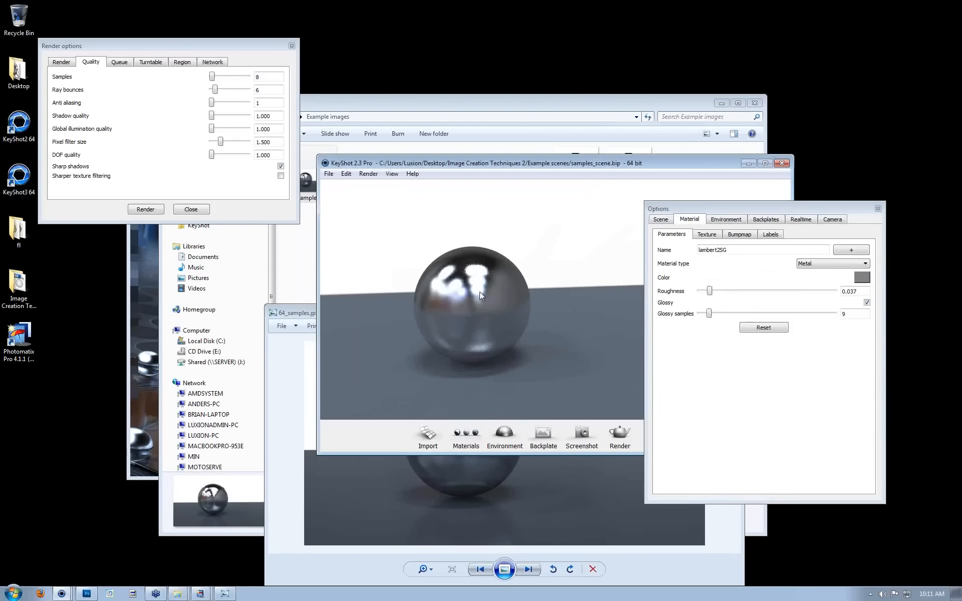
pyautogui.moveTo(714, 212); pyautogui.dragTo(558, 158)
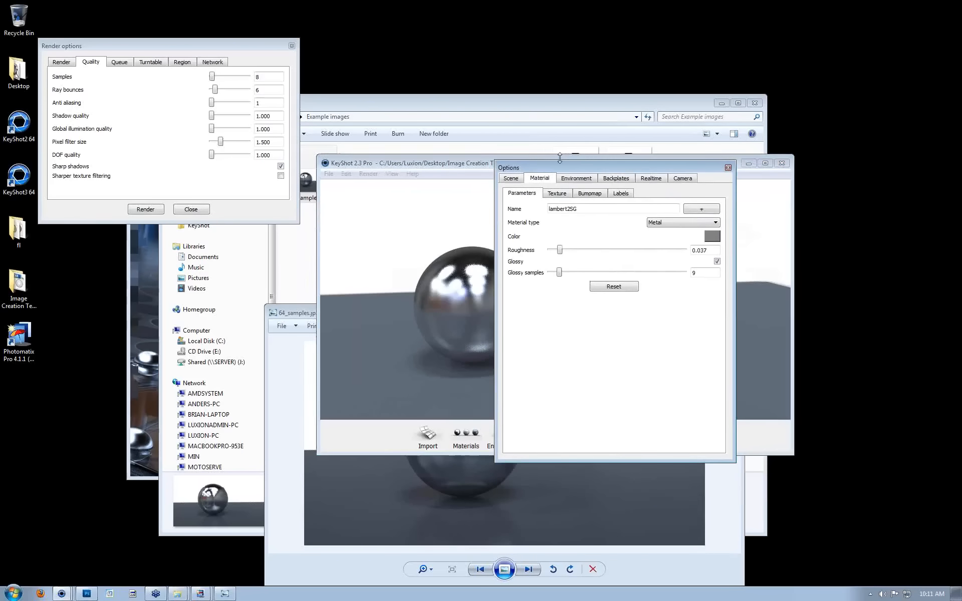
pyautogui.moveTo(558, 160); pyautogui.dragTo(625, 189)
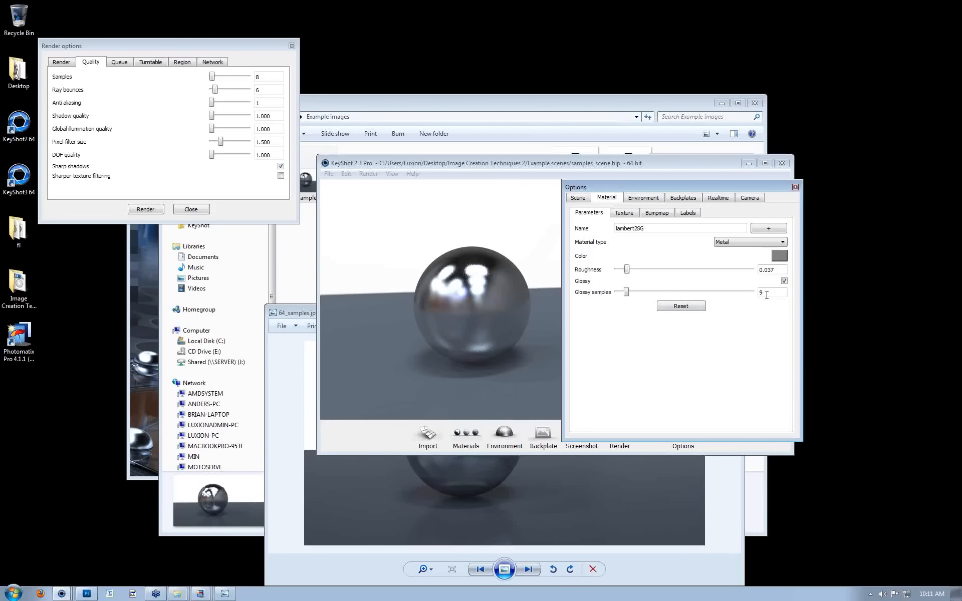
pyautogui.moveTo(779, 292); pyautogui.dragTo(632, 258)
pyautogui.write('4')
pyautogui.press('Return')
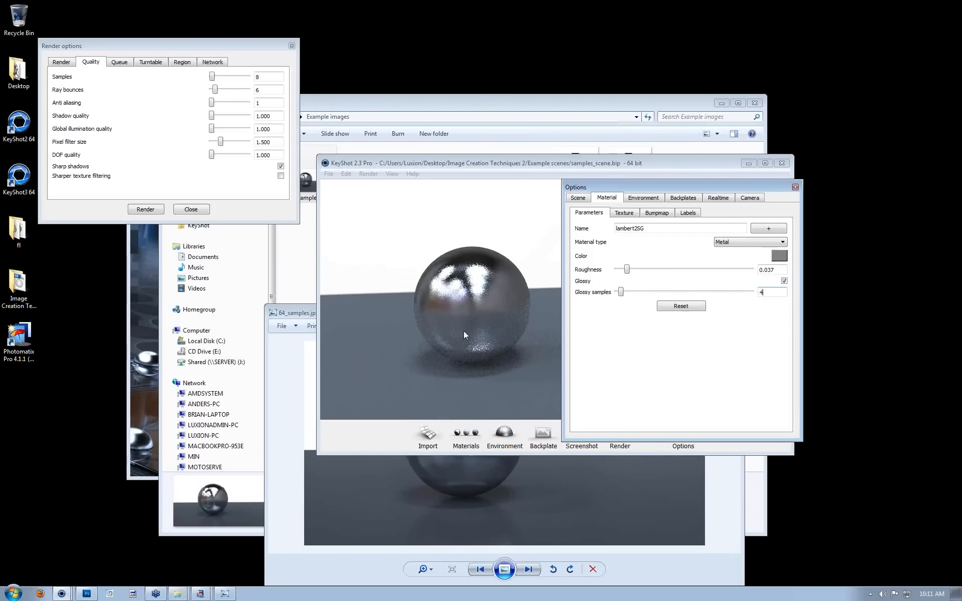
# Raise the sphere's glossy samples in stages to 8, 16, 32 and 64.
pyautogui.click(621, 296)
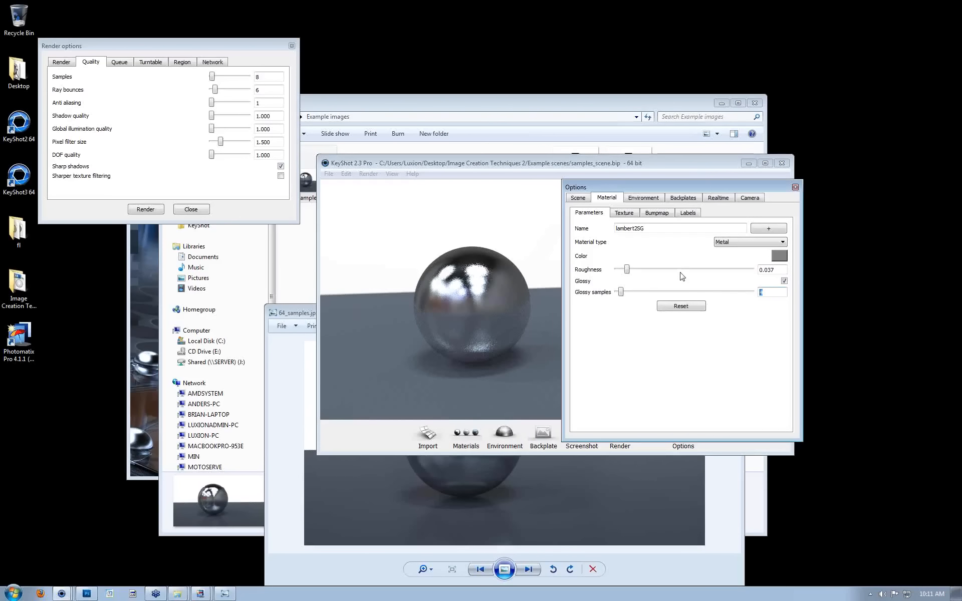
pyautogui.press('Return')
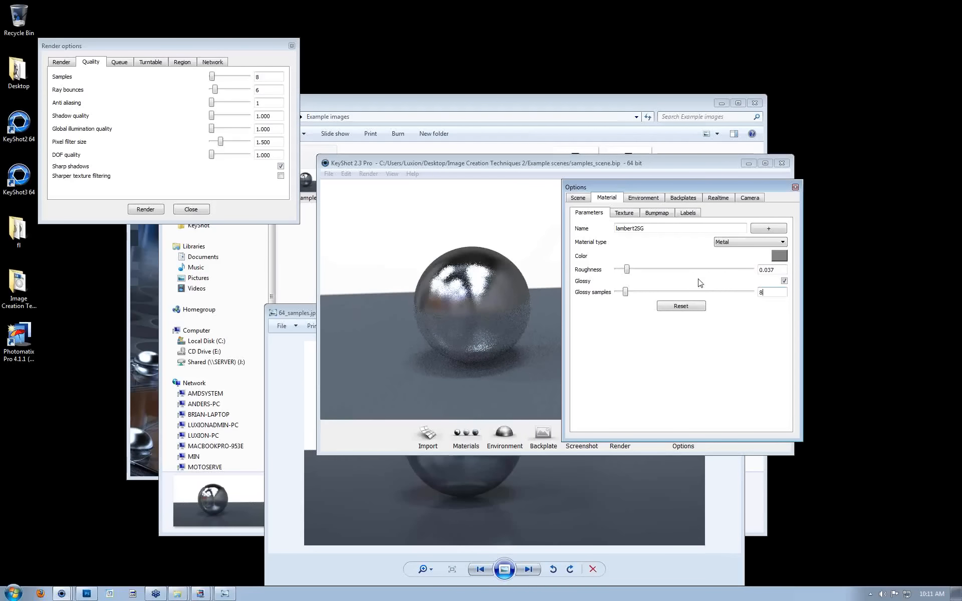
pyautogui.moveTo(770, 295); pyautogui.dragTo(644, 283)
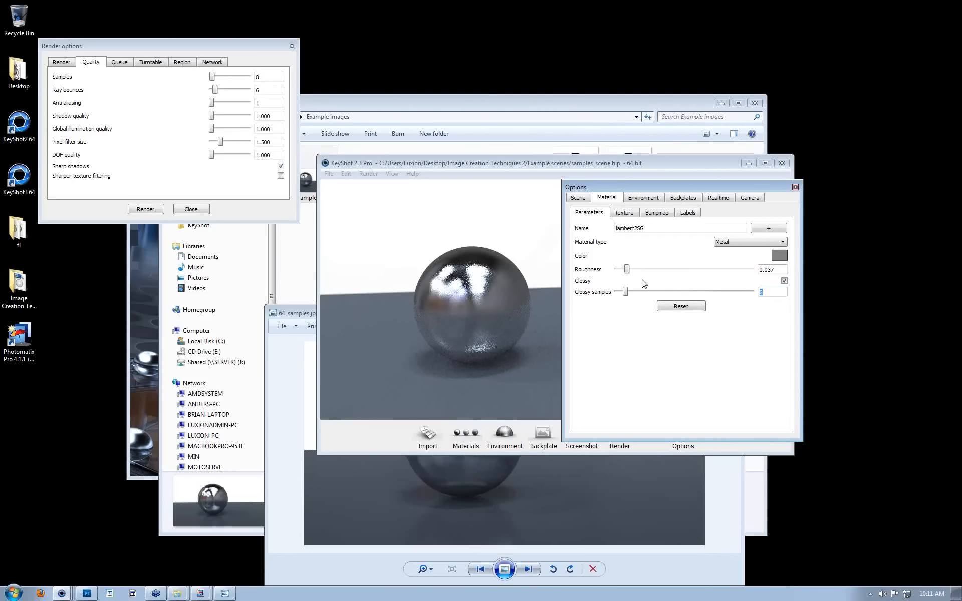
pyautogui.write('16')
pyautogui.press('Return')
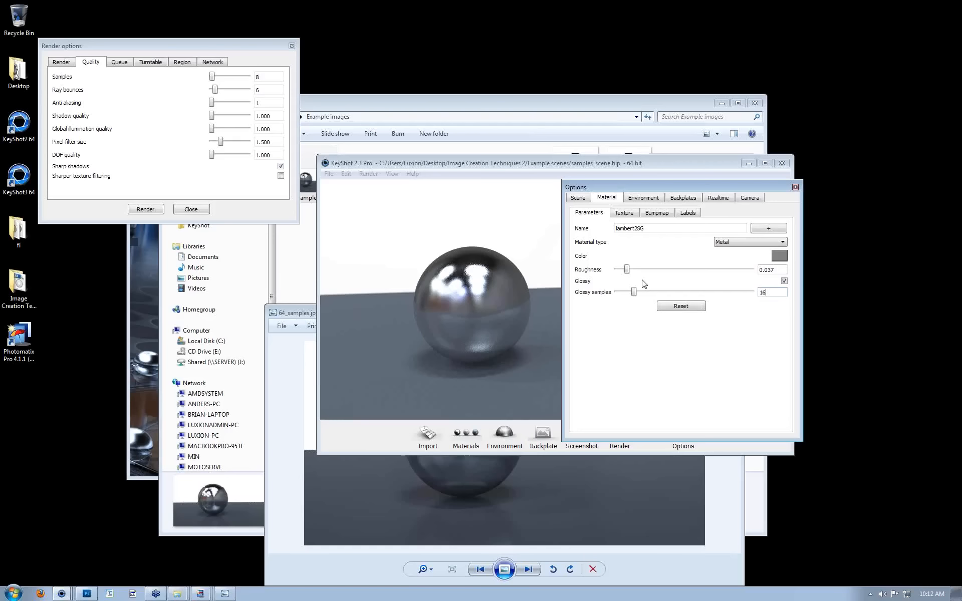
pyautogui.write('2')
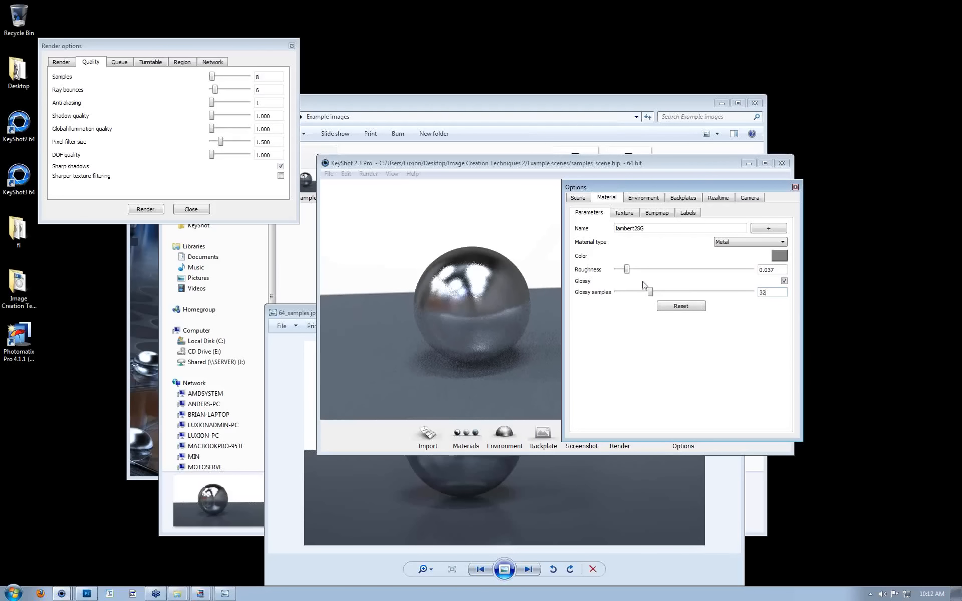
pyautogui.doubleClick(777, 291)
pyautogui.write('64')
pyautogui.press('Return')
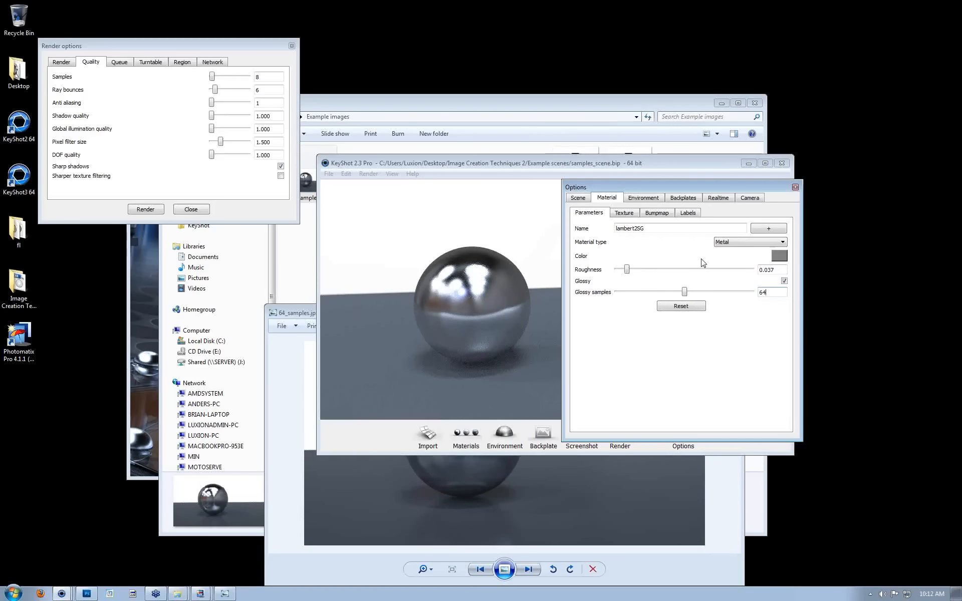
# Change the sphere's material type to Metallic Paint with a red base colour and a yellow metal colour (RGB 243, 216, 1).
pyautogui.click(730, 246)
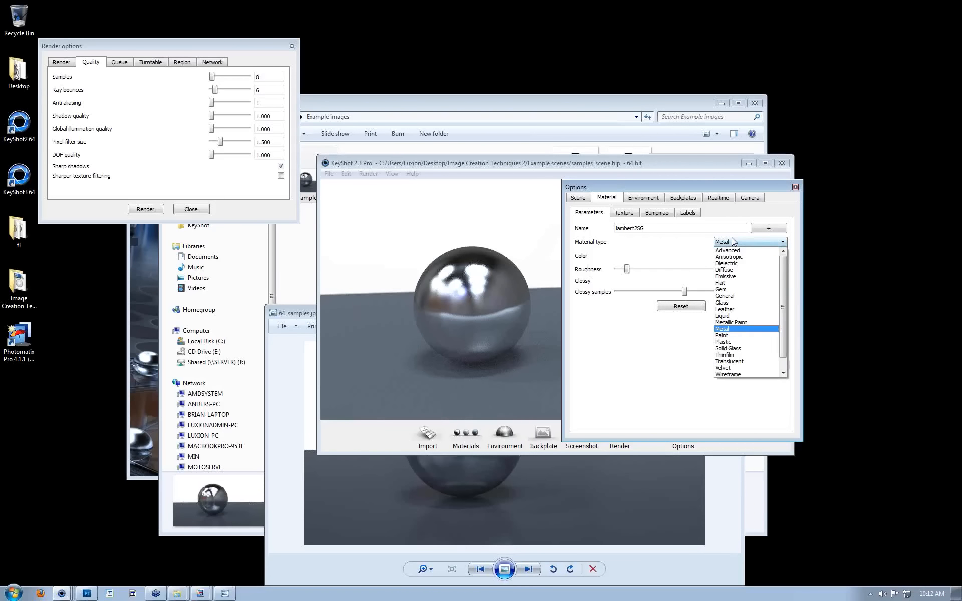
pyautogui.click(739, 326)
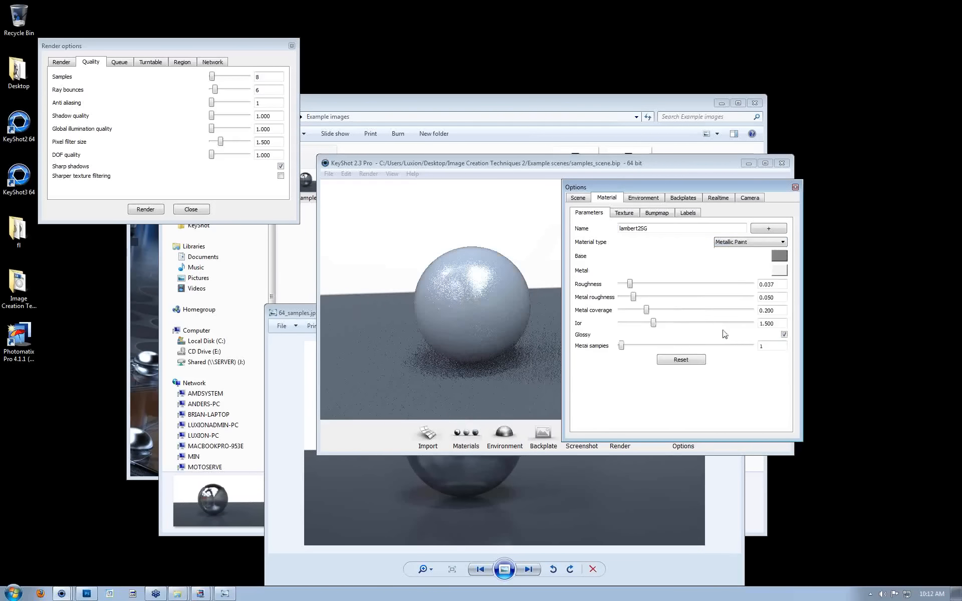
pyautogui.click(778, 256)
pyautogui.moveTo(773, 258)
pyautogui.mouseDown()
pyautogui.moveTo(781, 233)
pyautogui.moveTo(799, 273)
pyautogui.moveTo(769, 234)
pyautogui.mouseUp()
pyautogui.click(798, 251)
pyautogui.click(739, 391)
pyautogui.click(759, 252)
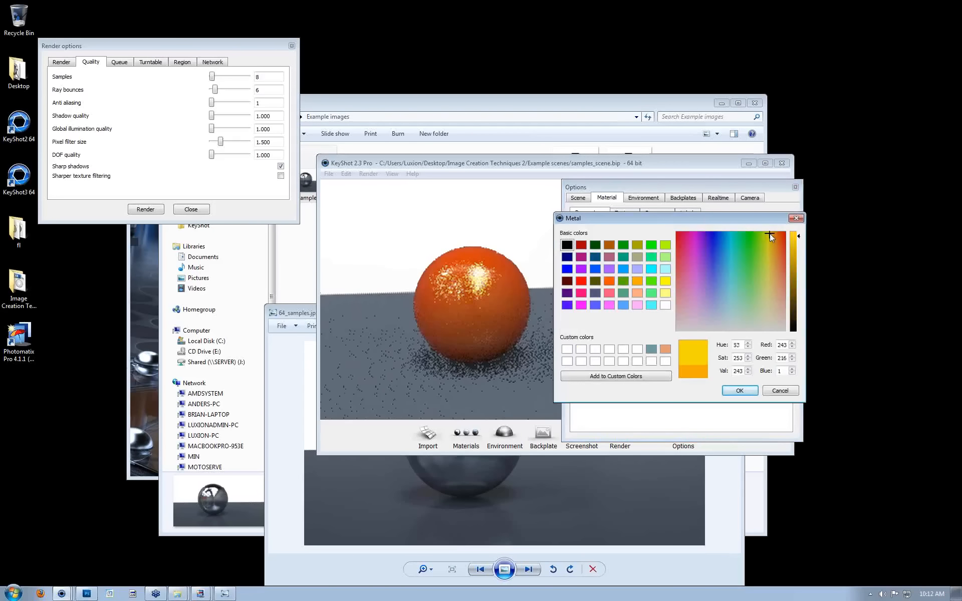
pyautogui.click(739, 390)
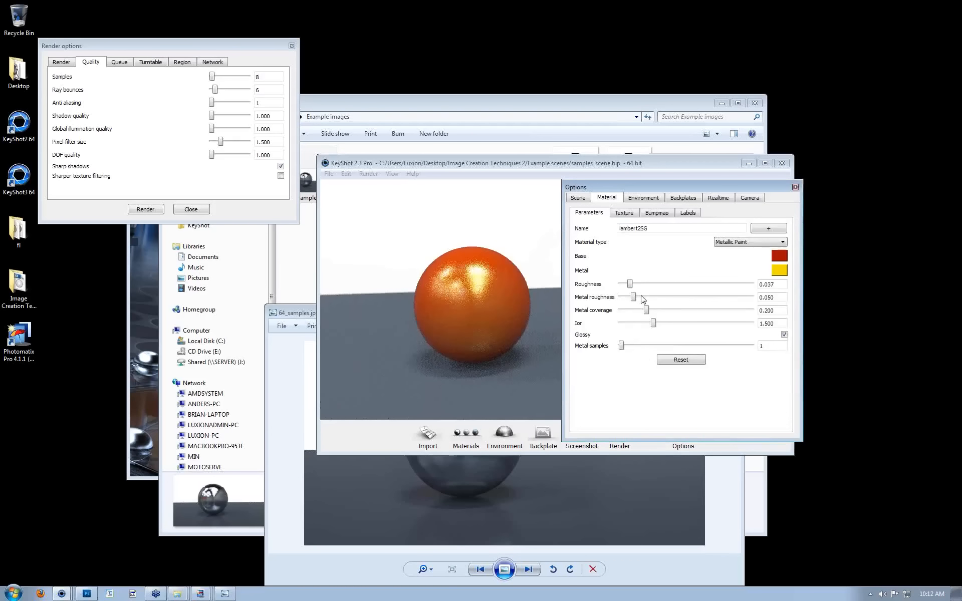
# Set the metallic paint's metal coverage to 0.405, roughness to 0 and metal roughness to 0.078.
pyautogui.moveTo(646, 311); pyautogui.dragTo(676, 313)
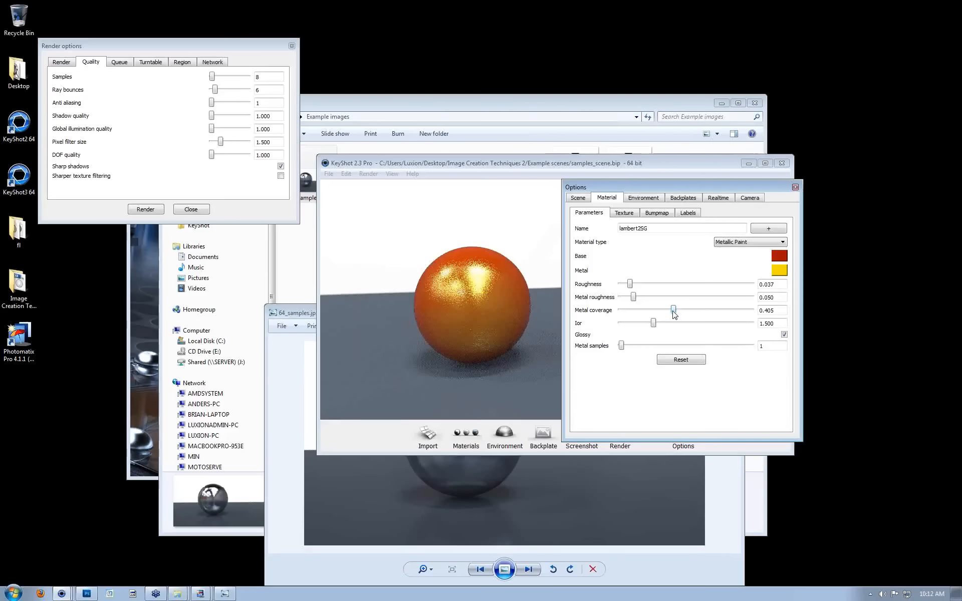
pyautogui.moveTo(630, 284); pyautogui.dragTo(617, 284)
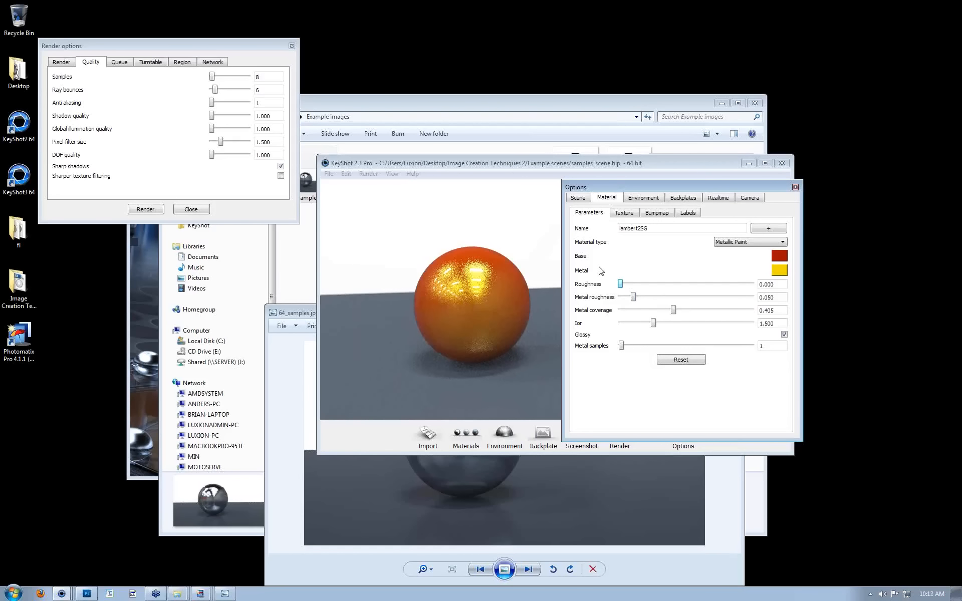
pyautogui.moveTo(634, 297)
pyautogui.mouseDown()
pyautogui.moveTo(651, 297)
pyautogui.moveTo(640, 297)
pyautogui.mouseUp()
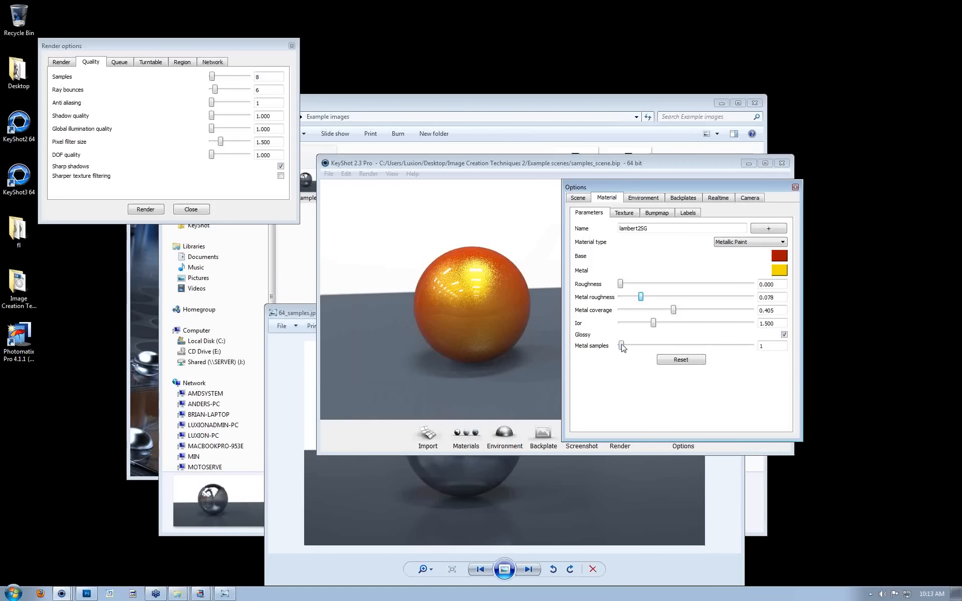
# Try 55 metal samples on the metallic paint, set the value to 8, and close the material options.
pyautogui.moveTo(621, 345); pyautogui.dragTo(676, 345)
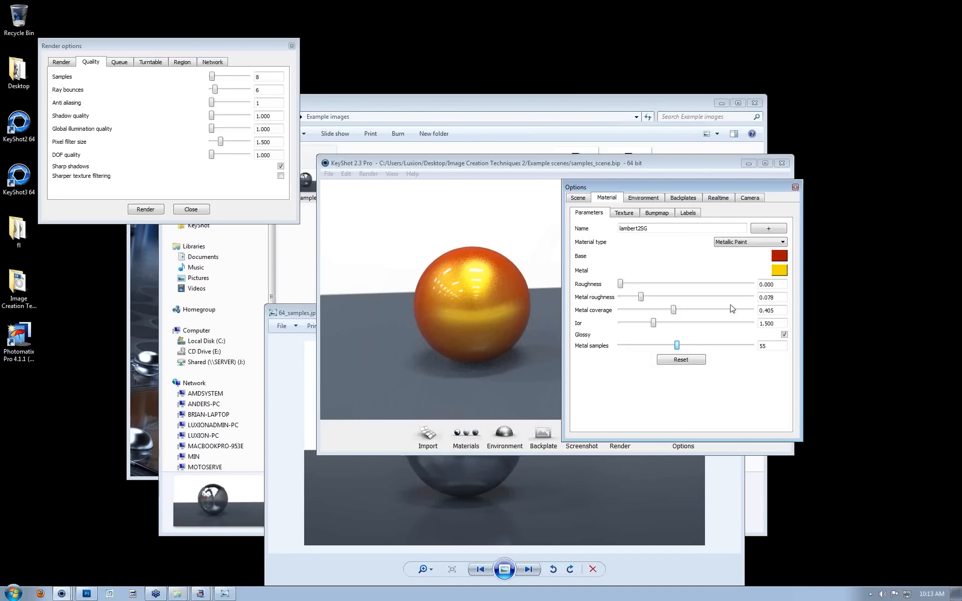
pyautogui.doubleClick(772, 347)
pyautogui.write('8')
pyautogui.press('Return')
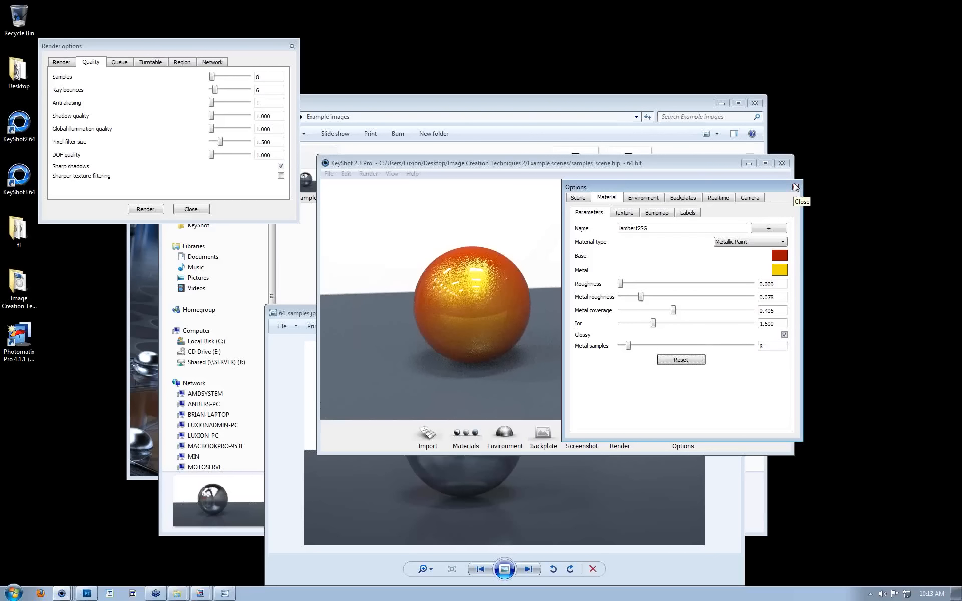
pyautogui.click(796, 187)
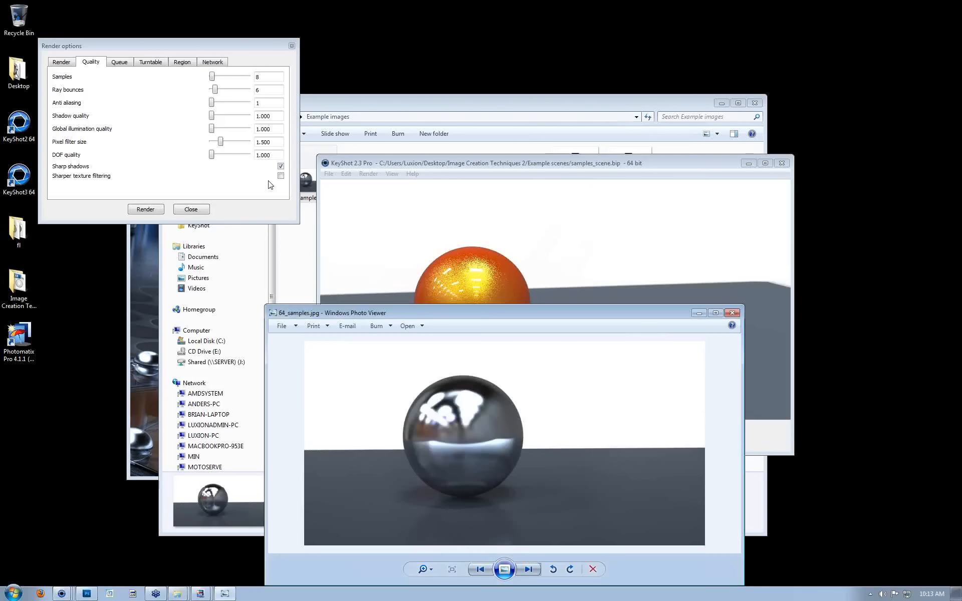
# Open the scene file ray_bounce_scene.bip from the Example scenes folder.
pyautogui.click(505, 247)
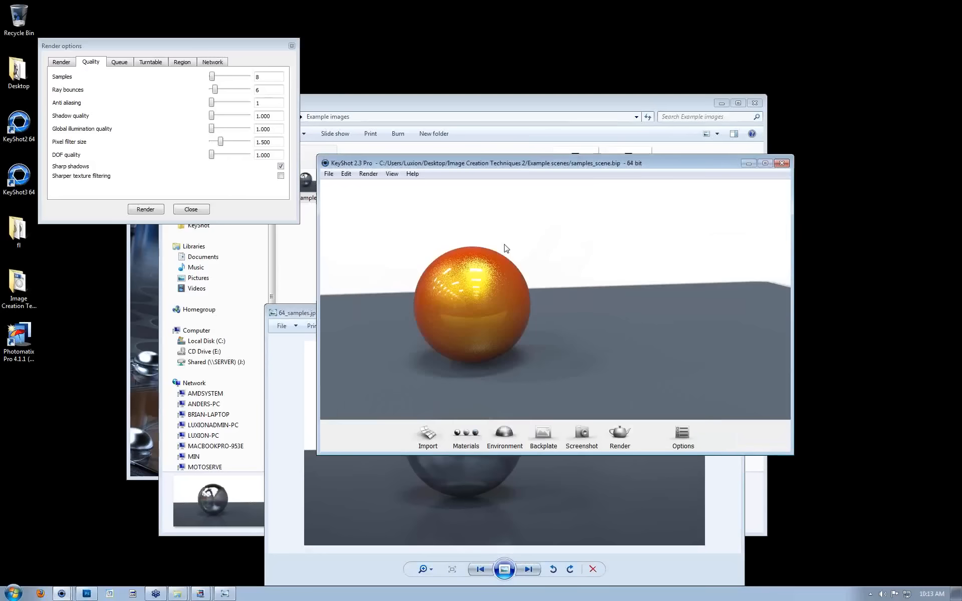
pyautogui.click(328, 174)
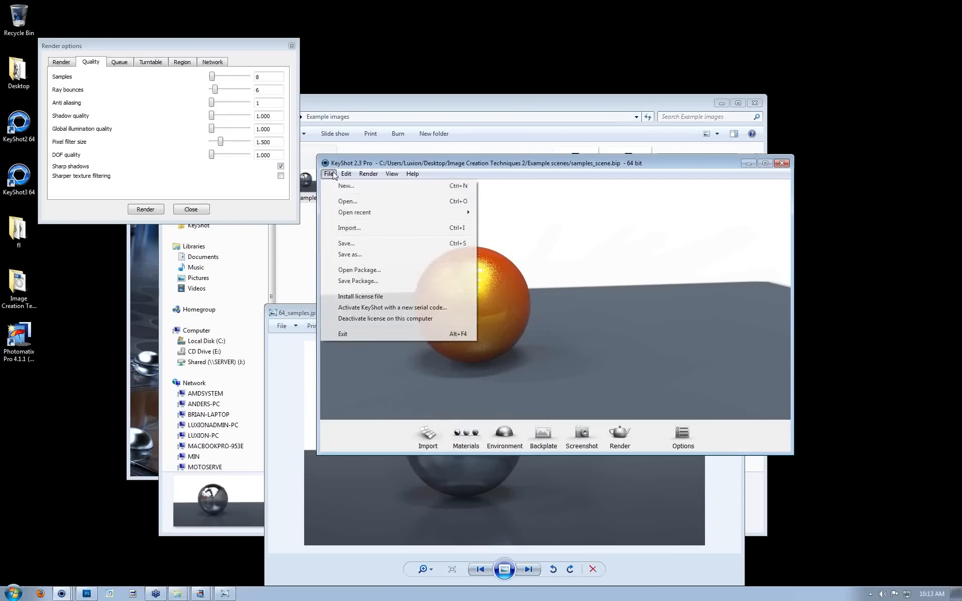
pyautogui.click(345, 202)
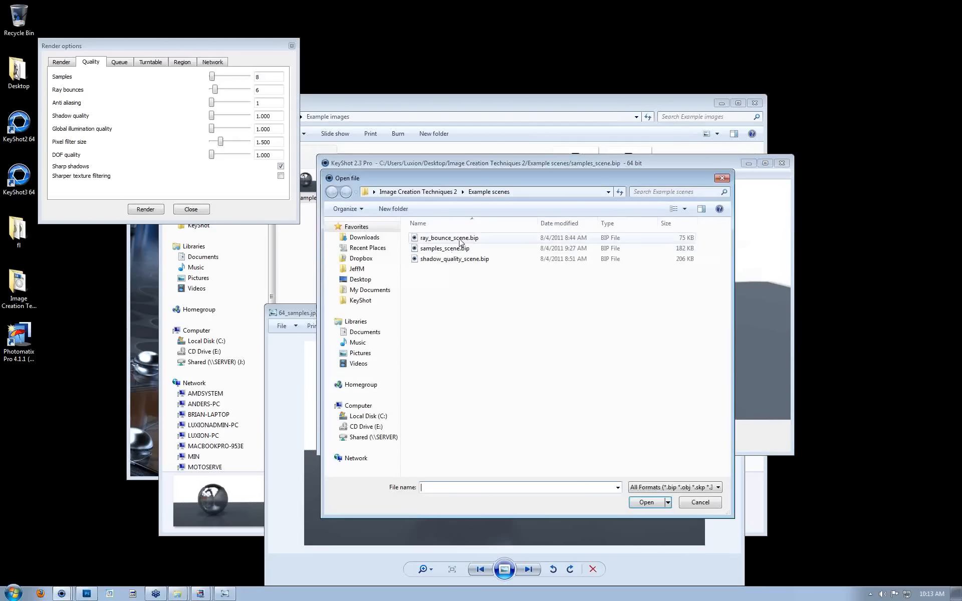
pyautogui.doubleClick(460, 243)
pyautogui.click(491, 367)
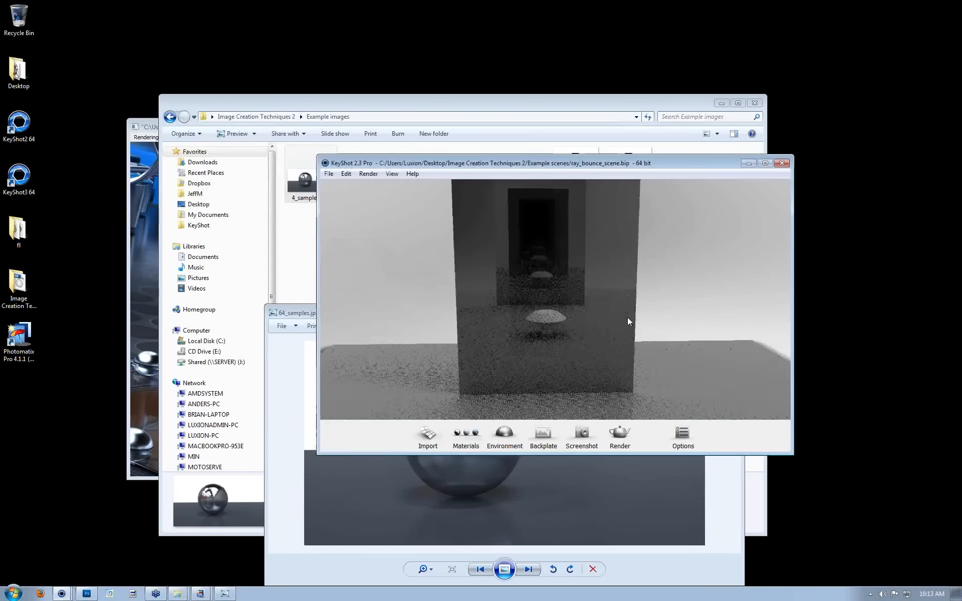
# Examine the two facing panels and the gem between them from several angles, including the reflections seen head-on.
pyautogui.moveTo(615, 312); pyautogui.dragTo(641, 326)
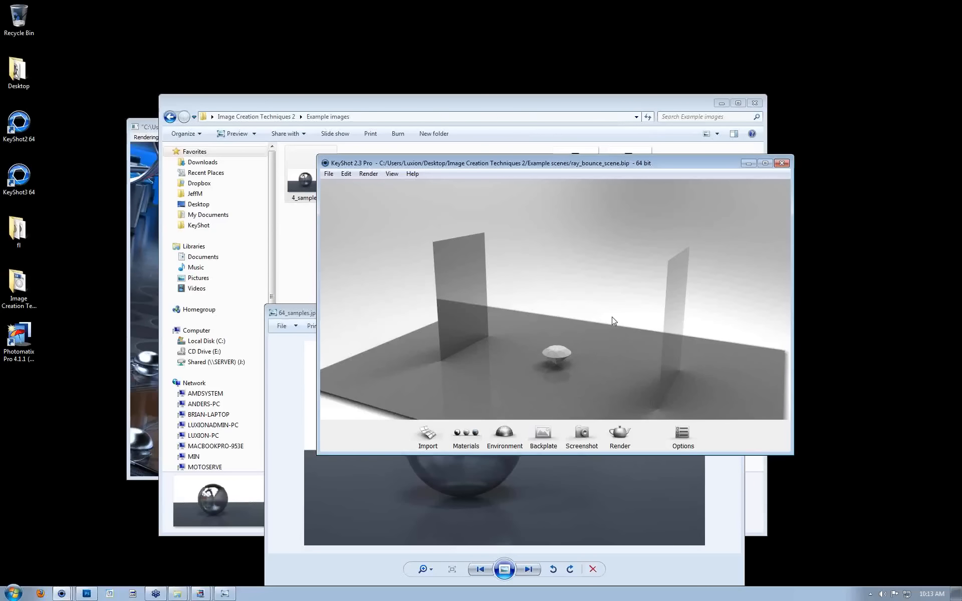
pyautogui.moveTo(561, 284); pyautogui.dragTo(389, 313)
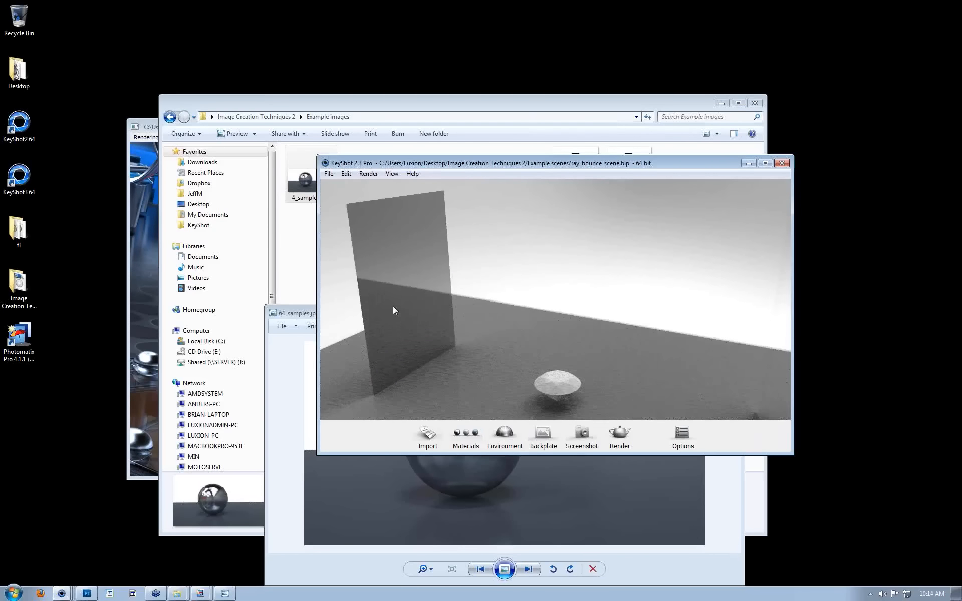
pyautogui.moveTo(534, 302); pyautogui.dragTo(558, 323)
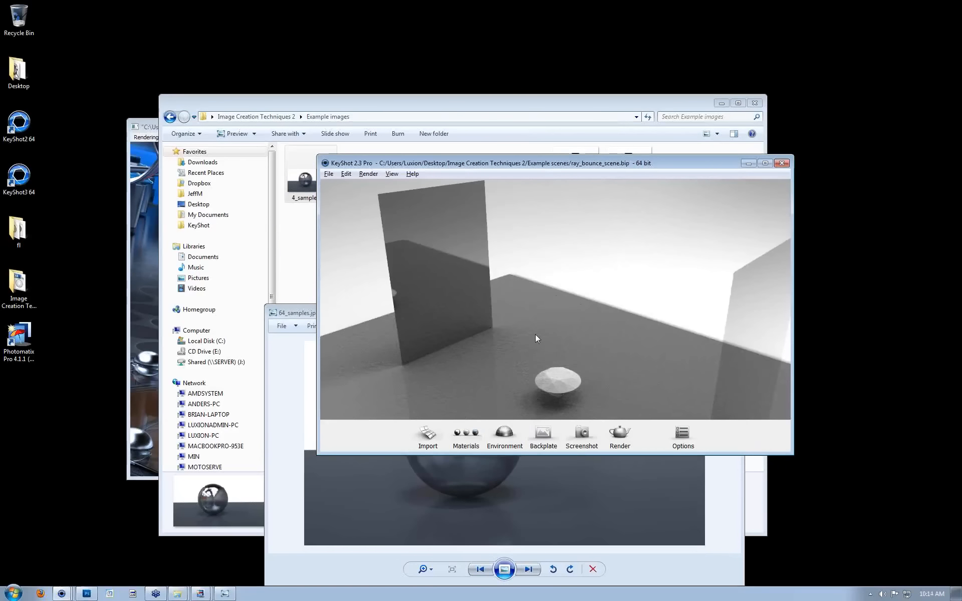
pyautogui.press('alt')
pyautogui.moveTo(500, 307); pyautogui.dragTo(584, 258)
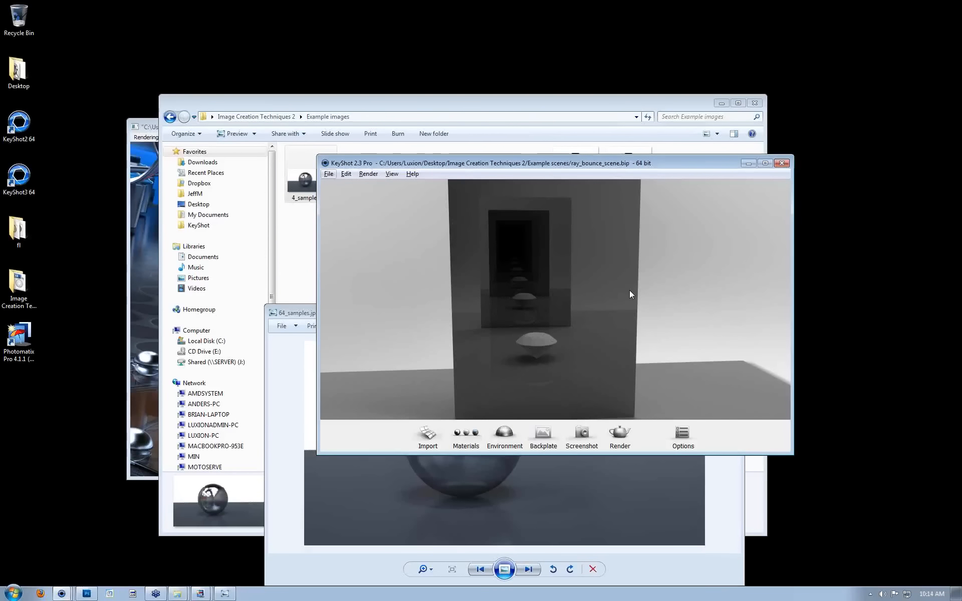
# Display the realtime settings and arrange the options window beside the scene view.
pyautogui.click(682, 434)
pyautogui.click(716, 197)
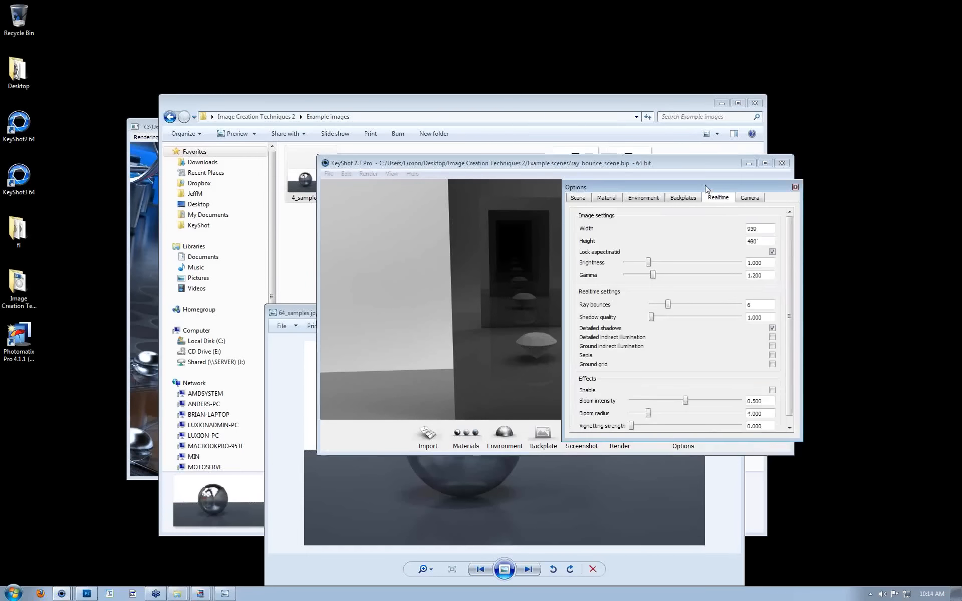
pyautogui.moveTo(706, 186); pyautogui.dragTo(755, 183)
pyautogui.moveTo(632, 168); pyautogui.dragTo(460, 190)
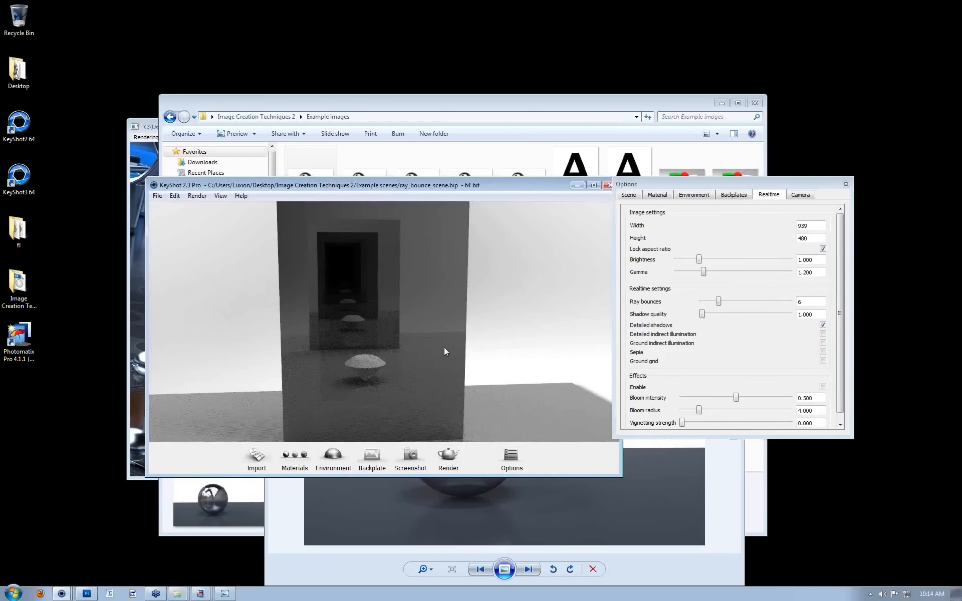
pyautogui.moveTo(733, 184); pyautogui.dragTo(648, 191)
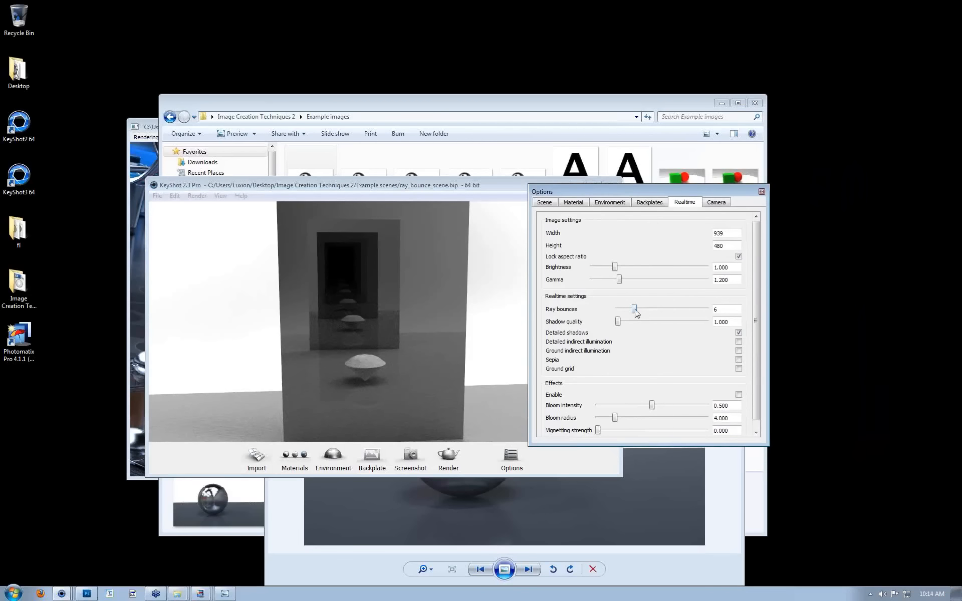
# Try realtime ray bounces of 1 and 0 on the facing panels, and return the value to 1.
pyautogui.moveTo(721, 310); pyautogui.dragTo(677, 311)
pyautogui.write('1')
pyautogui.press('Return')
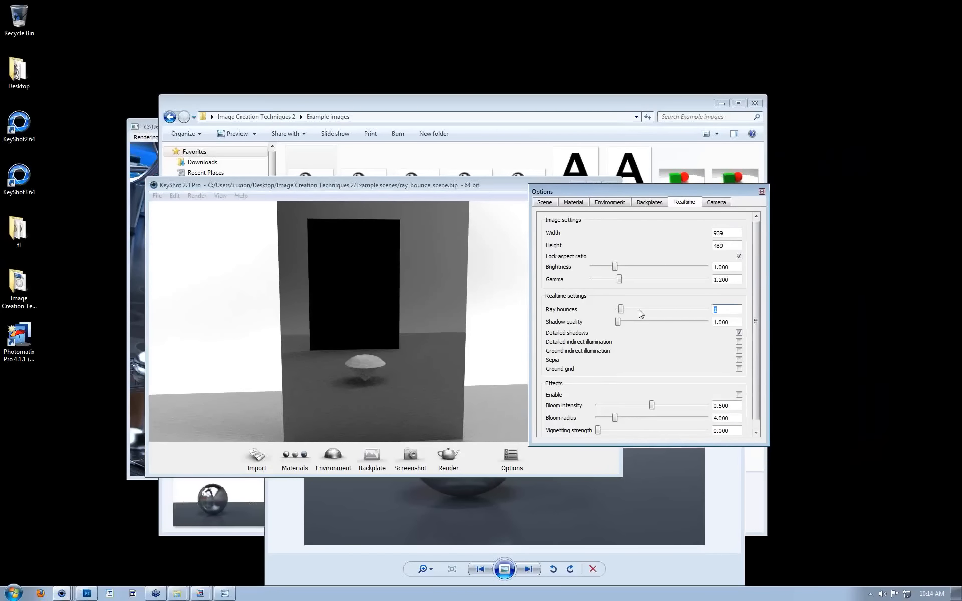
pyautogui.write('0')
pyautogui.press('Return')
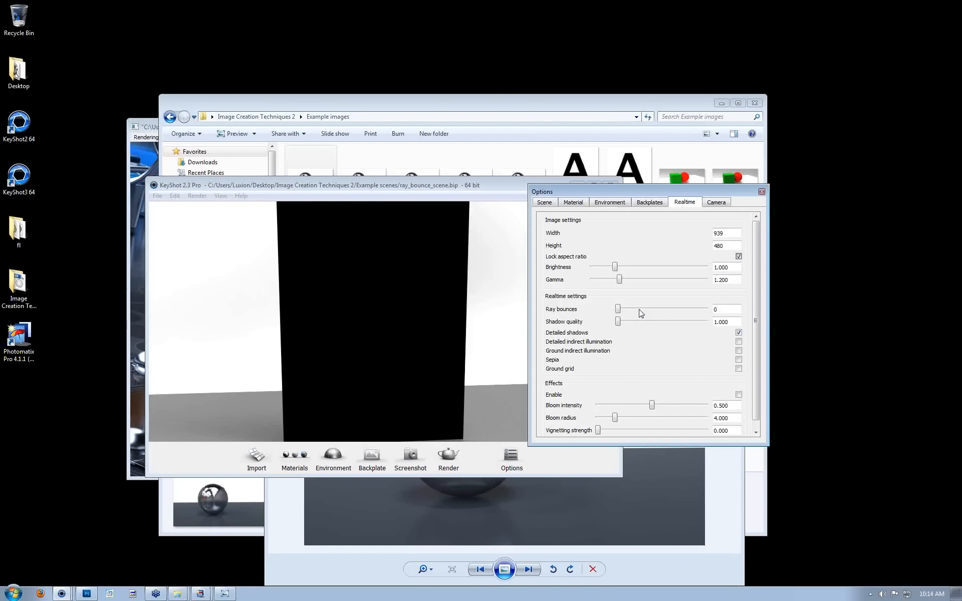
pyautogui.click(703, 310)
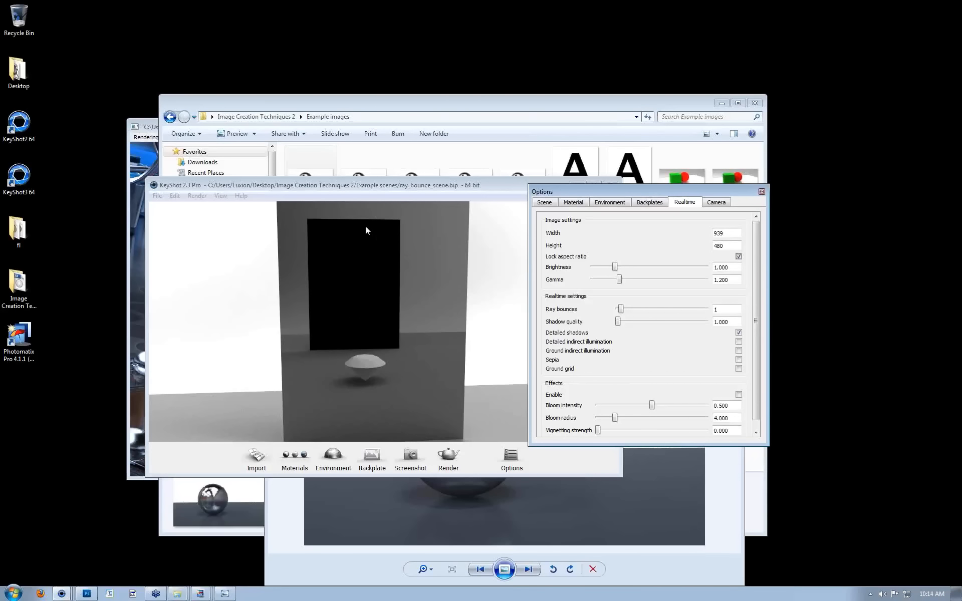
# Try realtime ray bounces of 2, 3 and the maximum of 32 on the facing panels.
pyautogui.doubleClick(721, 311)
pyautogui.press('Return')
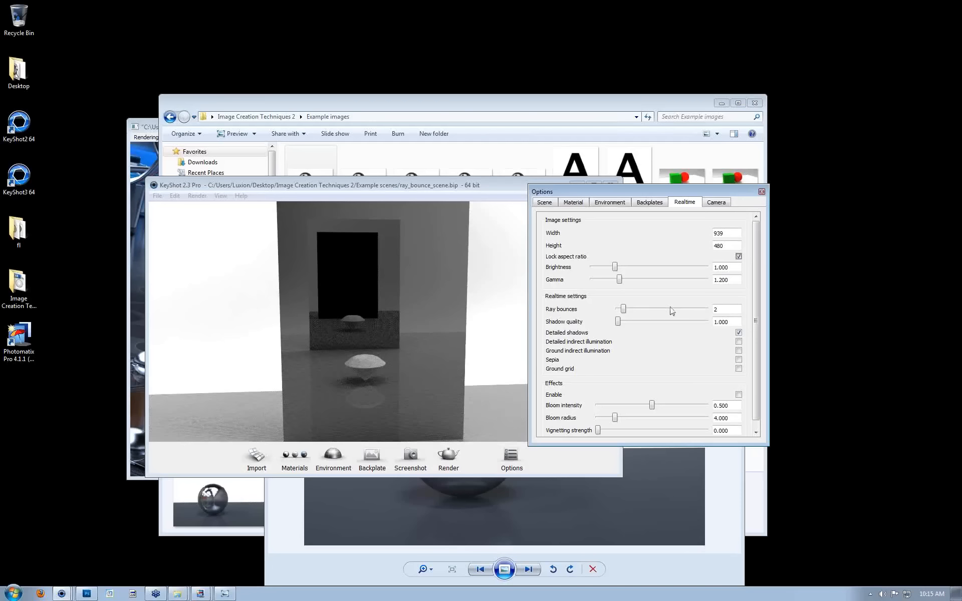
pyautogui.doubleClick(724, 311)
pyautogui.write('3')
pyautogui.press('Return')
pyautogui.click(627, 311)
pyautogui.moveTo(628, 312); pyautogui.dragTo(706, 311)
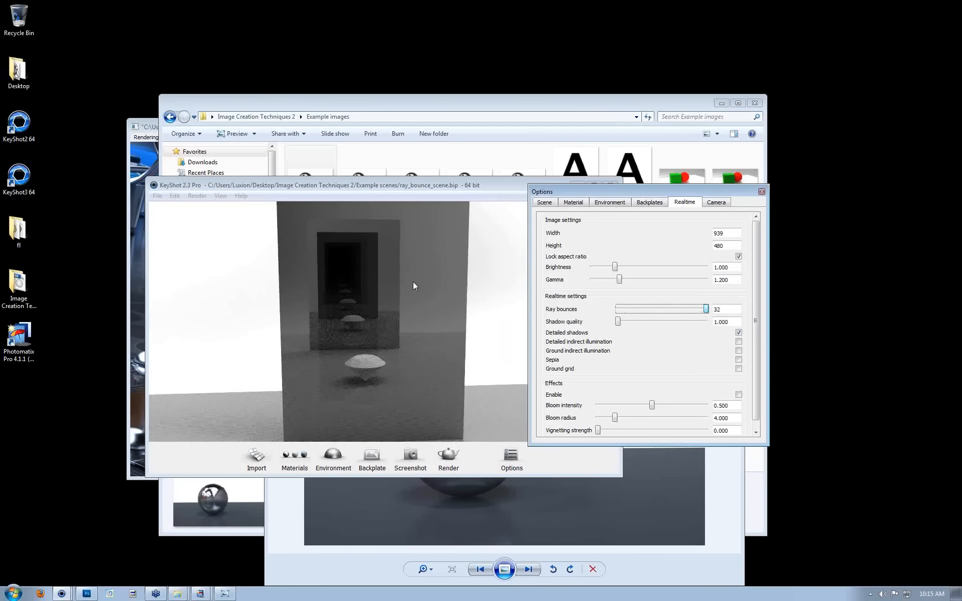
# Set the ray bounces in the final render's quality options to 15 and close the render options.
pyautogui.click(449, 457)
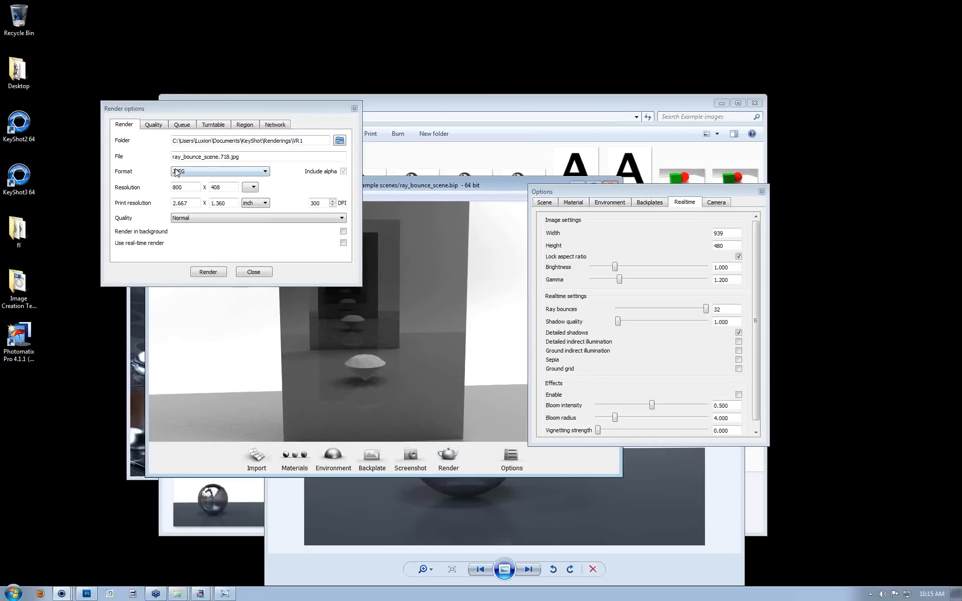
pyautogui.click(157, 125)
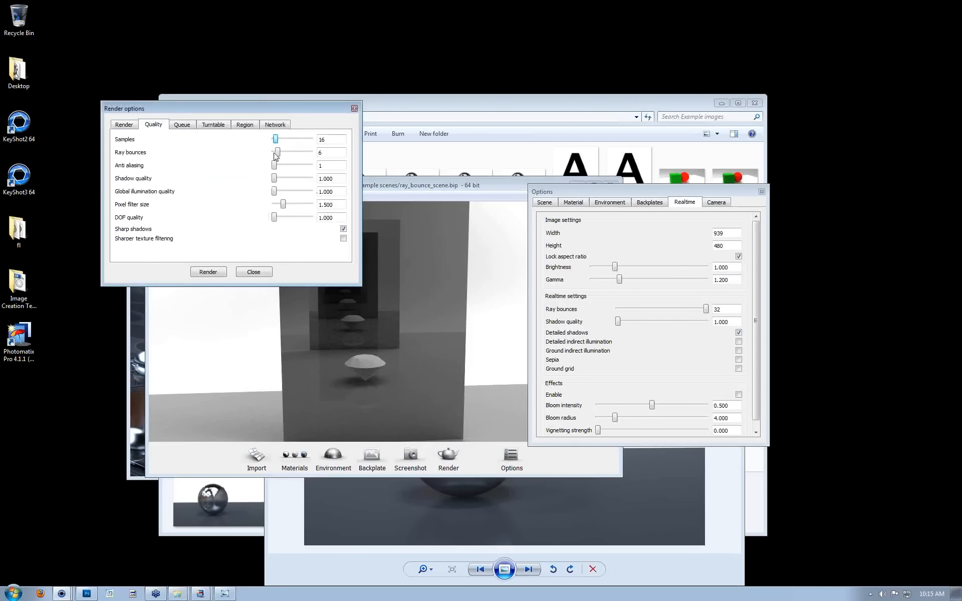
pyautogui.moveTo(277, 152)
pyautogui.mouseDown()
pyautogui.moveTo(316, 153)
pyautogui.moveTo(283, 153)
pyautogui.mouseUp()
pyautogui.click(354, 109)
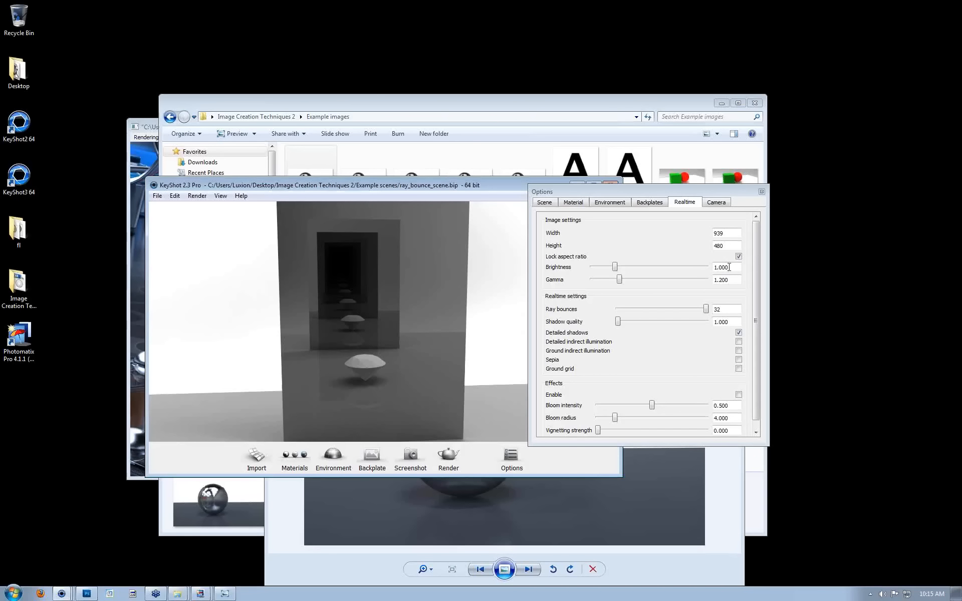
# Set the realtime ray bounces to 7 and check the final render's quality options.
pyautogui.moveTo(706, 309); pyautogui.dragTo(637, 312)
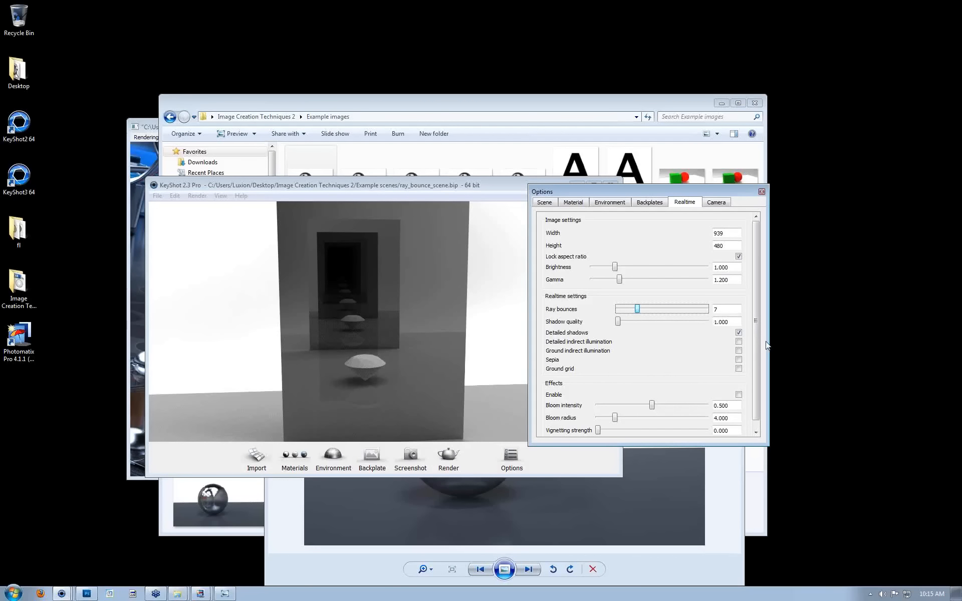
pyautogui.click(450, 454)
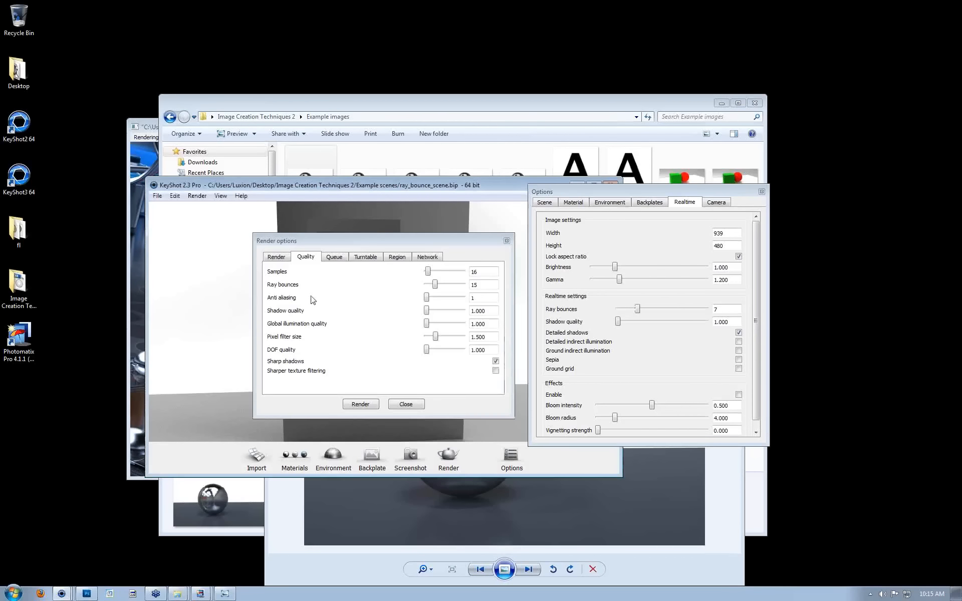
pyautogui.click(507, 241)
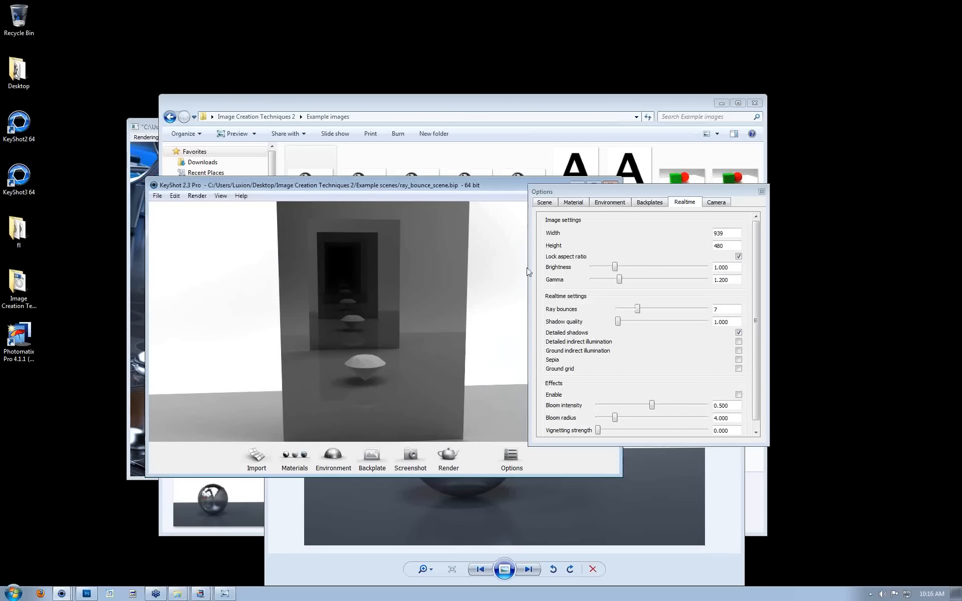
# Change the material type of the diamond between the panels to Gem.
pyautogui.moveTo(415, 285); pyautogui.dragTo(450, 272)
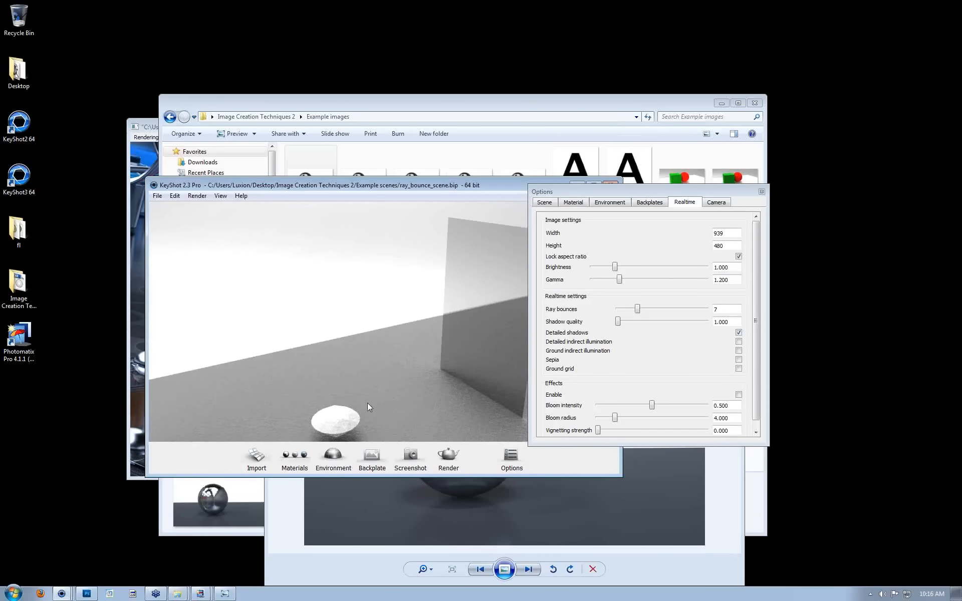
pyautogui.moveTo(389, 372); pyautogui.dragTo(423, 315)
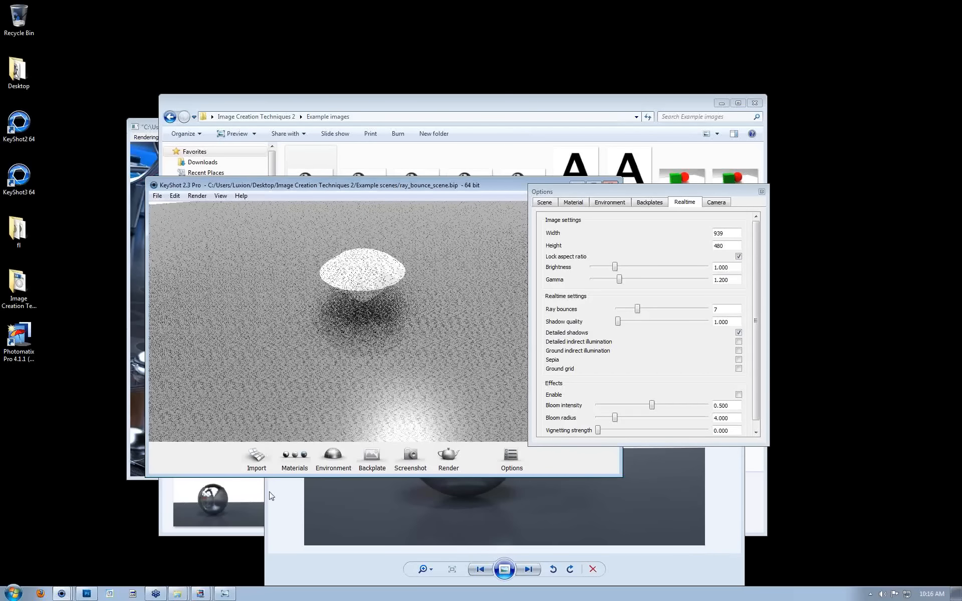
pyautogui.doubleClick(372, 274)
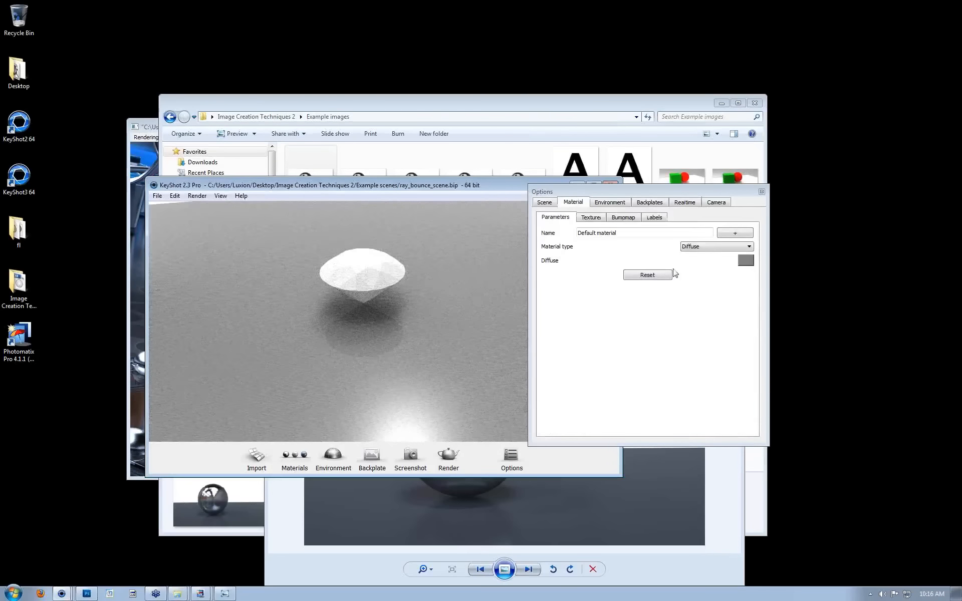
pyautogui.click(714, 246)
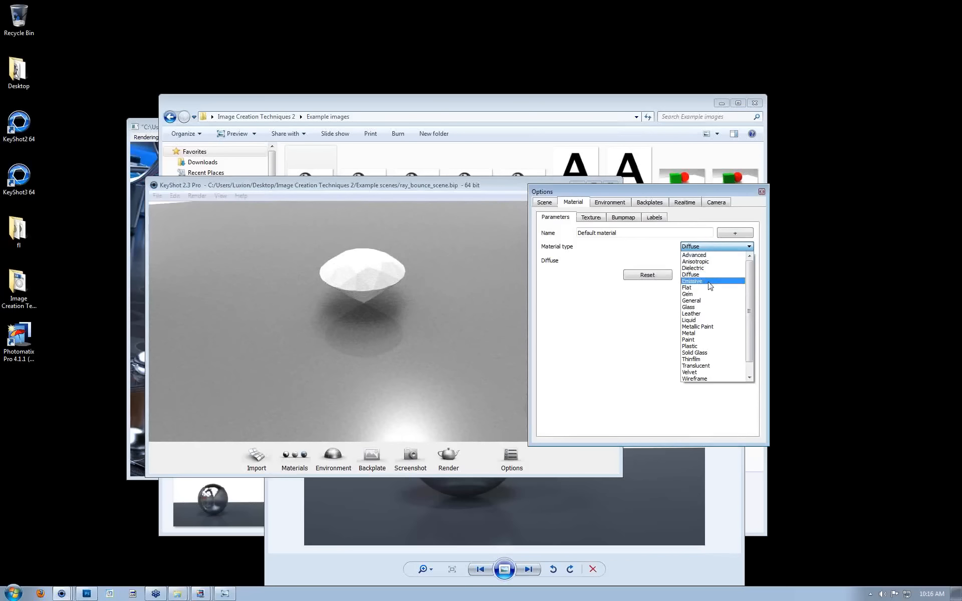
pyautogui.click(701, 294)
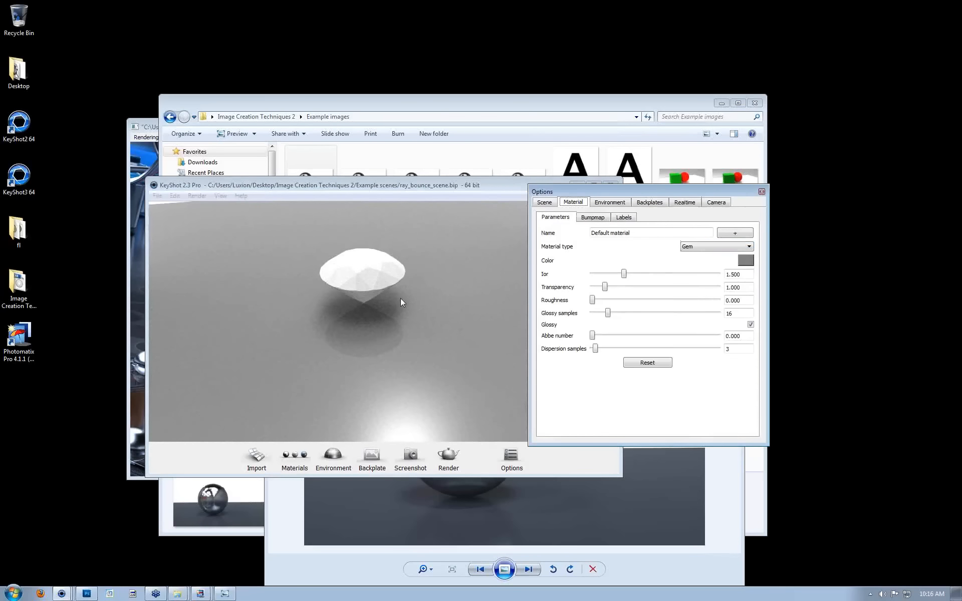
# Set the gem material's Abbe number to 55 and view the diamond up close.
pyautogui.moveTo(378, 301); pyautogui.dragTo(392, 369, button='middle')
pyautogui.scroll(6, 392, 370)
pyautogui.moveTo(392, 370); pyautogui.dragTo(380, 332)
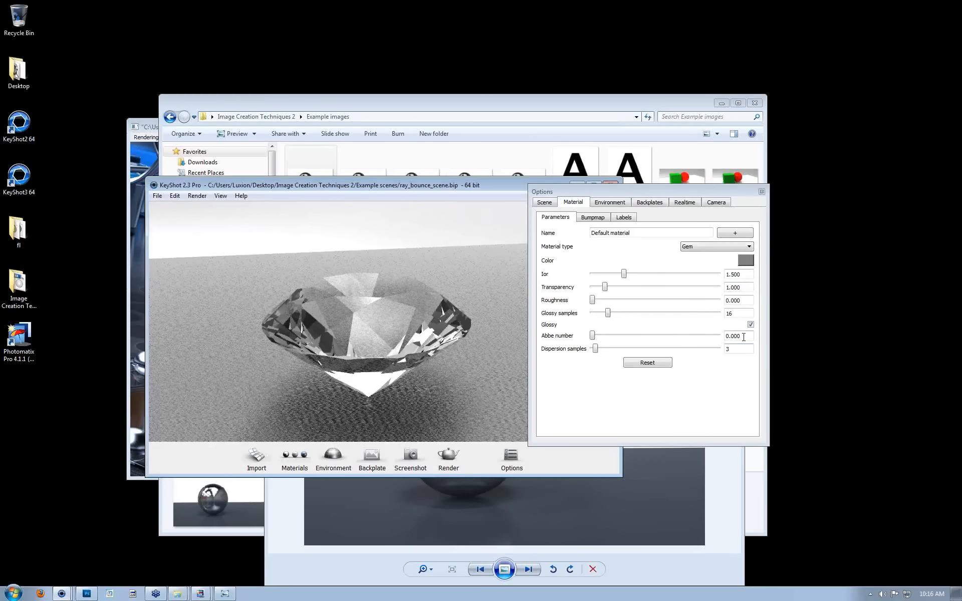
pyautogui.moveTo(744, 336); pyautogui.dragTo(651, 327)
pyautogui.write('35')
pyautogui.press('Return')
pyautogui.click(344, 319)
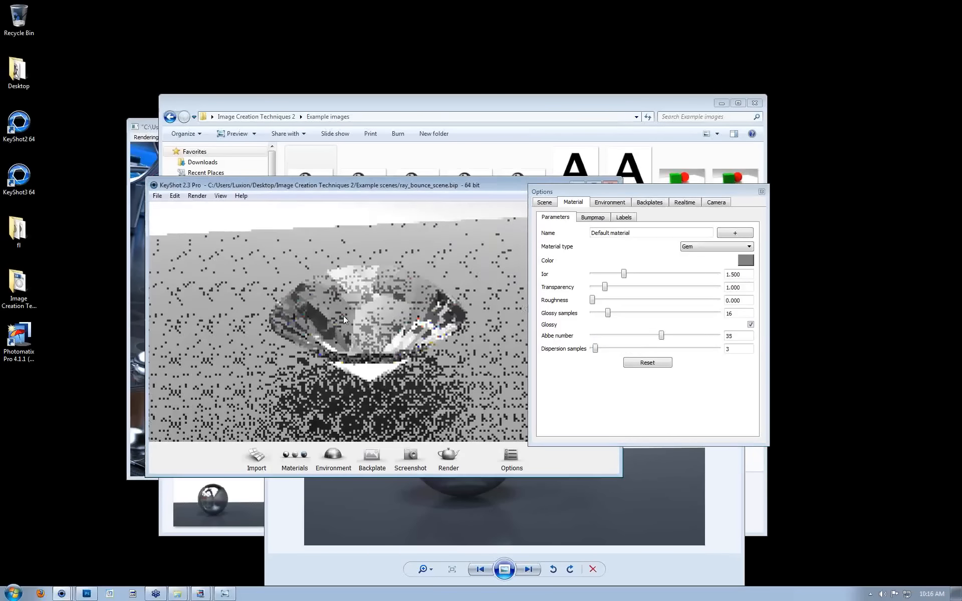
# Enlarge the program window and move the options window clear of the diamond.
pyautogui.moveTo(146, 181); pyautogui.dragTo(0, 55)
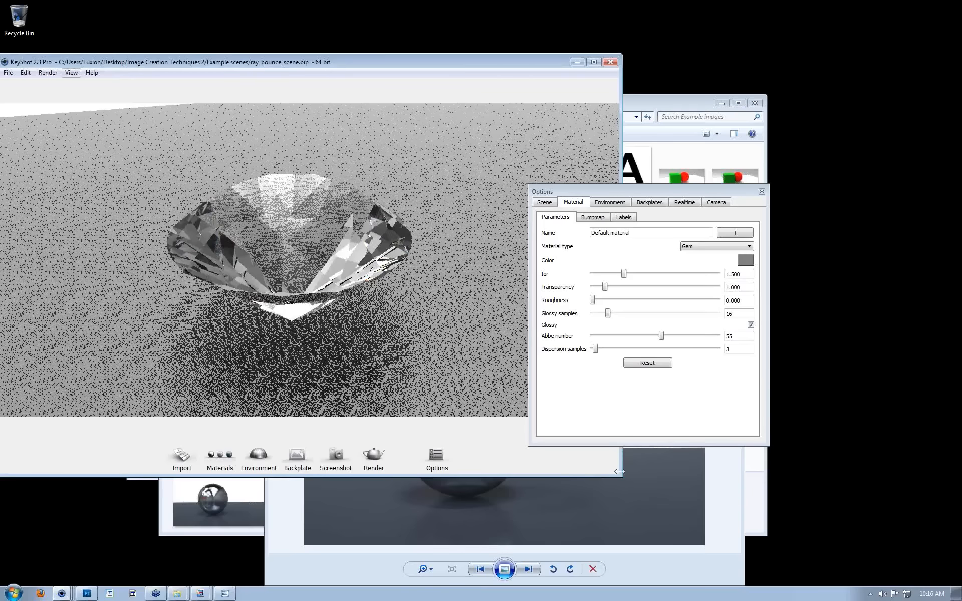
pyautogui.moveTo(619, 471); pyautogui.dragTo(723, 533)
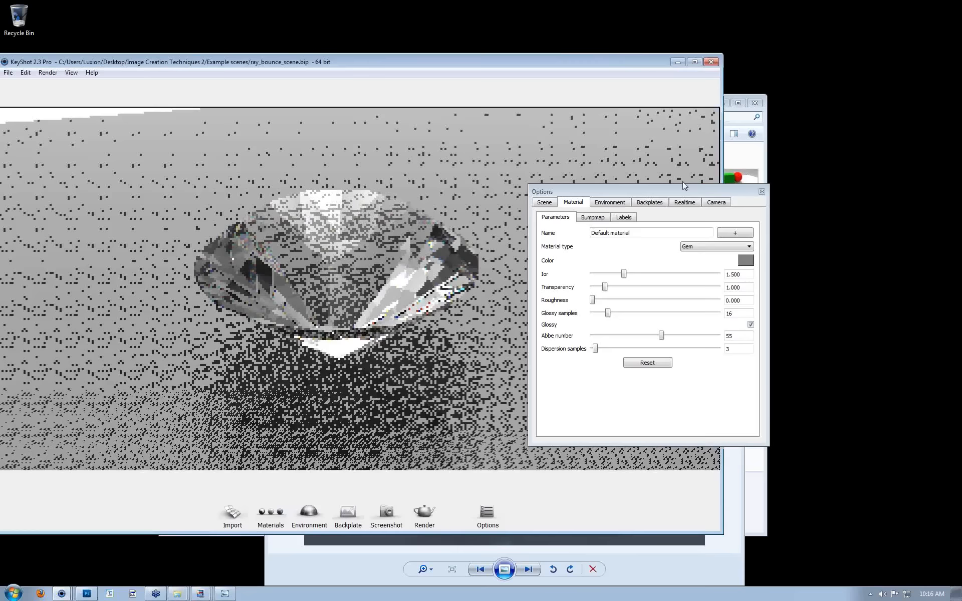
pyautogui.moveTo(681, 191); pyautogui.dragTo(735, 176)
# Try realtime ray bounces of 2, 11 and 19 on the diamond.
pyautogui.click(738, 186)
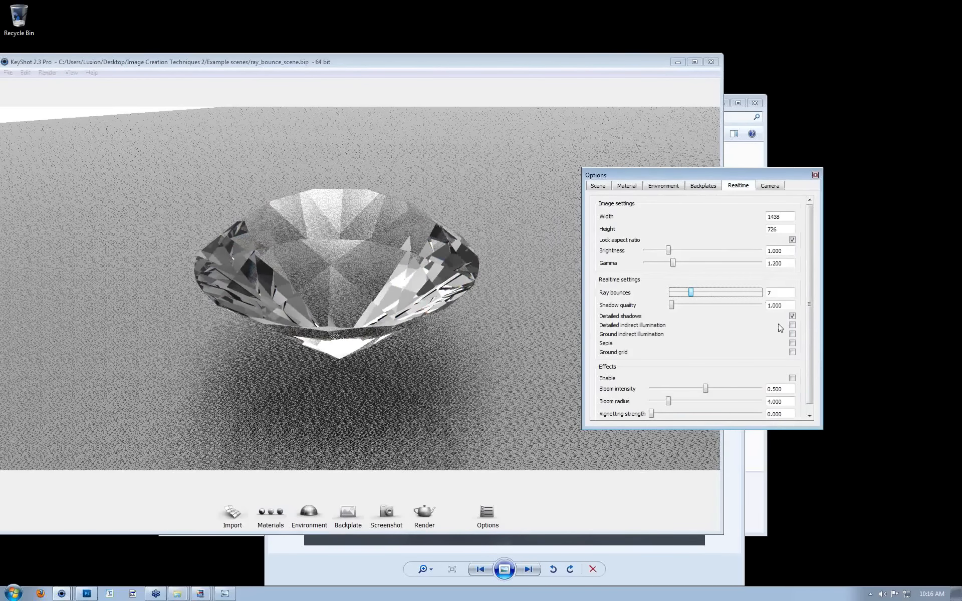
pyautogui.moveTo(692, 293); pyautogui.dragTo(680, 295)
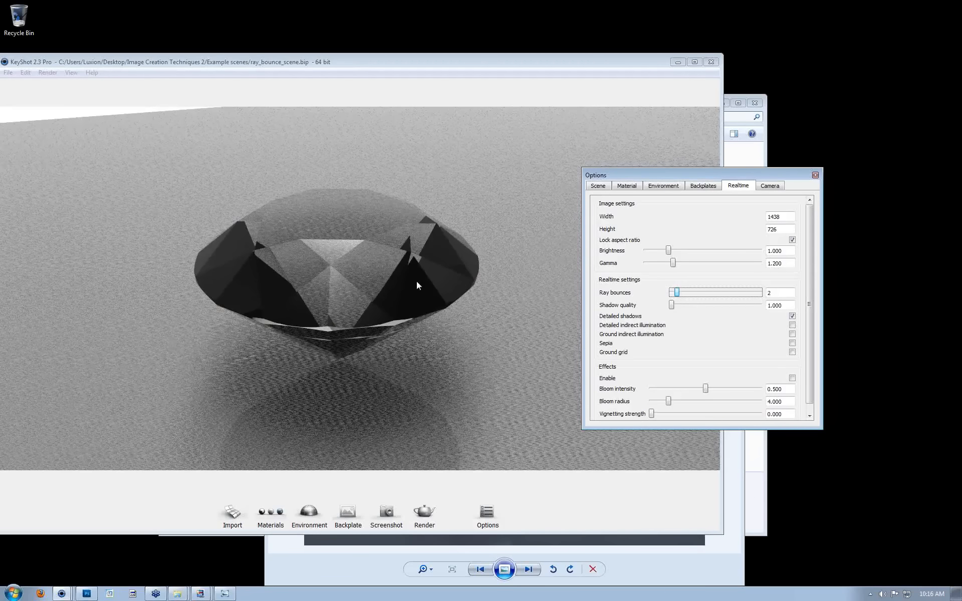
pyautogui.moveTo(676, 294); pyautogui.dragTo(702, 293)
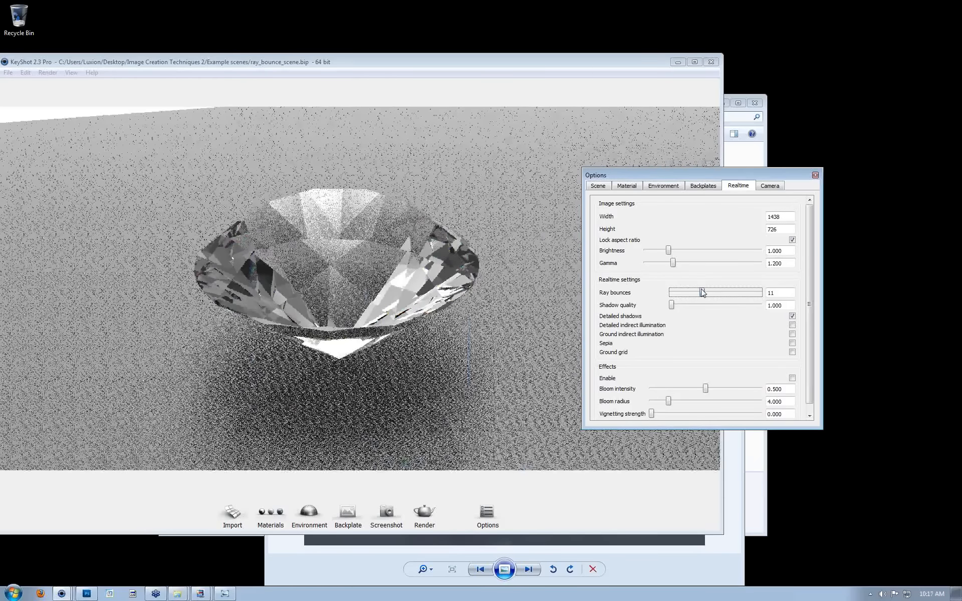
pyautogui.moveTo(413, 229); pyautogui.dragTo(431, 211)
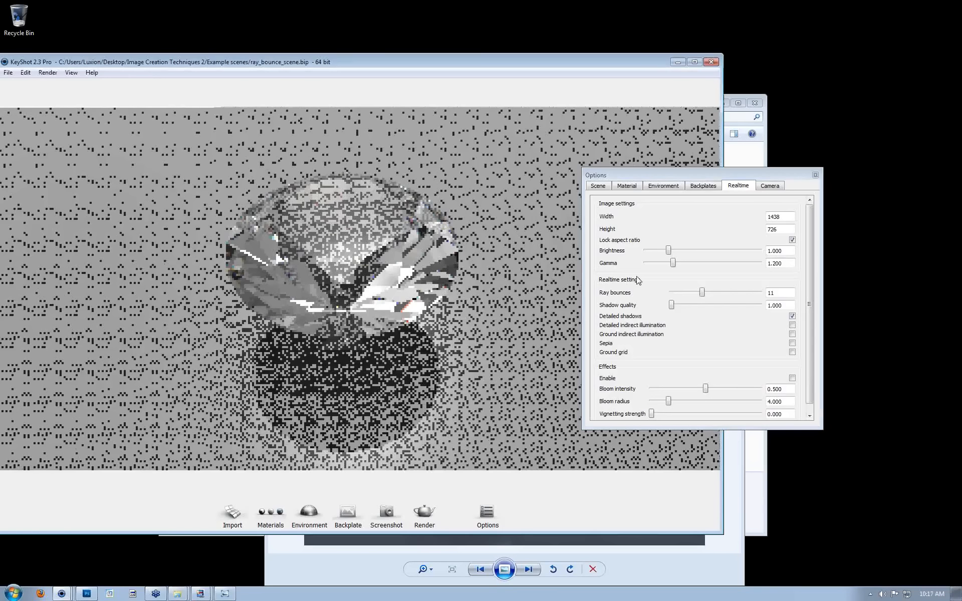
pyautogui.moveTo(702, 292); pyautogui.dragTo(724, 295)
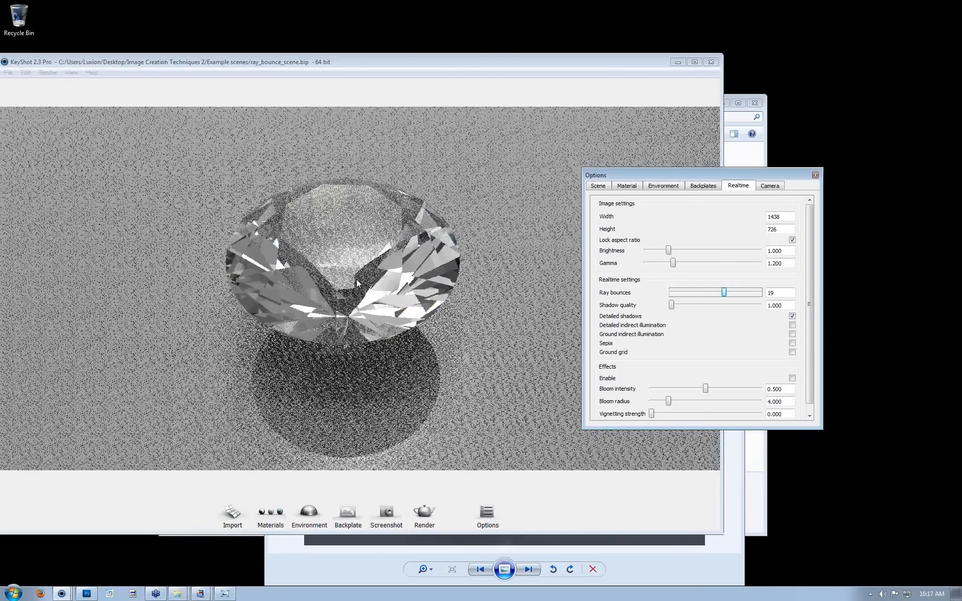
# Compare the diamond with realtime ray bounces of 16, 28 and 13.
pyautogui.press('Tab')
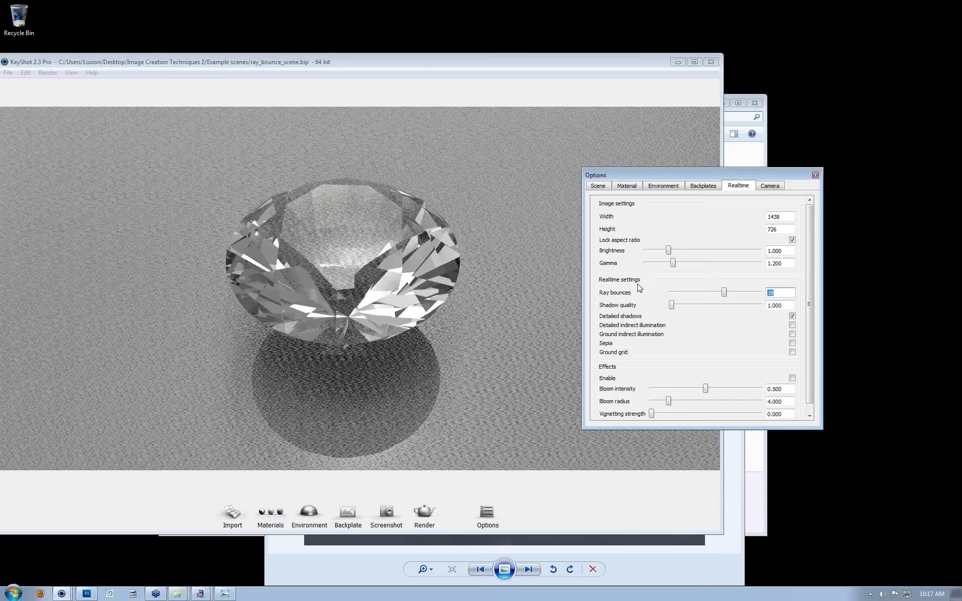
pyautogui.write('16')
pyautogui.press('Return')
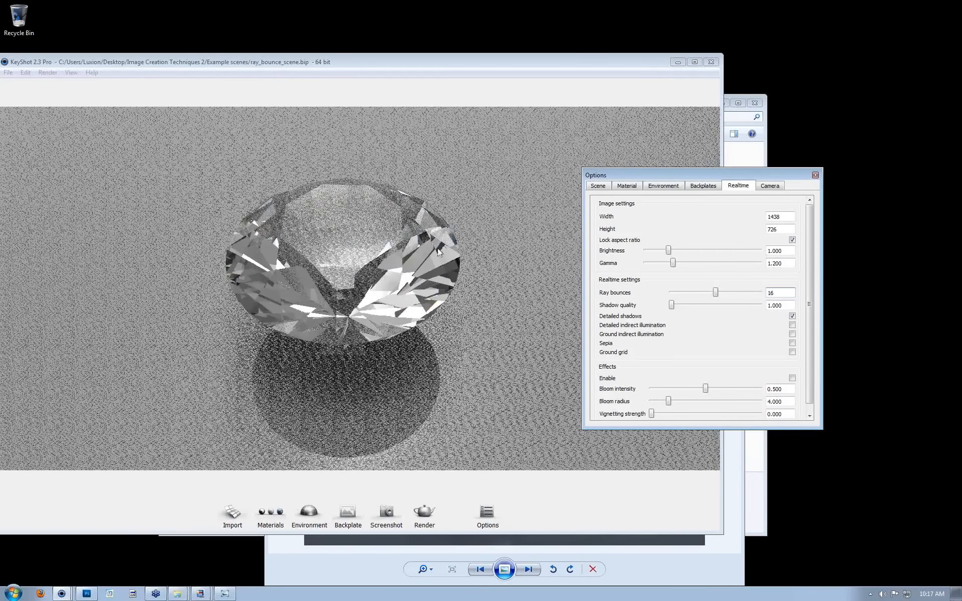
pyautogui.moveTo(716, 293); pyautogui.dragTo(751, 297)
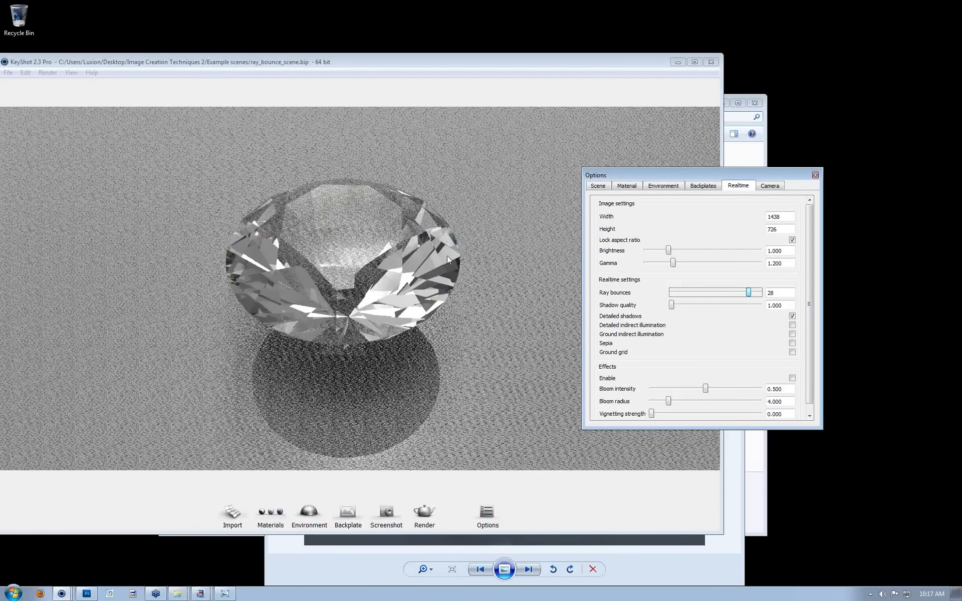
pyautogui.moveTo(747, 294); pyautogui.dragTo(708, 298)
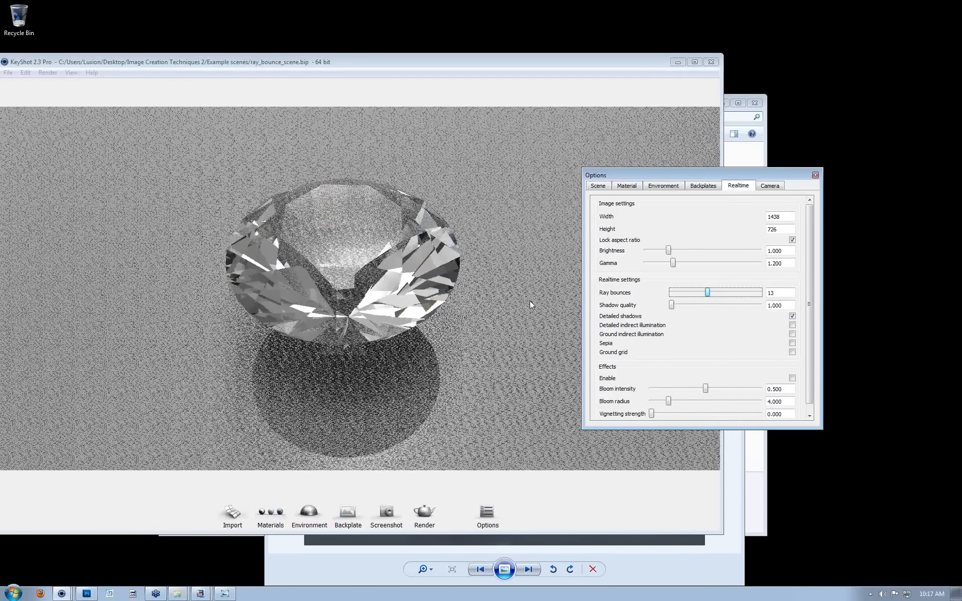
# Reorient the view of the diamond and set the realtime ray bounces to 16.
pyautogui.click(359, 261)
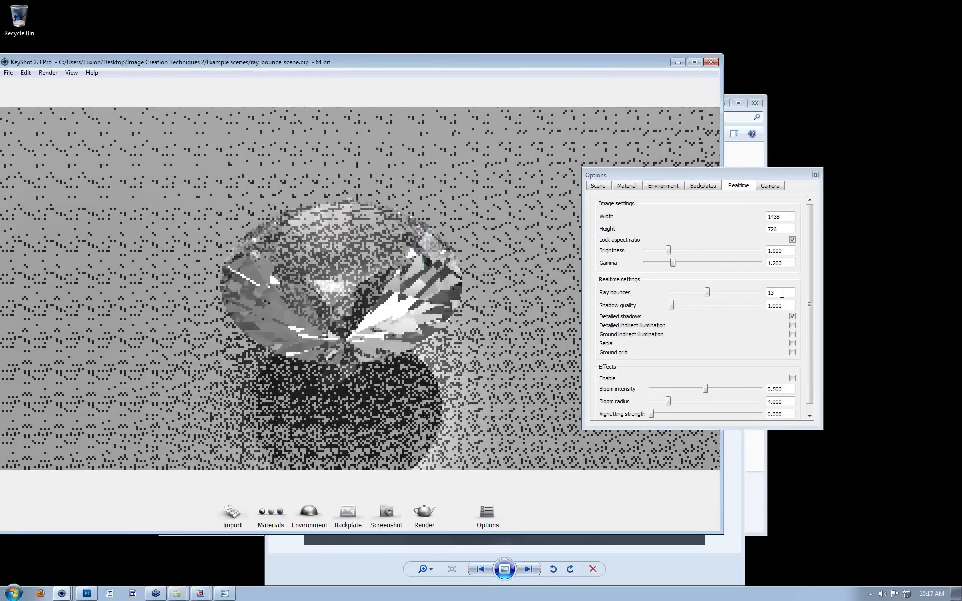
pyautogui.click(705, 291)
pyautogui.click(715, 294)
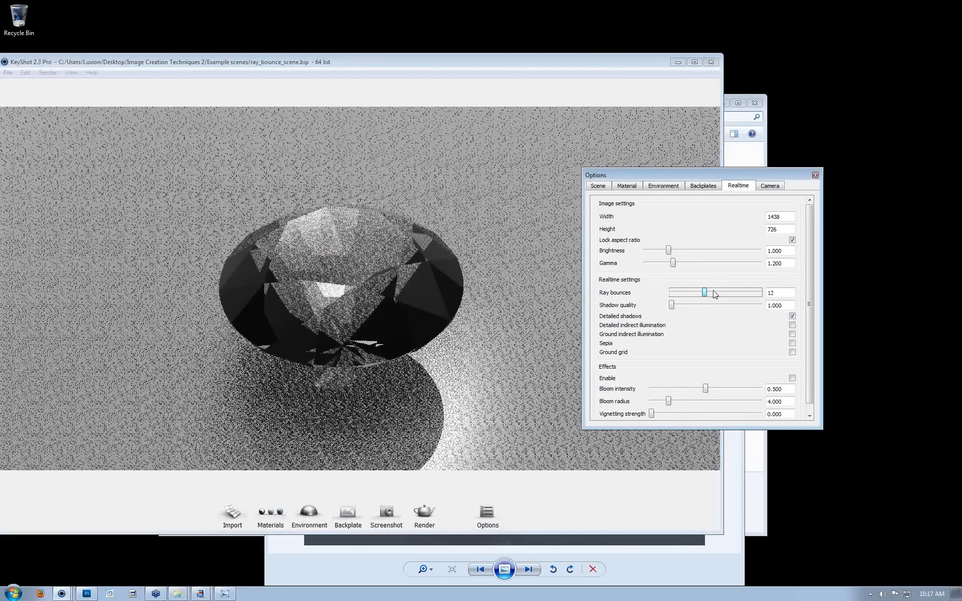
pyautogui.click(724, 298)
pyautogui.click(715, 299)
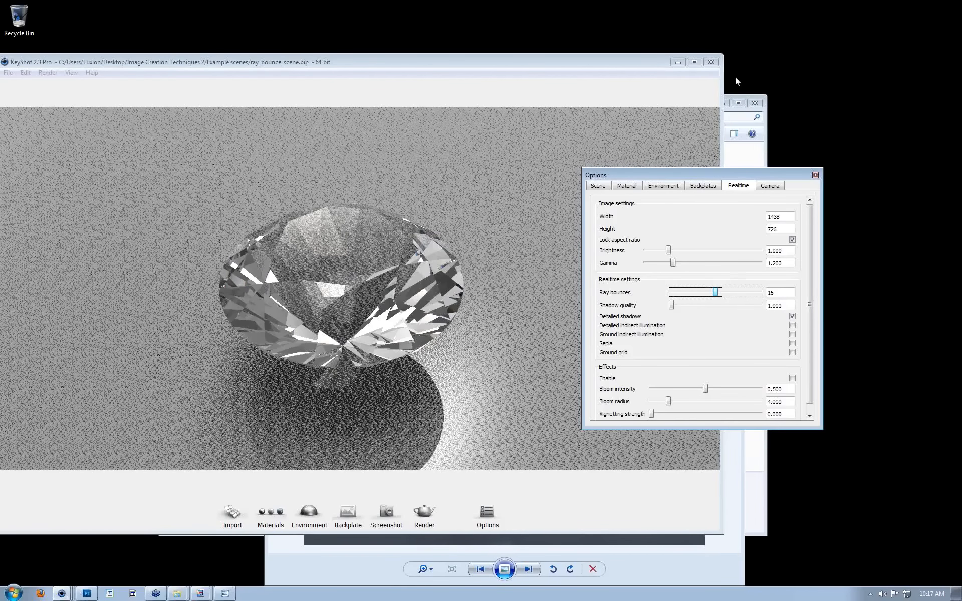
# Pause the realtime render of the diamond and open the render quality settings.
pyautogui.hotkey('shift', 'p')
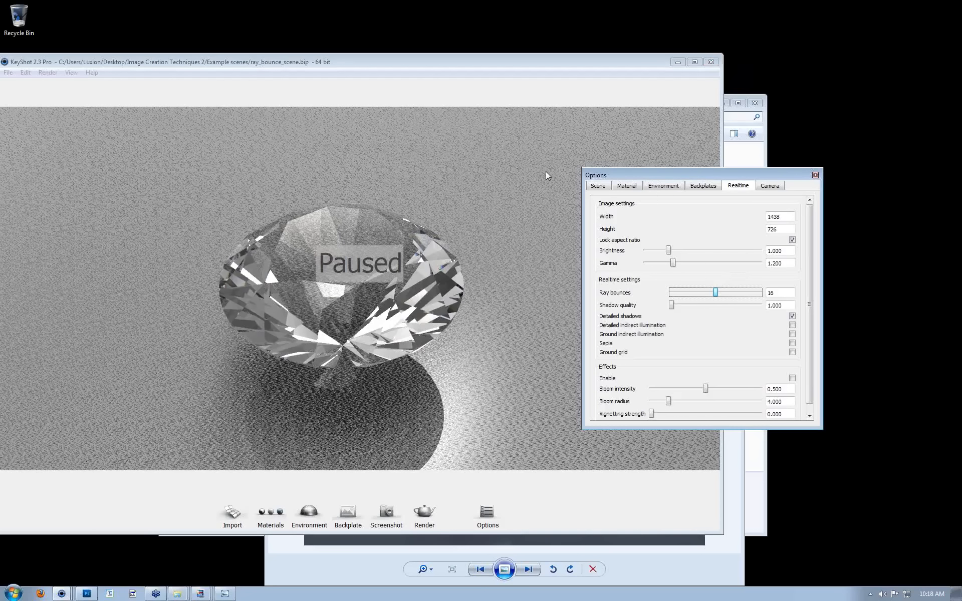
pyautogui.click(678, 62)
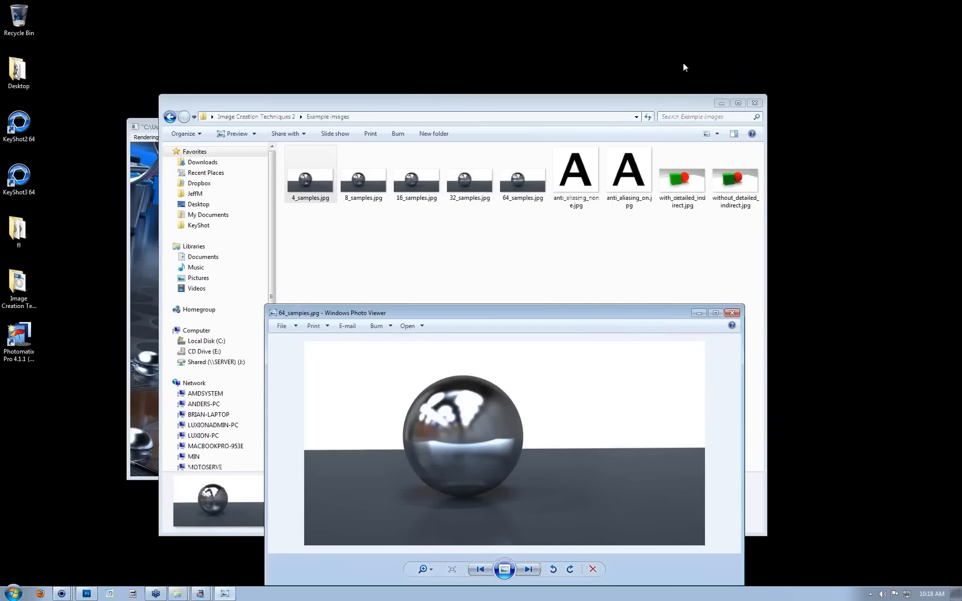
pyautogui.click(61, 593)
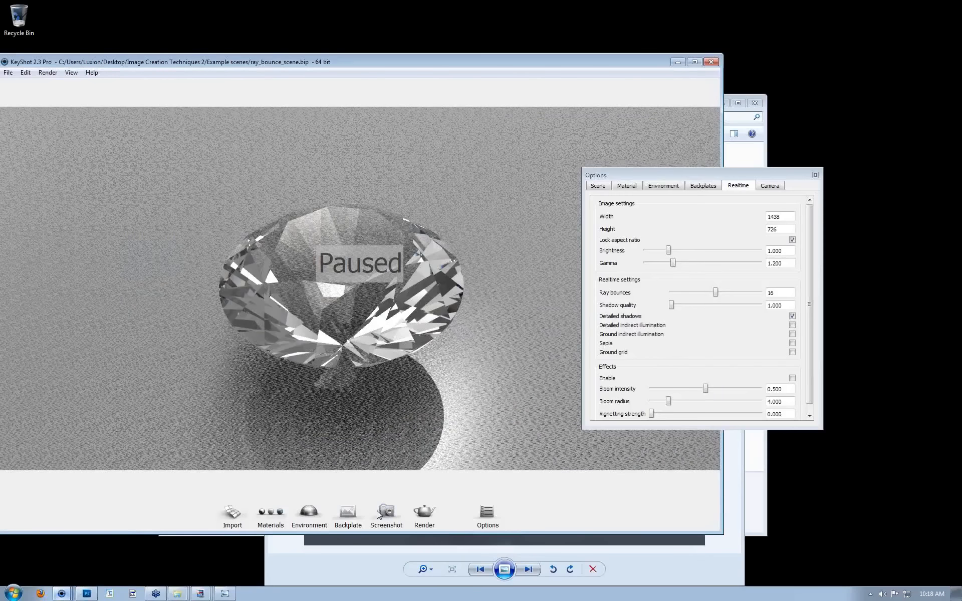
pyautogui.click(419, 512)
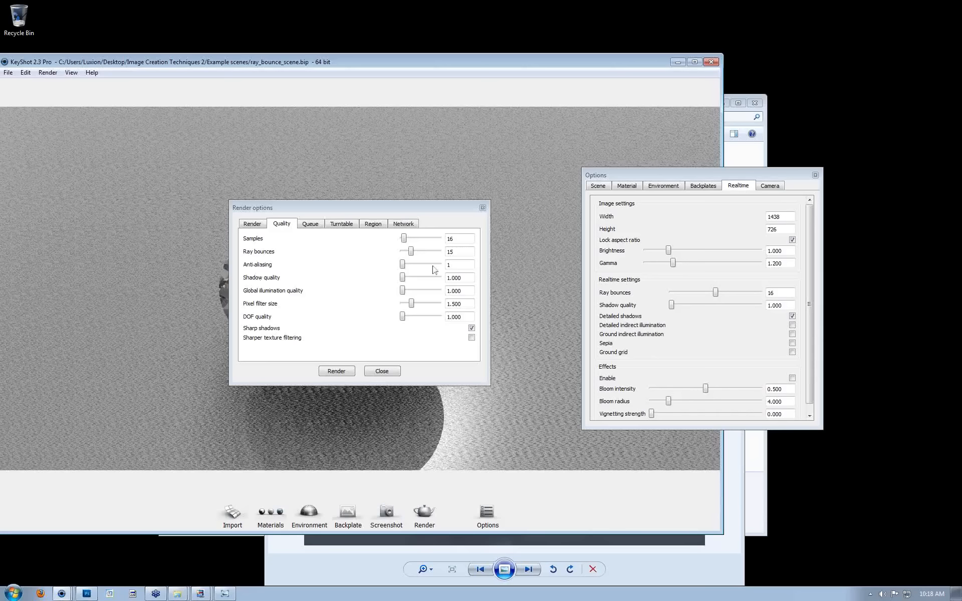
# Switch to Photoshop and open anti_aliasing_none.jpg and anti_aliasing_on.jpg together from the Example images folder in Image Creation Techniques 2.
pyautogui.moveTo(85, 592)
pyautogui.click(85, 594)
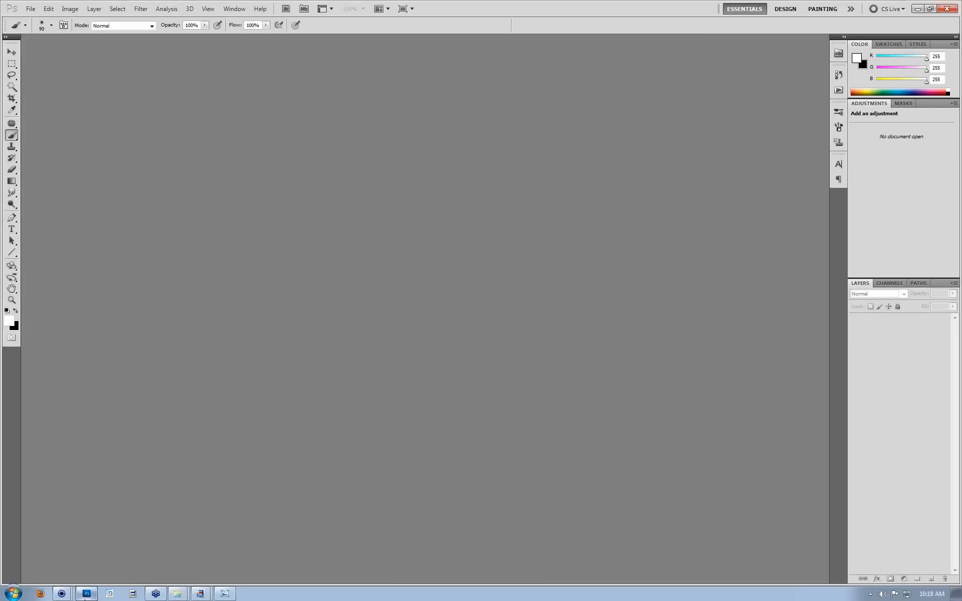
pyautogui.click(31, 9)
pyautogui.click(41, 29)
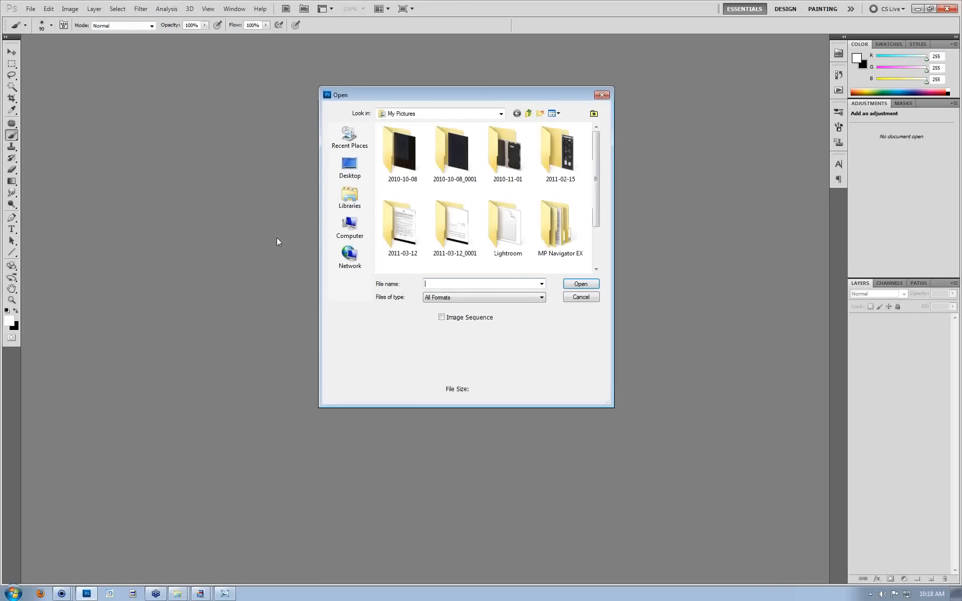
pyautogui.click(349, 166)
pyautogui.moveTo(597, 198); pyautogui.dragTo(598, 262)
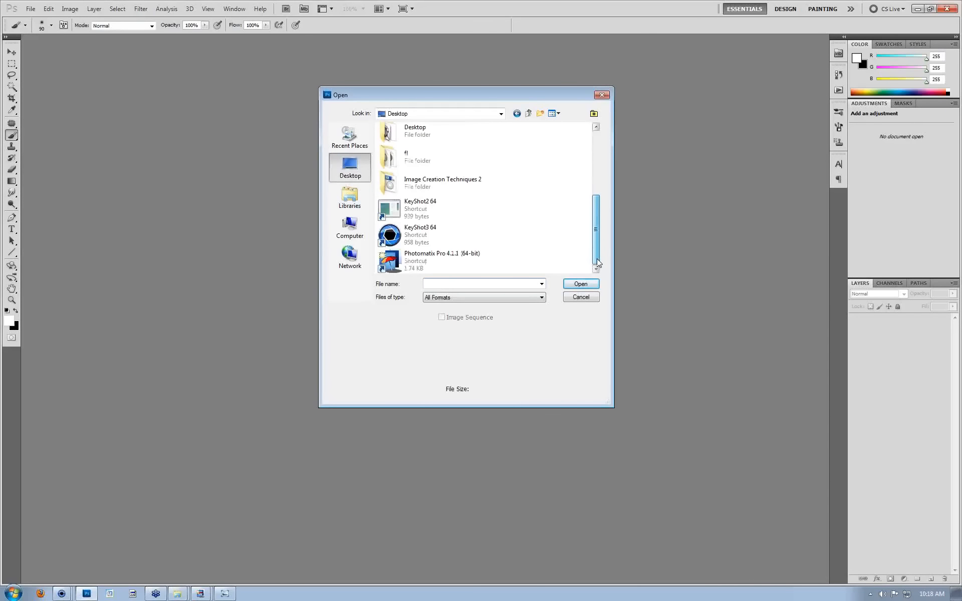
pyautogui.doubleClick(466, 183)
pyautogui.doubleClick(409, 149)
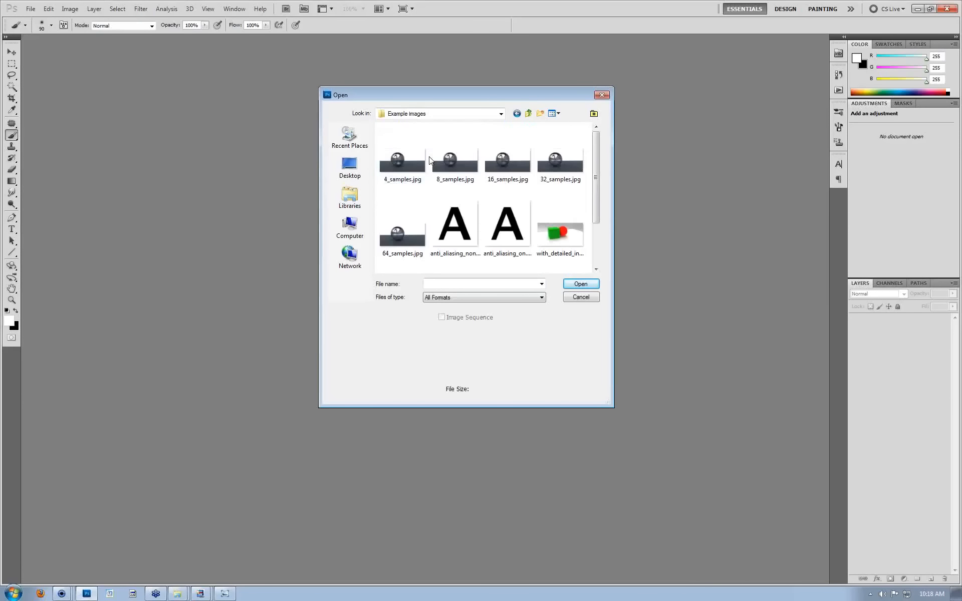
pyautogui.click(455, 226)
pyautogui.keyDown('ctrl'); pyautogui.click(506, 225); pyautogui.keyUp('ctrl')
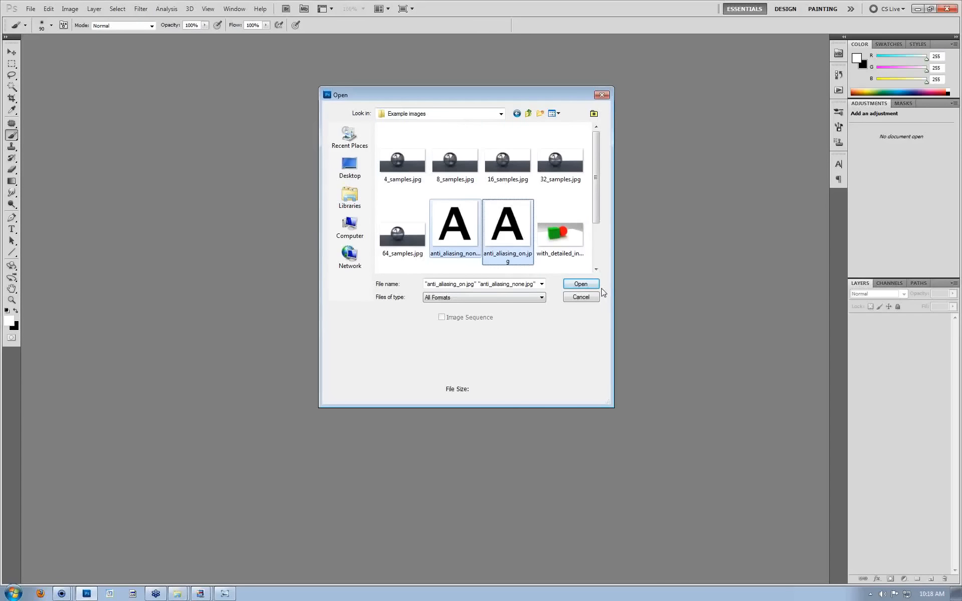
pyautogui.click(594, 285)
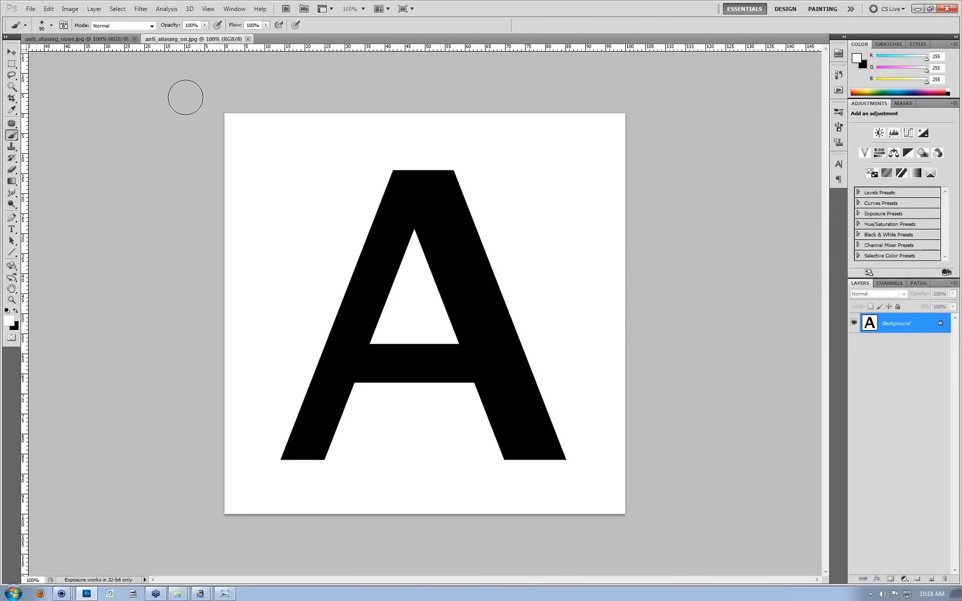
# Examine the slanted edge of the letter A in anti_aliasing_none.jpg at 3200%, then return to the 100% view.
pyautogui.click(74, 39)
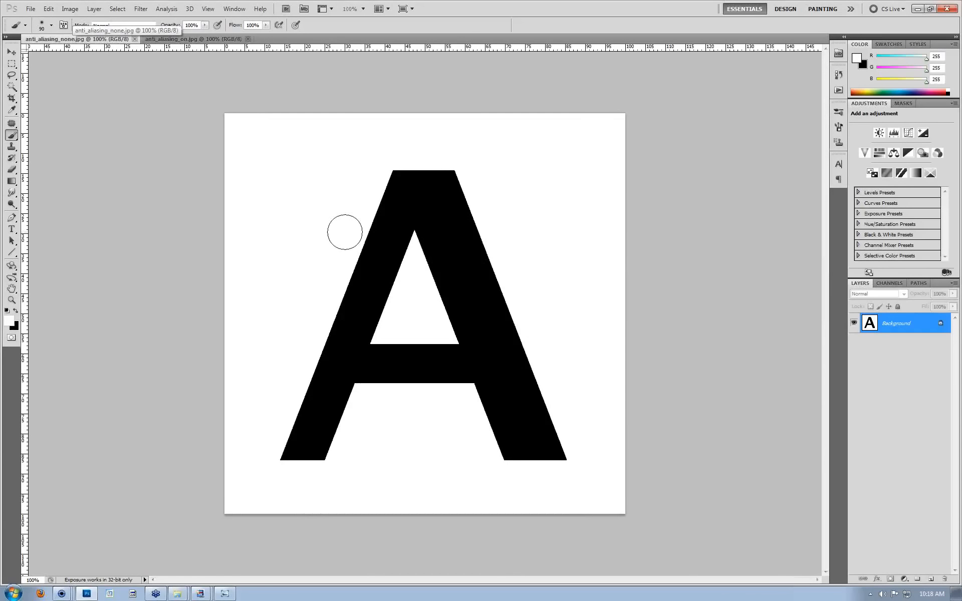
pyautogui.click(12, 301)
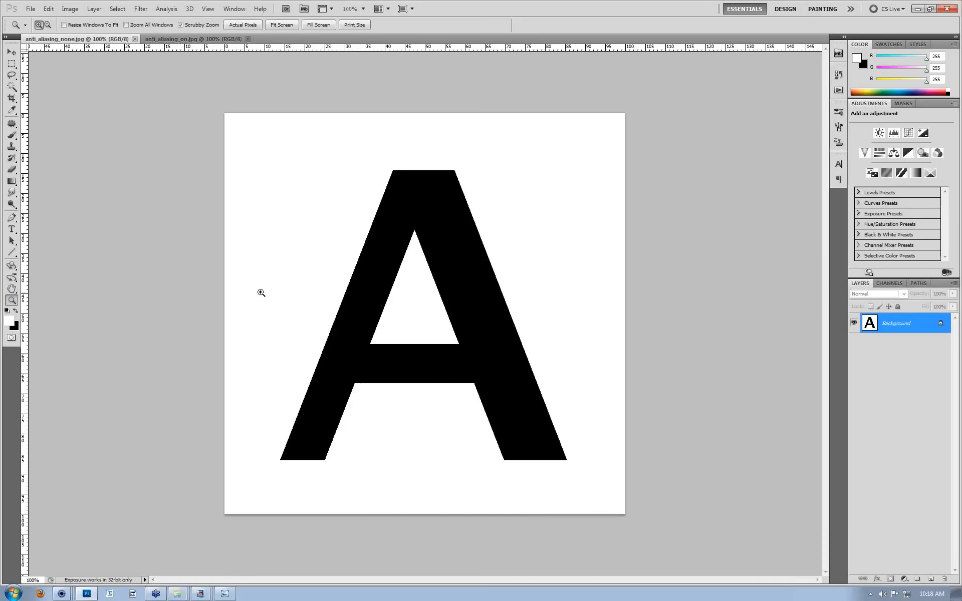
pyautogui.click(343, 295)
pyautogui.click(242, 287)
pyautogui.moveTo(266, 286); pyautogui.dragTo(266, 283)
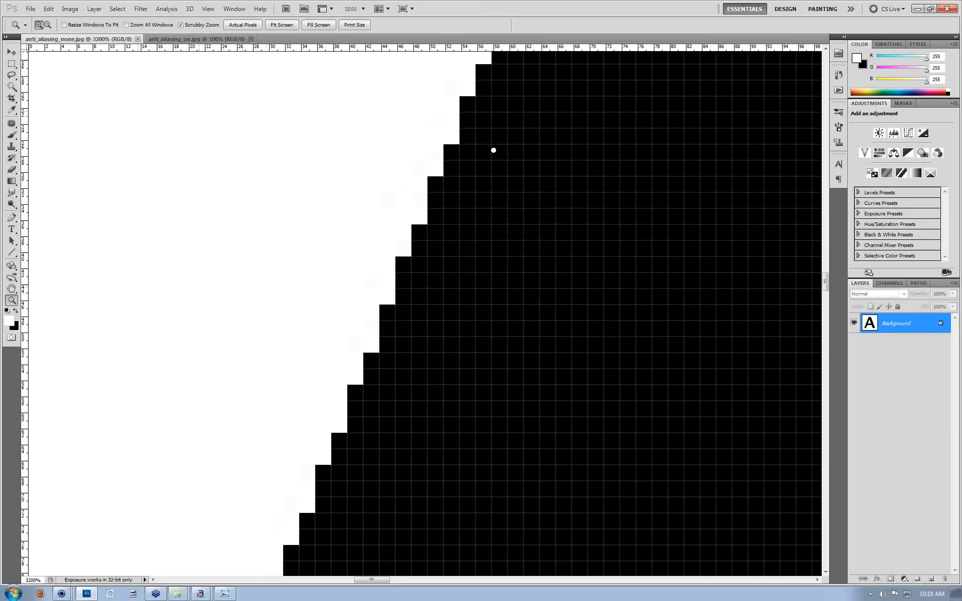
pyautogui.keyDown('alt'); pyautogui.click(534, 218); pyautogui.keyUp('alt')
pyautogui.keyDown('alt'); pyautogui.moveTo(534, 218); pyautogui.dragTo(534, 219); pyautogui.keyUp('alt')
pyautogui.click(436, 318)
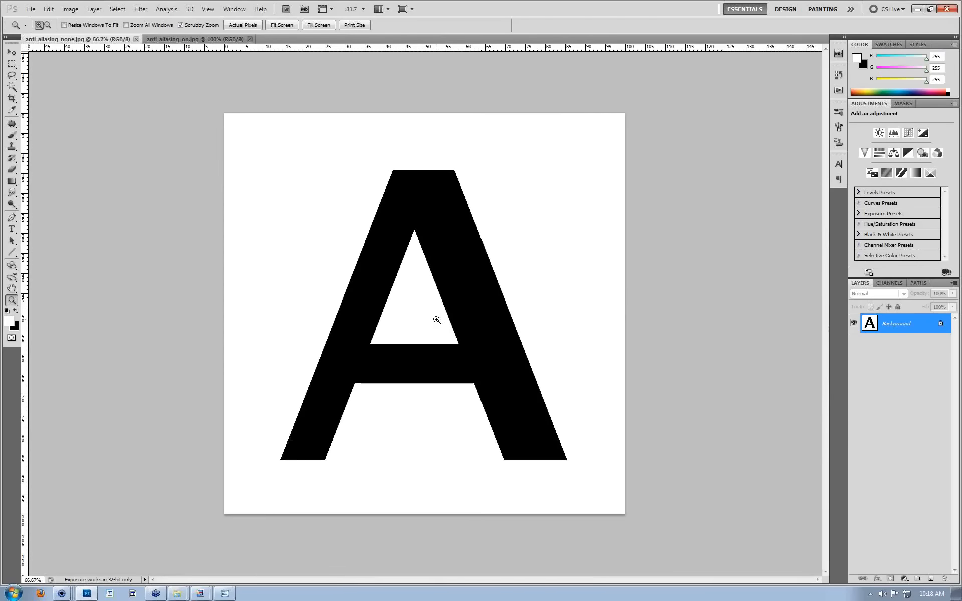
pyautogui.click(436, 318)
pyautogui.keyDown('alt'); pyautogui.click(436, 318); pyautogui.keyUp('alt')
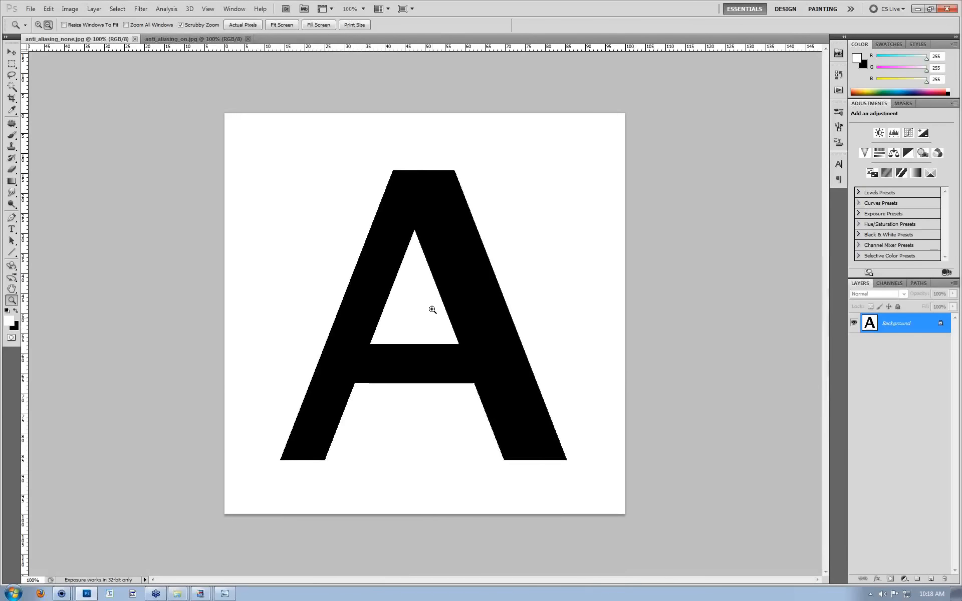
# Inspect the letter's outer slanted edge in anti_aliasing_on.jpg at 1600% magnification.
pyautogui.click(181, 40)
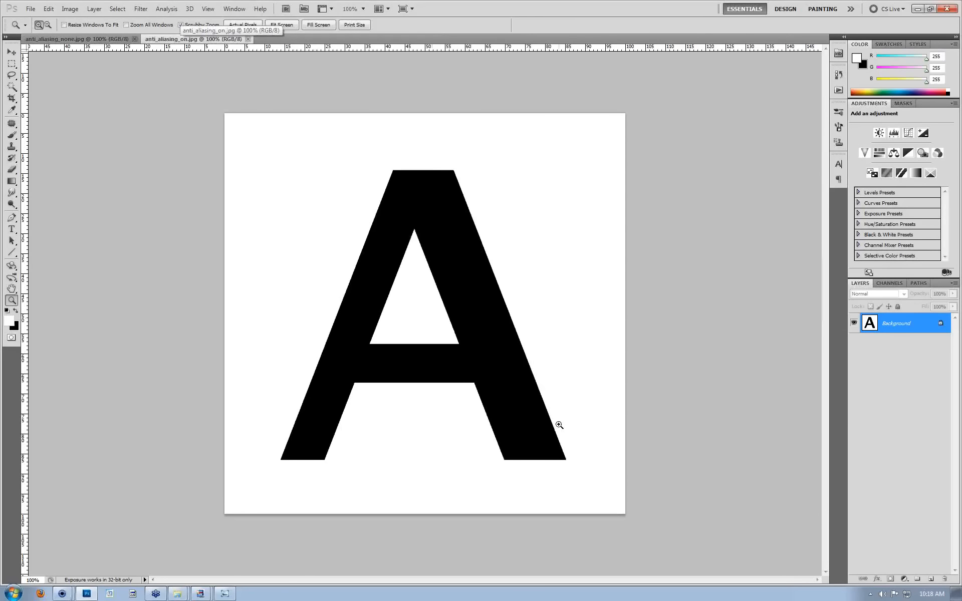
pyautogui.click(339, 296)
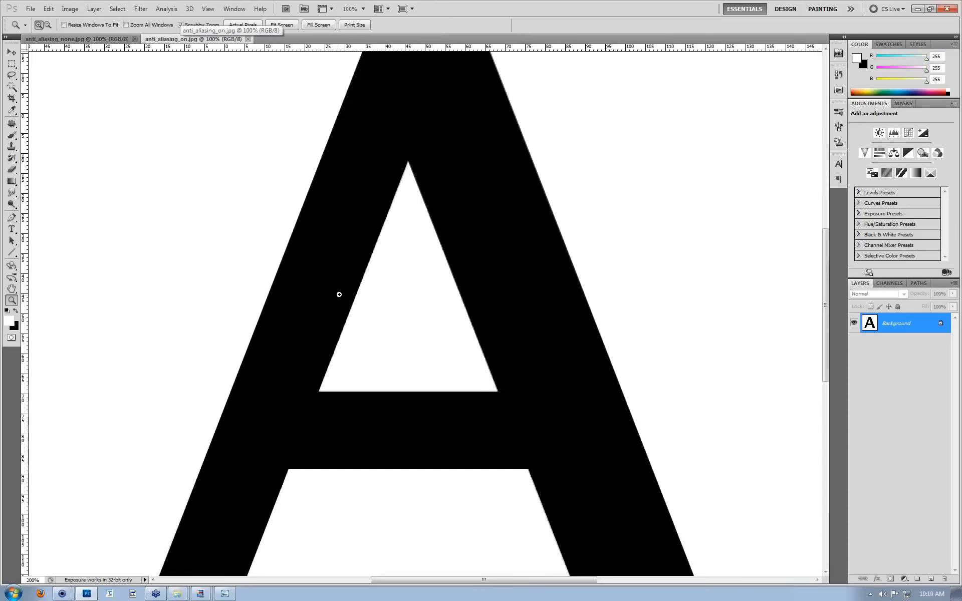
pyautogui.click(289, 275)
pyautogui.click(290, 276)
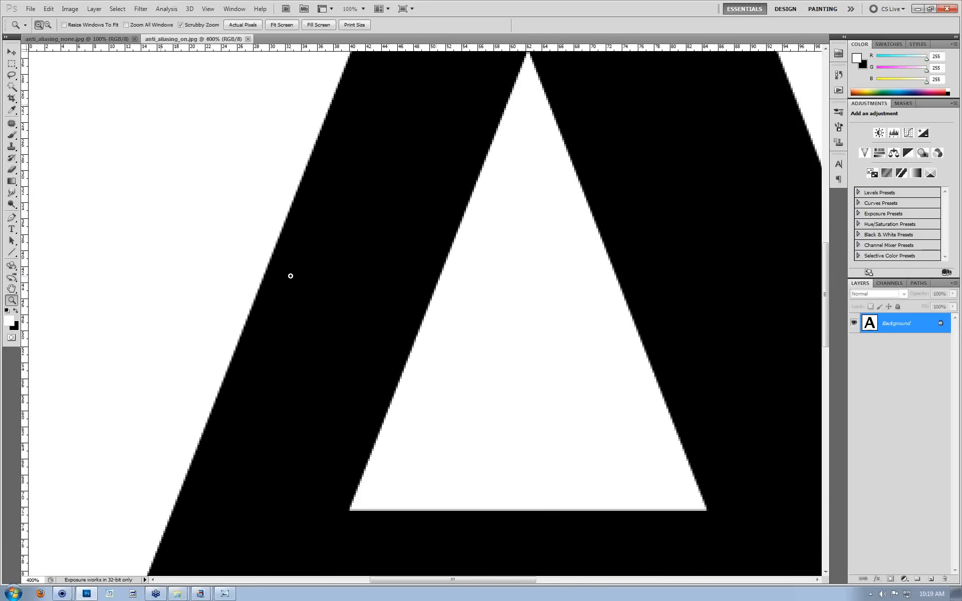
pyautogui.click(290, 276)
pyautogui.click(291, 276)
pyautogui.click(291, 276)
pyautogui.click(290, 276)
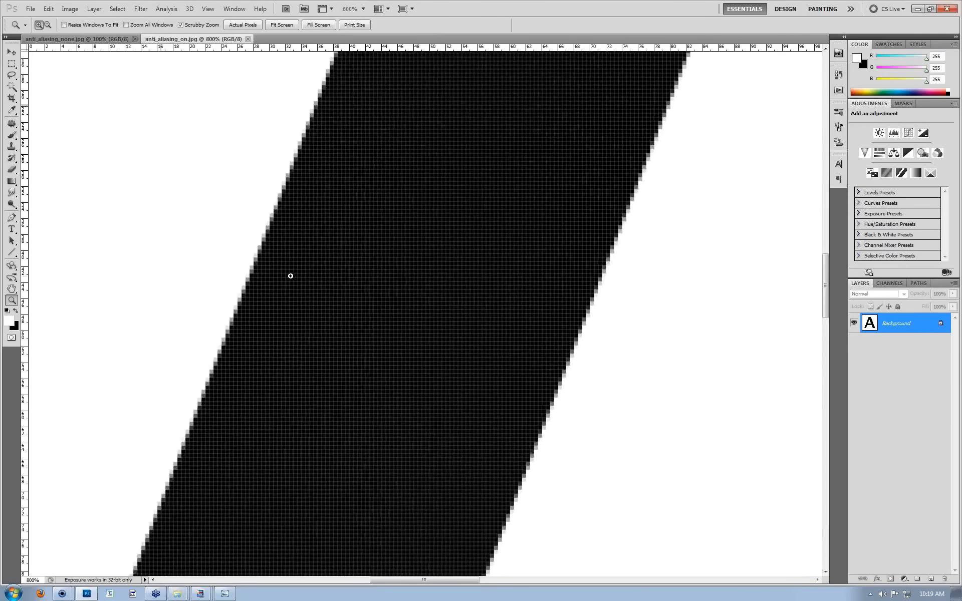
pyautogui.click(290, 276)
pyautogui.click(290, 275)
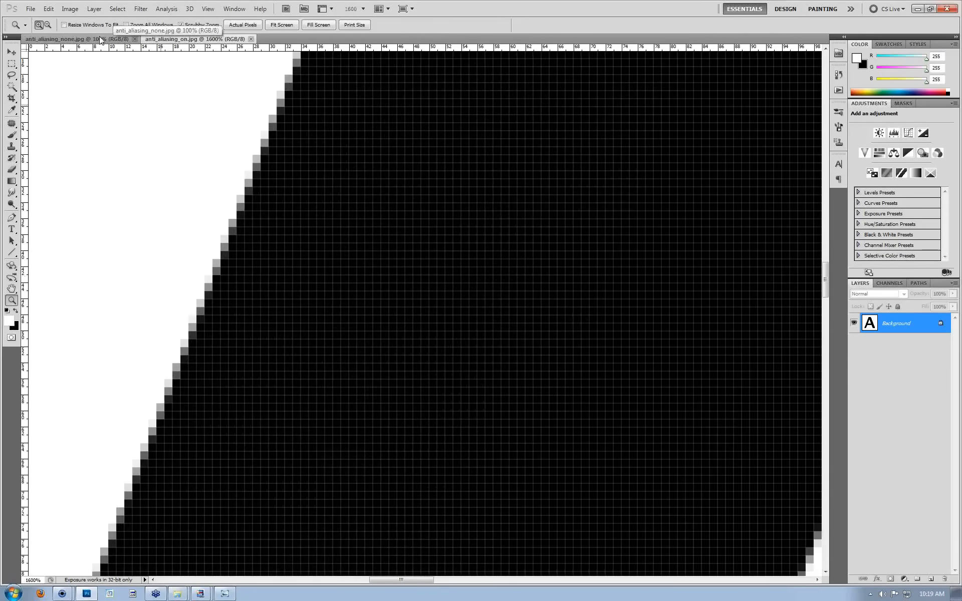
# Compare the letter's edge in anti_aliasing_none.jpg at 3200% with the same edge in anti_aliasing_on.jpg.
pyautogui.click(100, 39)
pyautogui.click(245, 249)
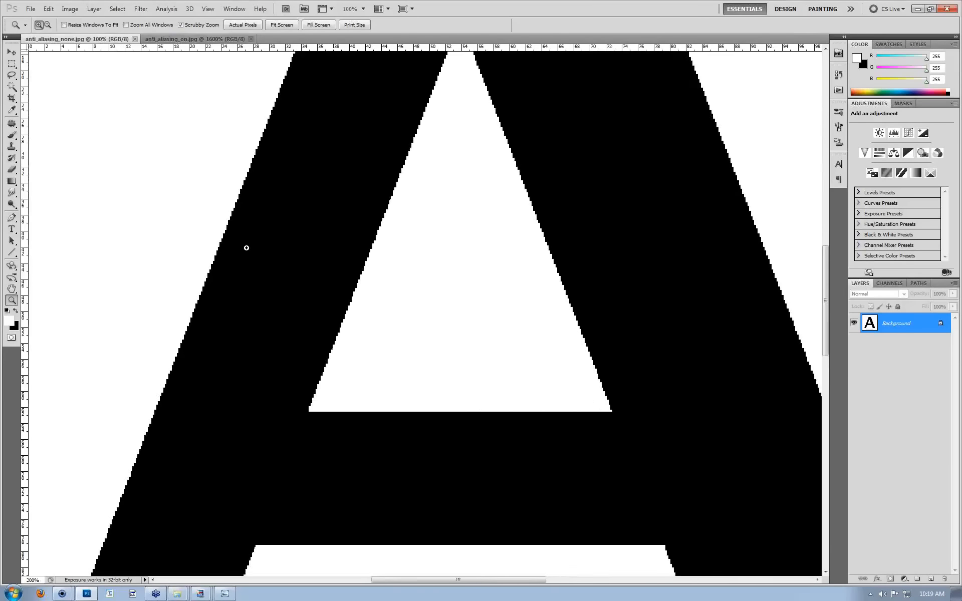
pyautogui.click(194, 221)
pyautogui.click(204, 215)
pyautogui.click(212, 226)
pyautogui.click(212, 226)
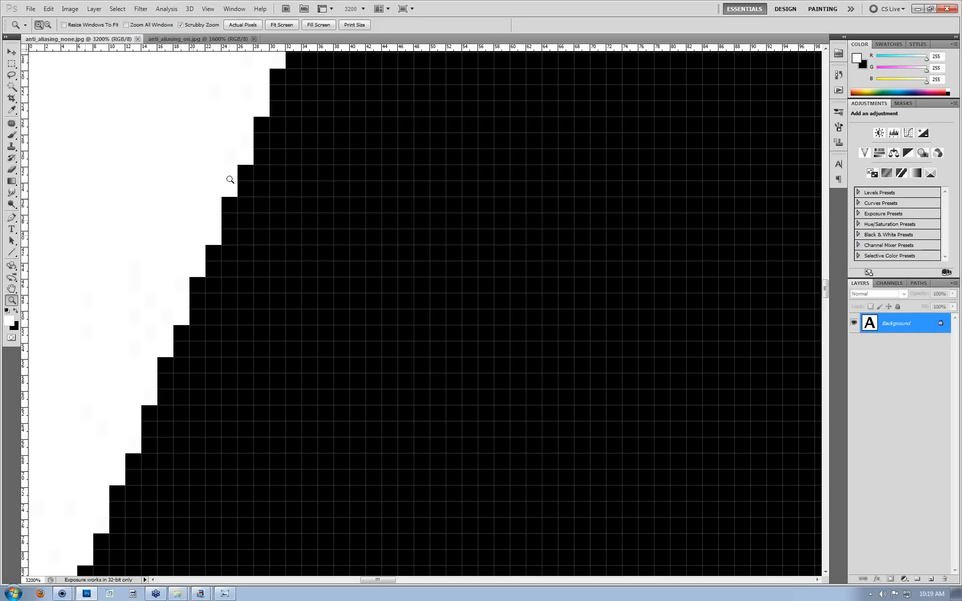
pyautogui.click(206, 39)
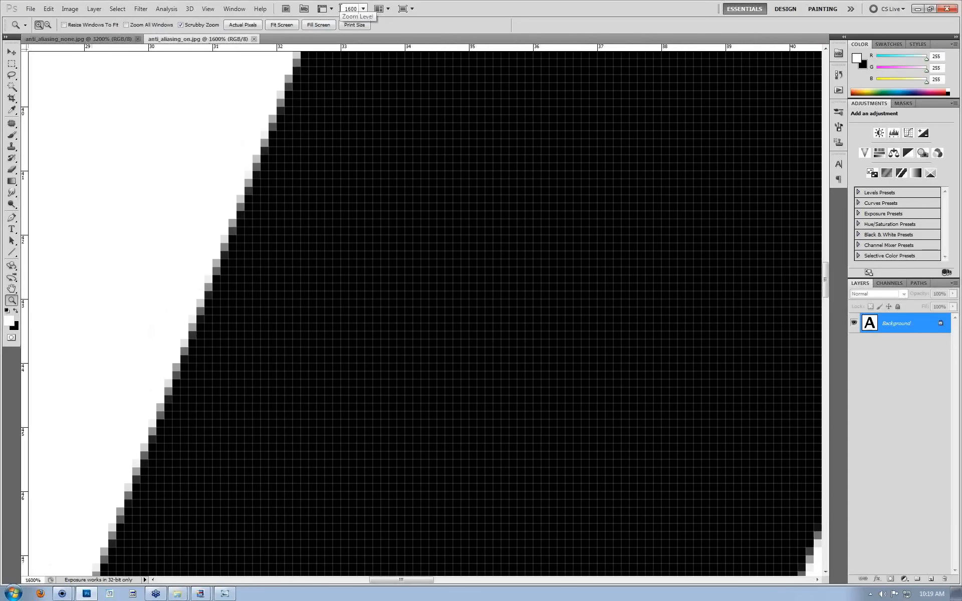
pyautogui.keyDown('alt'); pyautogui.click(420, 225); pyautogui.keyUp('alt')
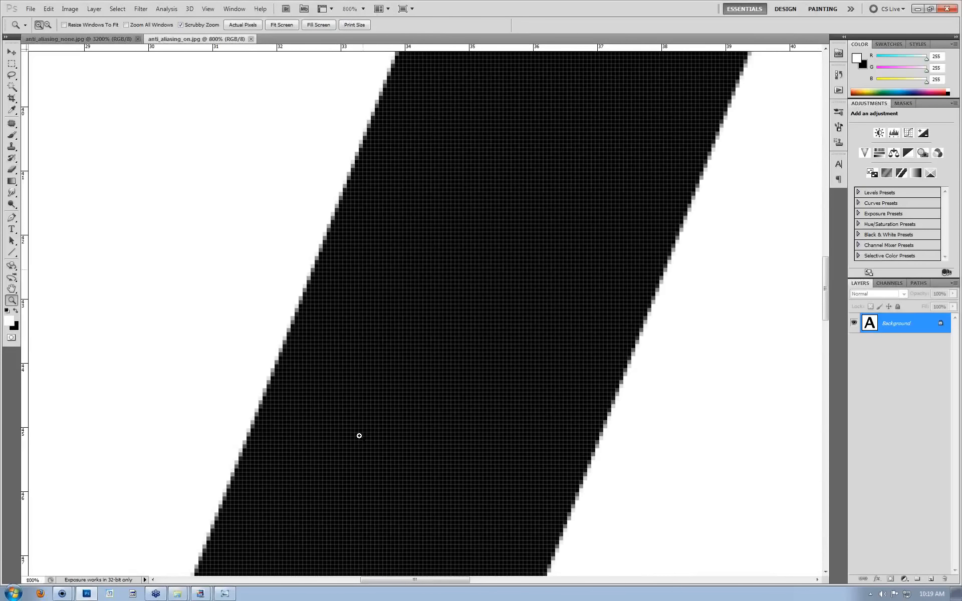
# Switch to the KeyShot window with the diamond scene and point out the anti-aliasing render setting, leaving it at 1.
pyautogui.moveTo(62, 594)
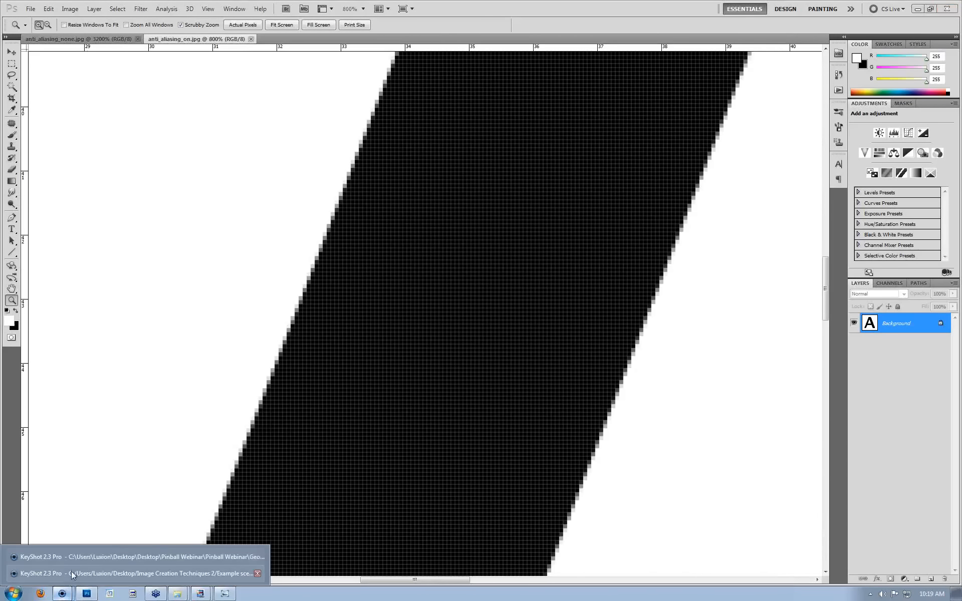
pyautogui.click(73, 573)
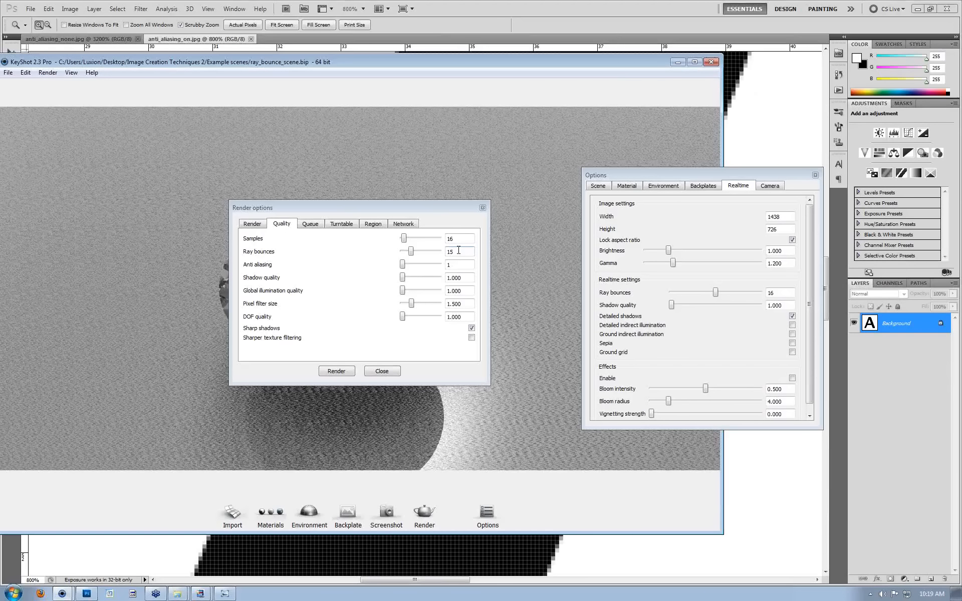
pyautogui.moveTo(403, 264)
pyautogui.mouseDown()
pyautogui.moveTo(424, 268)
pyautogui.moveTo(405, 268)
pyautogui.mouseUp()
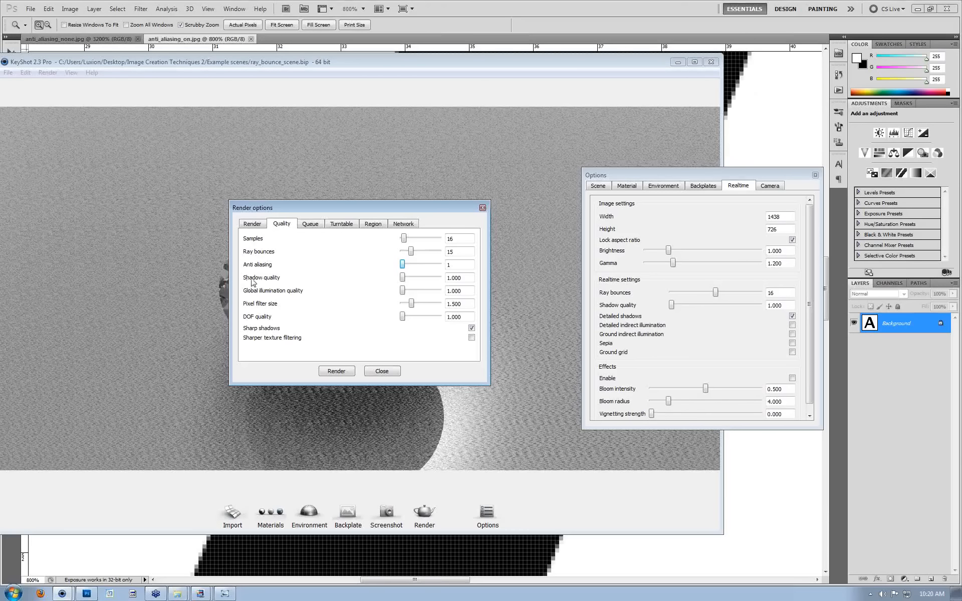
# Reposition the program window, close the render options and open shadow_quality_scene.bip from the Example scenes folder.
pyautogui.moveTo(89, 66); pyautogui.dragTo(195, 69)
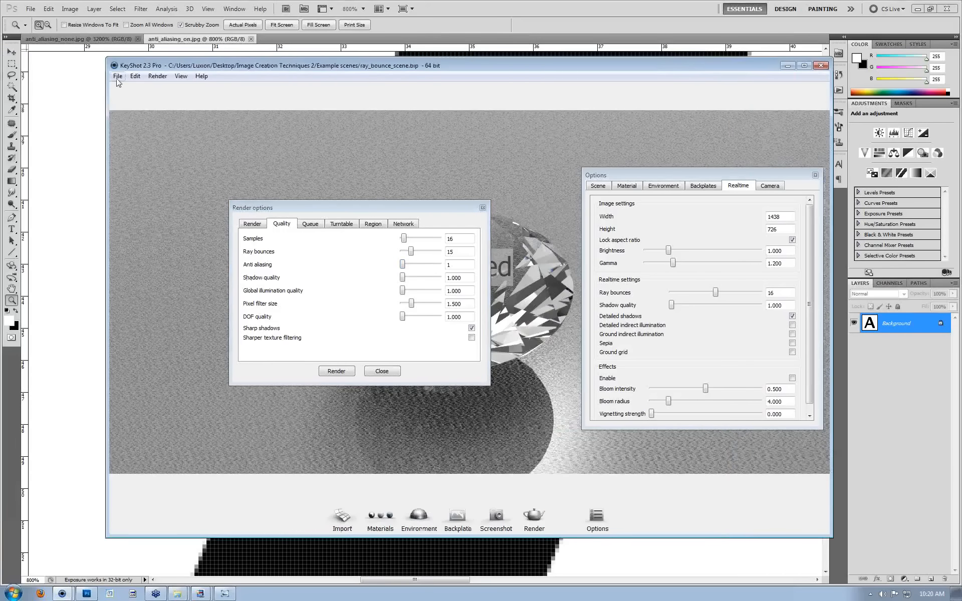
pyautogui.click(482, 207)
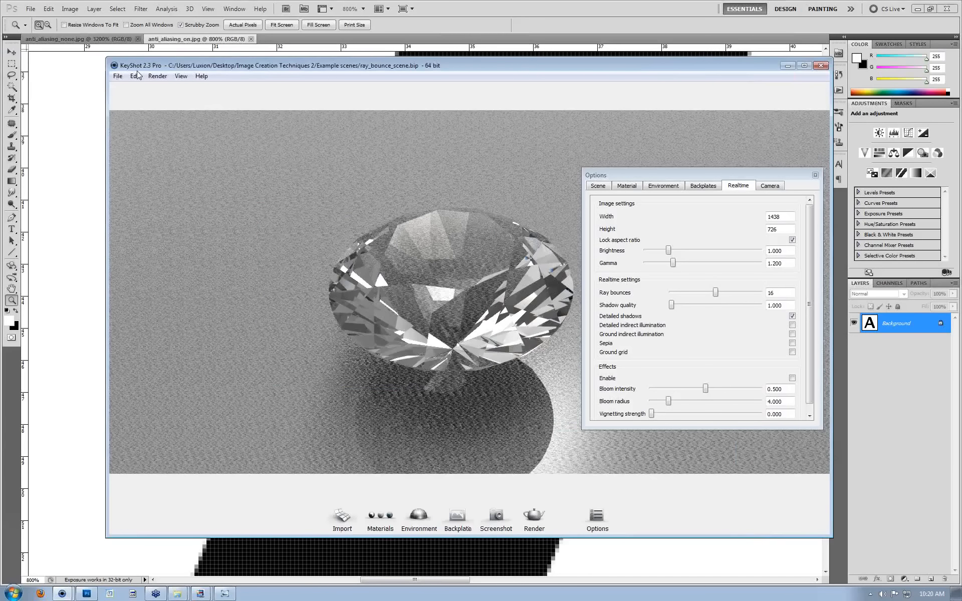
pyautogui.click(118, 76)
pyautogui.click(130, 95)
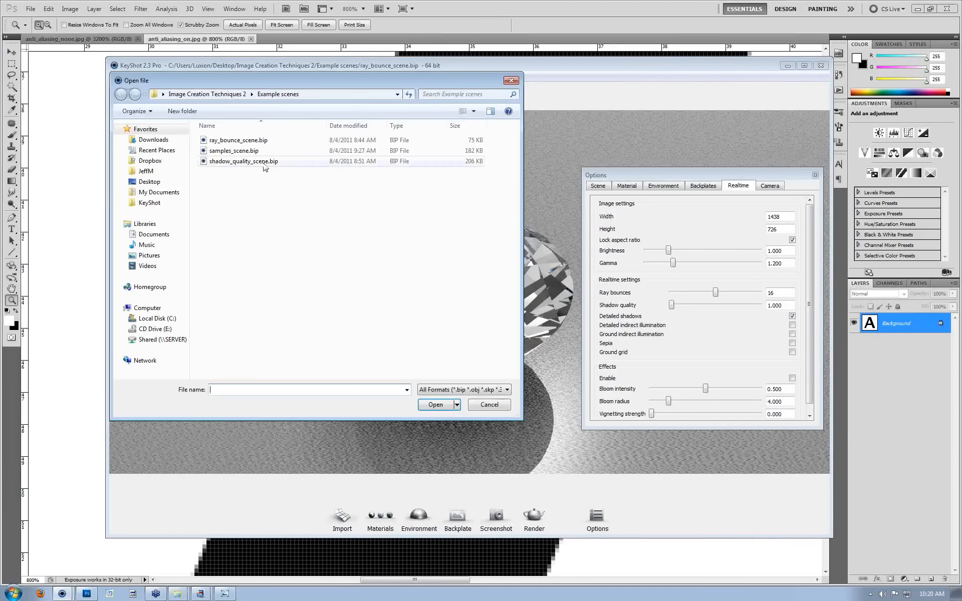
pyautogui.doubleClick(264, 164)
pyautogui.click(494, 307)
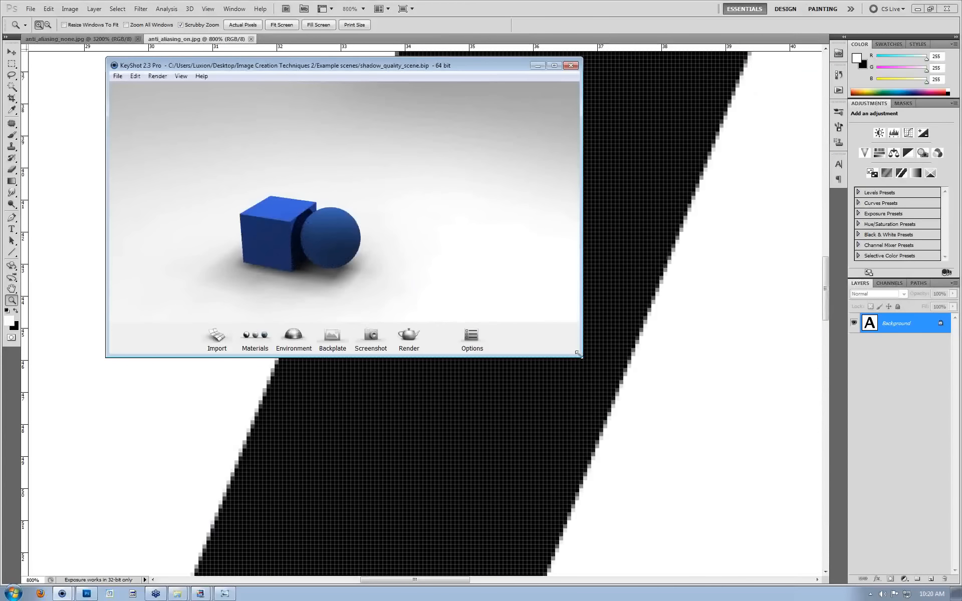
# Enlarge the program window and reframe the view around the blue cube and sphere.
pyautogui.moveTo(577, 353); pyautogui.dragTo(866, 538)
pyautogui.moveTo(459, 313); pyautogui.dragTo(618, 348)
pyautogui.moveTo(489, 317); pyautogui.dragTo(533, 299)
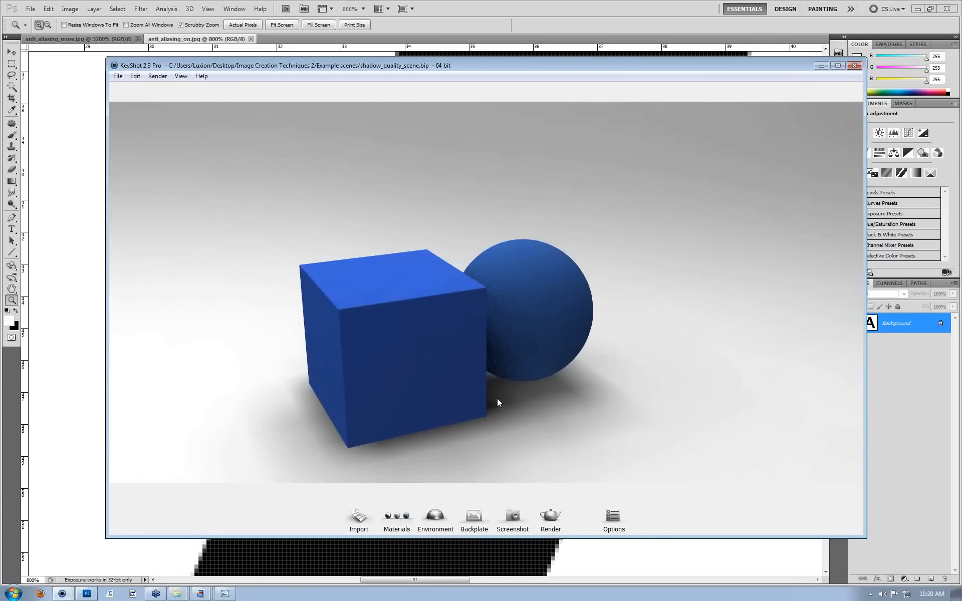
pyautogui.scroll(-5, 496, 399)
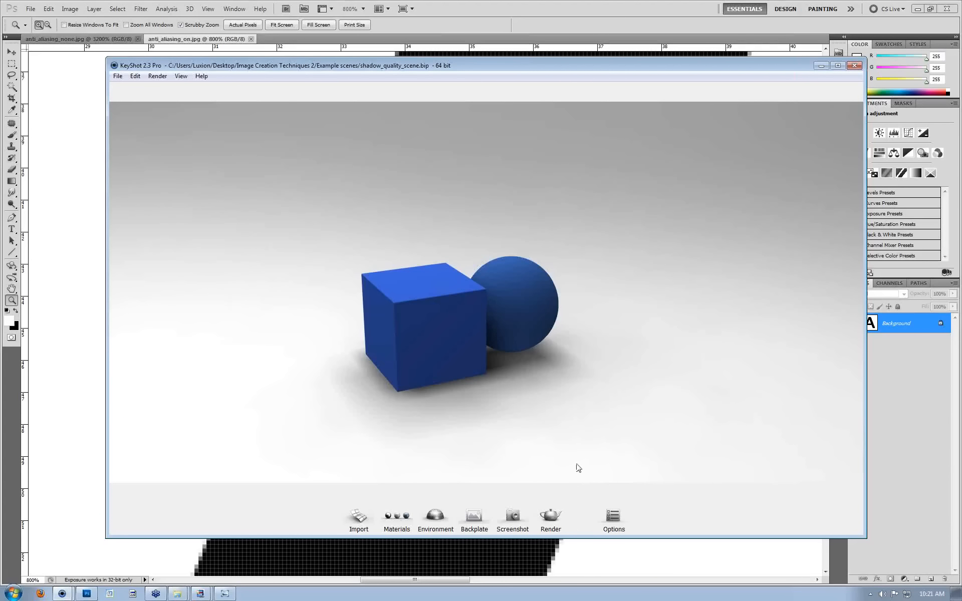
# Display the realtime settings of the shadow quality scene and shift the options window slightly.
pyautogui.click(613, 516)
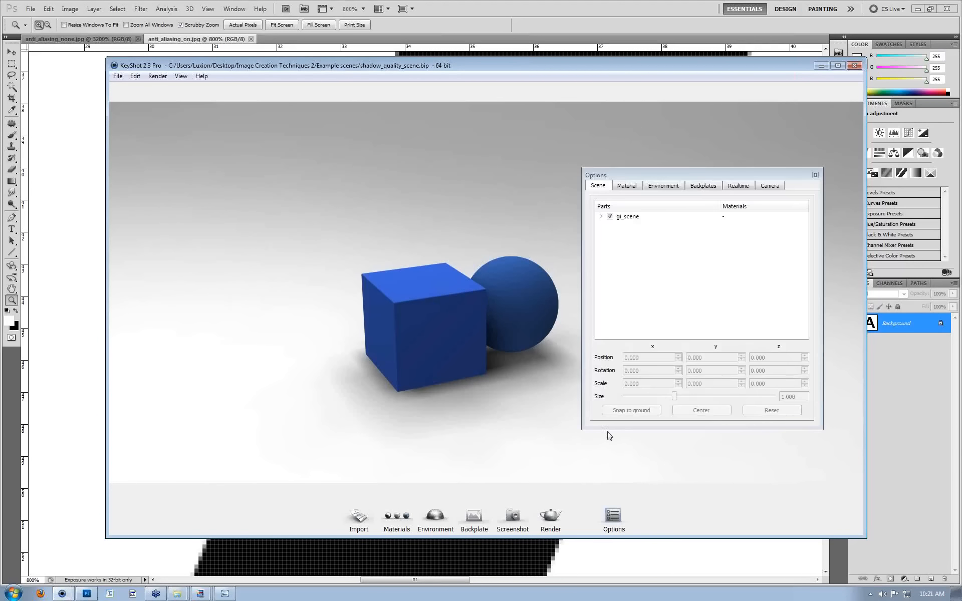
pyautogui.click(740, 188)
pyautogui.moveTo(724, 173)
pyautogui.mouseDown()
pyautogui.moveTo(702, 172)
pyautogui.moveTo(714, 171)
pyautogui.mouseUp()
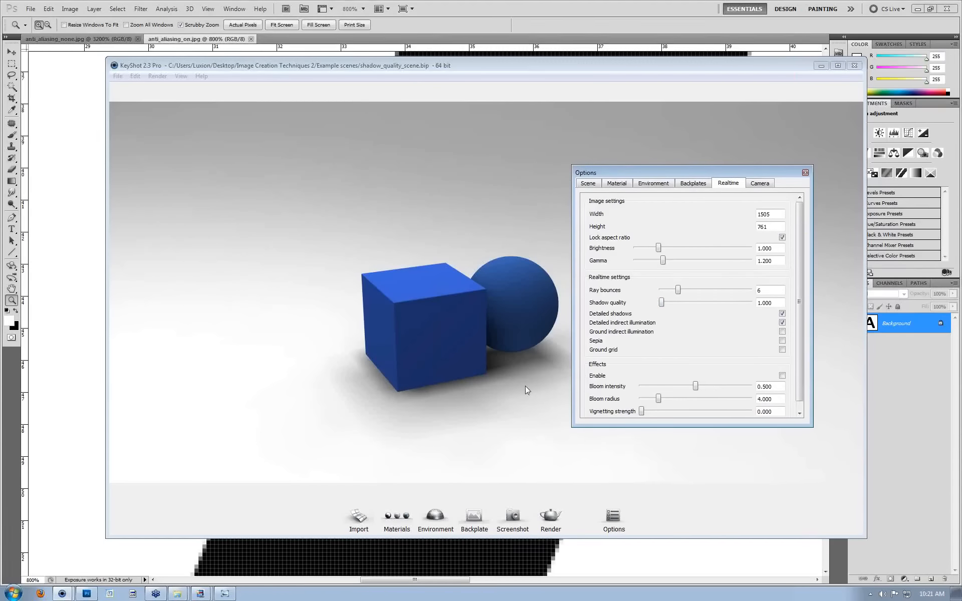
# Try the maximum realtime shadow quality of 5 on the cube and sphere scene and return it to 1.
pyautogui.moveTo(661, 303); pyautogui.dragTo(752, 304)
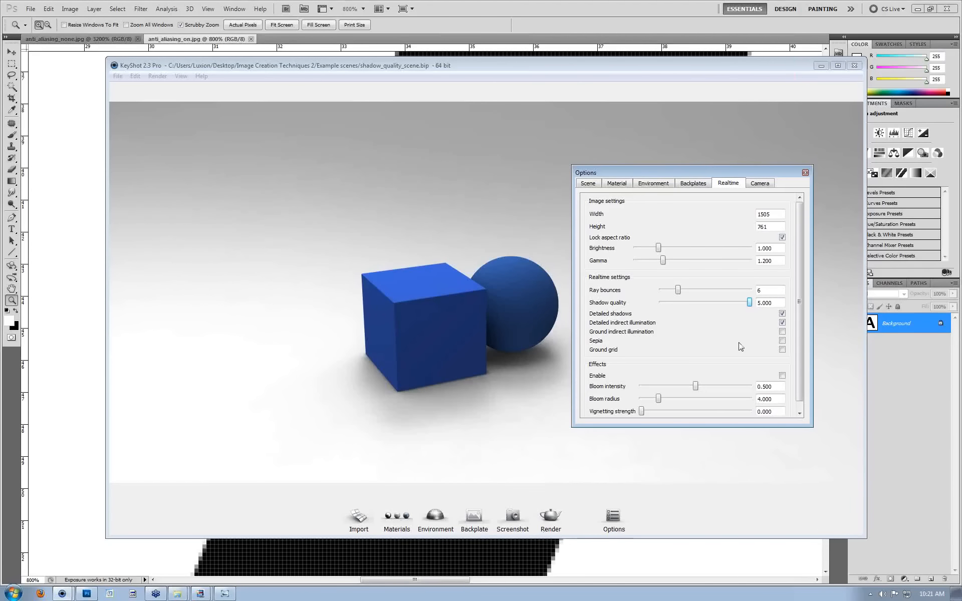
pyautogui.moveTo(729, 306); pyautogui.dragTo(662, 306)
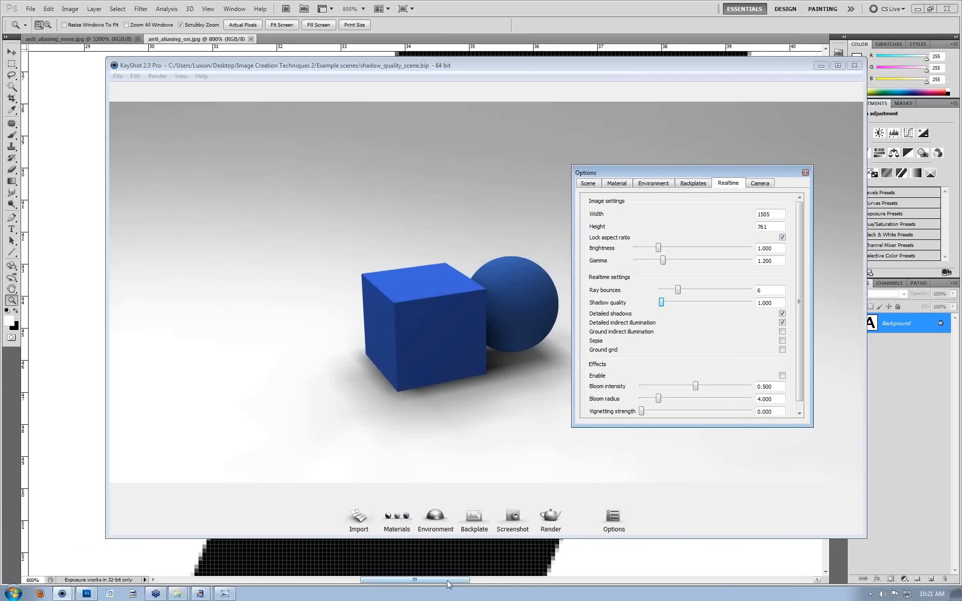
pyautogui.click(438, 563)
pyautogui.click(467, 259)
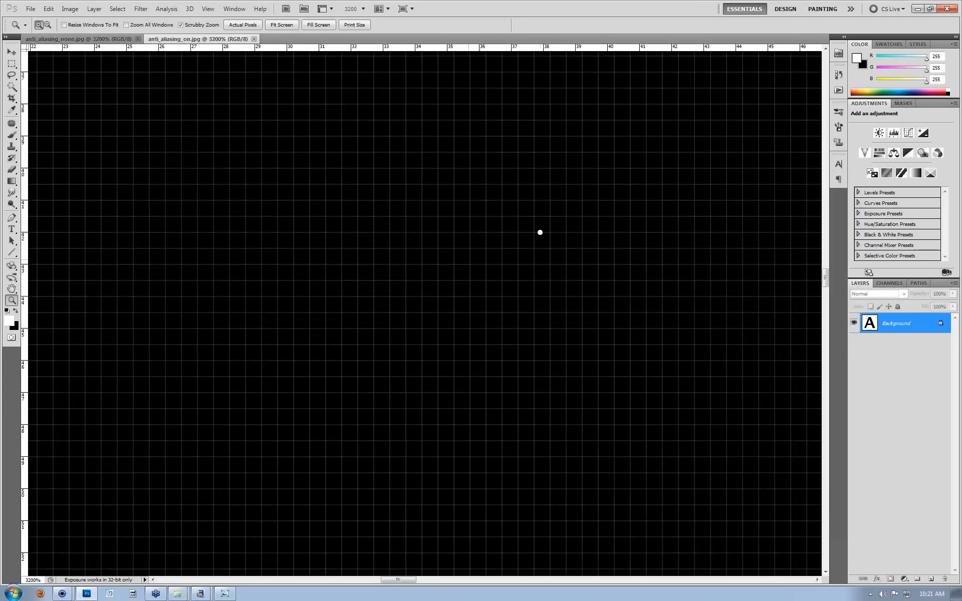
pyautogui.keyDown('alt'); pyautogui.click(540, 232); pyautogui.keyUp('alt')
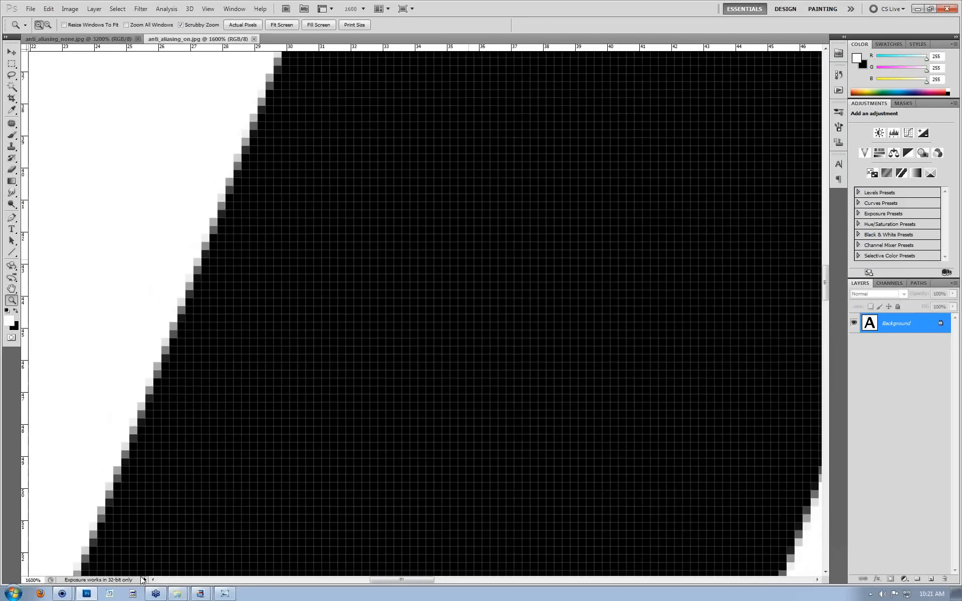
pyautogui.moveTo(62, 594)
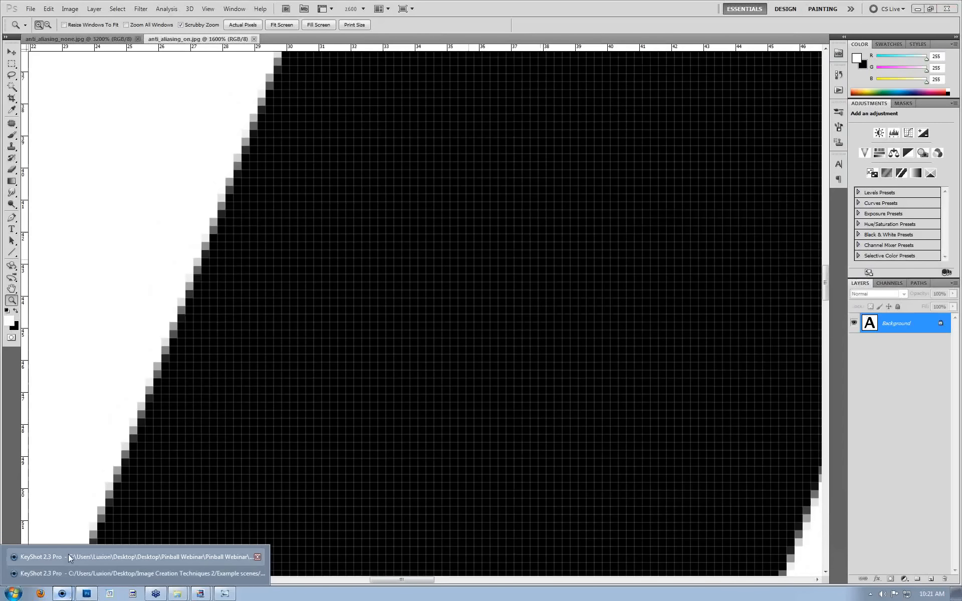
pyautogui.click(70, 572)
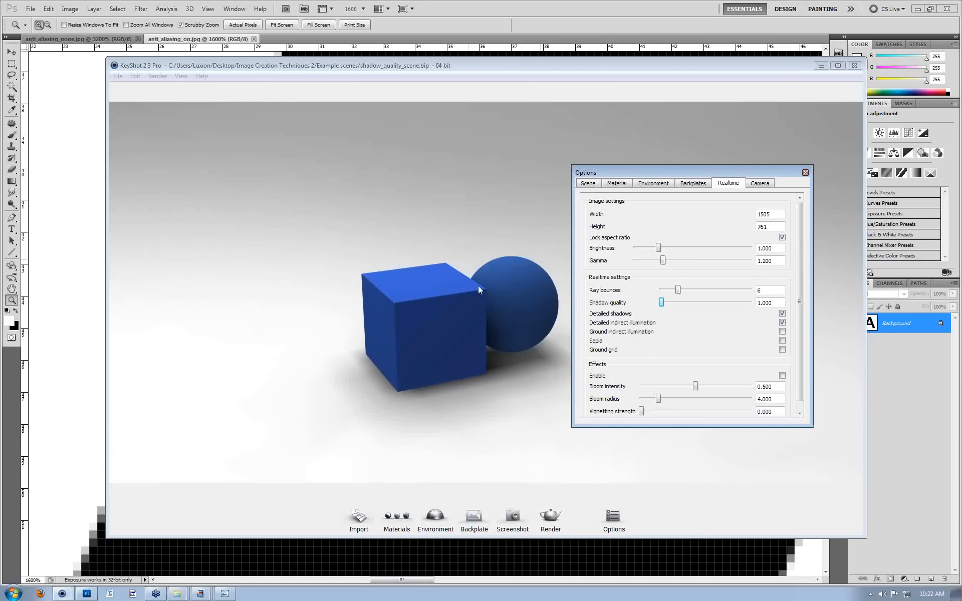
# Reduce the environment's ground size to 5.
pyautogui.click(656, 184)
pyautogui.scroll(-1, 693, 380)
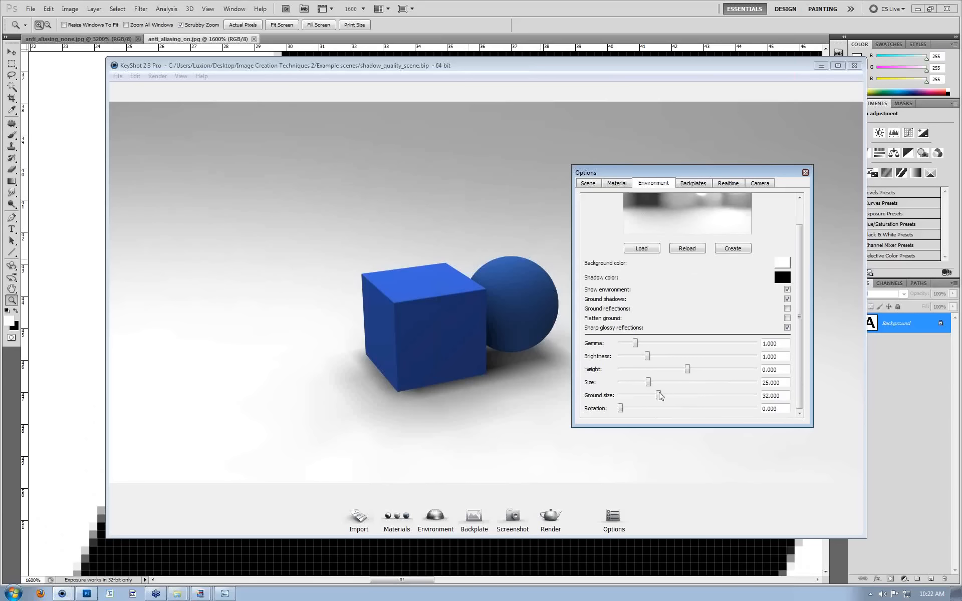
pyautogui.moveTo(659, 396); pyautogui.dragTo(623, 395)
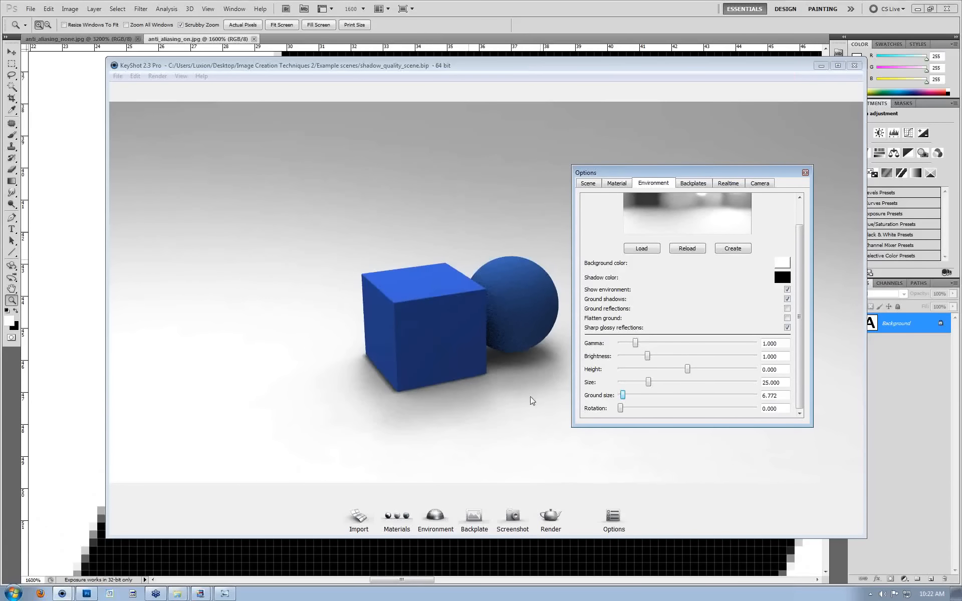
pyautogui.moveTo(623, 396); pyautogui.dragTo(620, 396)
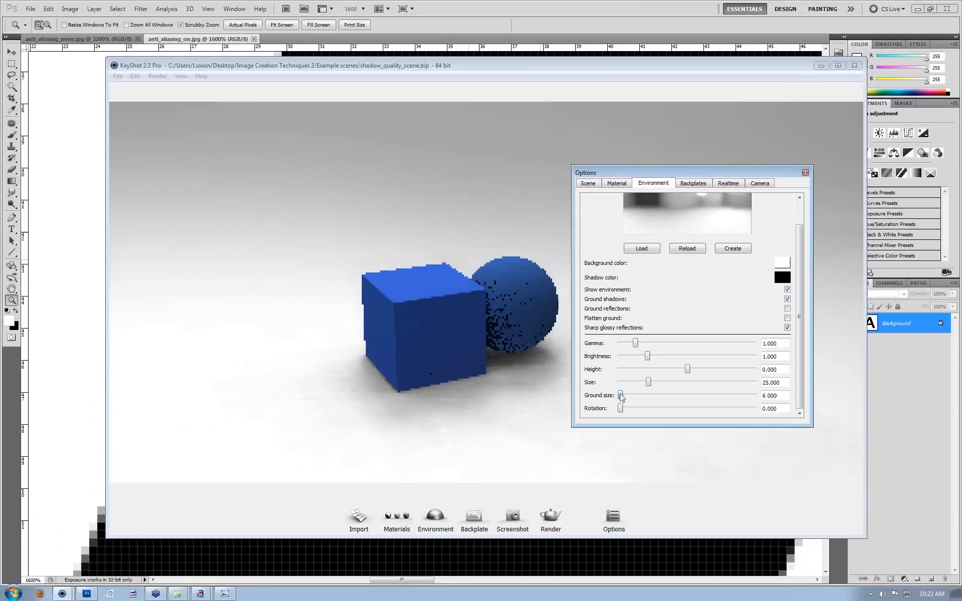
# Activate scaling on the cube, snap it to the ground, examine the extent of the ground shadow from above and finish.
pyautogui.scroll(-5, 502, 316)
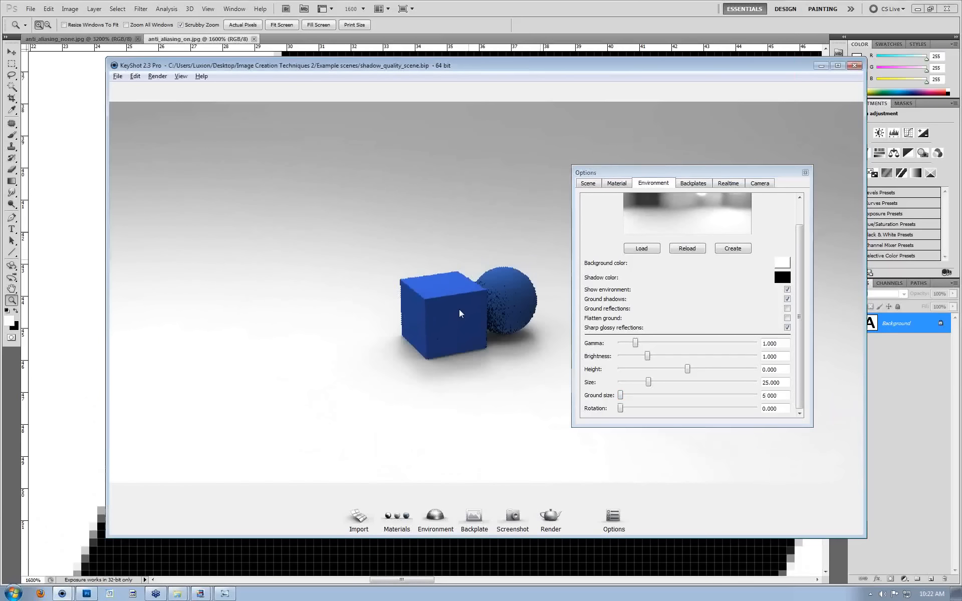
pyautogui.rightClick(461, 296)
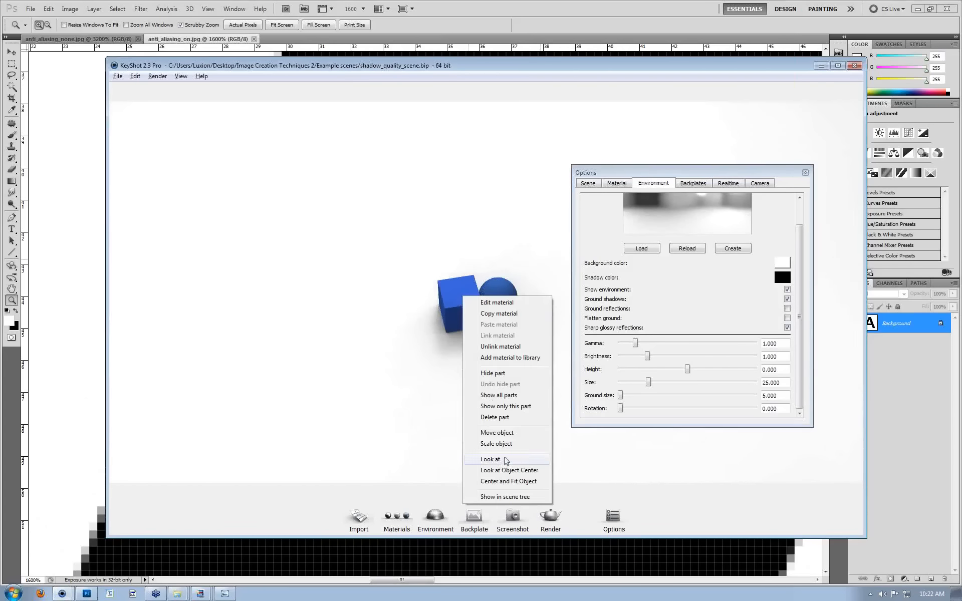
pyautogui.click(496, 443)
pyautogui.moveTo(480, 304); pyautogui.dragTo(320, 321)
pyautogui.scroll(-4, 319, 321)
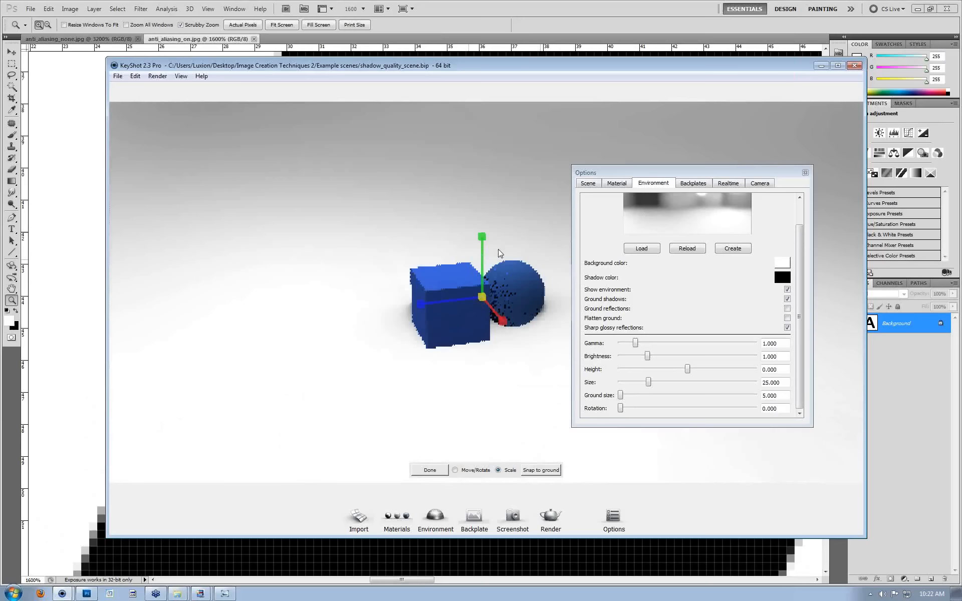
pyautogui.click(541, 469)
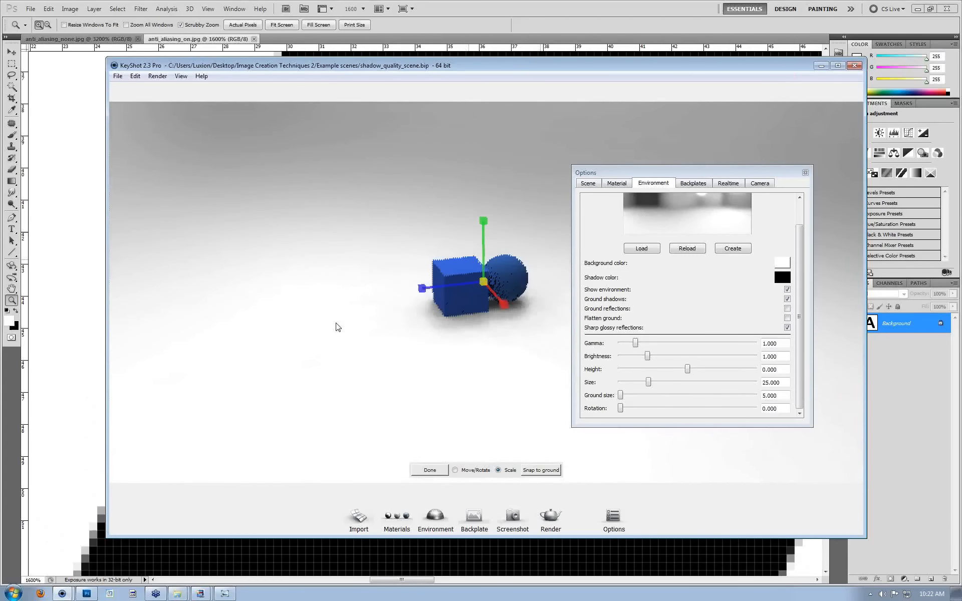
pyautogui.scroll(5, 551, 291)
pyautogui.moveTo(551, 287); pyautogui.dragTo(536, 289)
pyautogui.click(542, 470)
pyautogui.scroll(-5, 468, 303)
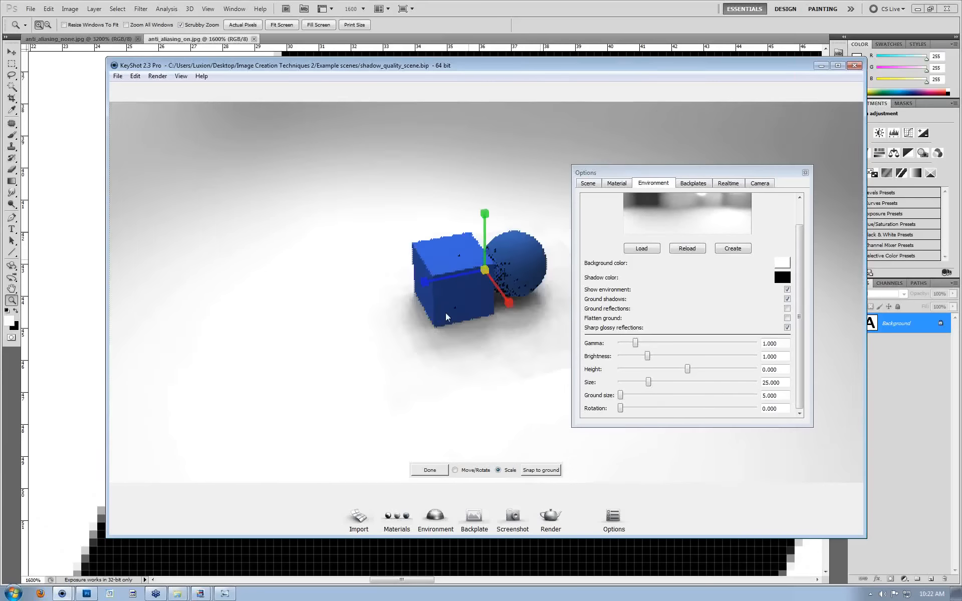
pyautogui.moveTo(356, 317); pyautogui.dragTo(339, 335)
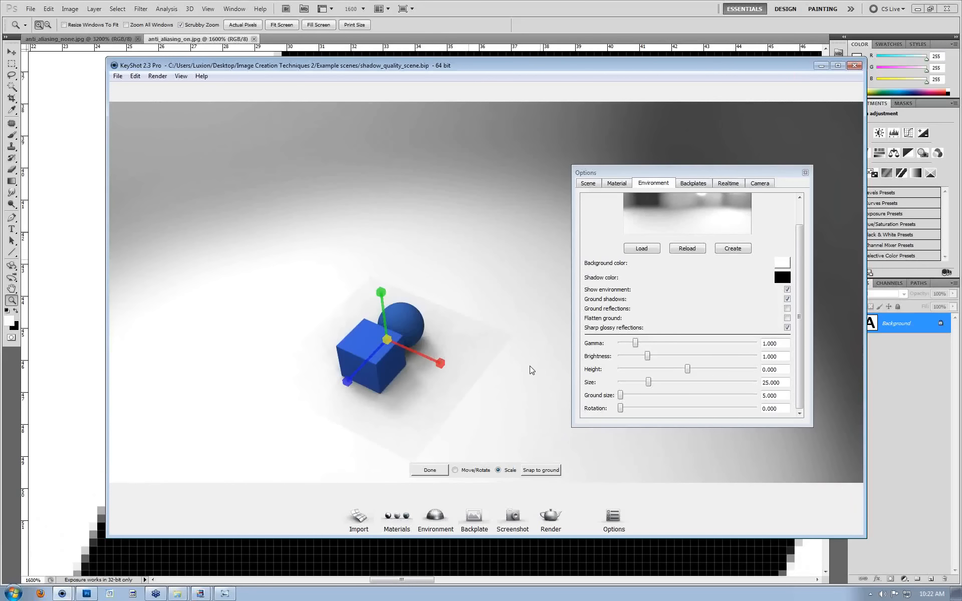
pyautogui.click(429, 470)
# Enlarge the environment's ground size to about 29.459 and reframe the cube and sphere close up.
pyautogui.moveTo(618, 397); pyautogui.dragTo(655, 399)
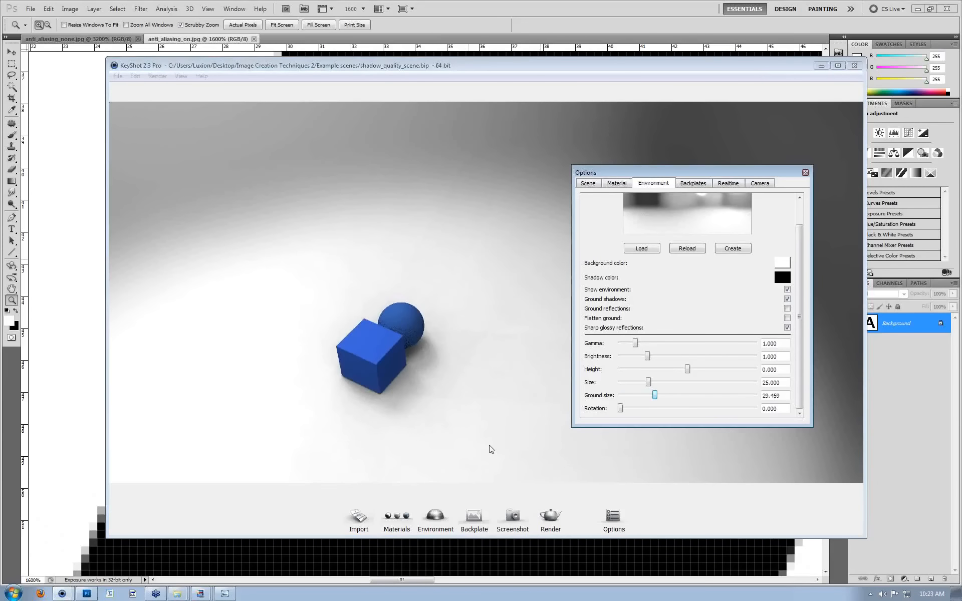
pyautogui.moveTo(418, 403); pyautogui.dragTo(373, 365)
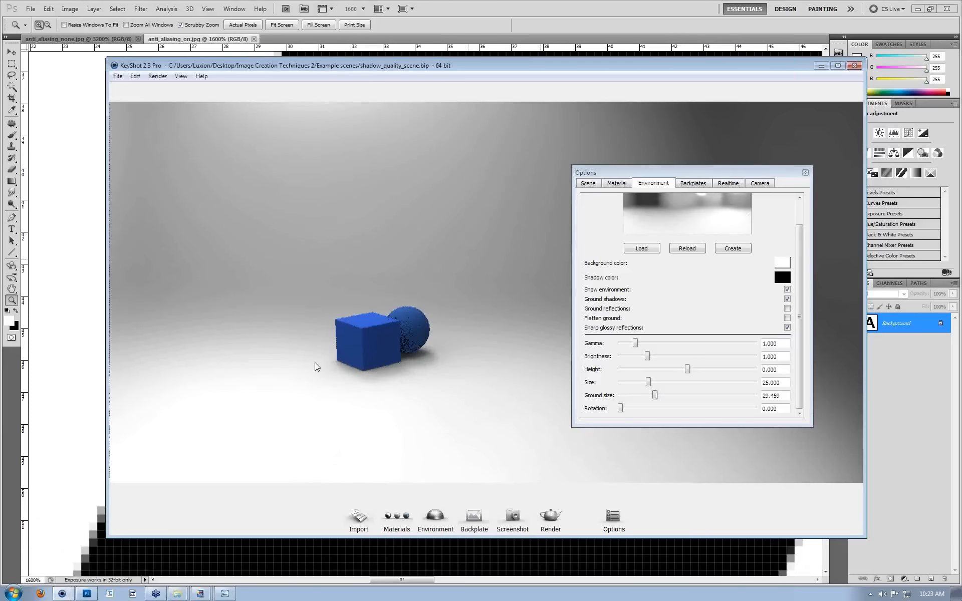
pyautogui.scroll(5, 437, 377)
pyautogui.moveTo(326, 368); pyautogui.dragTo(480, 331, button='middle')
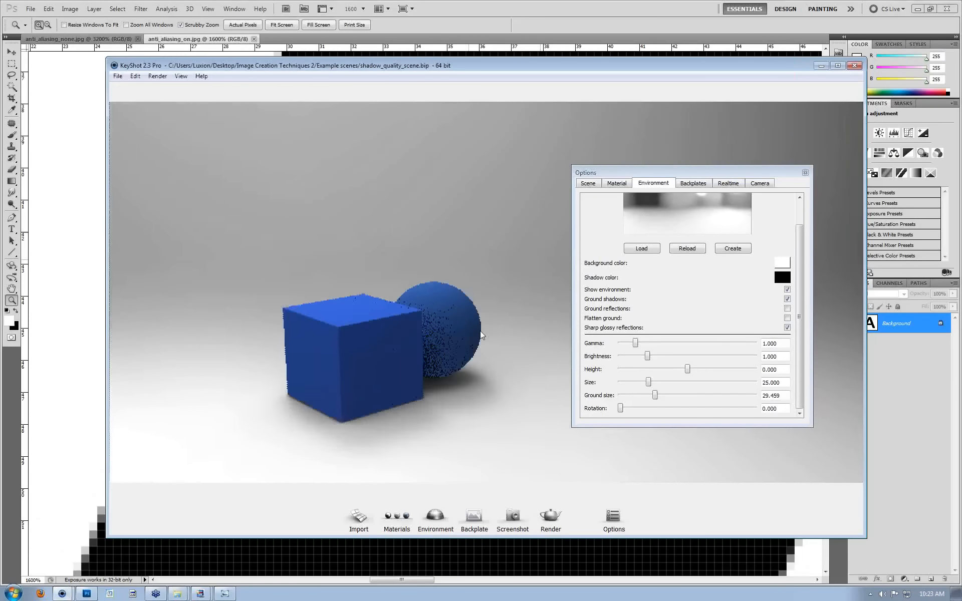
# Set the realtime shadow quality to about 3.205 and show the quality settings of the render options.
pyautogui.click(727, 183)
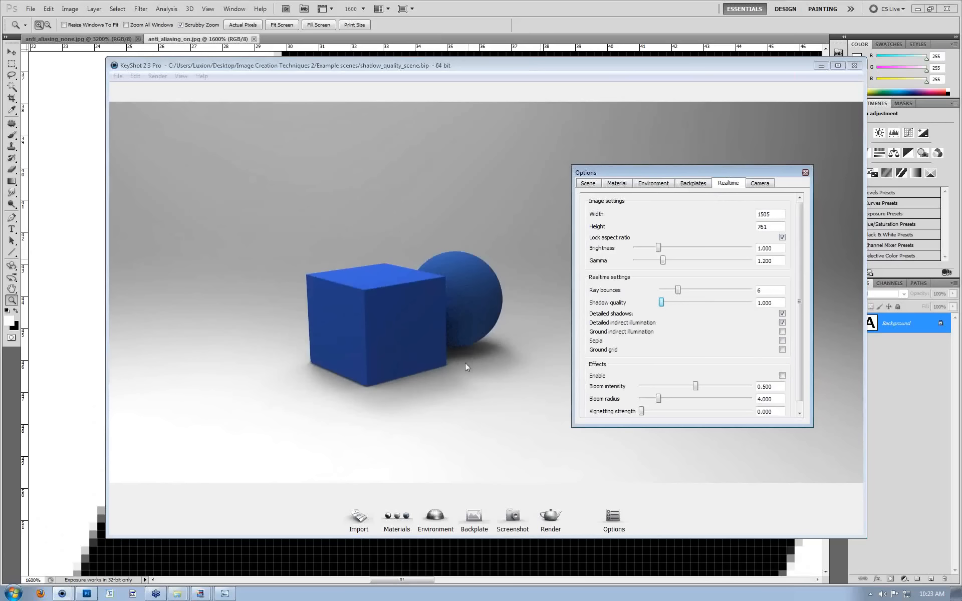
pyautogui.moveTo(662, 303); pyautogui.dragTo(709, 303)
pyautogui.click(551, 518)
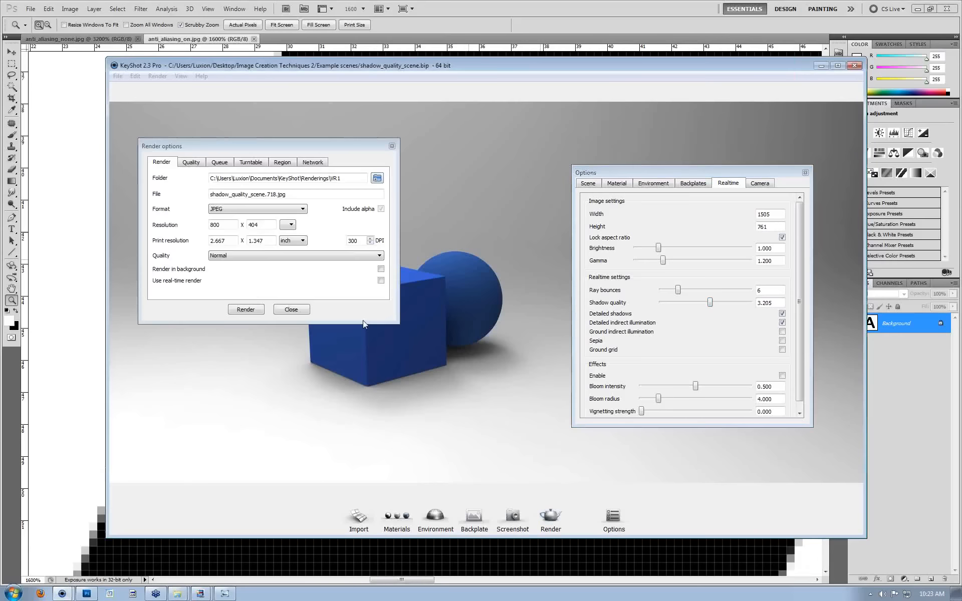
pyautogui.click(190, 162)
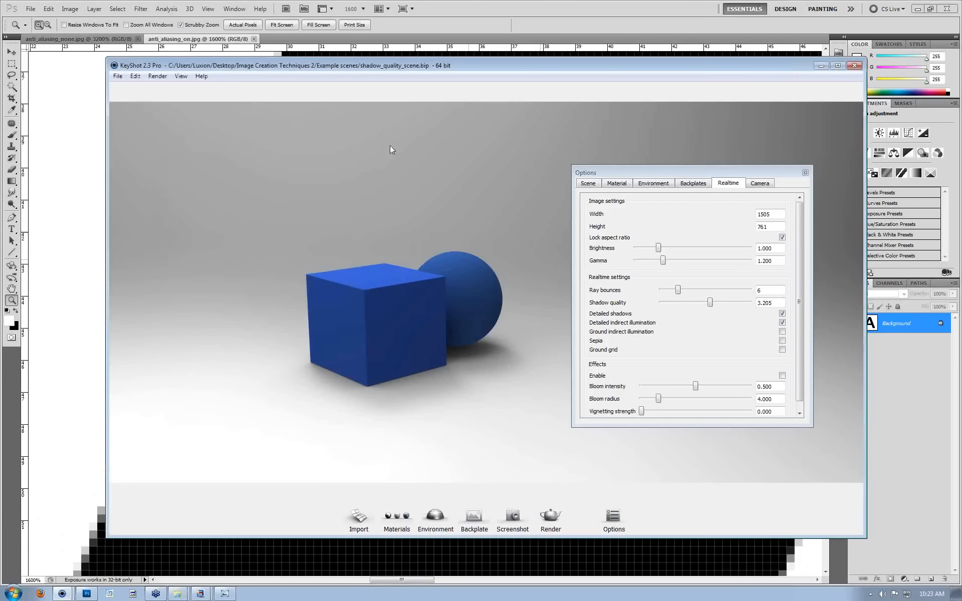
# Open samples_scene.bip from the Example scenes folder.
pyautogui.click(118, 76)
pyautogui.moveTo(145, 120)
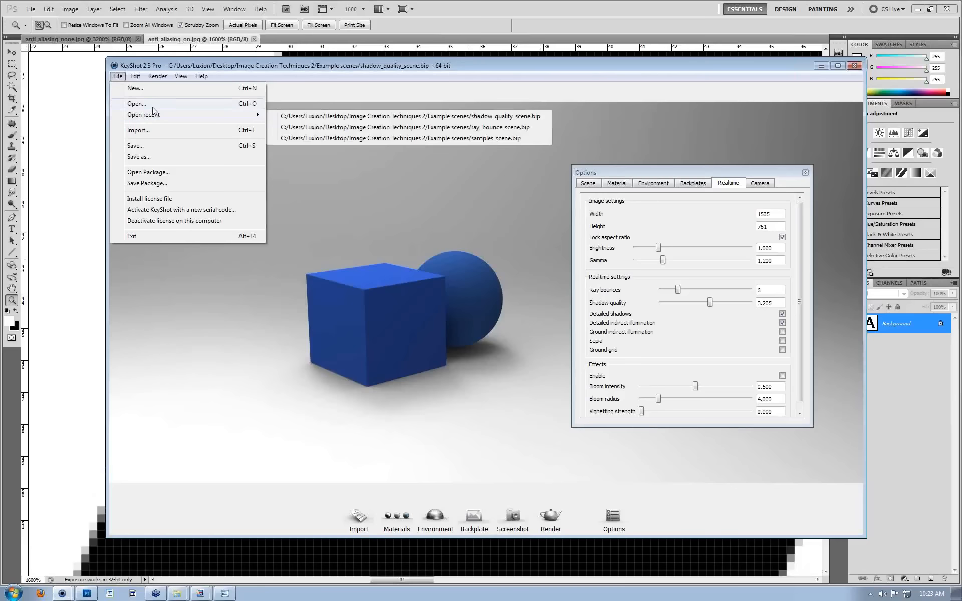
pyautogui.click(145, 104)
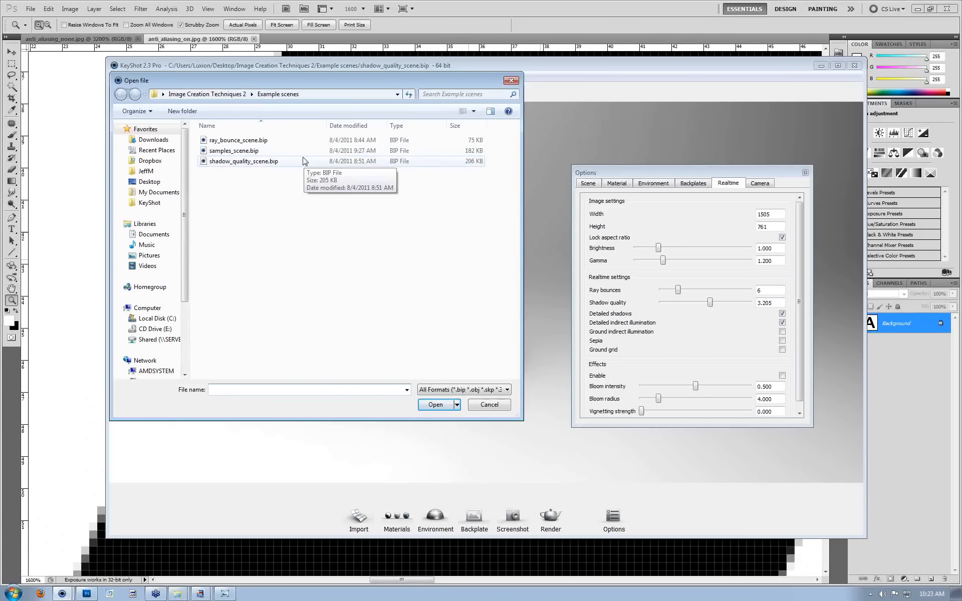
pyautogui.doubleClick(272, 151)
pyautogui.click(497, 309)
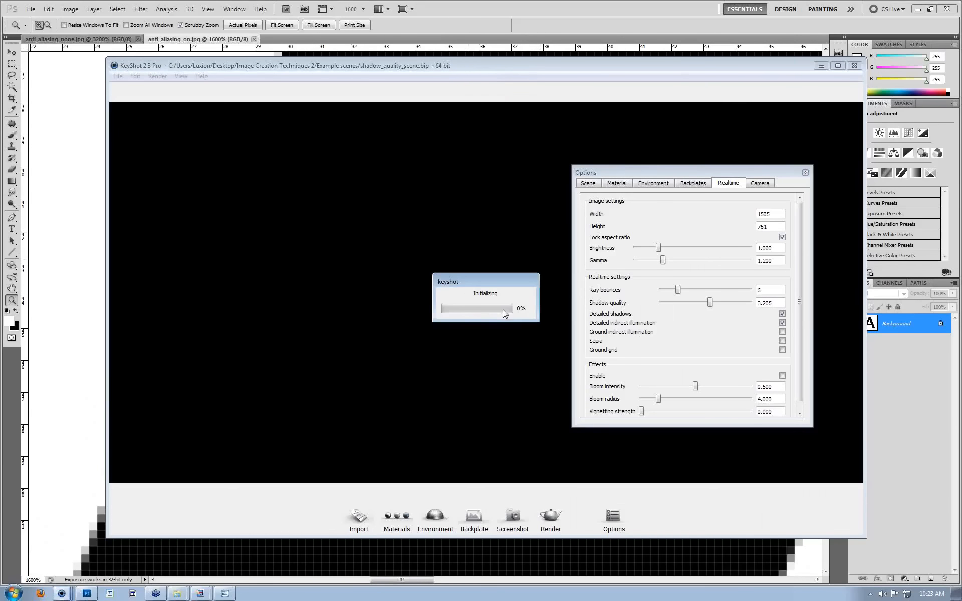
# Set the diffuse colour of the ground plane's blinn1SG material to grey with RGB 117, 117, 117.
pyautogui.moveTo(490, 298); pyautogui.dragTo(499, 206)
pyautogui.doubleClick(501, 207)
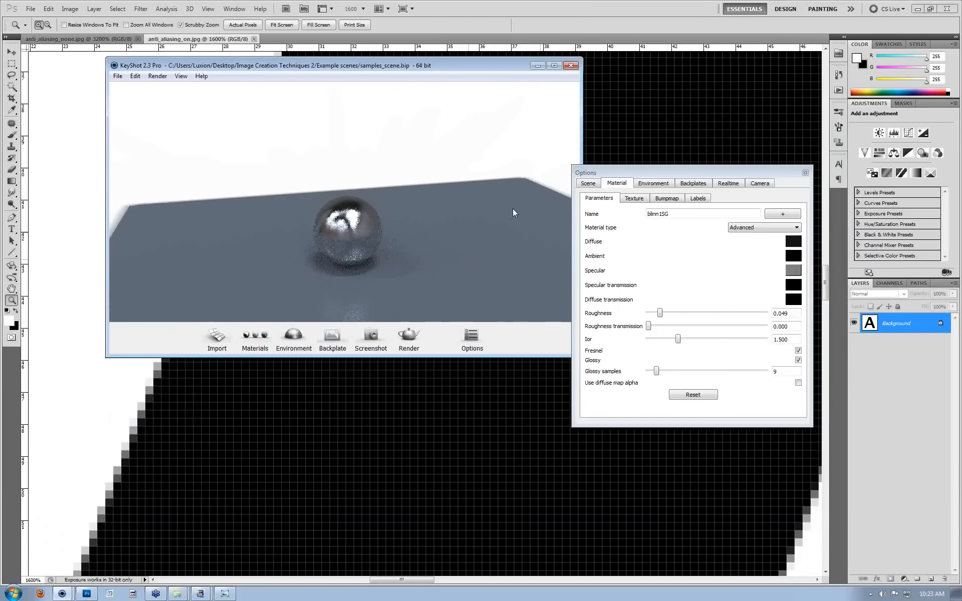
pyautogui.click(749, 228)
pyautogui.click(750, 230)
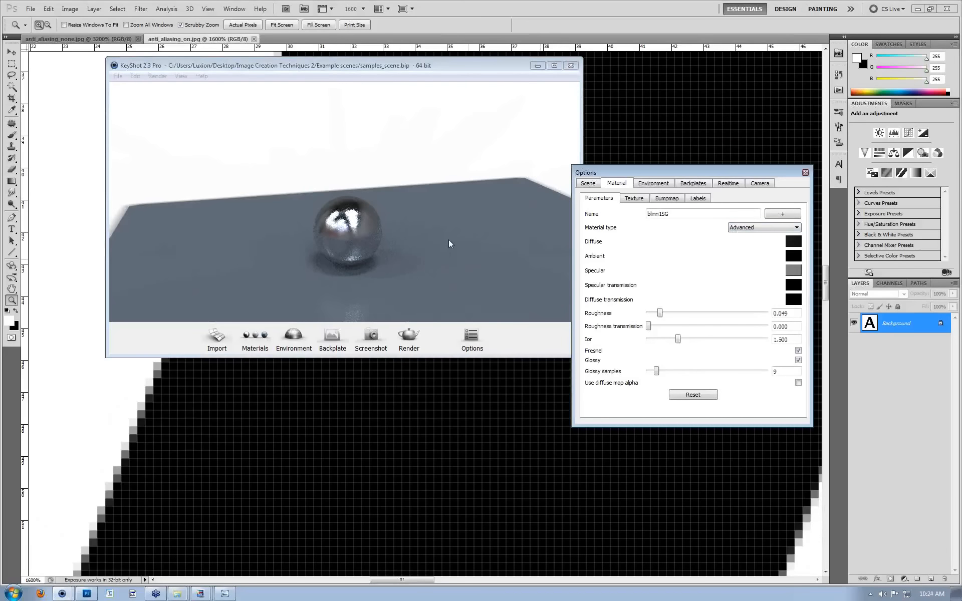
pyautogui.click(793, 240)
pyautogui.click(803, 270)
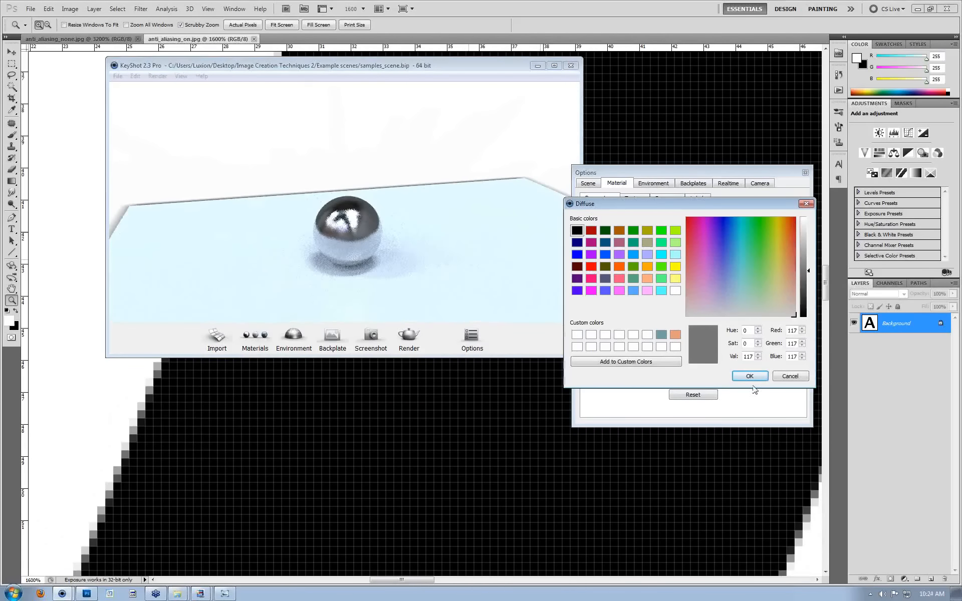
pyautogui.click(747, 376)
# Light the scene with the bright grey HDRLightStudio_c... environment from the library and frame the sphere closer.
pyautogui.click(293, 336)
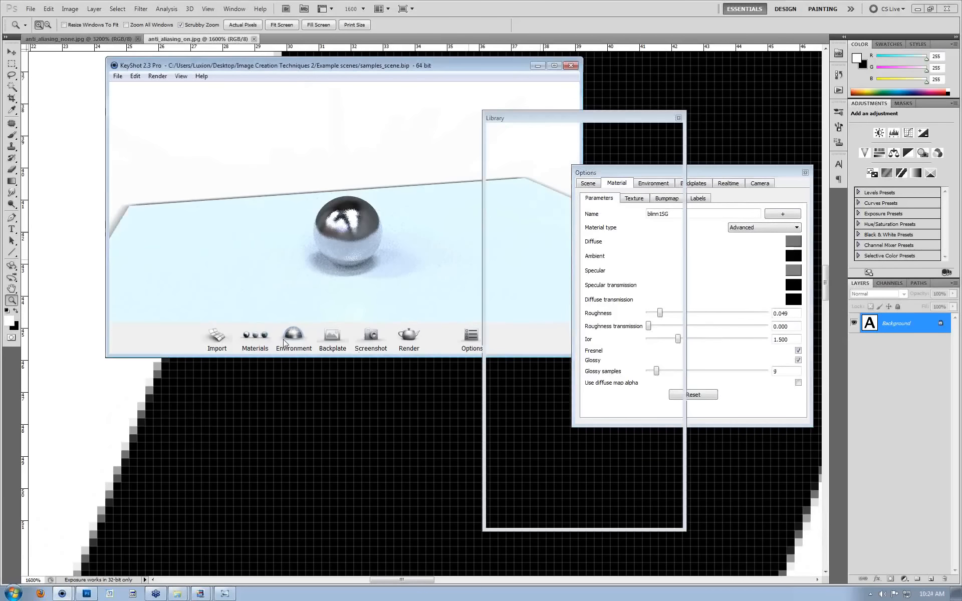
pyautogui.moveTo(641, 208); pyautogui.dragTo(394, 206)
pyautogui.scroll(3, 393, 206)
pyautogui.doubleClick(394, 206)
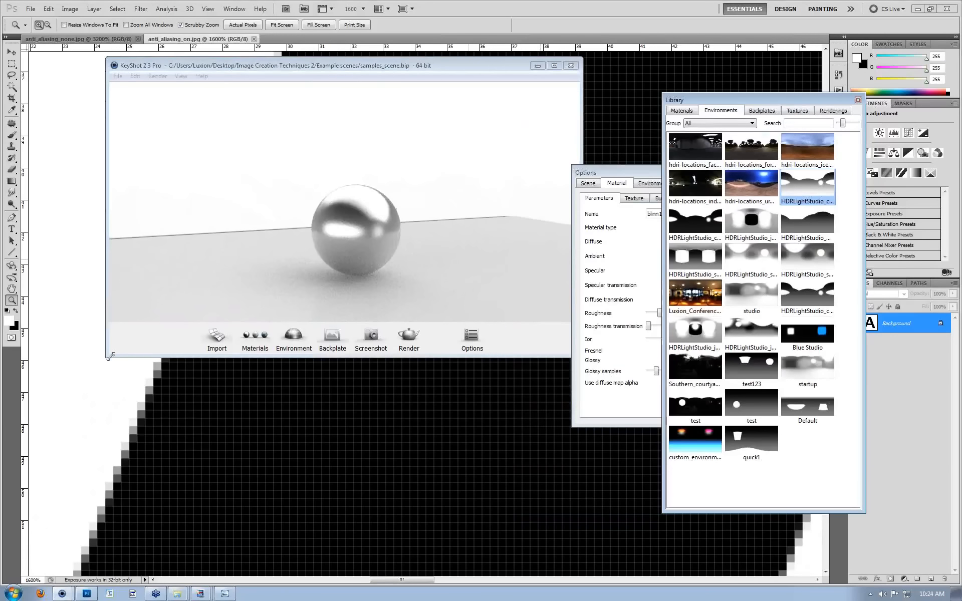
# Enlarge and reposition the program window and place the options window over its upper area.
pyautogui.moveTo(106, 356); pyautogui.dragTo(9, 531)
pyautogui.moveTo(337, 64); pyautogui.dragTo(458, 62)
pyautogui.moveTo(591, 173); pyautogui.dragTo(228, 78)
# Change the sphere's material type and set its colour to red with RGB 197, 5, 5.
pyautogui.click(376, 133)
pyautogui.click(388, 170)
pyautogui.click(425, 146)
pyautogui.moveTo(429, 147)
pyautogui.mouseDown()
pyautogui.moveTo(430, 127)
pyautogui.moveTo(444, 148)
pyautogui.mouseUp()
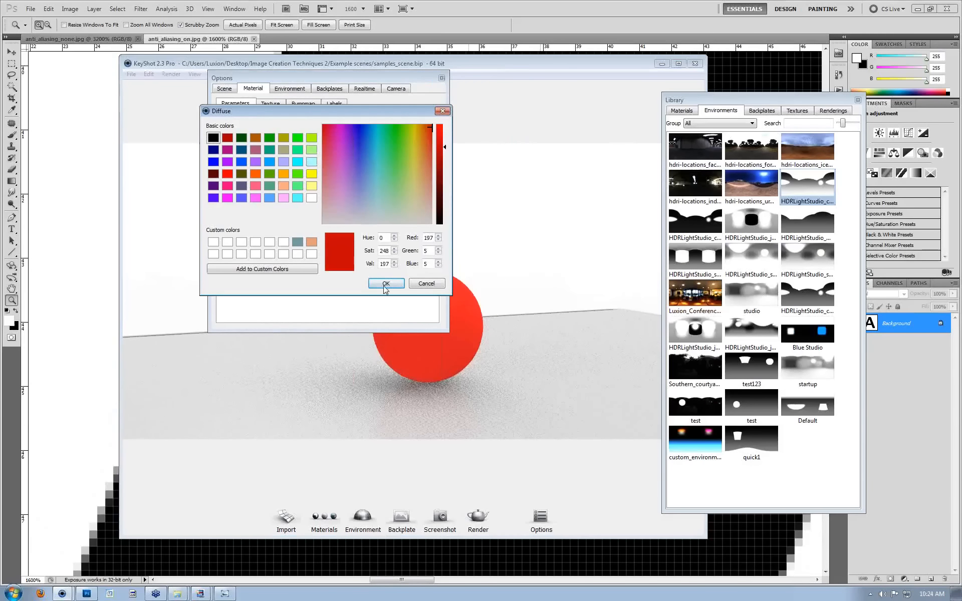
pyautogui.click(386, 283)
pyautogui.click(661, 64)
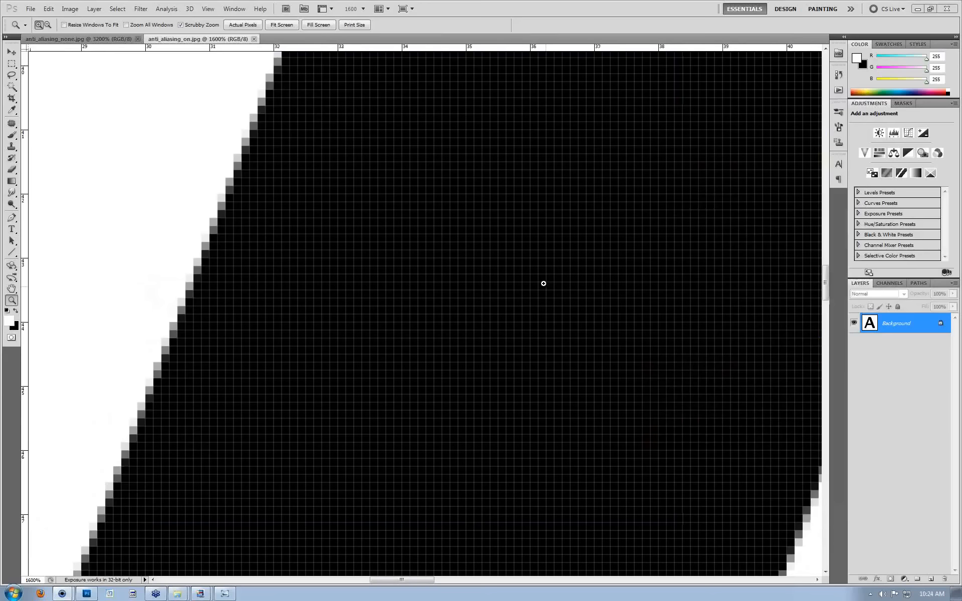
pyautogui.click(110, 594)
# Set the ground plane material's roughness to about 0.104, close the options window and frame the sphere's ground shadow.
pyautogui.doubleClick(458, 334)
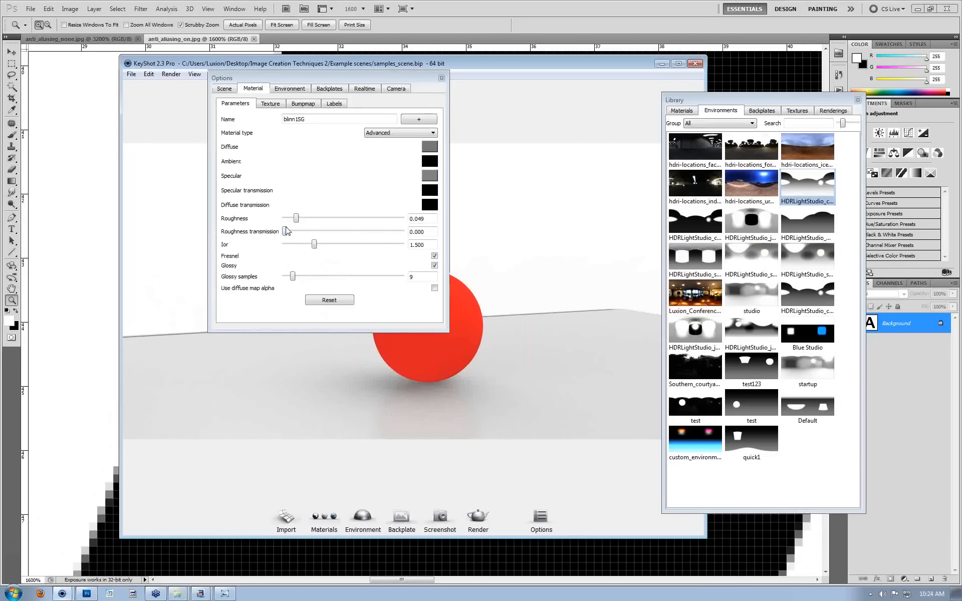
pyautogui.moveTo(296, 218); pyautogui.dragTo(309, 221)
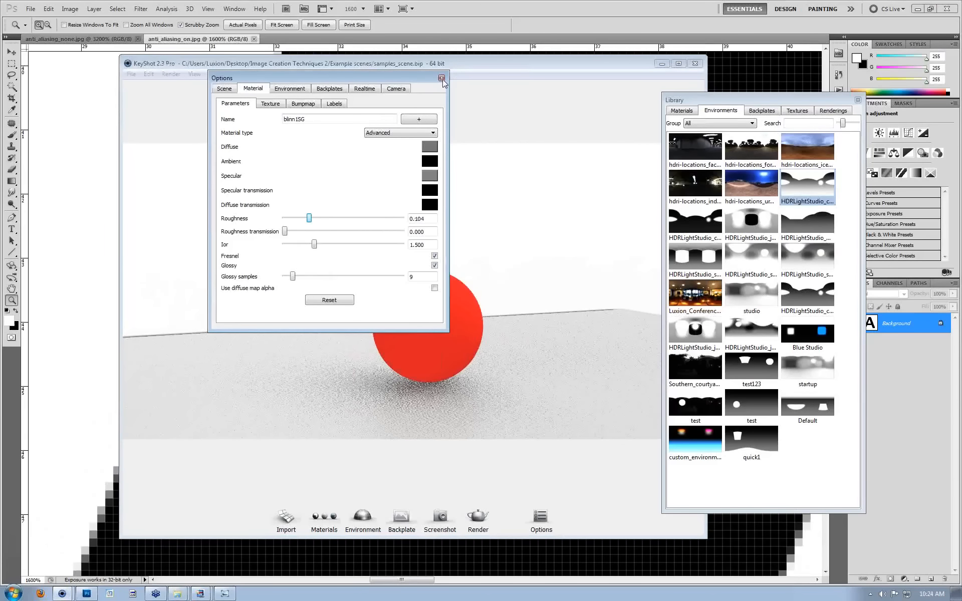
pyautogui.click(441, 78)
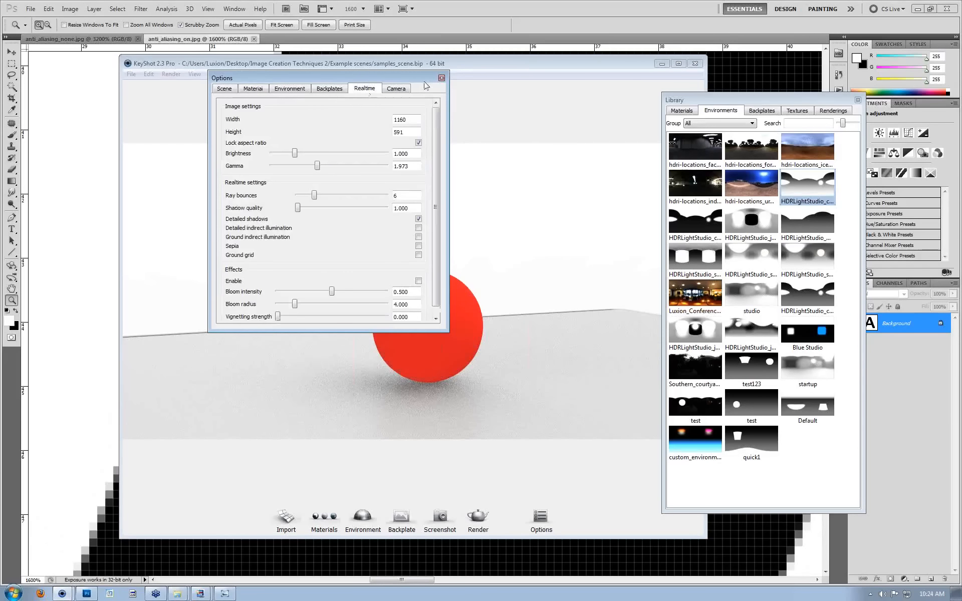
pyautogui.moveTo(449, 296); pyautogui.dragTo(447, 242, button='middle')
pyautogui.scroll(5, 447, 243)
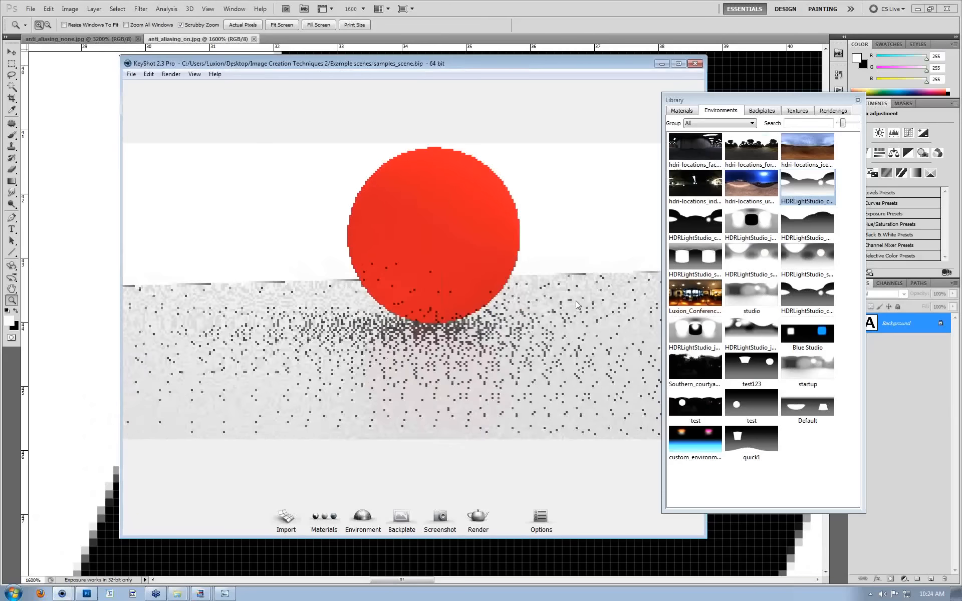
# Orbit to the sphere's ground shadow, move the options window clear of it and enable Detailed indirect illumination in the realtime settings.
pyautogui.moveTo(447, 242); pyautogui.dragTo(497, 282)
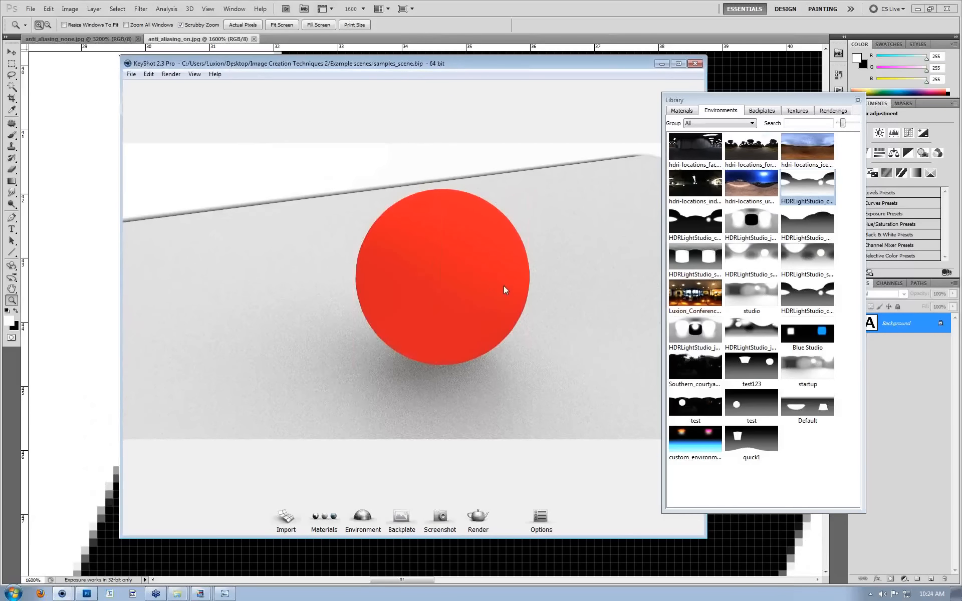
pyautogui.moveTo(522, 214); pyautogui.dragTo(445, 226)
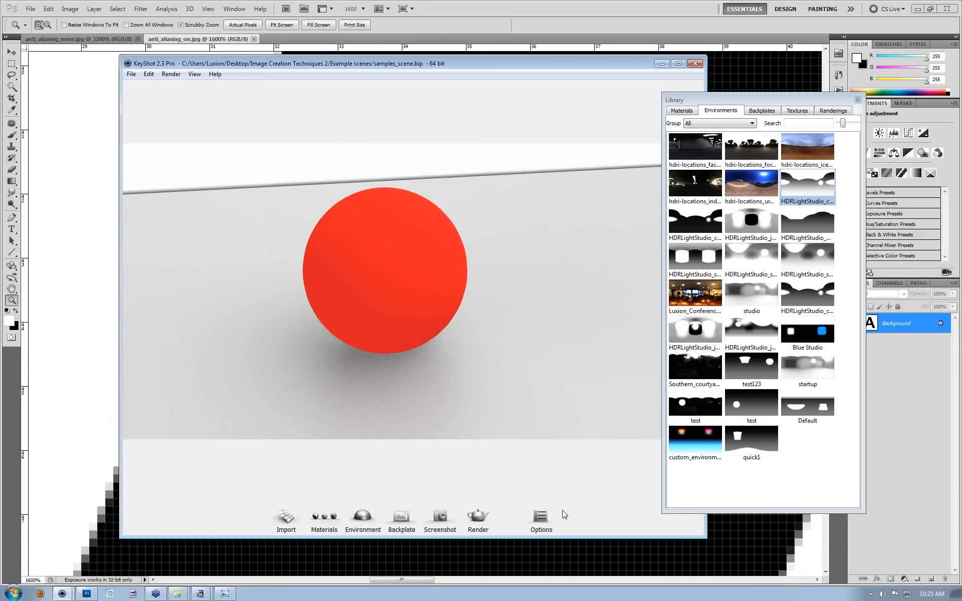
pyautogui.click(542, 521)
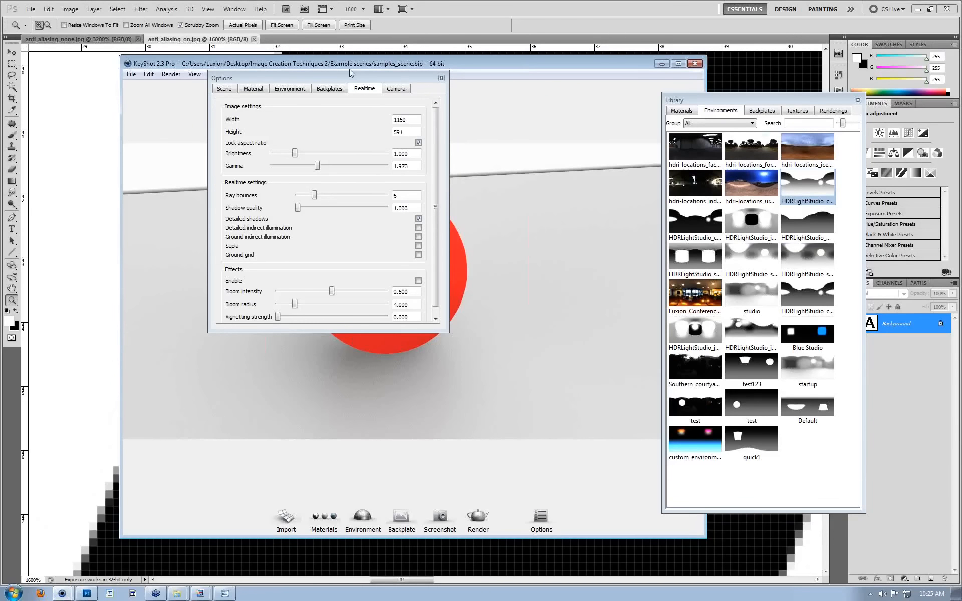
pyautogui.moveTo(344, 78); pyautogui.dragTo(679, 104)
pyautogui.click(754, 255)
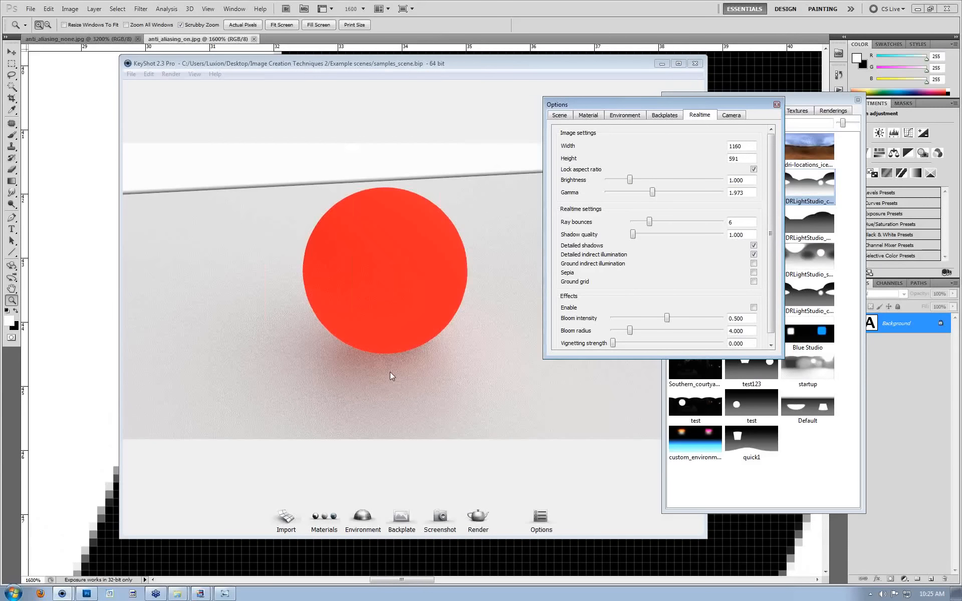
# Open the quality settings of the render options and place their window beside the sphere.
pyautogui.click(478, 517)
pyautogui.click(109, 75)
pyautogui.moveTo(136, 61); pyautogui.dragTo(194, 59)
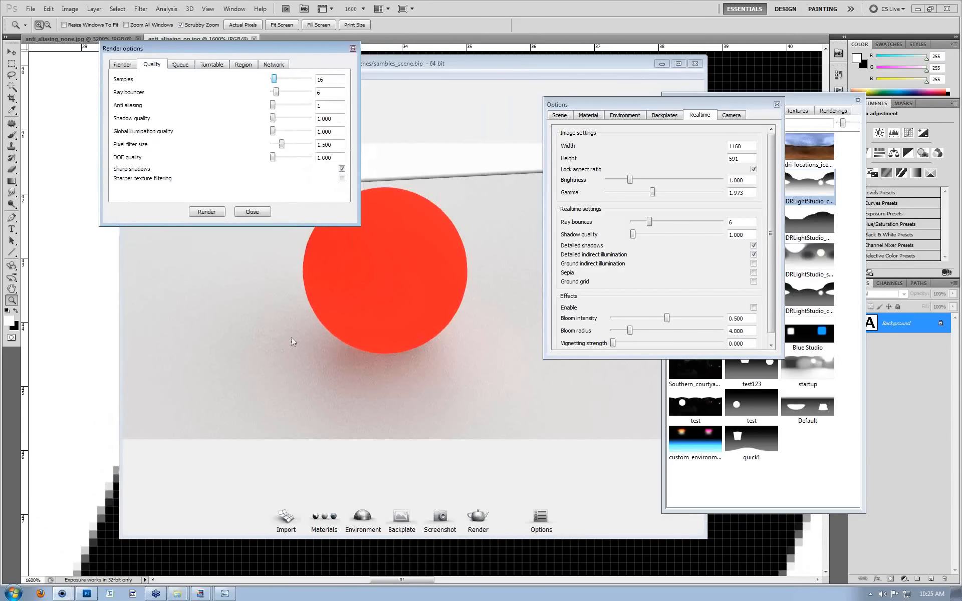
# Open with_detailed_indirect.jpg from the Example images folder in Windows Photo Viewer and compare it repeatedly with without_detailed_indirect.jpg.
pyautogui.click(176, 593)
pyautogui.click(176, 573)
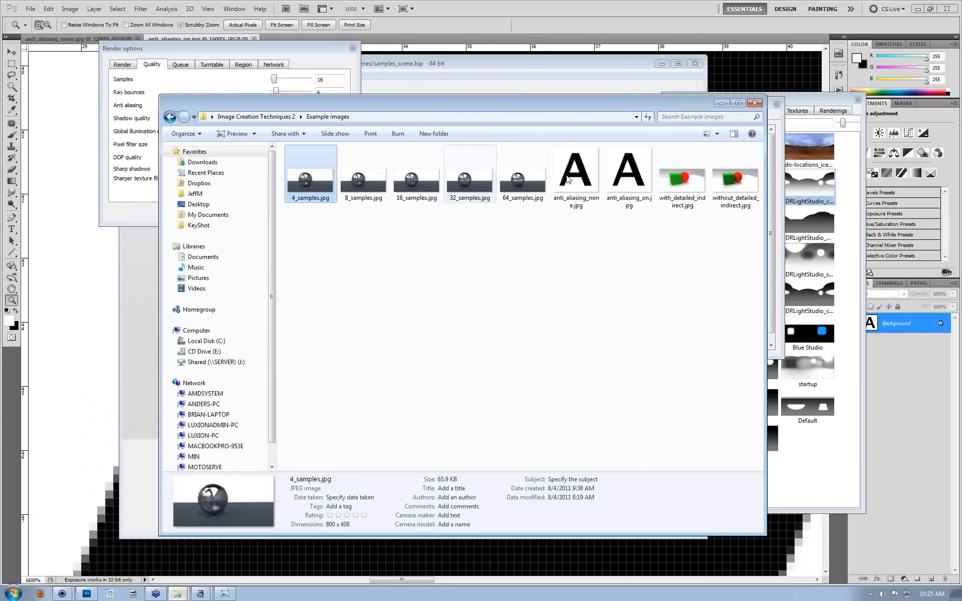
pyautogui.click(674, 190)
pyautogui.doubleClick(674, 189)
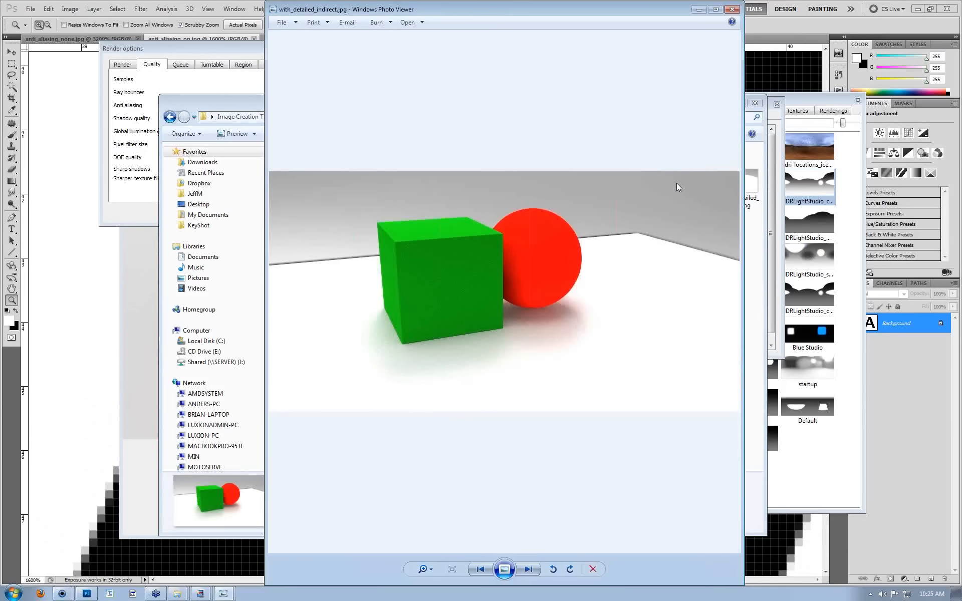
pyautogui.press('Right')
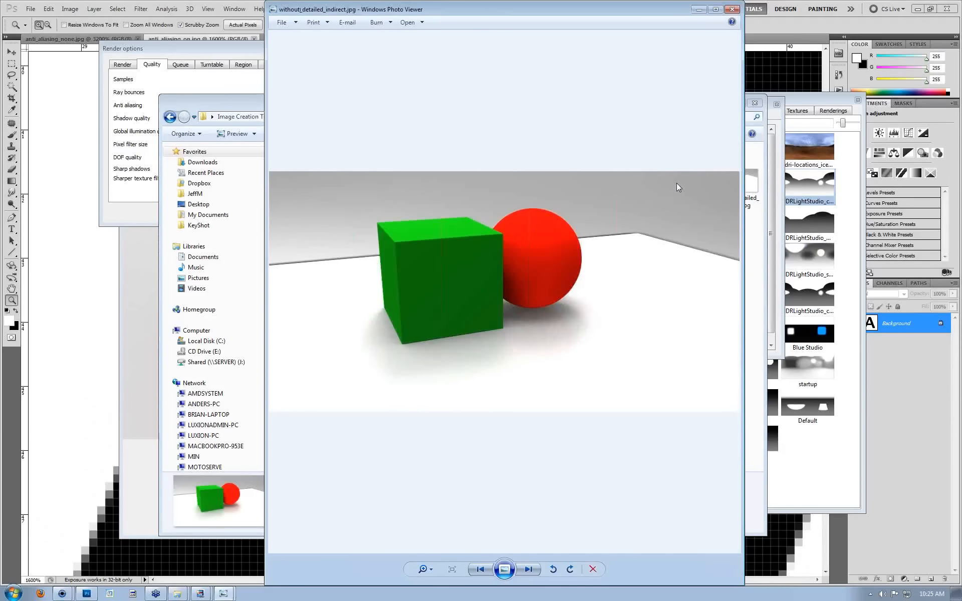
pyautogui.press('Left')
pyautogui.press('Right')
pyautogui.press('Left')
pyautogui.press('Right')
pyautogui.press('Left')
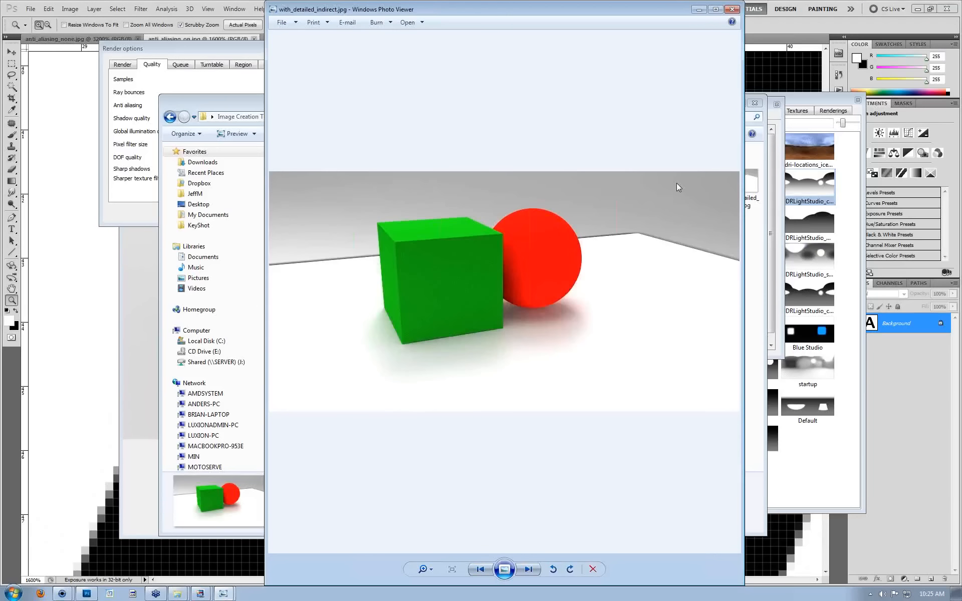
pyautogui.press('Right')
pyautogui.press('Left')
# Return to KeyShot, disable Detailed indirect illumination and close the realtime options.
pyautogui.click(224, 49)
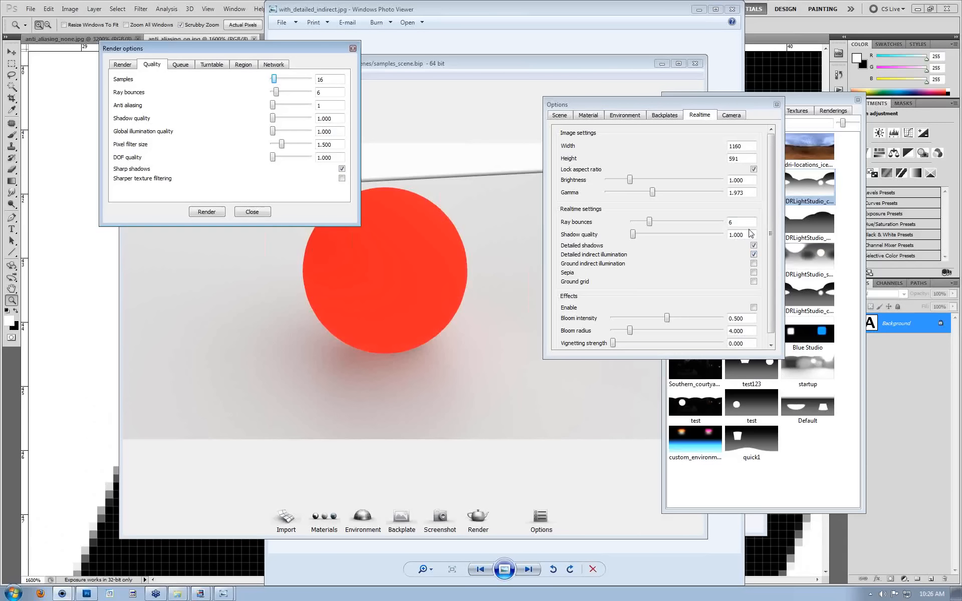
pyautogui.click(753, 255)
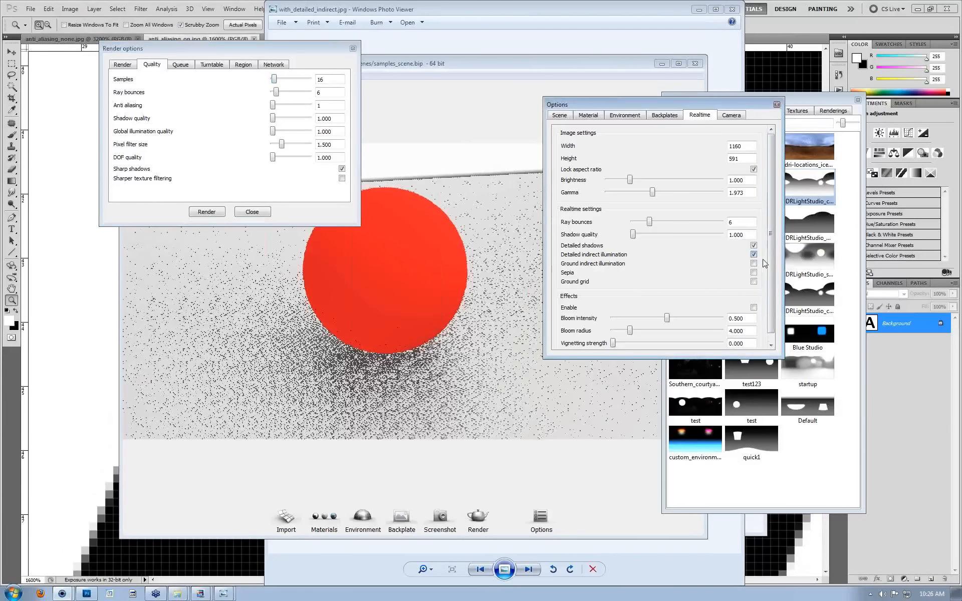
pyautogui.click(777, 104)
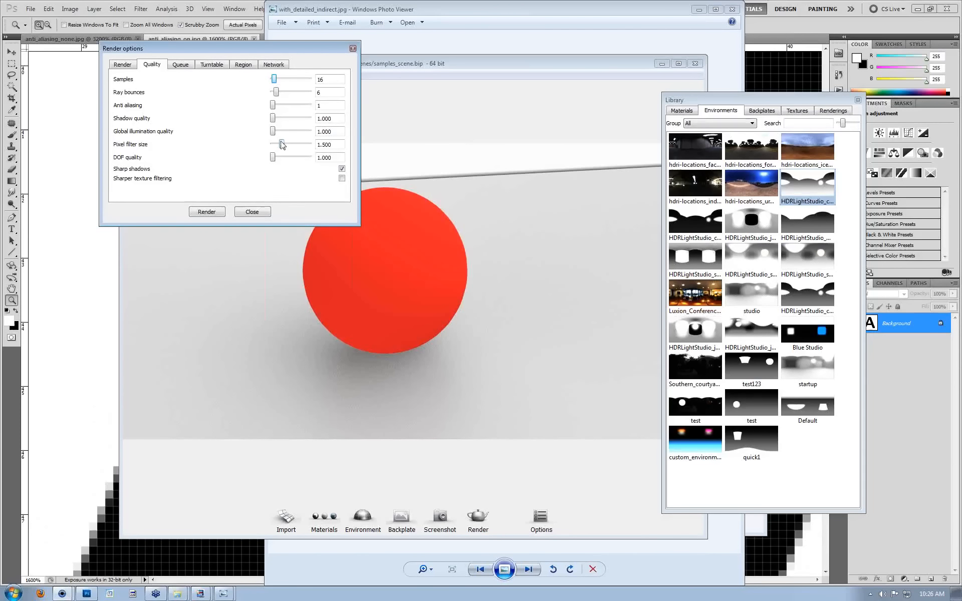
# Try pixel filter sizes of about 2.1 and the minimum for the render, and set the value to 1.466.
pyautogui.moveTo(282, 145)
pyautogui.mouseDown()
pyautogui.moveTo(305, 145)
pyautogui.moveTo(280, 146)
pyautogui.mouseUp()
pyautogui.moveTo(497, 200); pyautogui.dragTo(542, 219)
pyautogui.moveTo(278, 148)
pyautogui.mouseDown()
pyautogui.moveTo(315, 150)
pyautogui.moveTo(293, 151)
pyautogui.mouseUp()
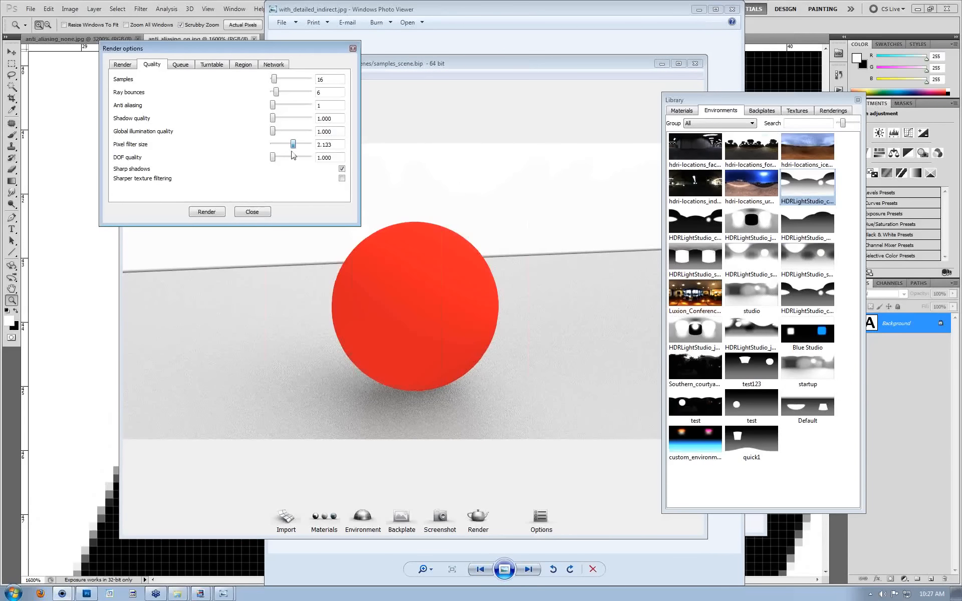
pyautogui.moveTo(489, 225); pyautogui.dragTo(504, 210)
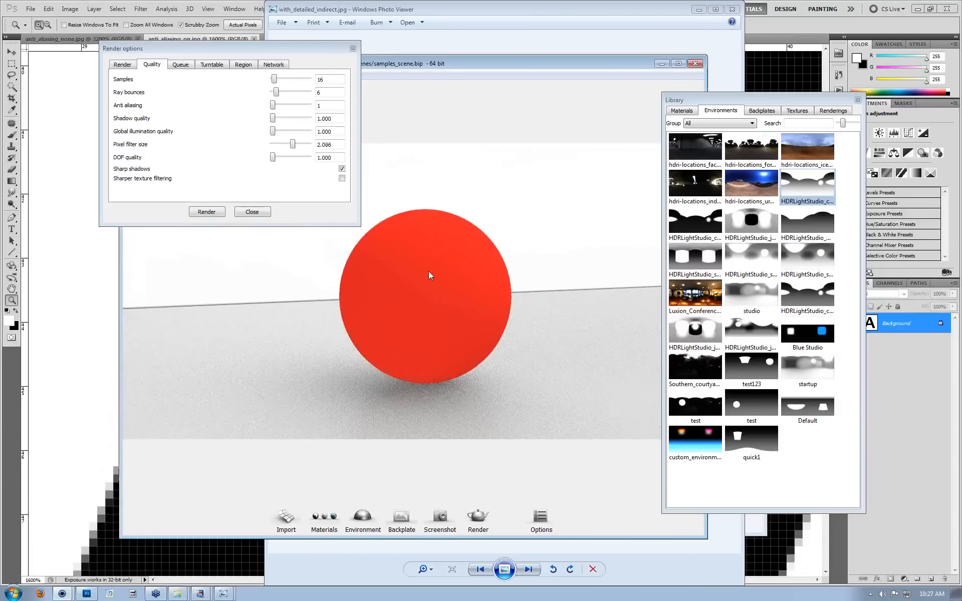
pyautogui.moveTo(292, 144); pyautogui.dragTo(281, 147)
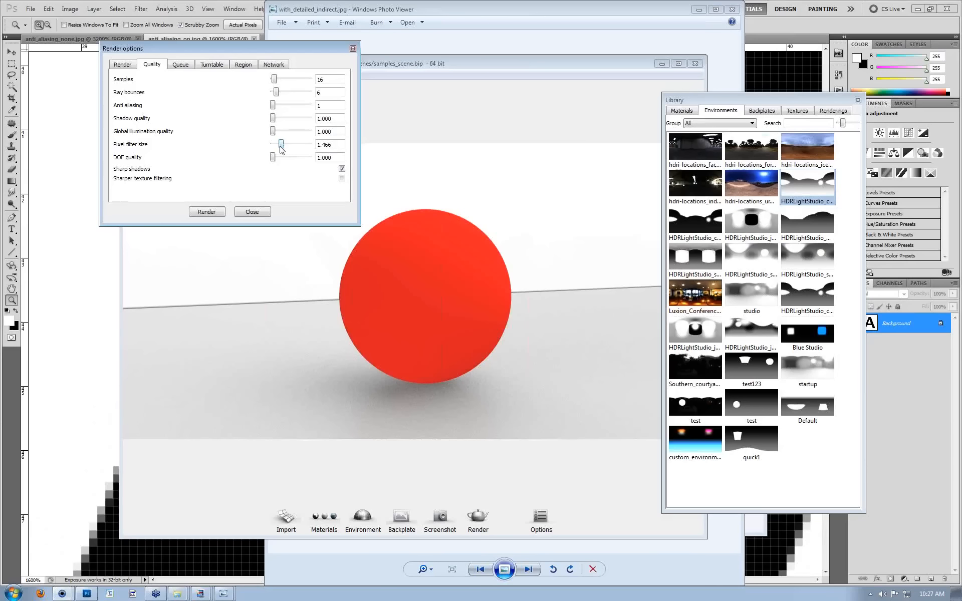
pyautogui.moveTo(281, 148); pyautogui.dragTo(193, 151)
pyautogui.moveTo(273, 145)
pyautogui.mouseDown()
pyautogui.moveTo(295, 144)
pyautogui.moveTo(282, 149)
pyautogui.mouseUp()
# Try a higher global illumination quality and return it to 1.000.
pyautogui.moveTo(274, 133); pyautogui.dragTo(299, 132)
pyautogui.moveTo(295, 132); pyautogui.dragTo(144, 164)
pyautogui.click(446, 230)
# Frame the sphere from farther away and enable depth of field in the camera options.
pyautogui.moveTo(473, 226); pyautogui.dragTo(541, 171)
pyautogui.scroll(-4, 496, 216)
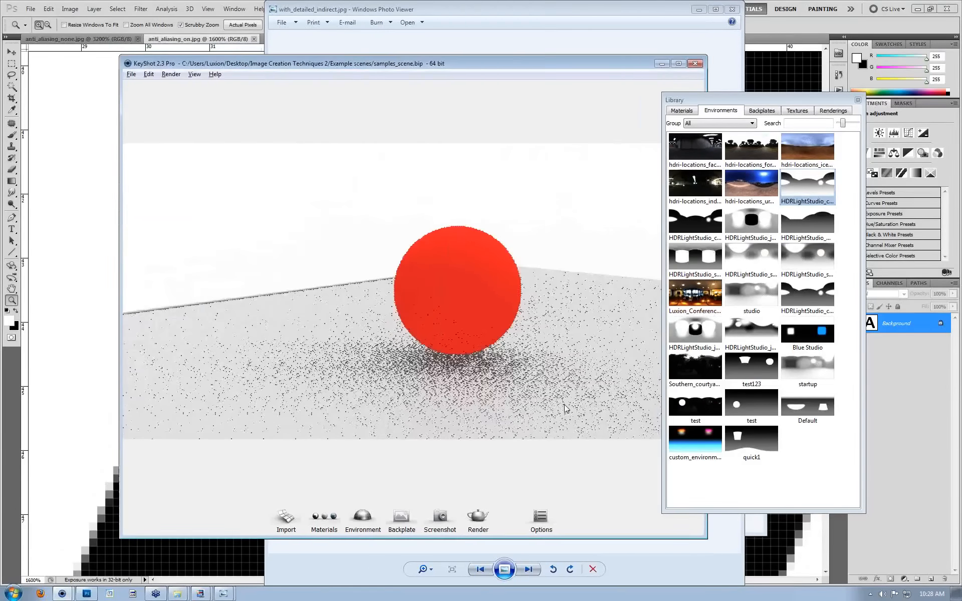
pyautogui.click(540, 518)
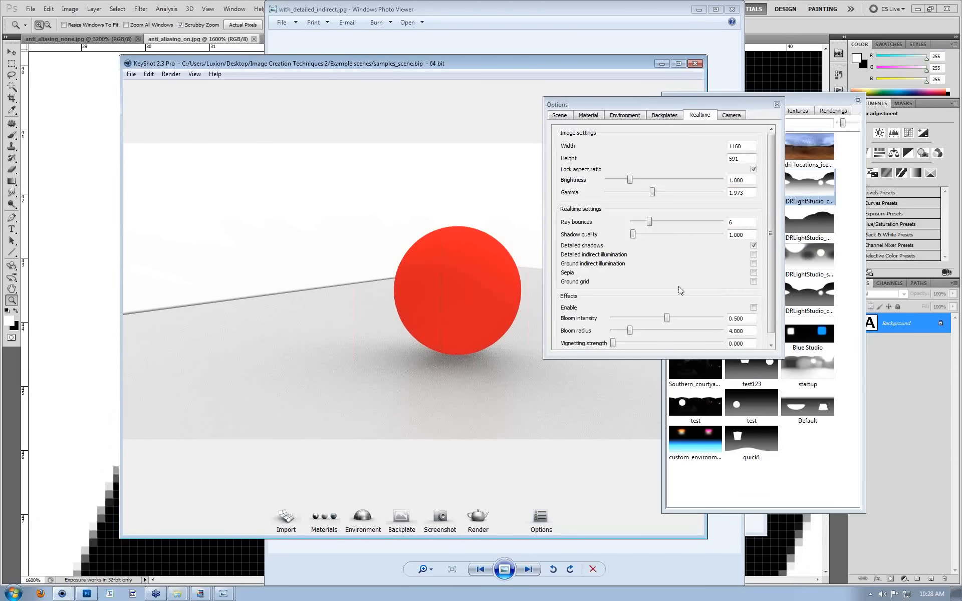
pyautogui.moveTo(731, 105); pyautogui.dragTo(253, 92)
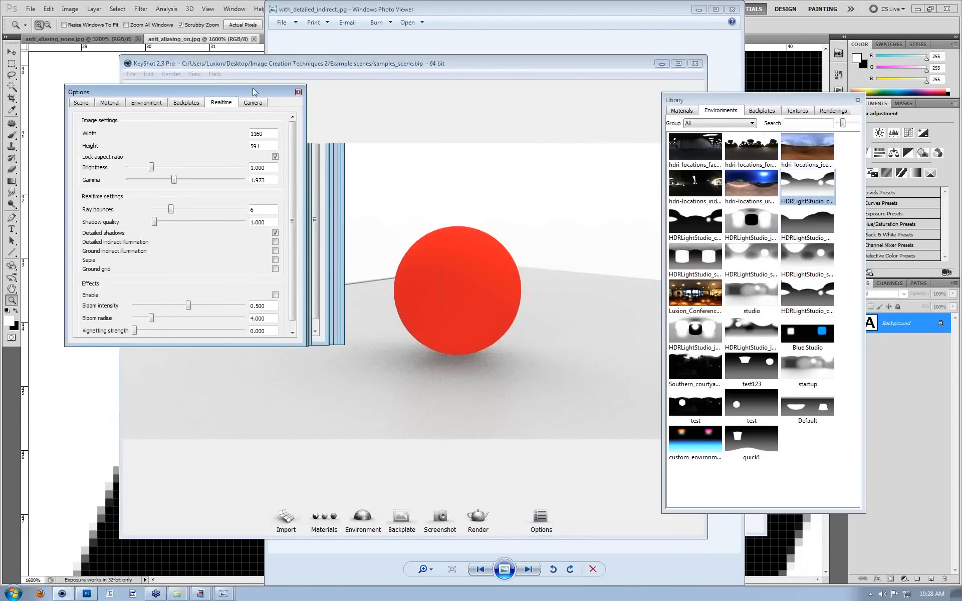
pyautogui.click(254, 104)
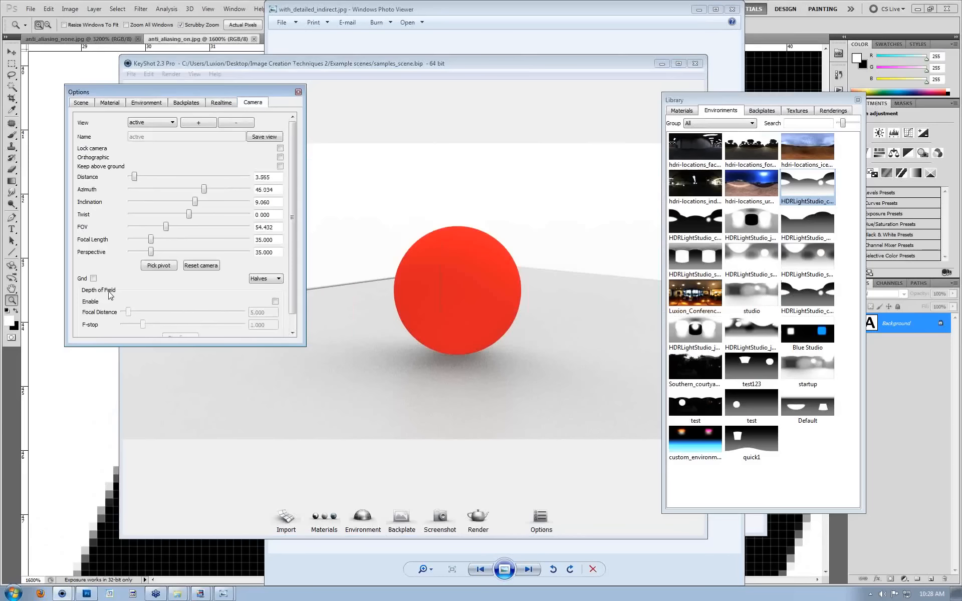
pyautogui.click(276, 301)
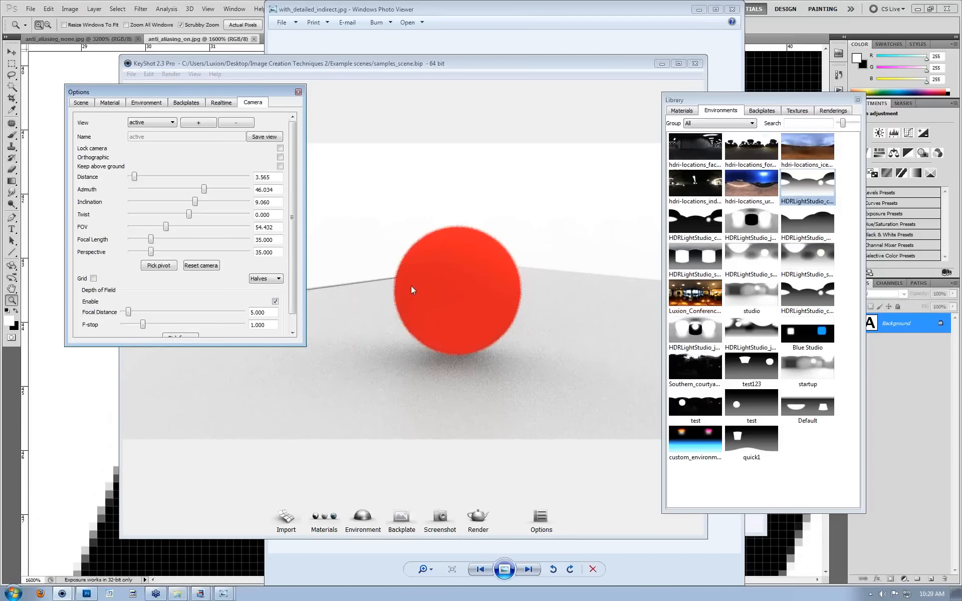
# Frame the sphere closer, enlarge the options window and pick the sphere's surface as the depth of field focus point.
pyautogui.scroll(4, 413, 310)
pyautogui.moveTo(413, 309); pyautogui.dragTo(600, 335)
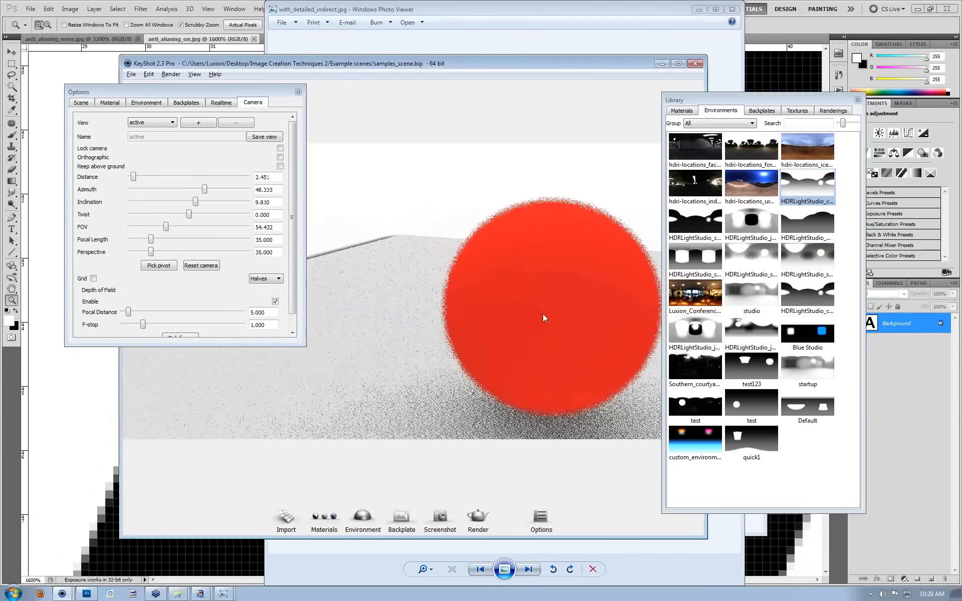
pyautogui.moveTo(542, 313); pyautogui.dragTo(478, 278, button='middle')
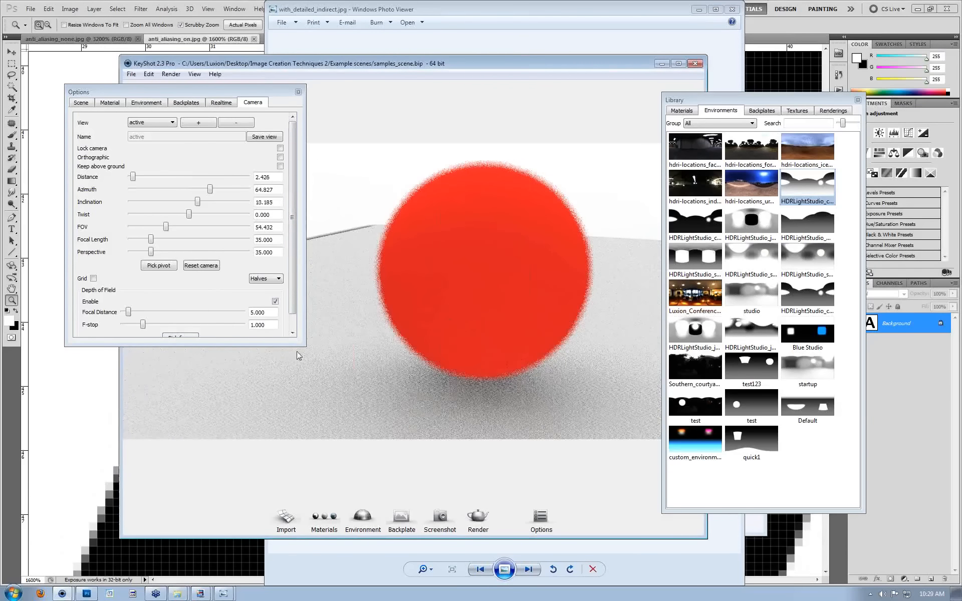
pyautogui.moveTo(300, 344); pyautogui.dragTo(317, 414)
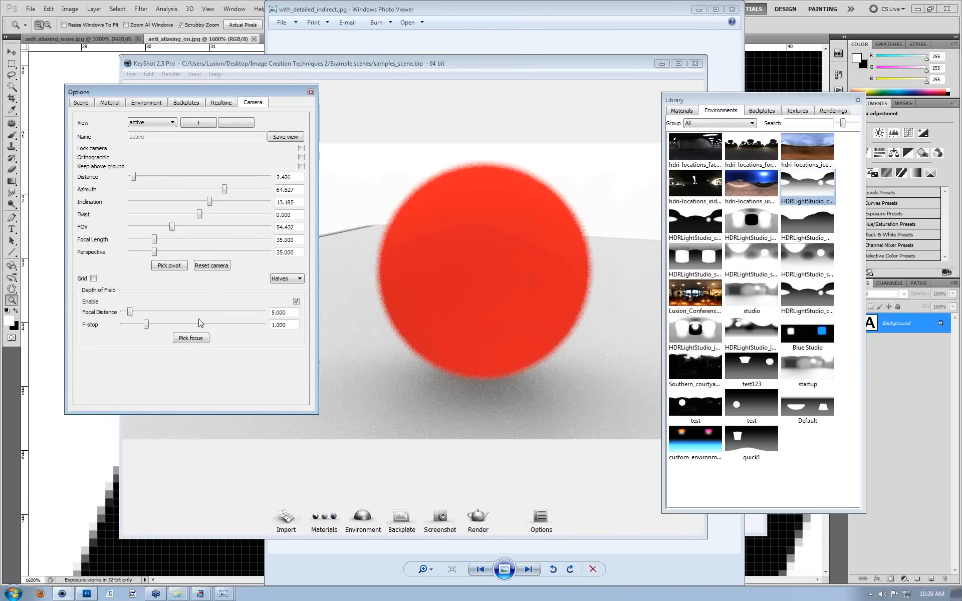
pyautogui.click(184, 339)
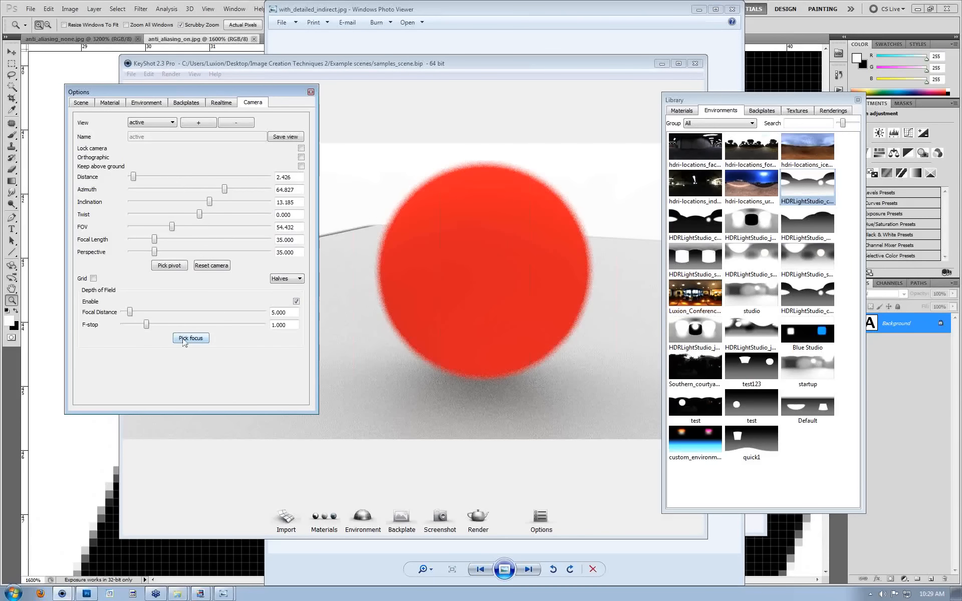
pyautogui.click(500, 263)
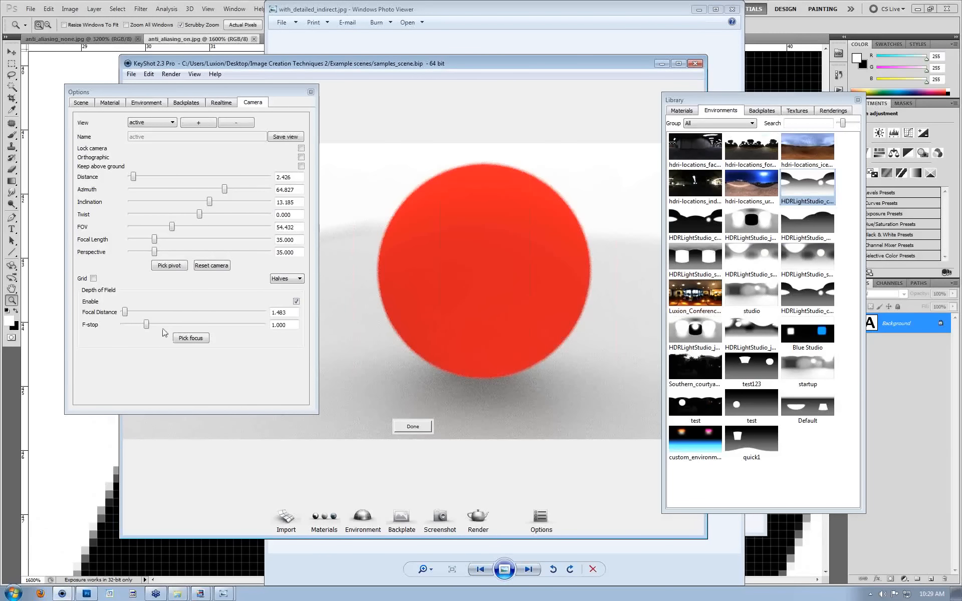
# Try an F-stop of 0.172, set it to 3.716 and finish the focus picking.
pyautogui.moveTo(146, 324); pyautogui.dragTo(127, 325)
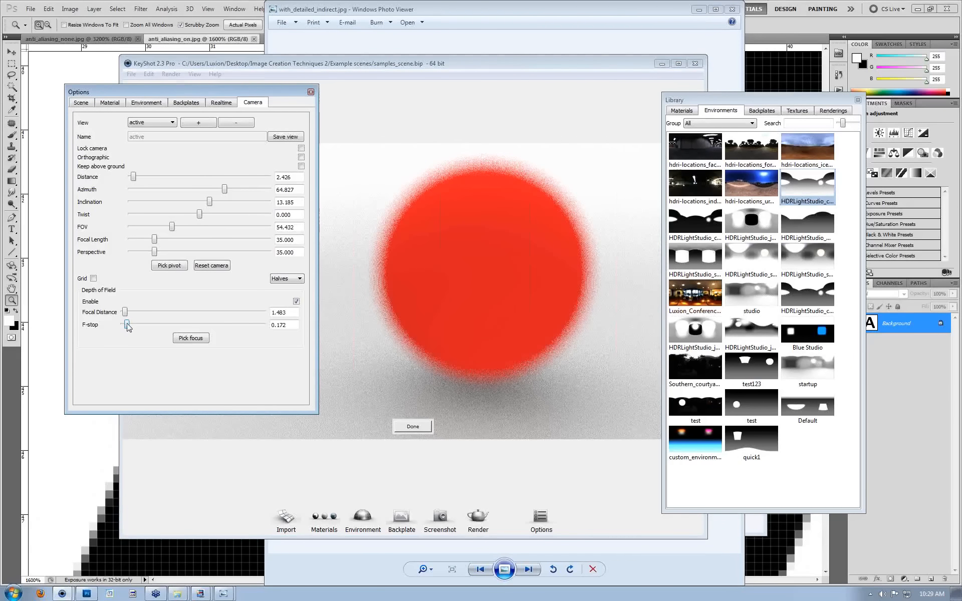
pyautogui.moveTo(128, 325); pyautogui.dragTo(210, 327)
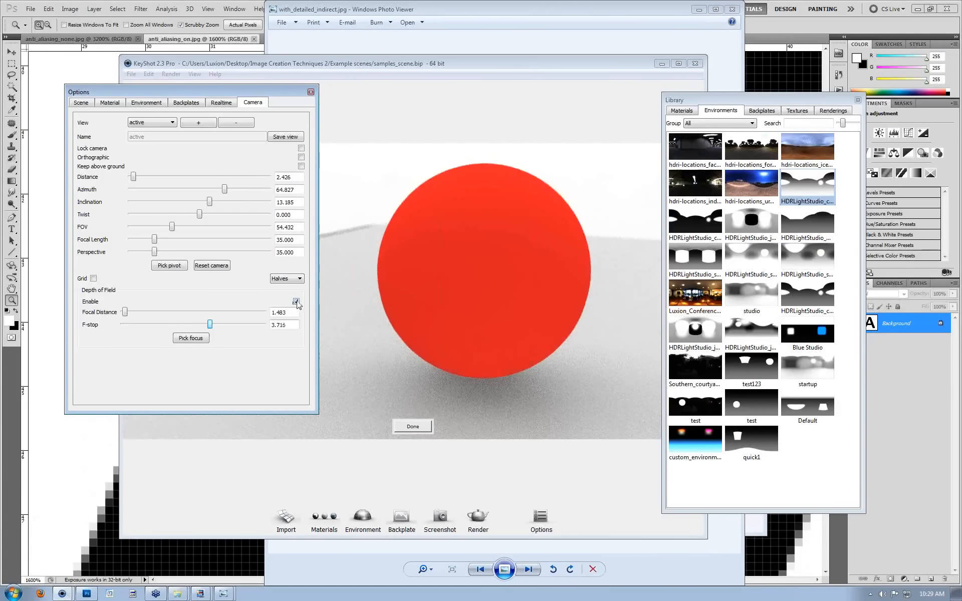
pyautogui.click(423, 427)
# Set the DOF quality in the render options to about 3.096 and move the window clear of the sphere.
pyautogui.click(478, 520)
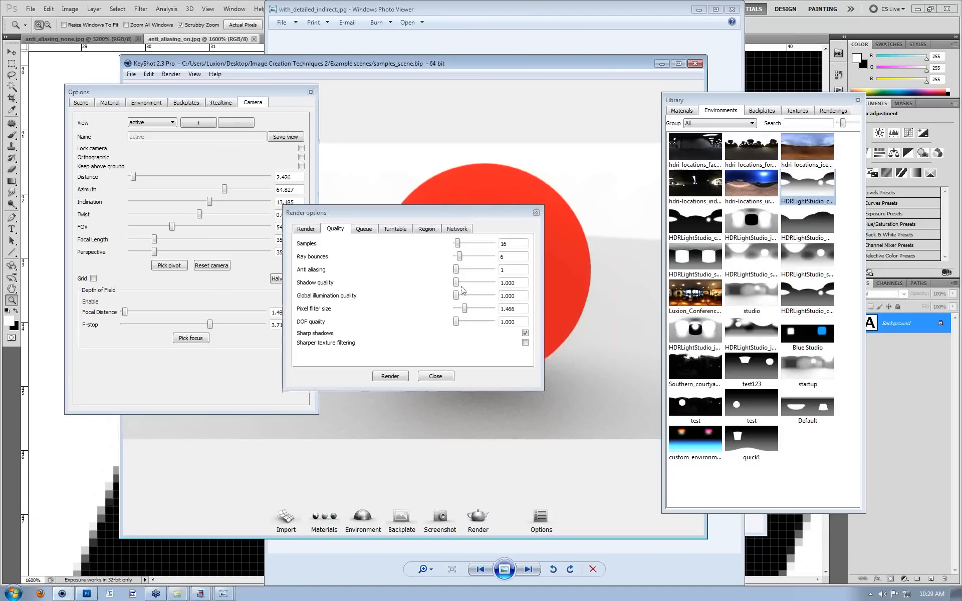
pyautogui.moveTo(455, 321); pyautogui.dragTo(465, 324)
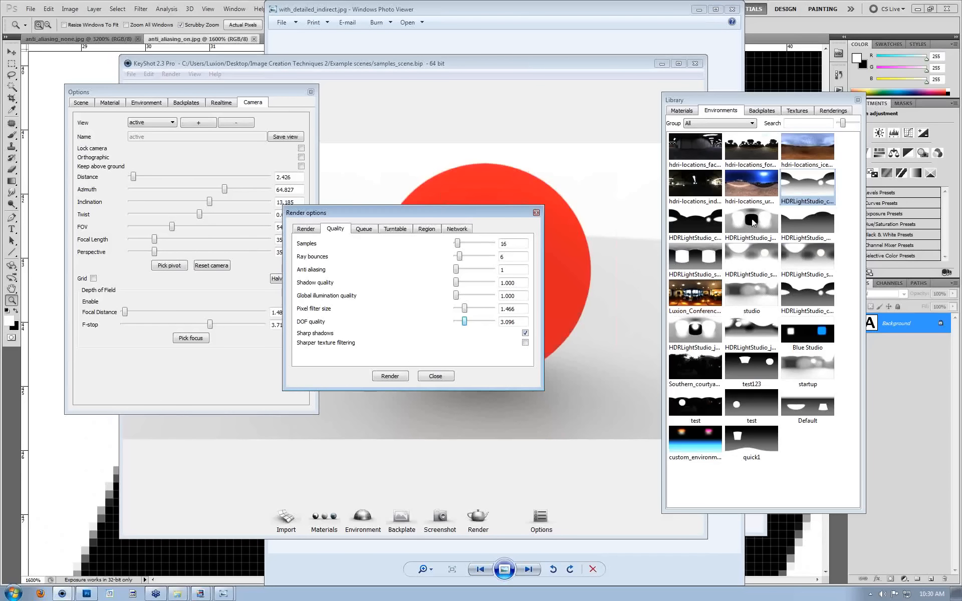
pyautogui.moveTo(505, 214); pyautogui.dragTo(818, 218)
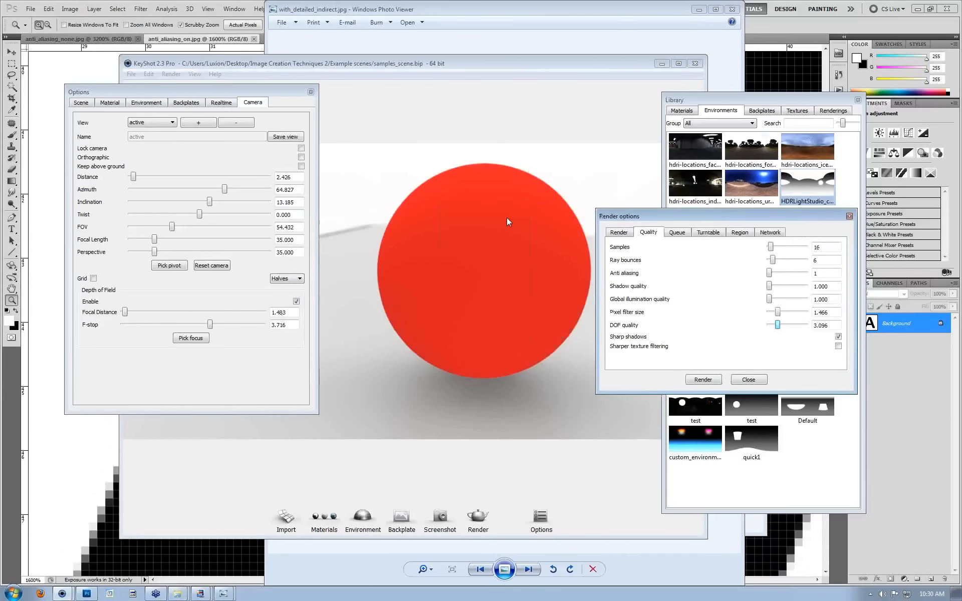
# Light the scene with the blue-sky hdri-locations_ur... environment from the library and frame the sphere with its shadow from farther away.
pyautogui.moveTo(506, 215); pyautogui.dragTo(434, 307)
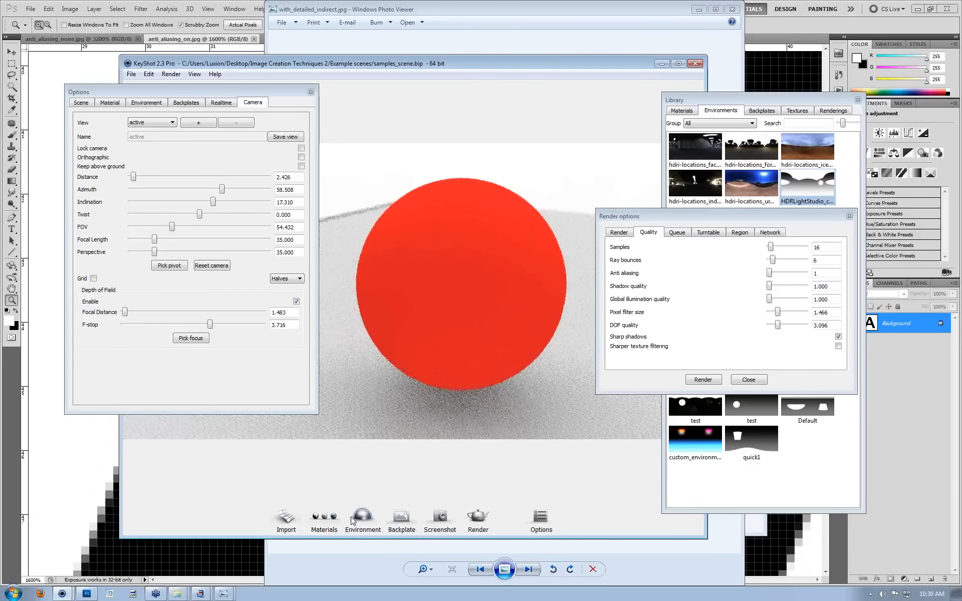
pyautogui.click(754, 482)
pyautogui.moveTo(758, 185); pyautogui.dragTo(467, 215)
pyautogui.scroll(-5, 519, 259)
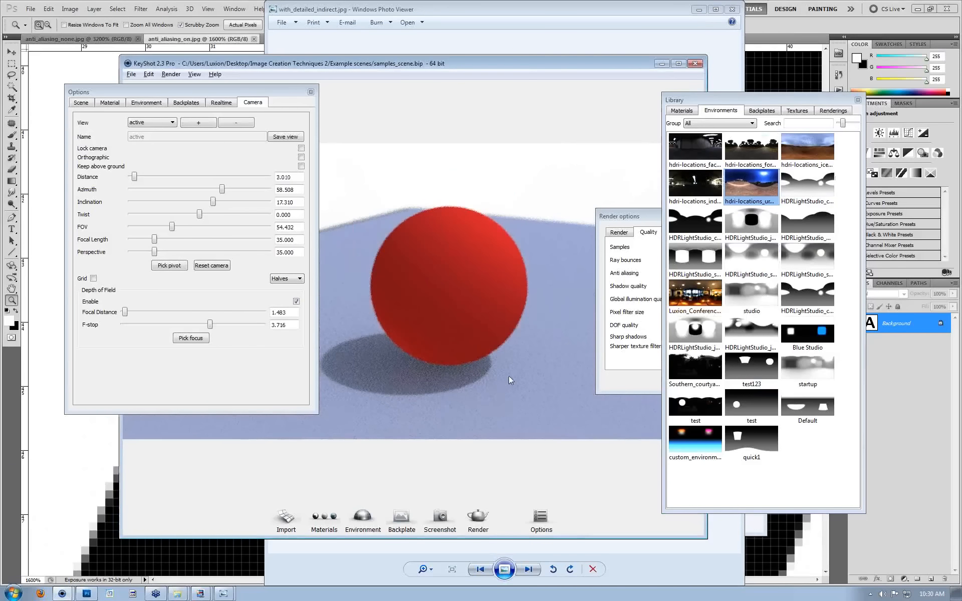
# Bring the render quality settings in front of the library and place the window partly over the sphere.
pyautogui.moveTo(606, 216); pyautogui.dragTo(437, 177)
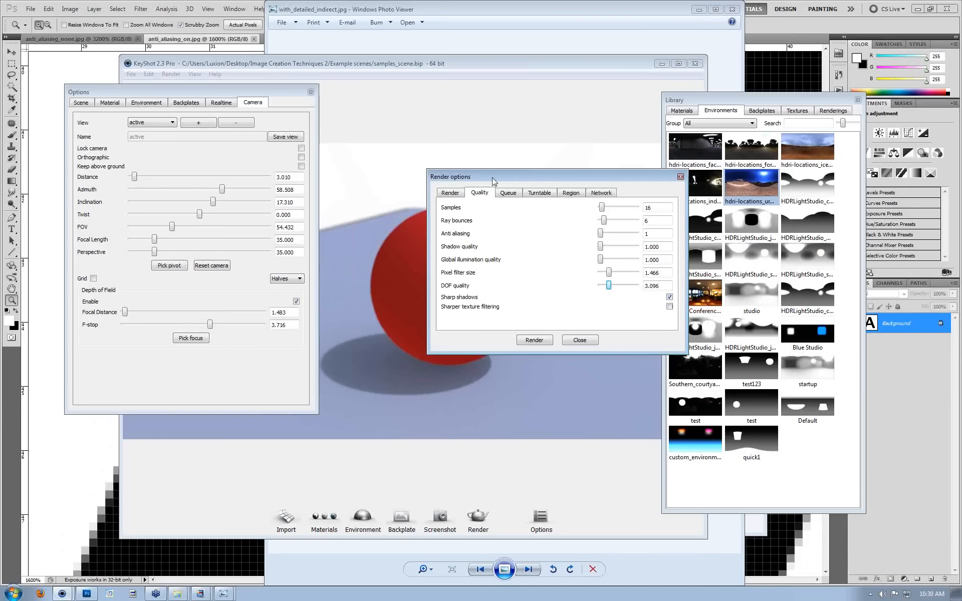
pyautogui.moveTo(494, 178); pyautogui.dragTo(712, 169)
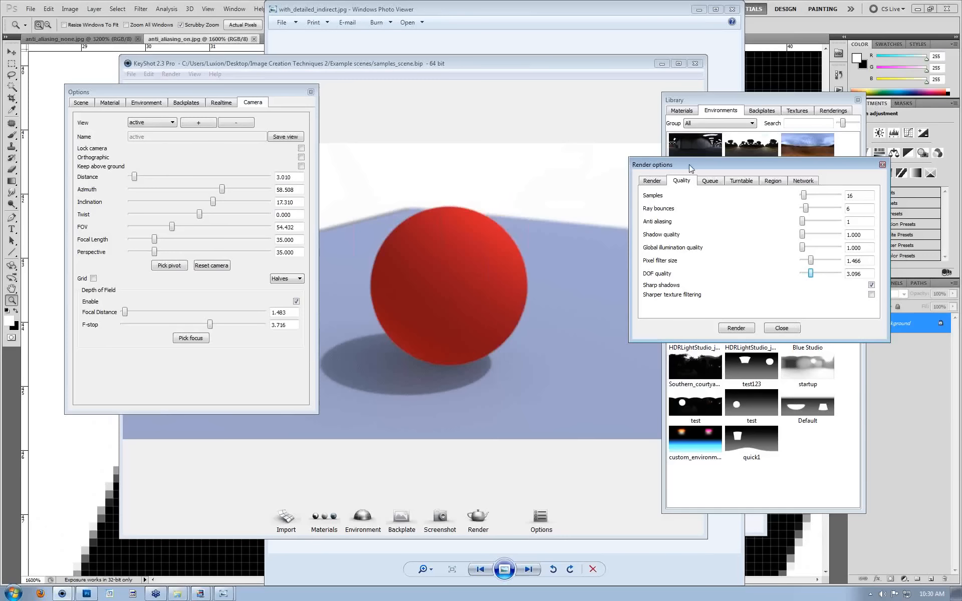
pyautogui.moveTo(689, 164); pyautogui.dragTo(522, 172)
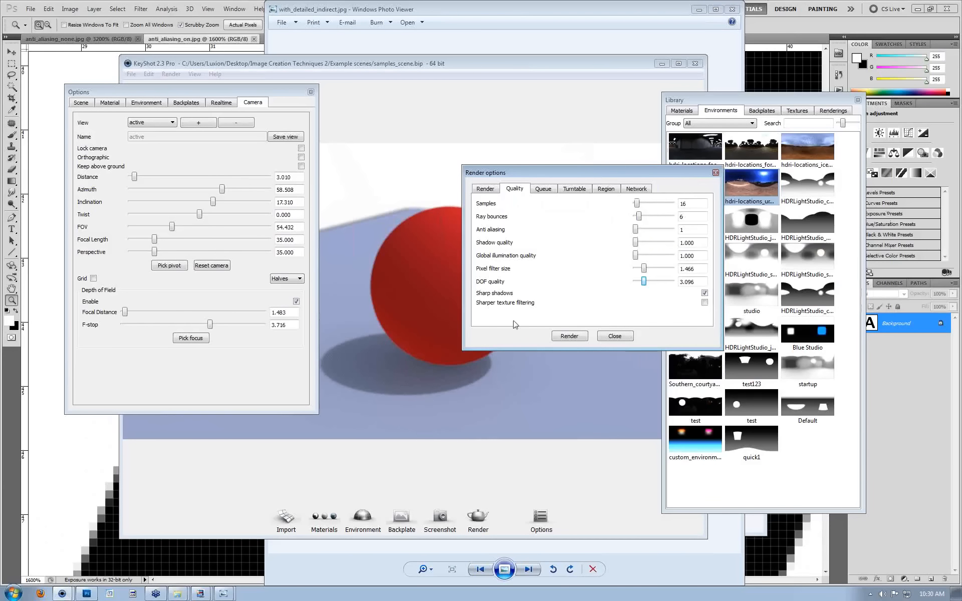
# Turn off depth of field for the active camera and close the options window.
pyautogui.click(297, 301)
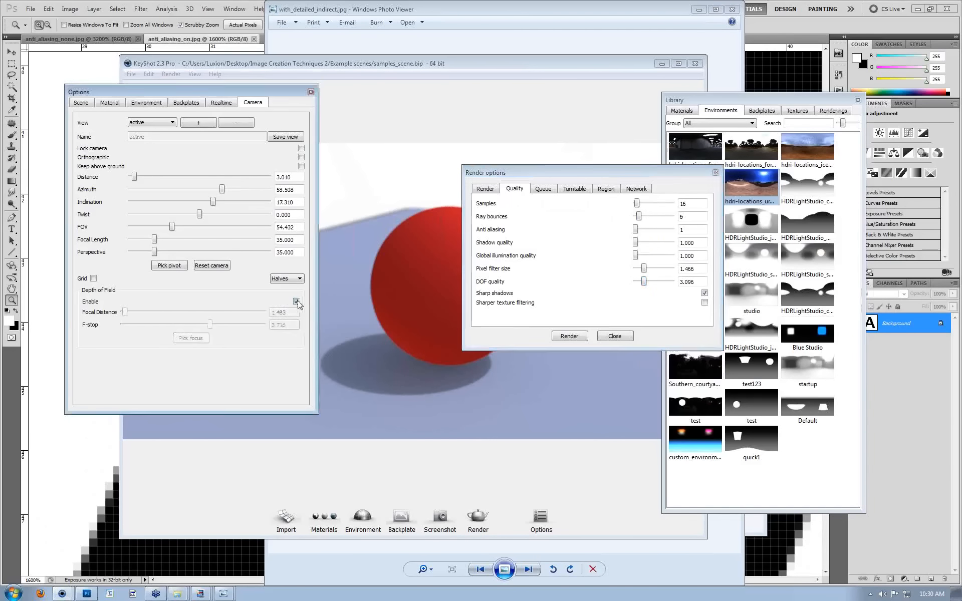
pyautogui.click(311, 92)
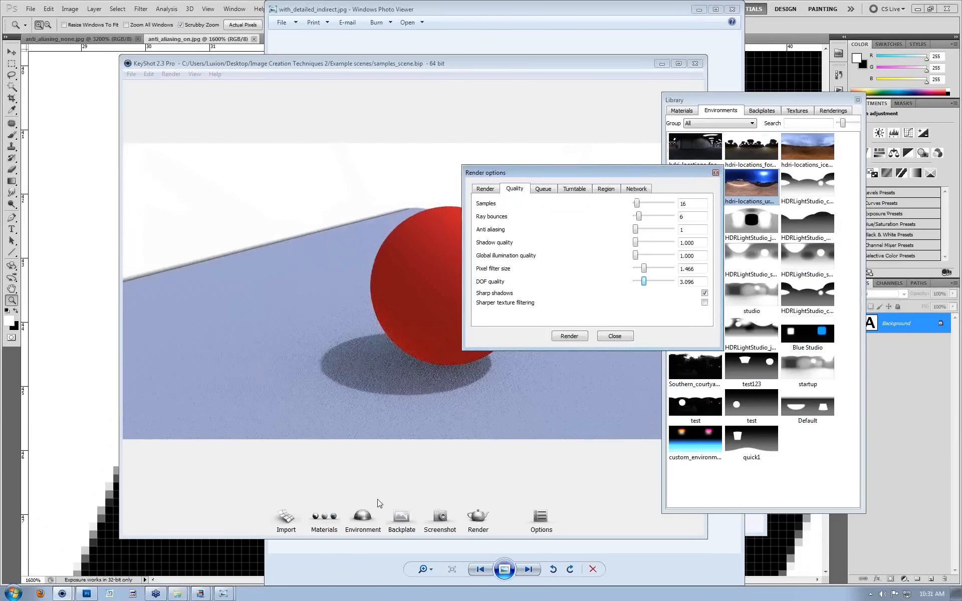
# Try the Travertine - Rose material on the floor plane and replace it with Polished Red Oak.
pyautogui.click(344, 522)
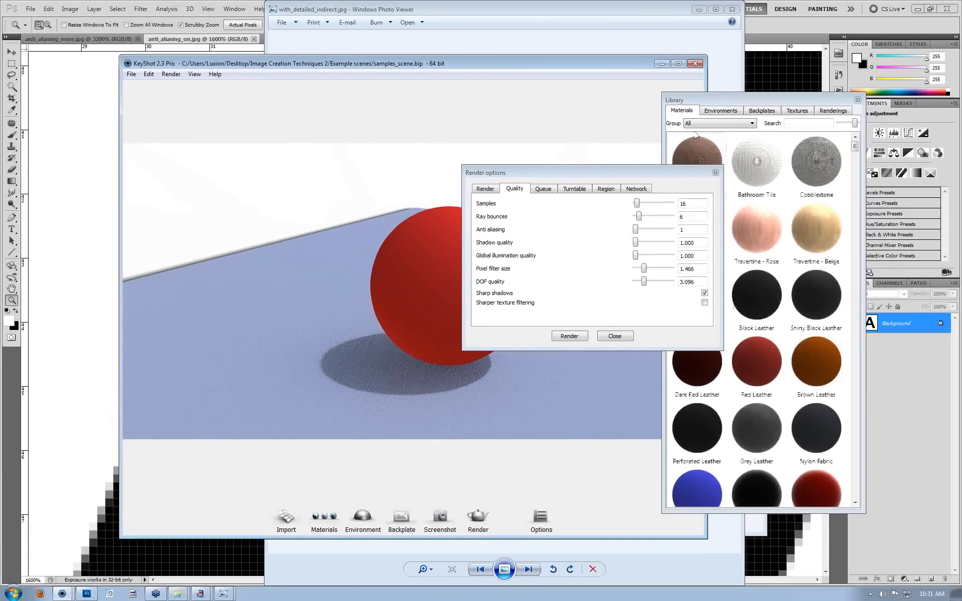
pyautogui.moveTo(756, 230); pyautogui.dragTo(421, 431)
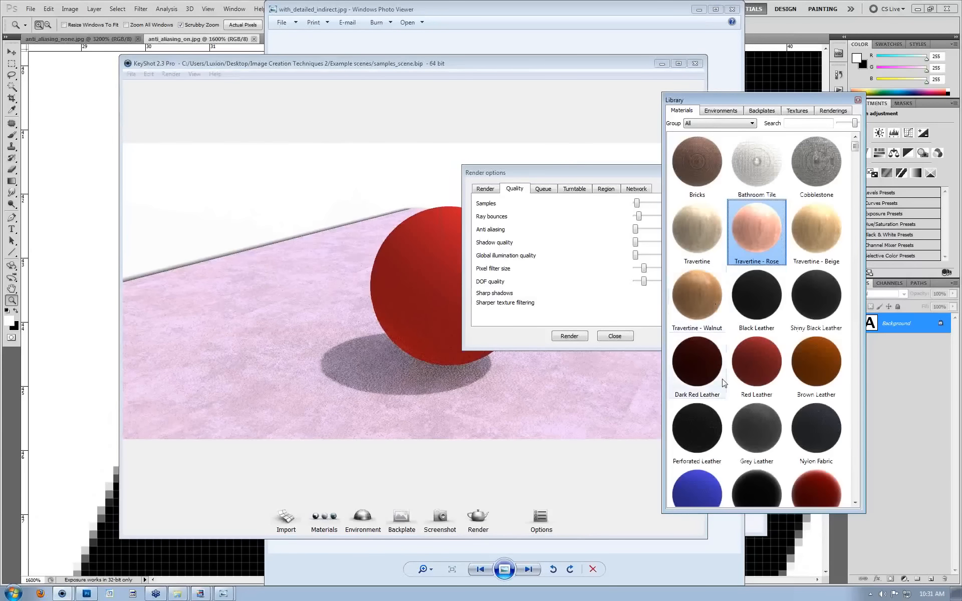
pyautogui.scroll(-15, 722, 383)
pyautogui.scroll(-15, 779, 415)
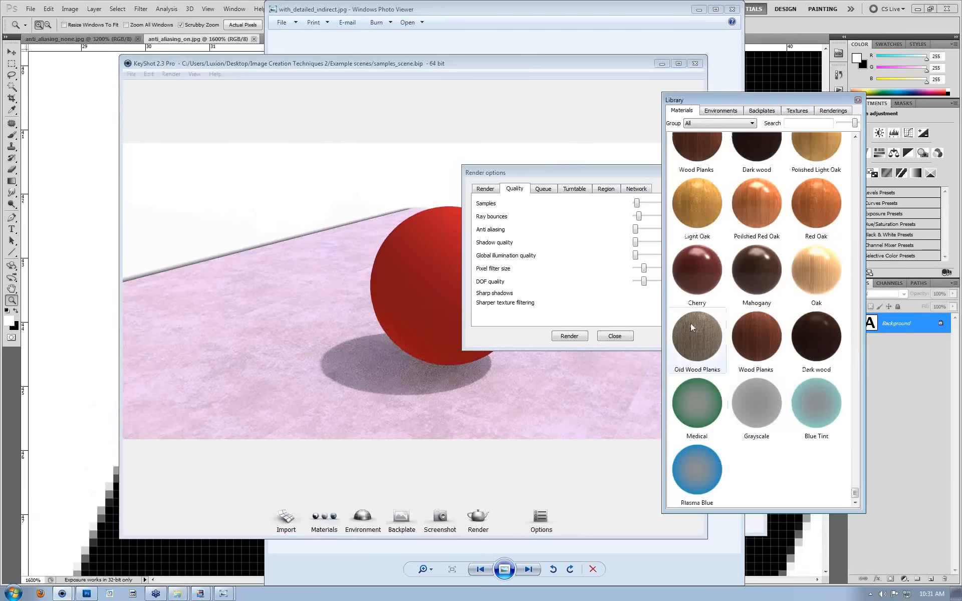
pyautogui.moveTo(755, 202); pyautogui.dragTo(485, 401)
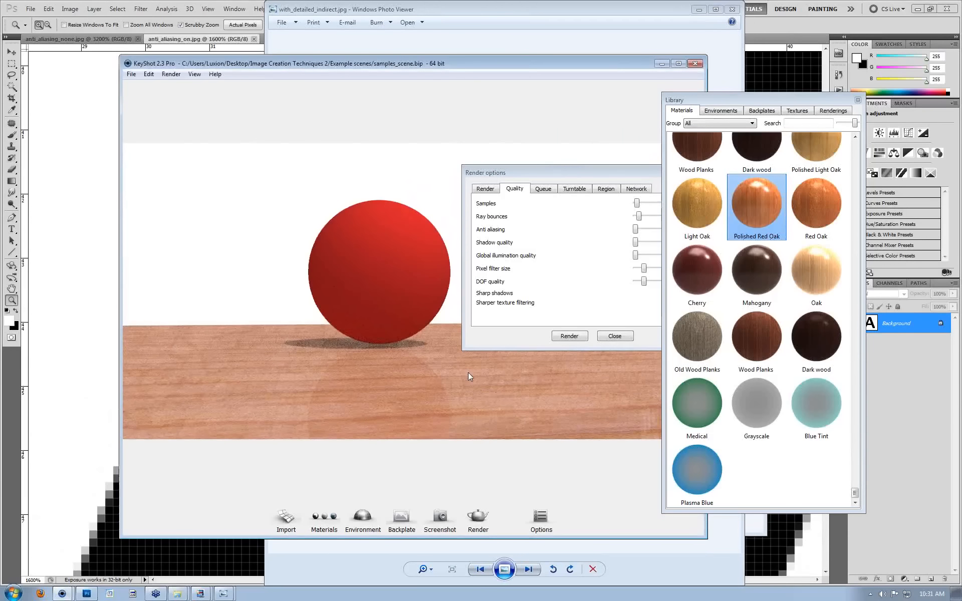
# View the wood floor almost edge-on, enable sharper texture filtering in the render quality settings and close them.
pyautogui.moveTo(419, 398); pyautogui.dragTo(334, 365)
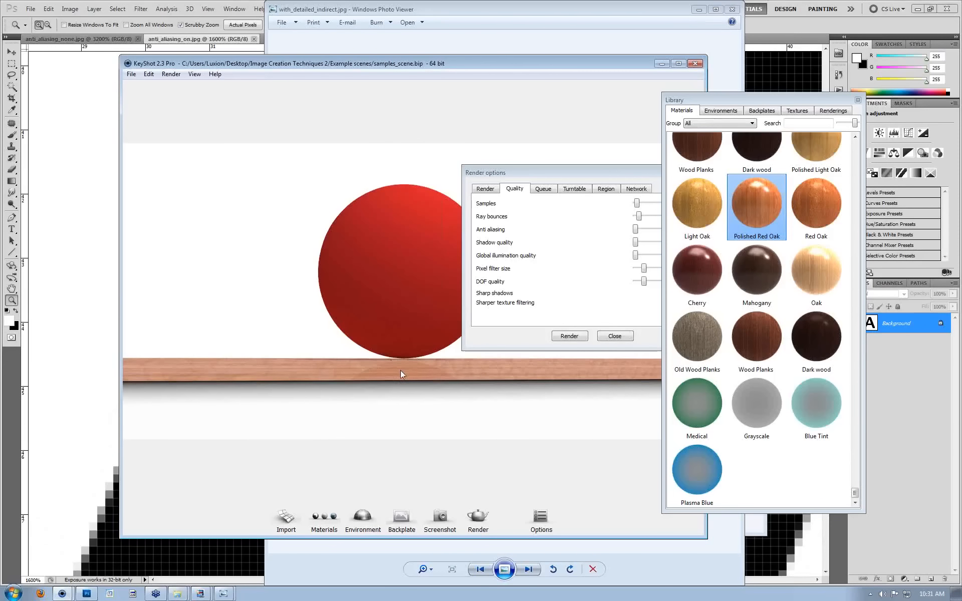
pyautogui.moveTo(590, 170); pyautogui.dragTo(480, 168)
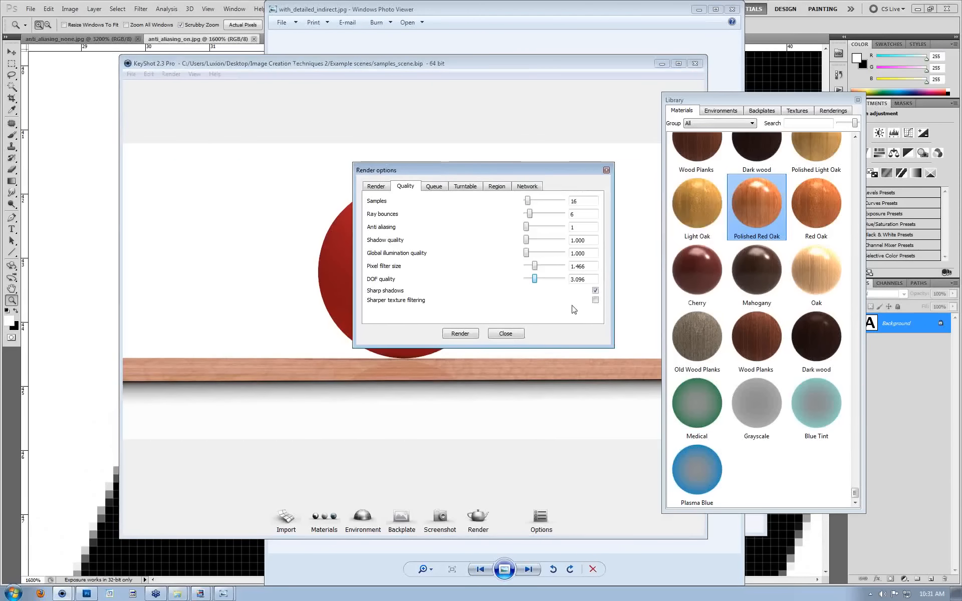
pyautogui.click(595, 300)
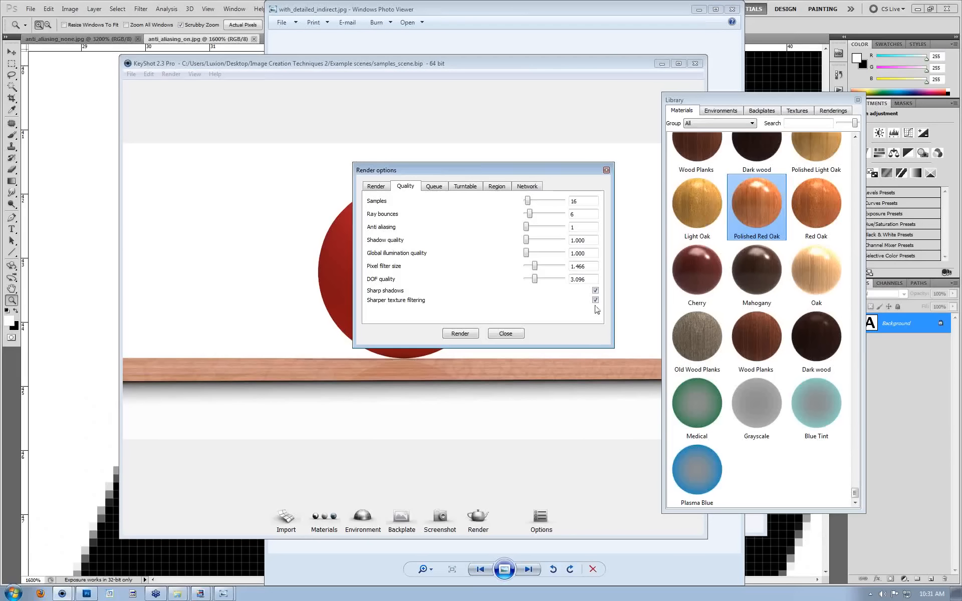
pyautogui.click(606, 169)
# Frame the sphere on the wood floor from a raised angle and place the render output settings clear of the sphere.
pyautogui.moveTo(423, 239); pyautogui.dragTo(470, 218)
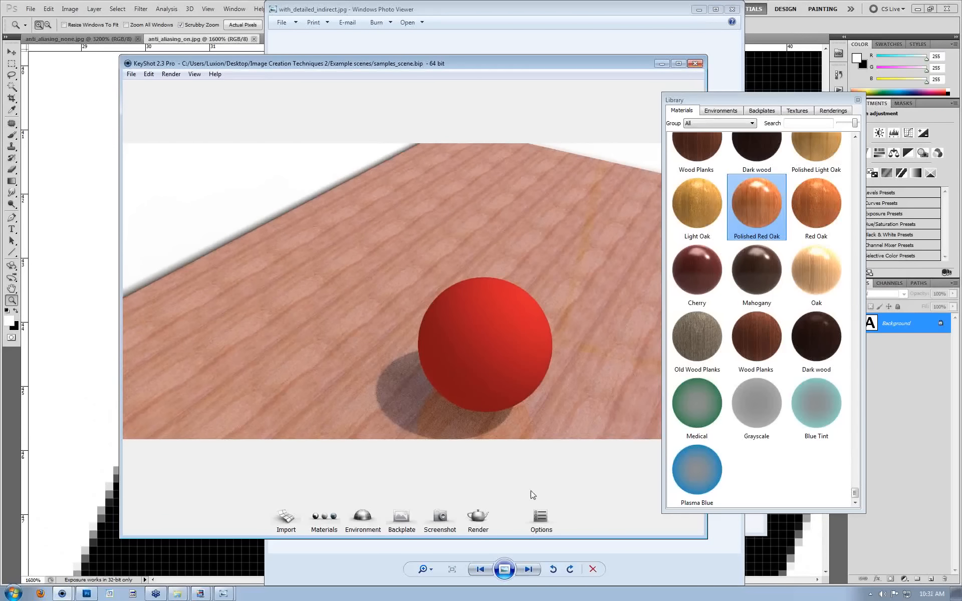
pyautogui.click(481, 521)
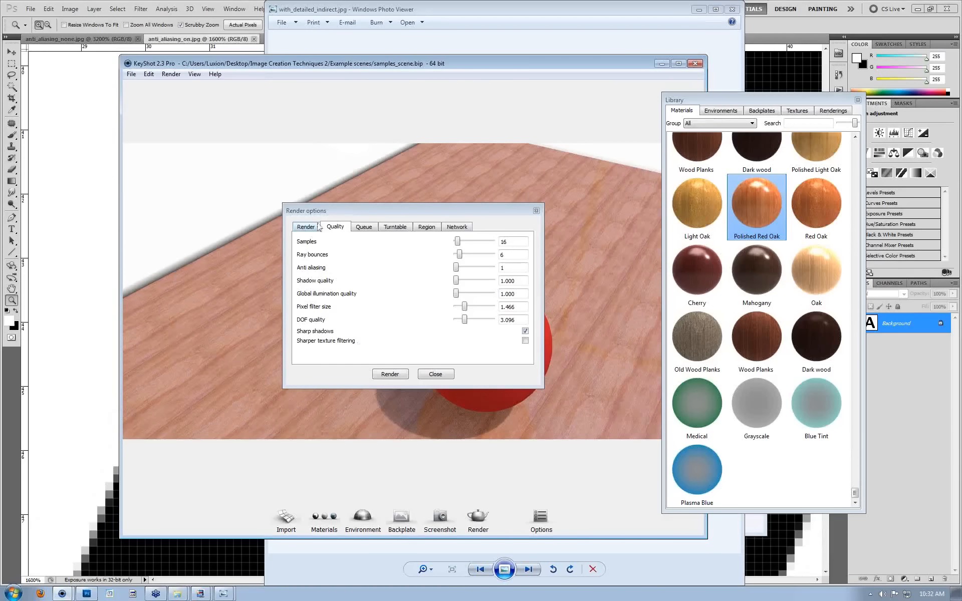
pyautogui.click(312, 229)
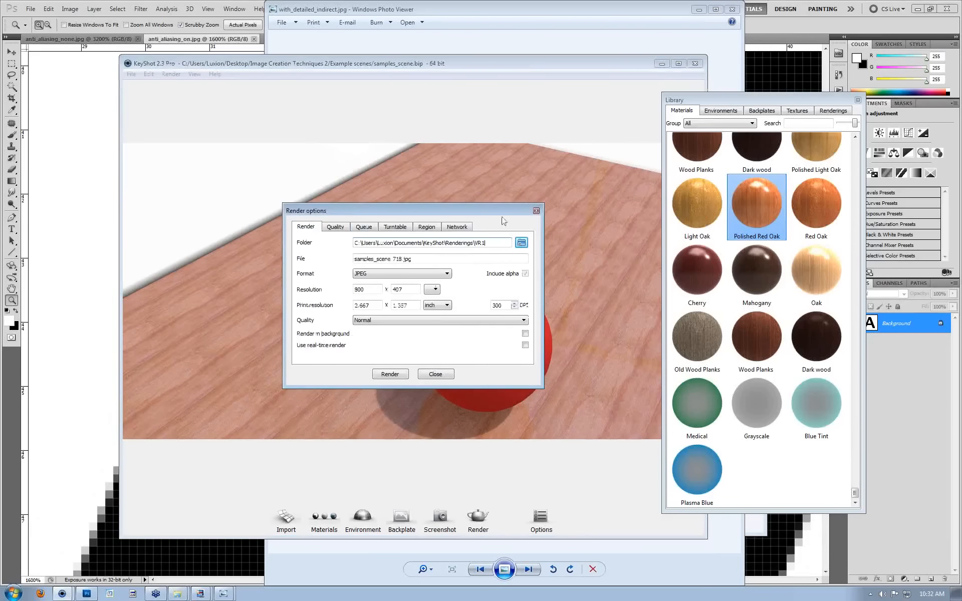
pyautogui.click(536, 211)
pyautogui.moveTo(501, 293); pyautogui.dragTo(425, 267)
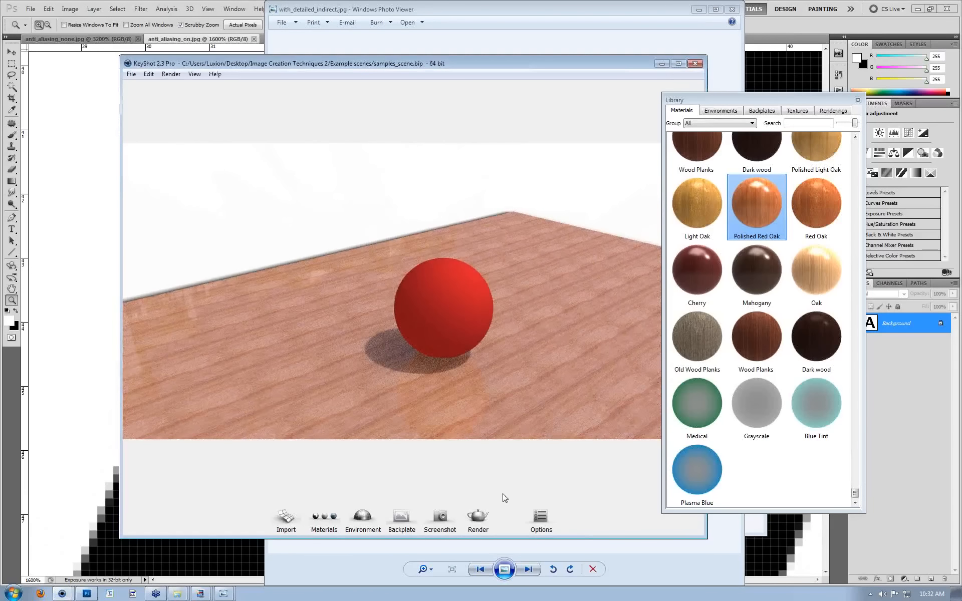
pyautogui.click(478, 521)
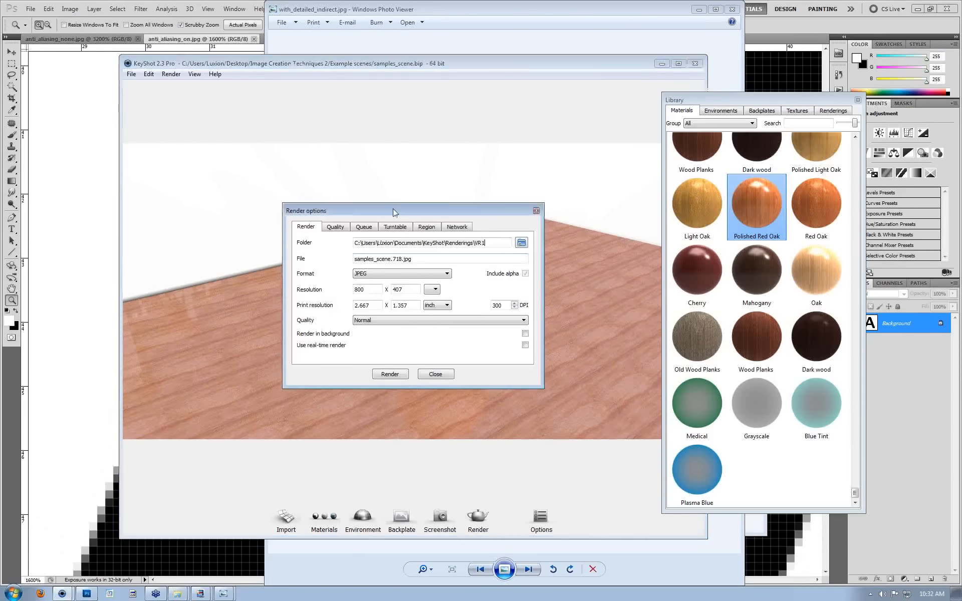
pyautogui.moveTo(399, 215); pyautogui.dragTo(211, 96)
# Set the render output format to TIFF, reviewing the EXR and TIFF 32 BIT alternatives.
pyautogui.click(194, 157)
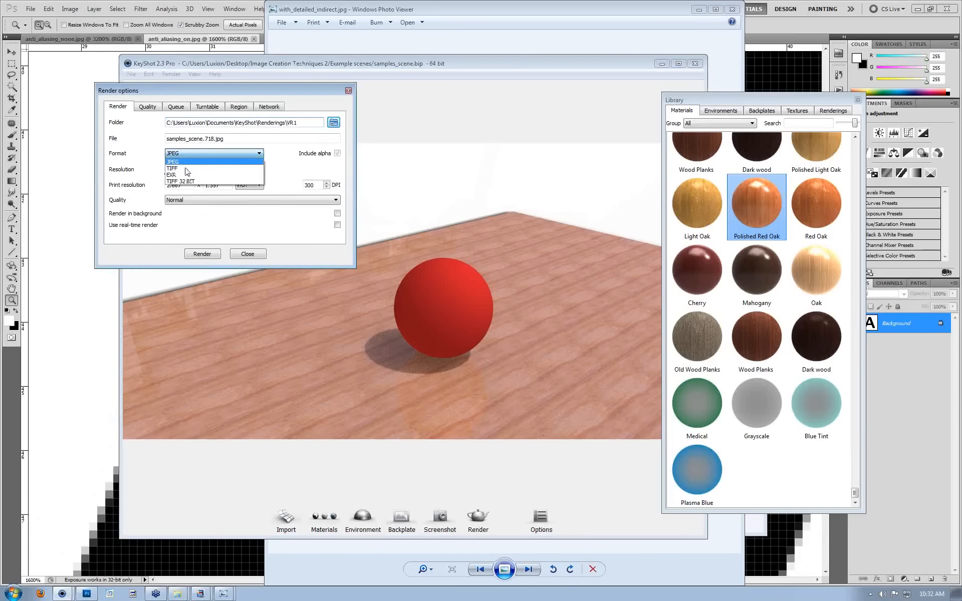
pyautogui.click(187, 169)
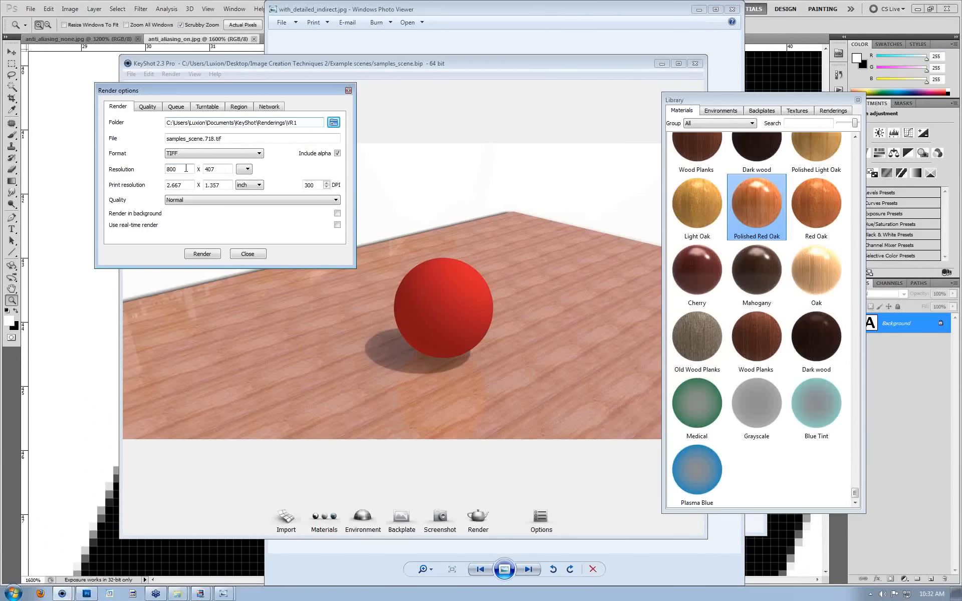
pyautogui.click(226, 153)
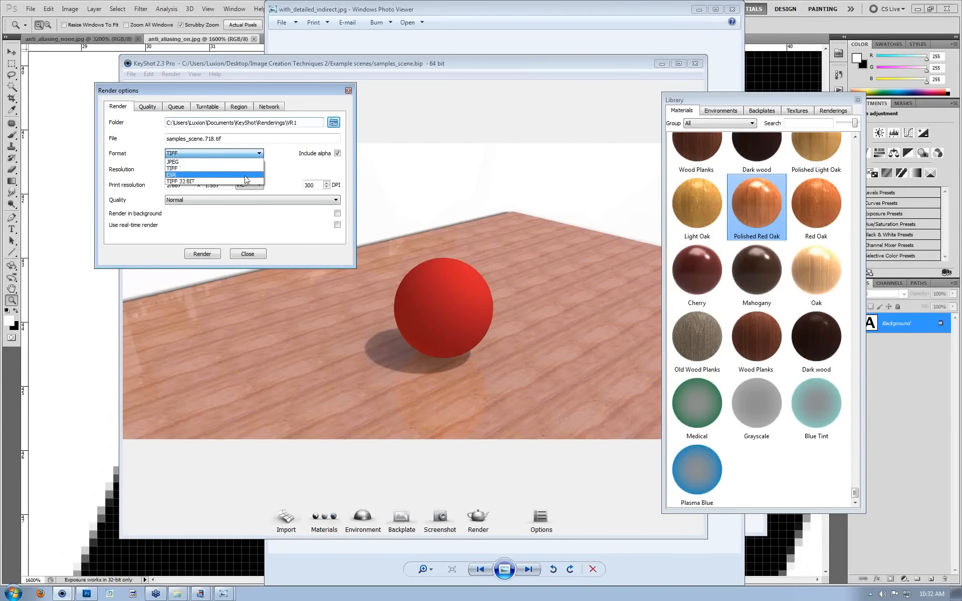
pyautogui.click(210, 169)
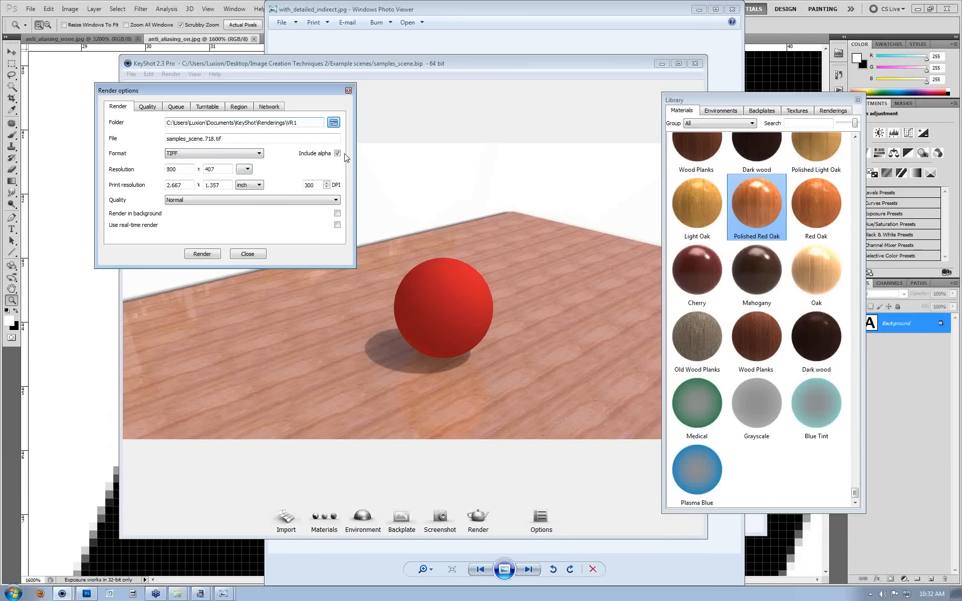
pyautogui.click(199, 155)
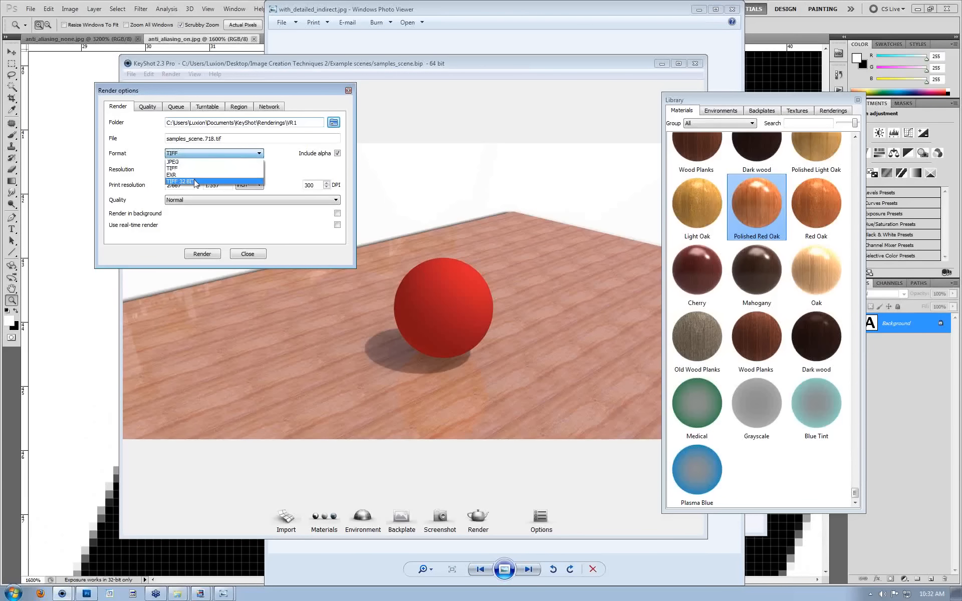
pyautogui.click(195, 168)
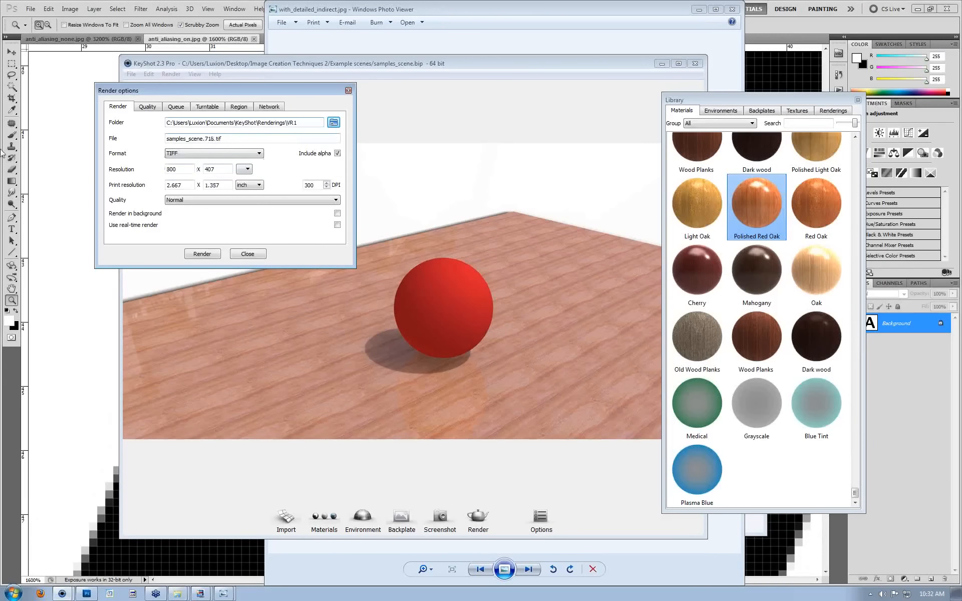
# Name the output file alpha_test and render the sphere scene.
pyautogui.hotkey('shift', 'Right')
pyautogui.hotkey('shift', 'Right')
pyautogui.hotkey('shift', 'Right')
pyautogui.hotkey('shift', 'Right')
pyautogui.hotkey('shift', 'Right')
pyautogui.hotkey('shift', 'Right')
pyautogui.hotkey('shift', 'Right')
pyautogui.hotkey('shift', 'Right')
pyautogui.hotkey('shift', 'Right')
pyautogui.hotkey('shift', 'Right')
pyautogui.hotkey('shift', 'Right')
pyautogui.hotkey('shift', 'Right')
pyautogui.hotkey('shift', 'Right')
pyautogui.hotkey('shift', 'Right')
pyautogui.hotkey('shift', 'Right')
pyautogui.hotkey('shift', 'Right')
pyautogui.hotkey('shift', 'Right')
pyautogui.write('ziona_test')
pyautogui.click(192, 256)
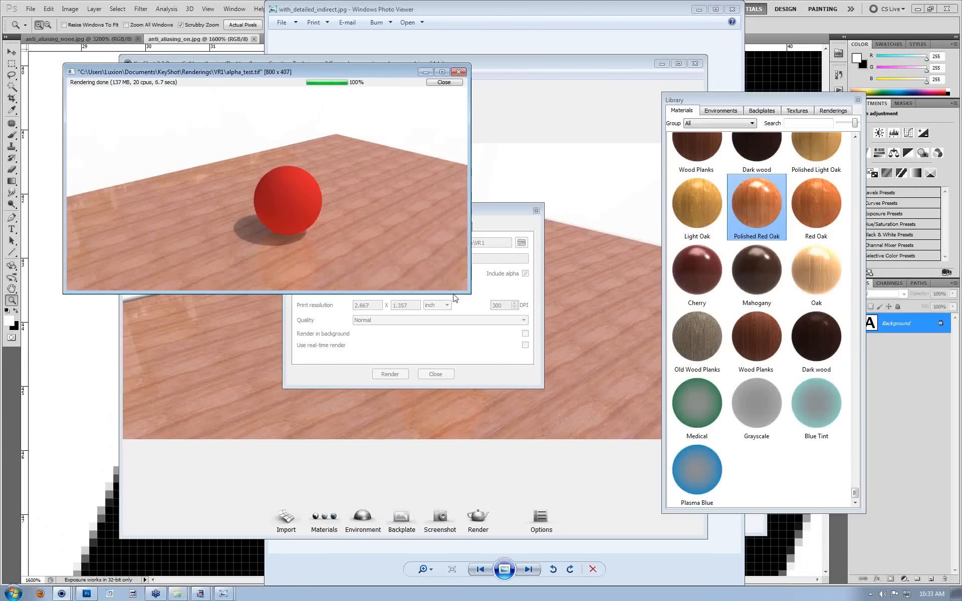
# Locate alpha_test.tif in the VR1 folder and close the finished render's output window.
pyautogui.moveTo(181, 595)
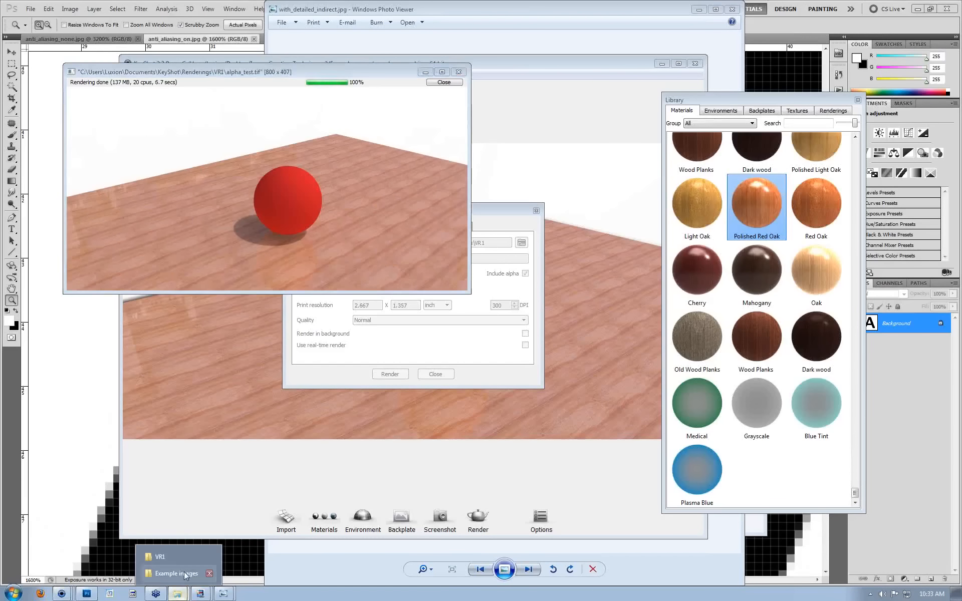
pyautogui.click(180, 558)
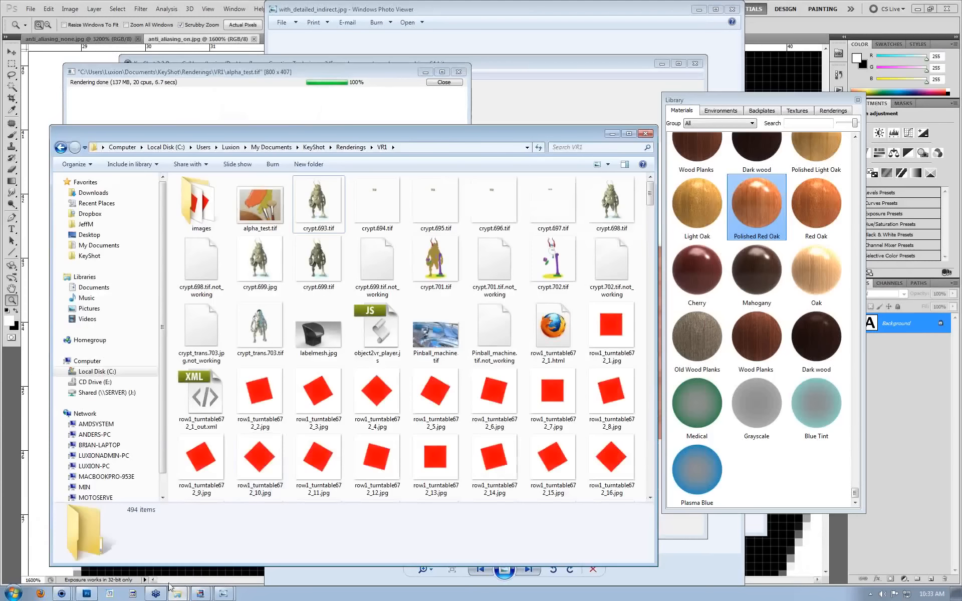
pyautogui.click(260, 208)
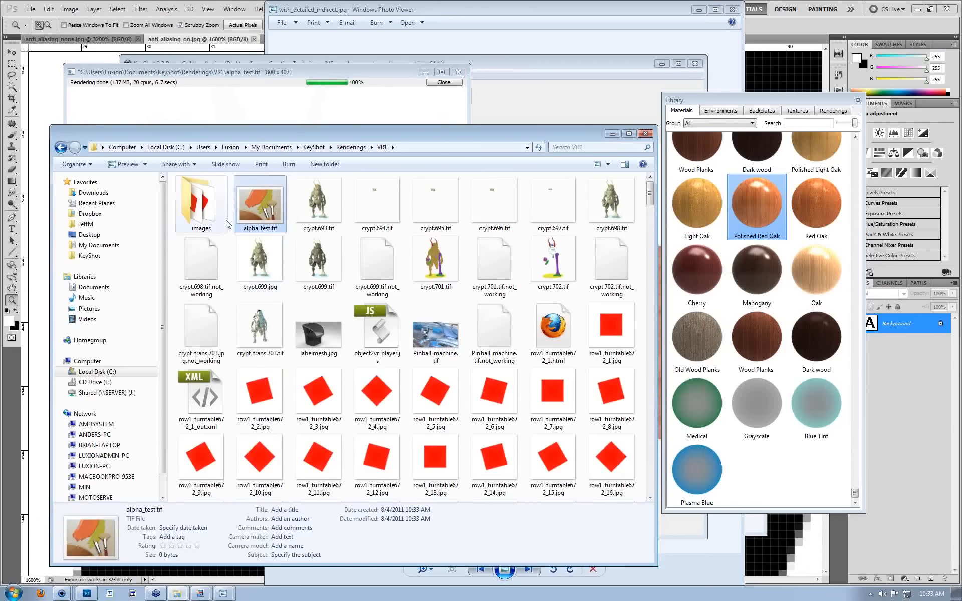
pyautogui.click(439, 82)
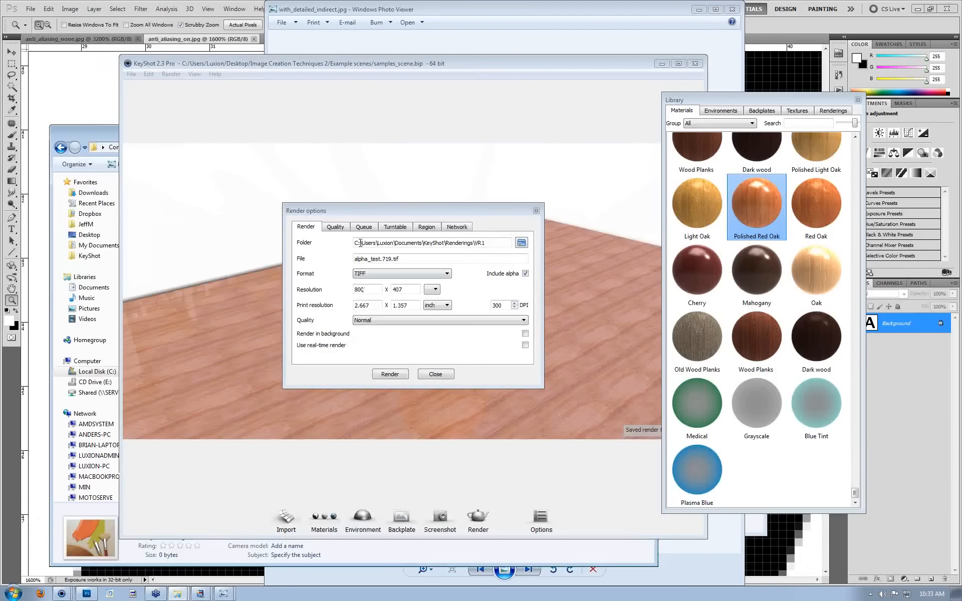
# Switch to Photoshop and close the anti_aliasing_on.jpg and anti_aliasing_none.jpg images.
pyautogui.click(87, 593)
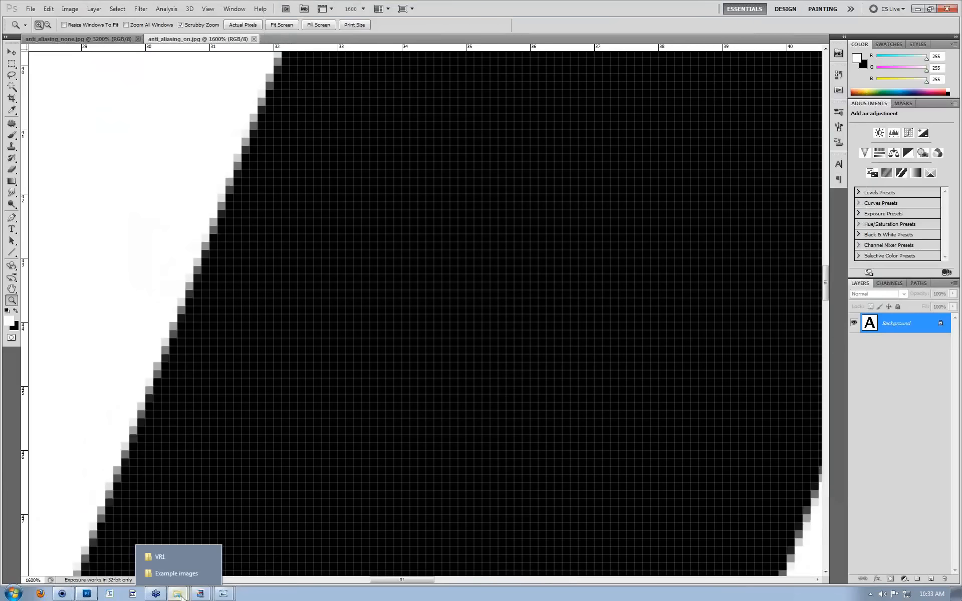
pyautogui.click(254, 39)
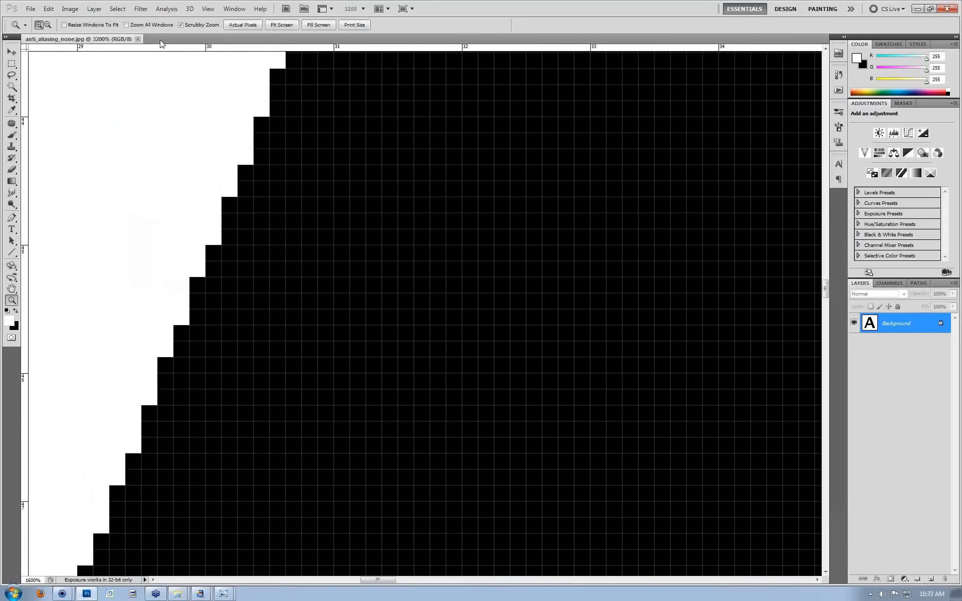
pyautogui.click(137, 39)
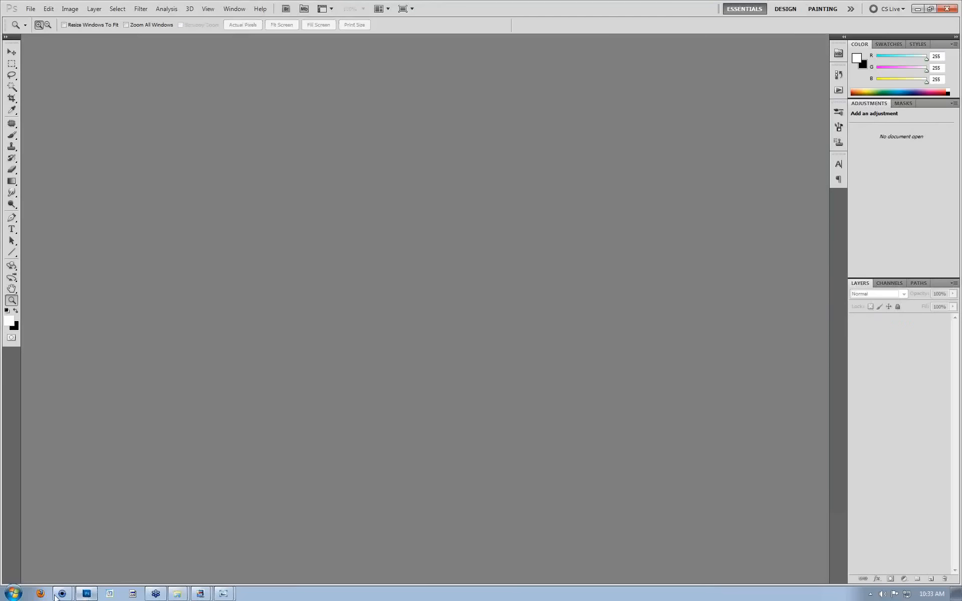
# Open alpha_test.tif from the VR1 folder in Photoshop.
pyautogui.moveTo(89, 594)
pyautogui.click(182, 576)
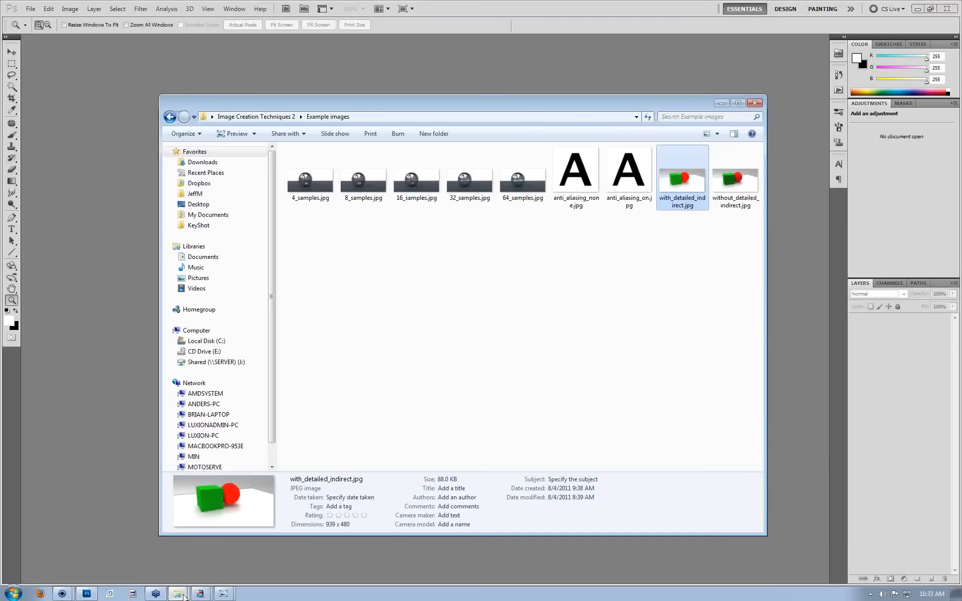
pyautogui.click(160, 556)
pyautogui.moveTo(262, 191); pyautogui.dragTo(315, 145)
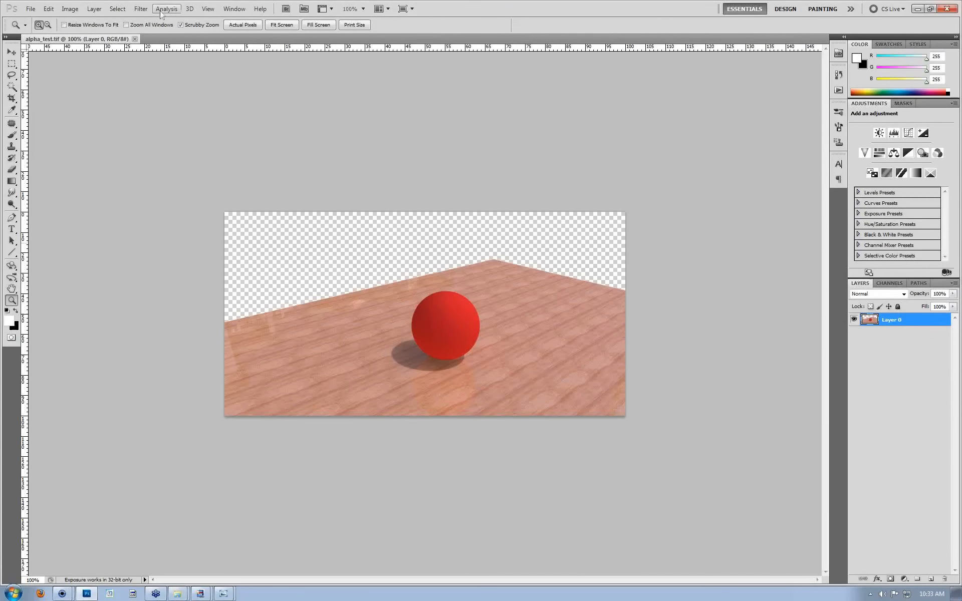
# Undock the color, adjustment and layer palettes and float them over the canvas beside the image.
pyautogui.click(234, 9)
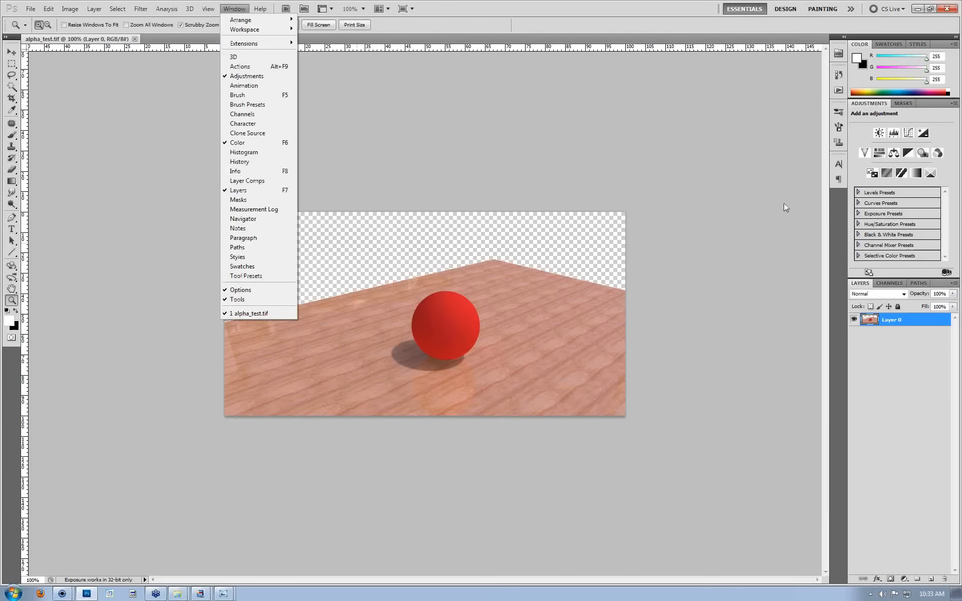
pyautogui.click(941, 67)
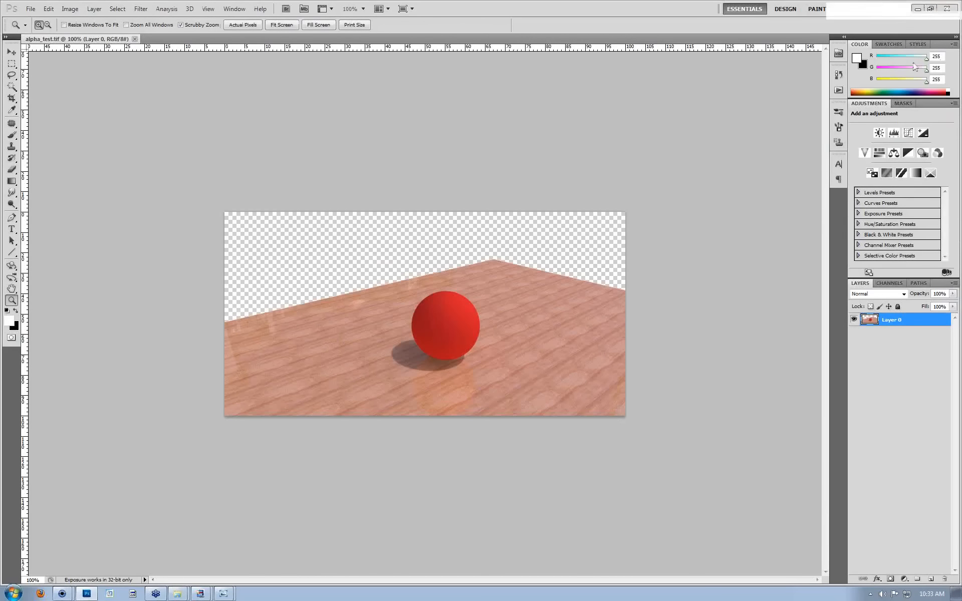
pyautogui.moveTo(881, 36); pyautogui.dragTo(629, 56)
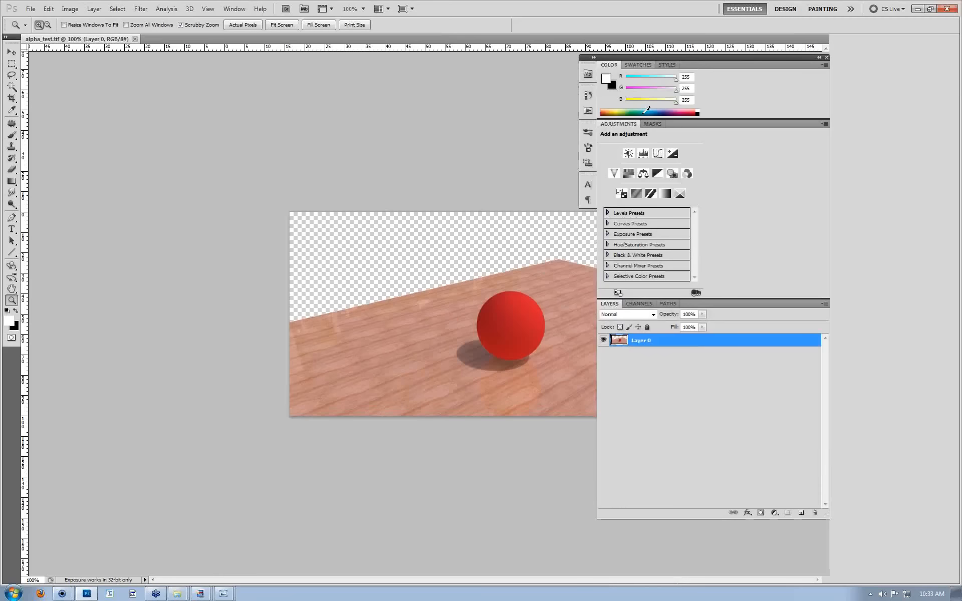
# Add a new layer beneath Layer 0 in alpha_test.tif and open without_detailed_indirect.jpg as a background image.
pyautogui.click(801, 512)
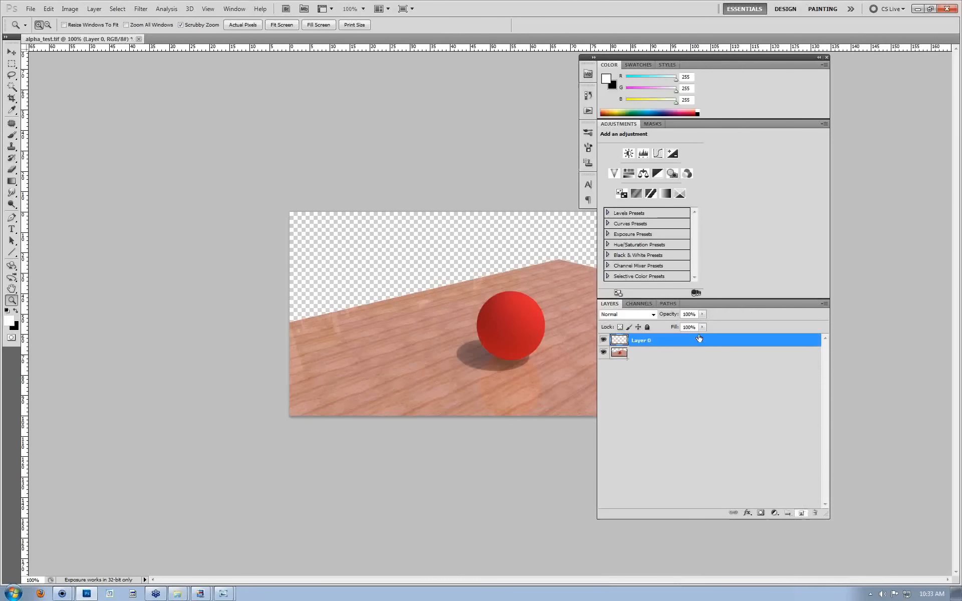
pyautogui.moveTo(703, 340); pyautogui.dragTo(702, 364)
pyautogui.click(30, 8)
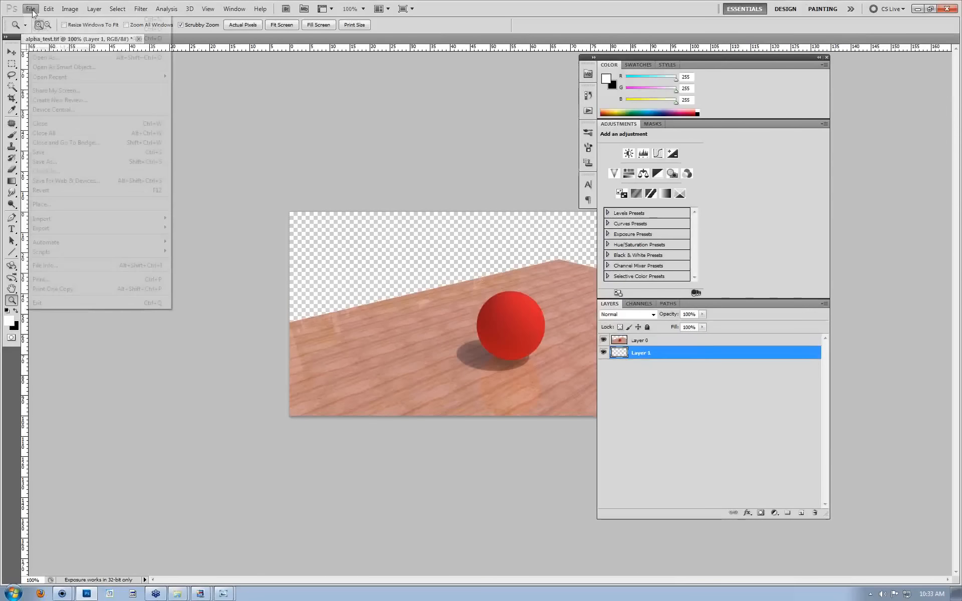
pyautogui.press('Escape')
pyautogui.hotkey('ctrl', 'o')
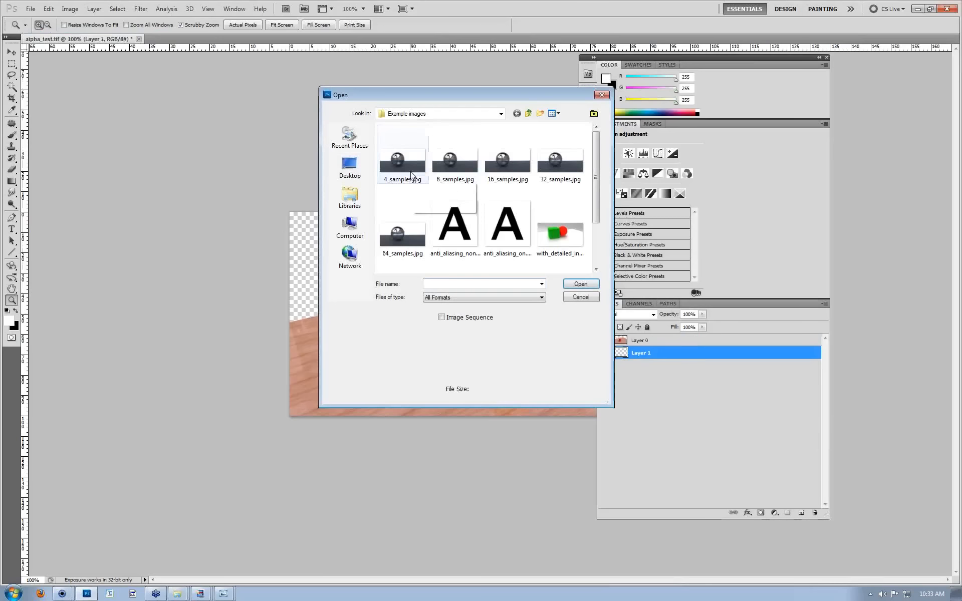
pyautogui.click(577, 239)
pyautogui.doubleClick(386, 240)
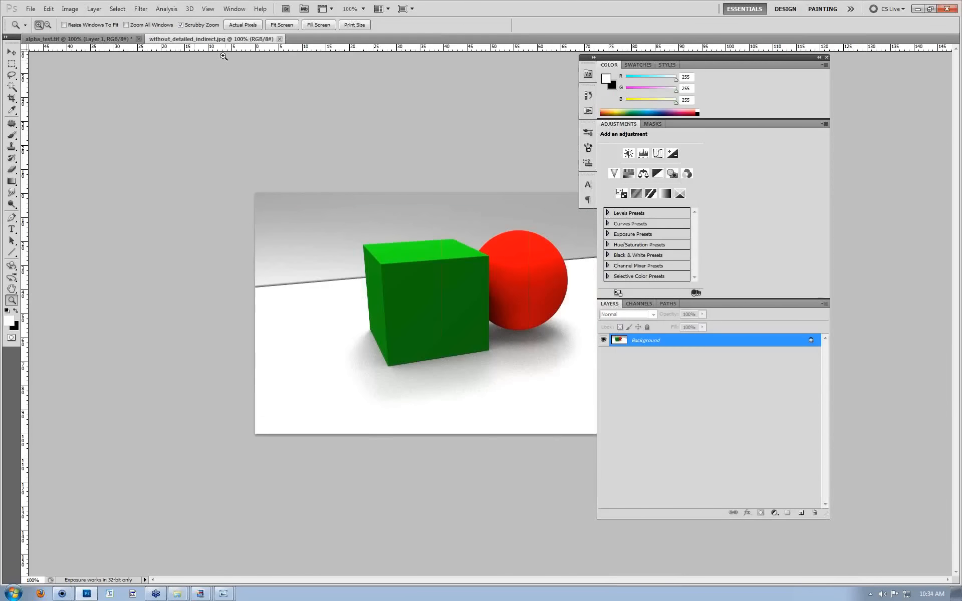
# Copy the without_detailed_indirect.jpg image into alpha_test.tif behind the wooden floor, minimize its source window and position it in the transparent area.
pyautogui.moveTo(220, 39); pyautogui.dragTo(290, 193)
pyautogui.click(11, 52)
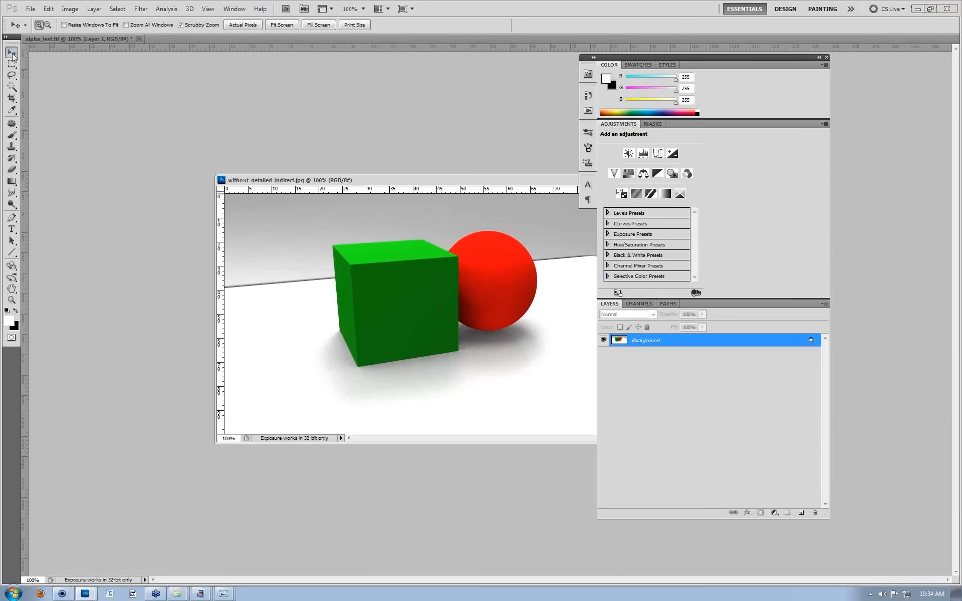
pyautogui.moveTo(375, 181); pyautogui.dragTo(374, 285)
pyautogui.moveTo(404, 381); pyautogui.dragTo(430, 230)
pyautogui.moveTo(519, 287); pyautogui.dragTo(323, 458)
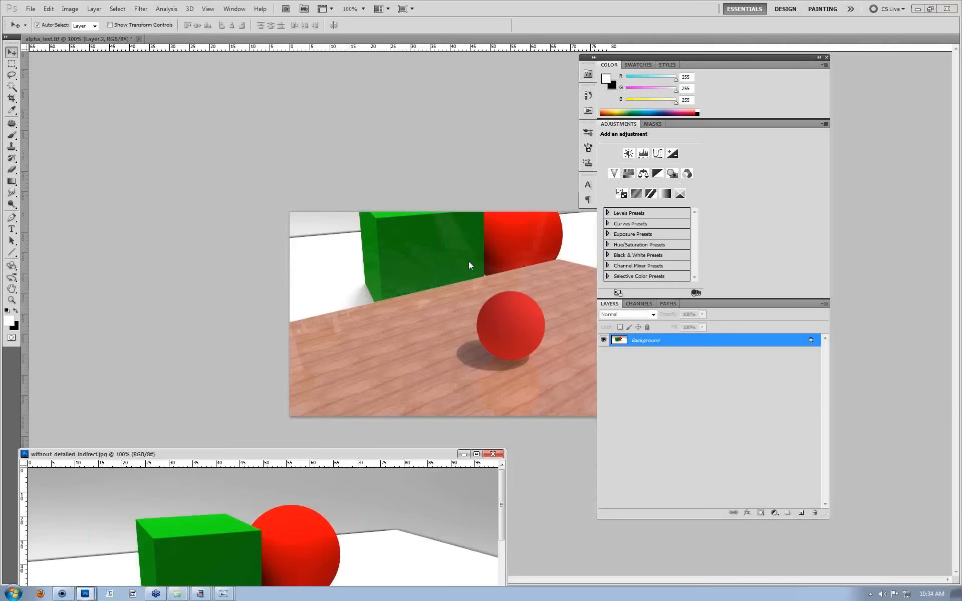
pyautogui.click(463, 453)
pyautogui.moveTo(405, 239); pyautogui.dragTo(450, 279)
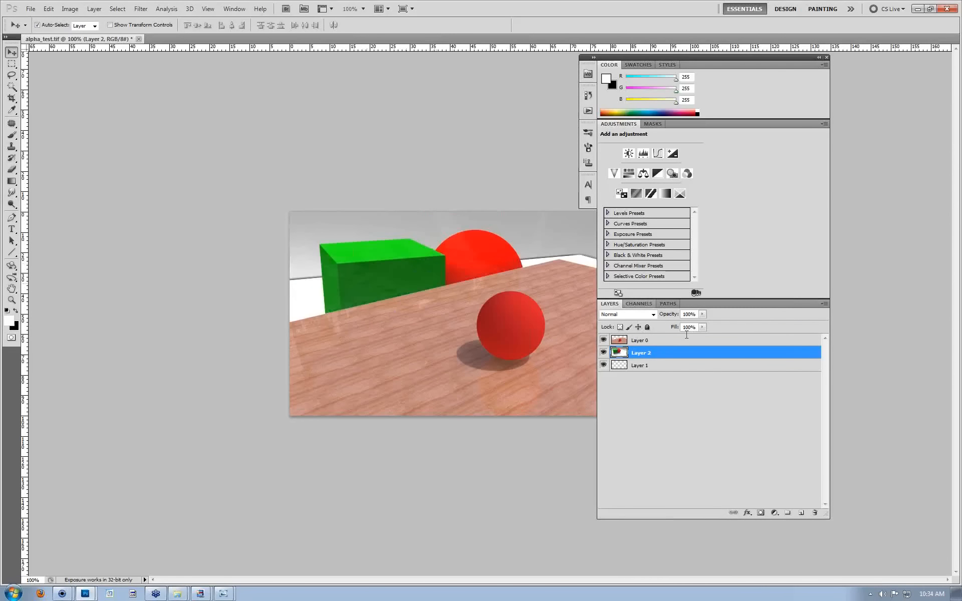
# Hide the pasted background, then delete Layer 2 and Layer 1 from alpha_test.tif.
pyautogui.click(603, 352)
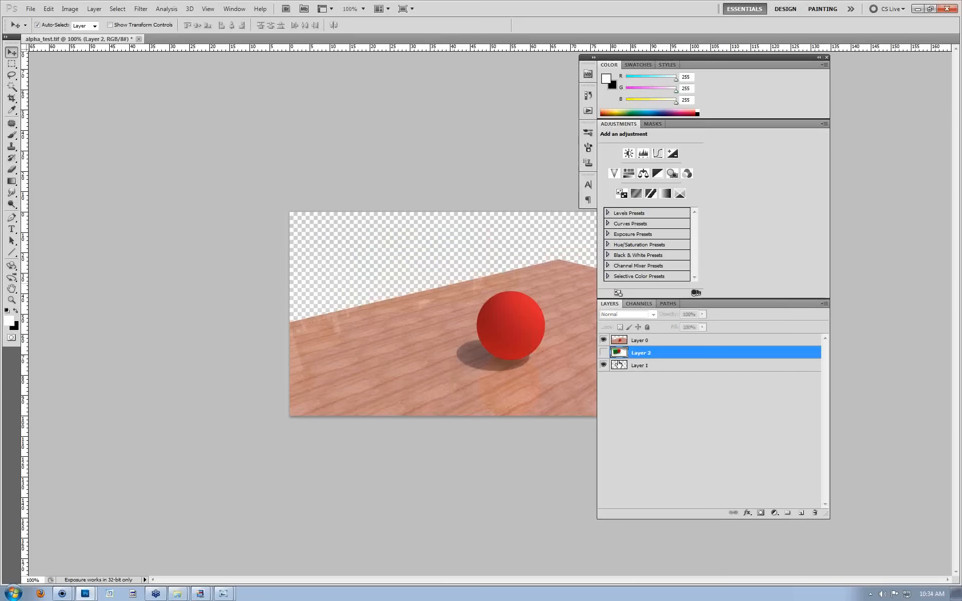
pyautogui.keyDown('shift'); pyautogui.click(645, 366); pyautogui.keyUp('shift')
pyautogui.click(814, 513)
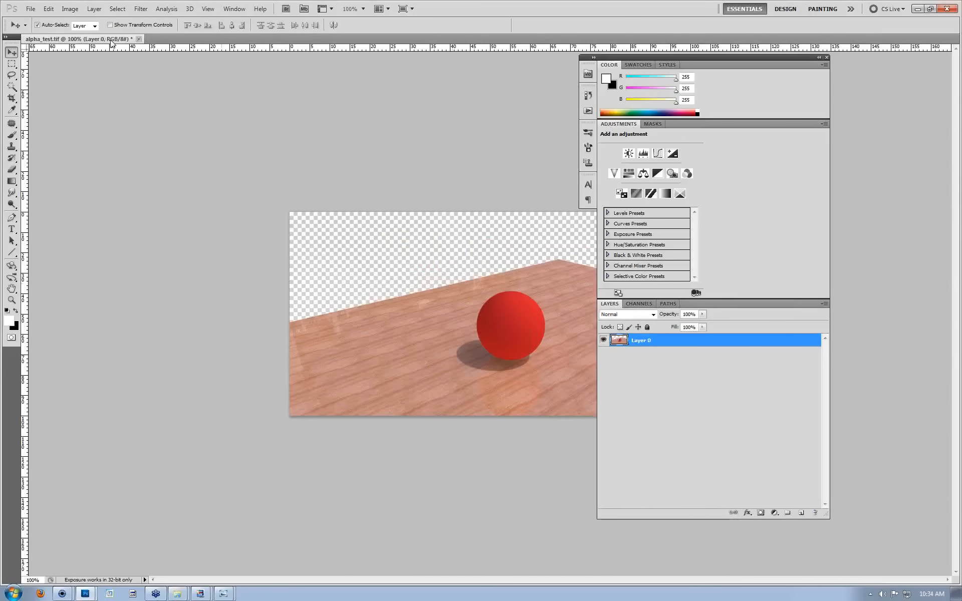
# Float alpha_test.tif in its own window, enlarge the window around the image and display the image's channels.
pyautogui.moveTo(111, 42); pyautogui.dragTo(137, 92)
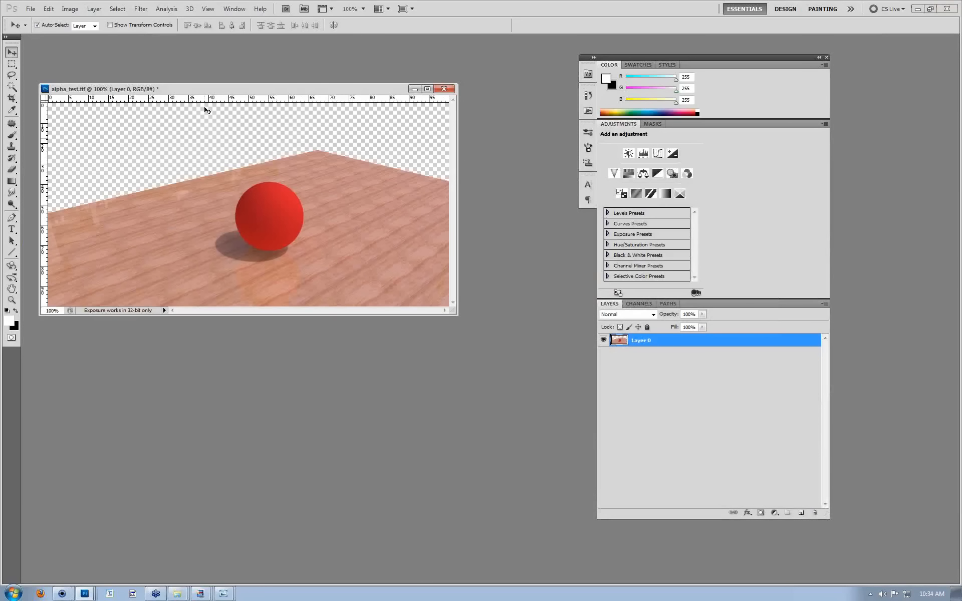
pyautogui.moveTo(454, 316); pyautogui.dragTo(534, 403)
pyautogui.click(645, 303)
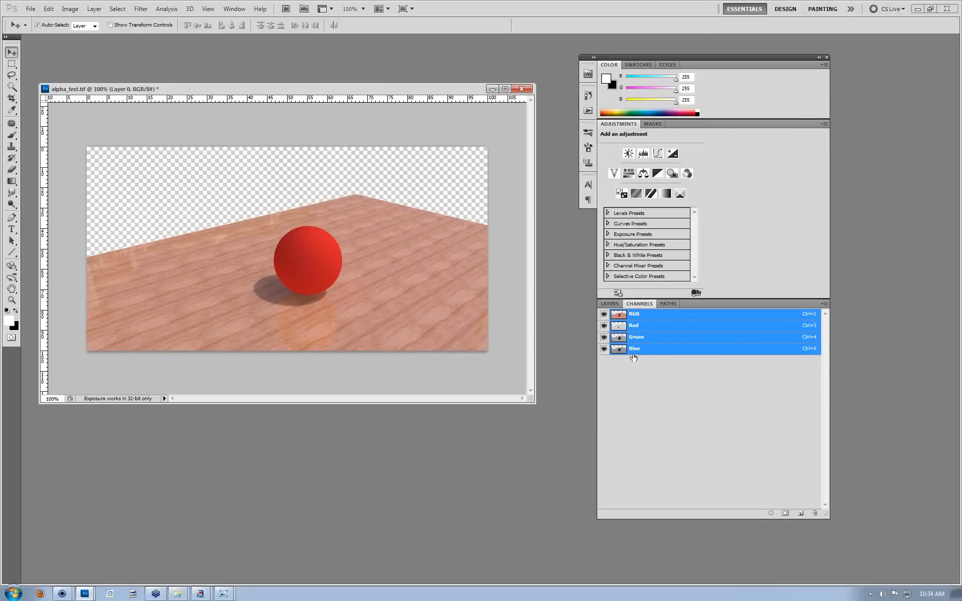
# Add a layer mask from transparency to Layer 0 and show the mask channel over the image.
pyautogui.click(94, 10)
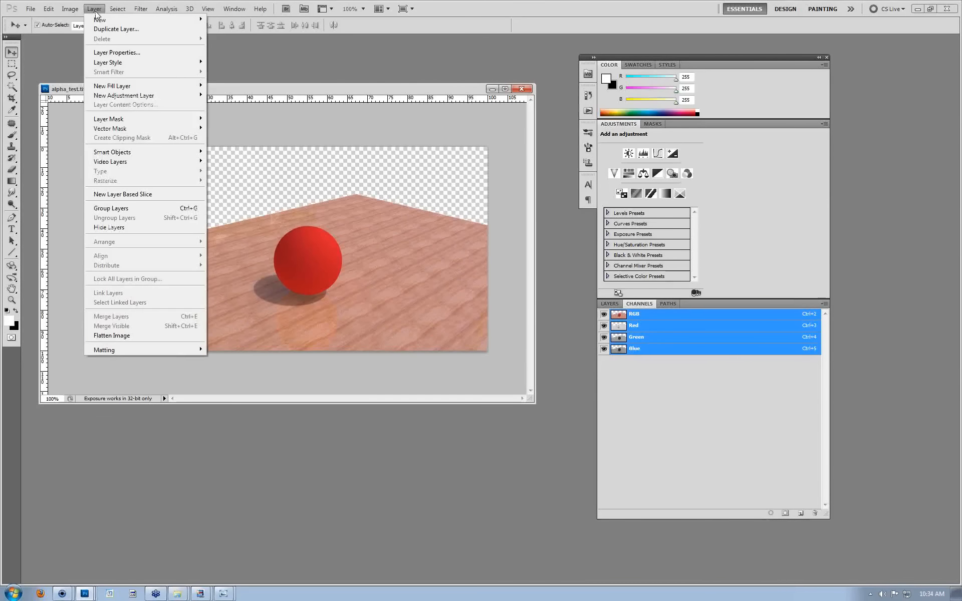
pyautogui.moveTo(161, 123)
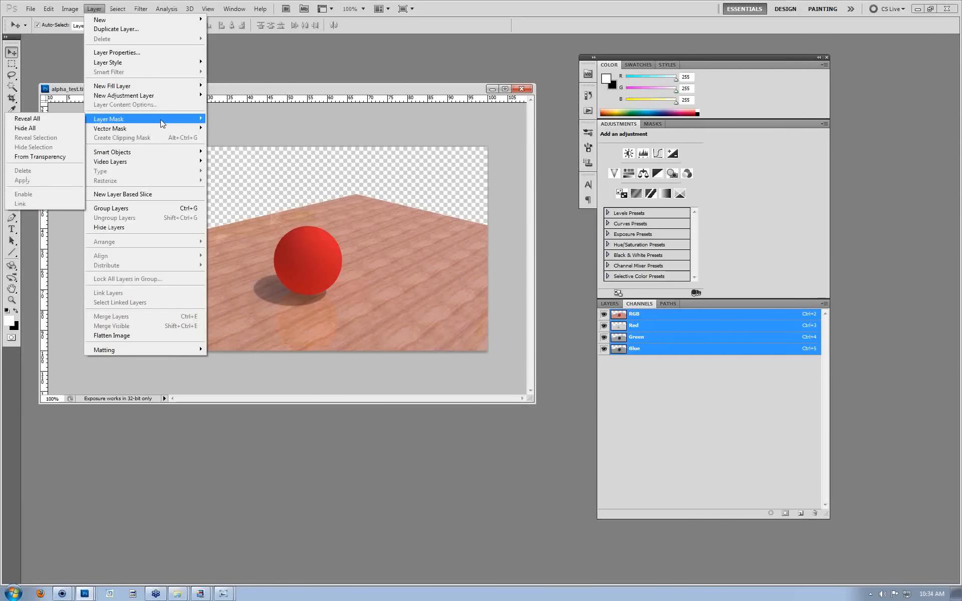
pyautogui.click(40, 157)
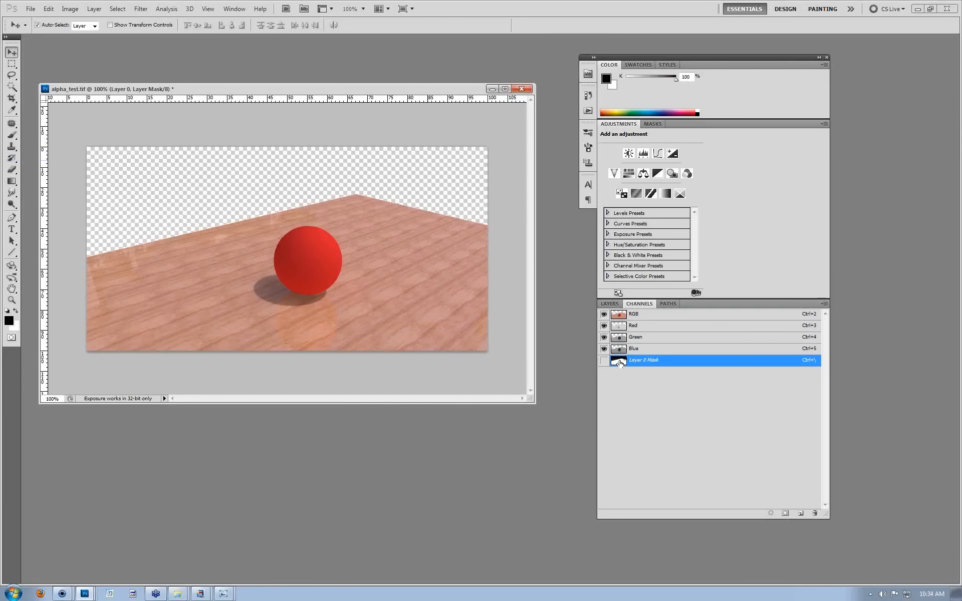
pyautogui.click(603, 361)
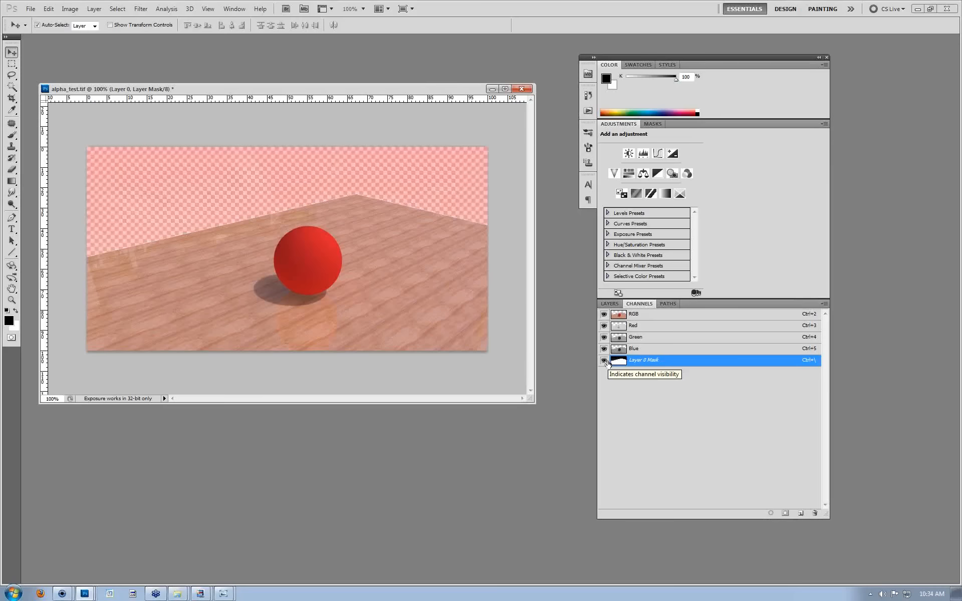
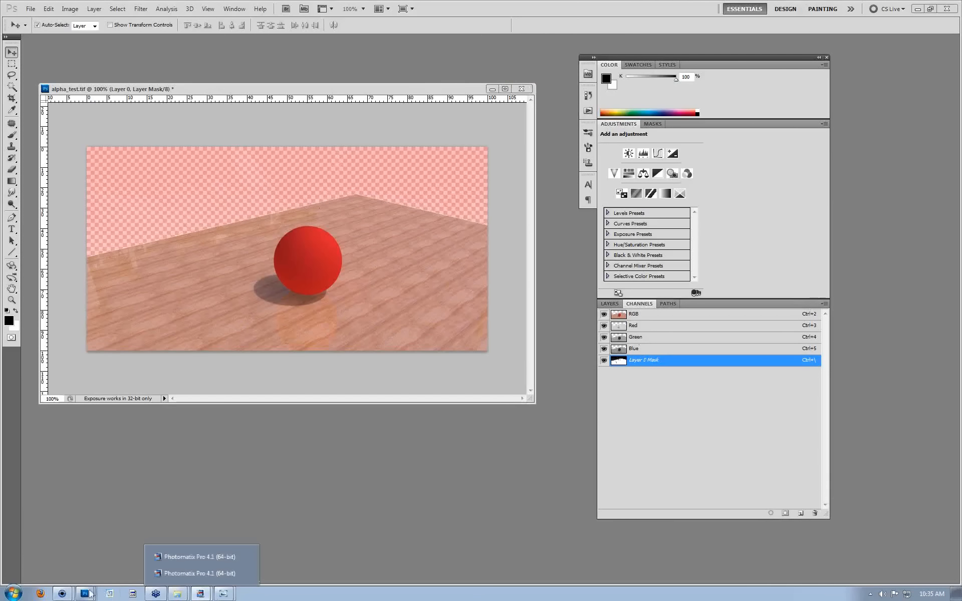
# Switch to the KeyShot window with samples_scene.bip and set the render output format to EXR.
pyautogui.moveTo(86, 581)
pyautogui.click(75, 539)
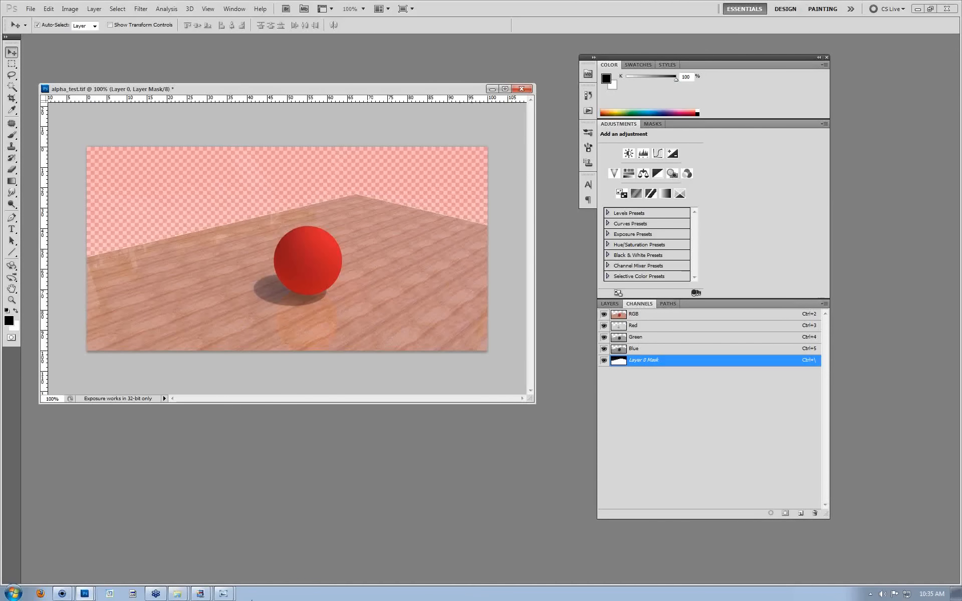
pyautogui.moveTo(200, 594)
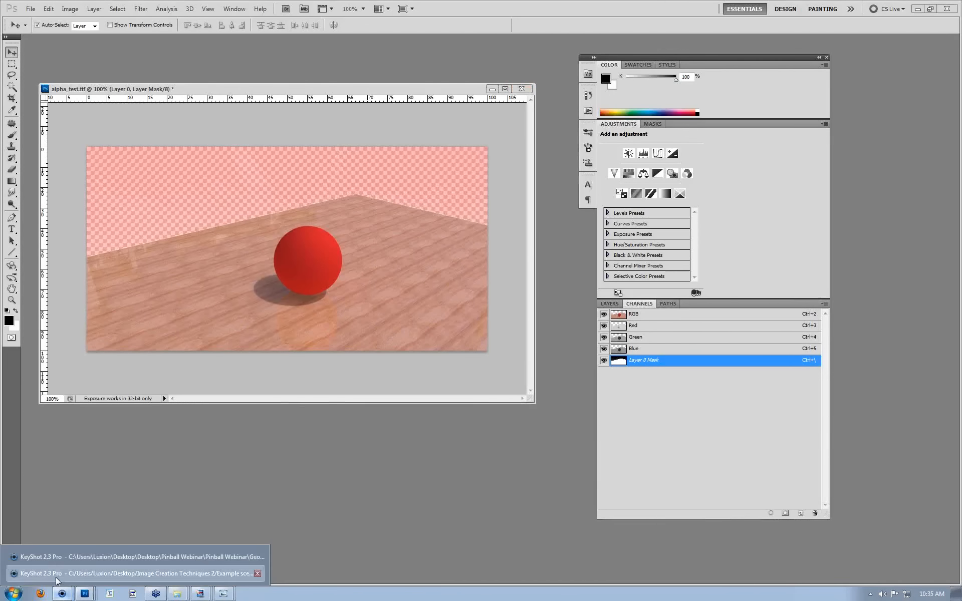
pyautogui.click(100, 576)
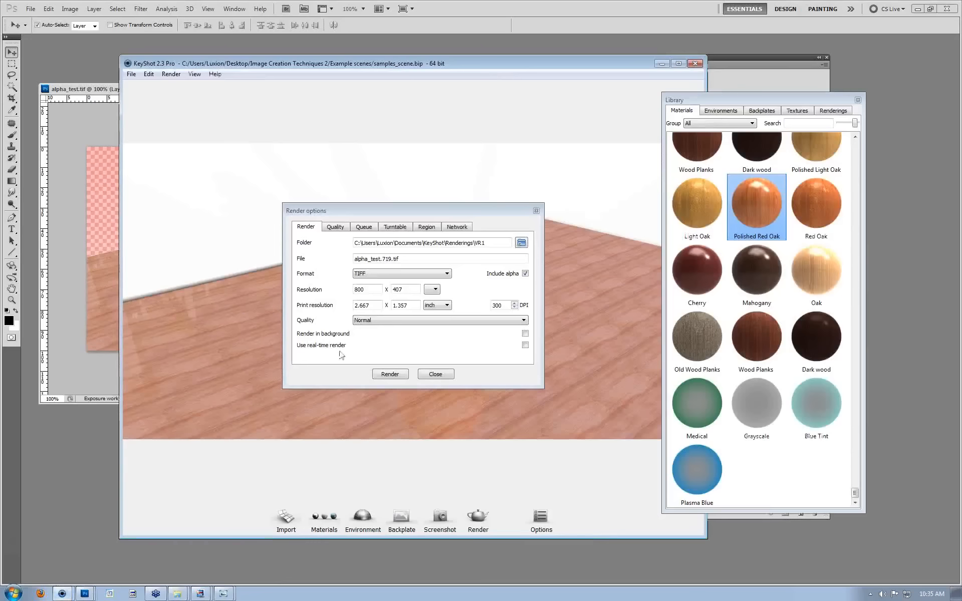
pyautogui.click(392, 274)
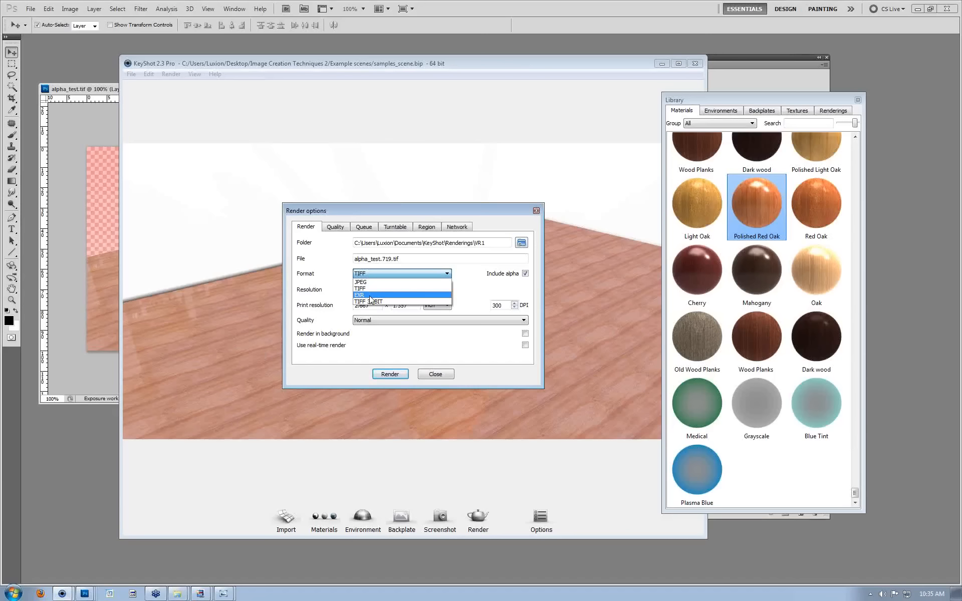
pyautogui.click(370, 295)
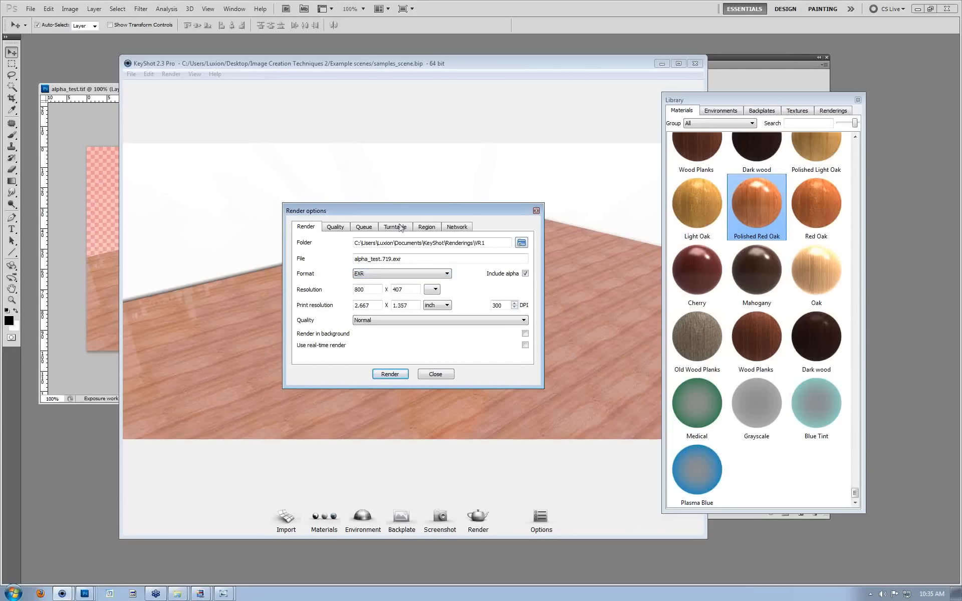
# Move the render options aside, name the output file exr_test.exr and render the scene with alpha included.
pyautogui.moveTo(408, 215); pyautogui.dragTo(739, 189)
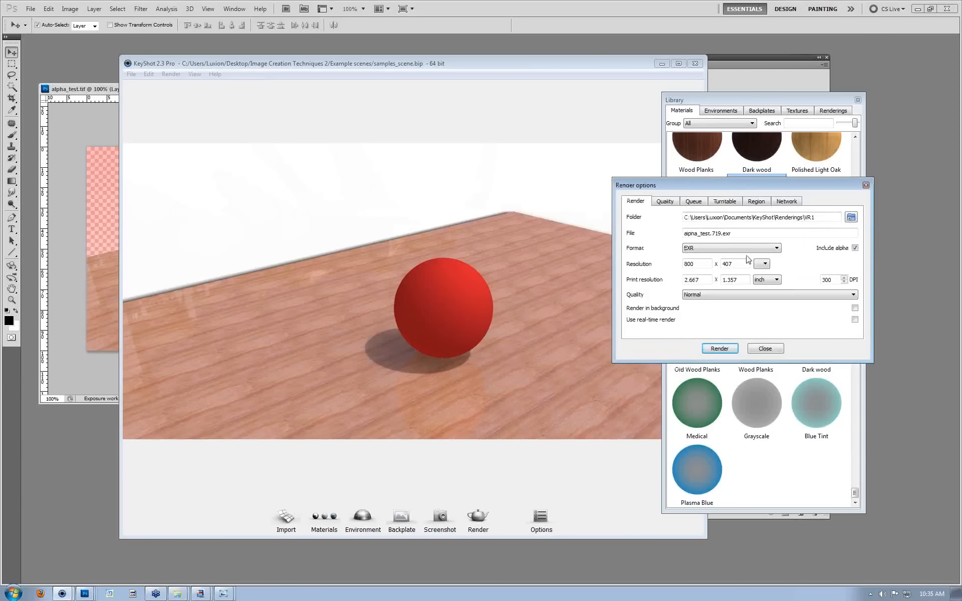
pyautogui.moveTo(722, 234); pyautogui.dragTo(574, 243)
pyautogui.write('exr')
pyautogui.write('_test')
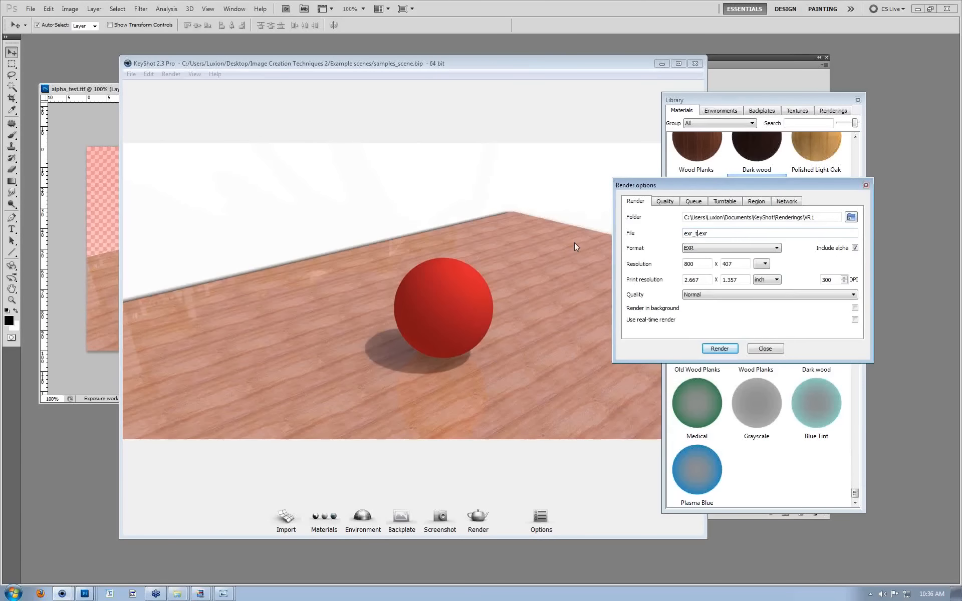
pyautogui.press('Return')
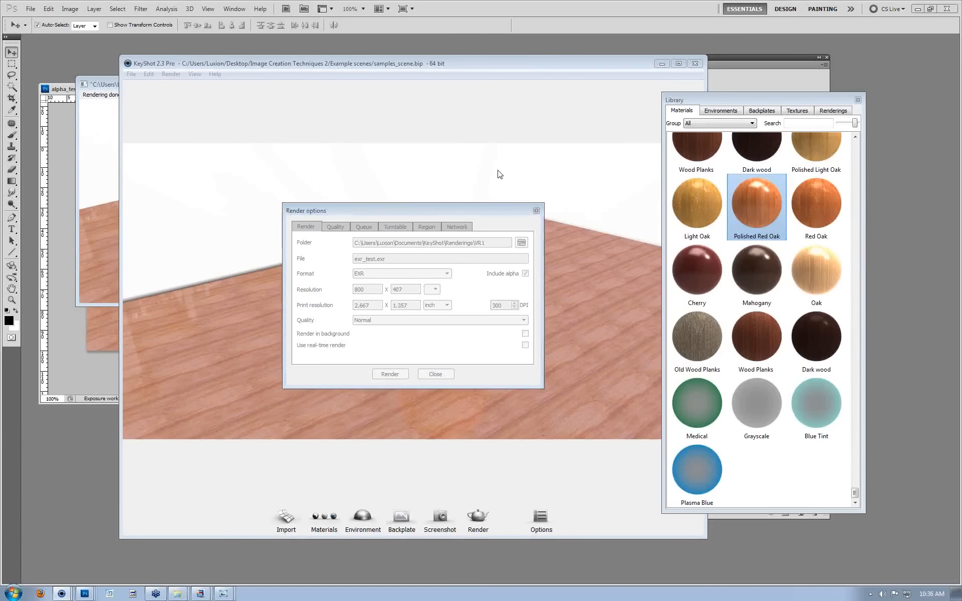
# Close the render options and the finished exr_test.exr output window, and switch back to Photoshop.
pyautogui.click(536, 211)
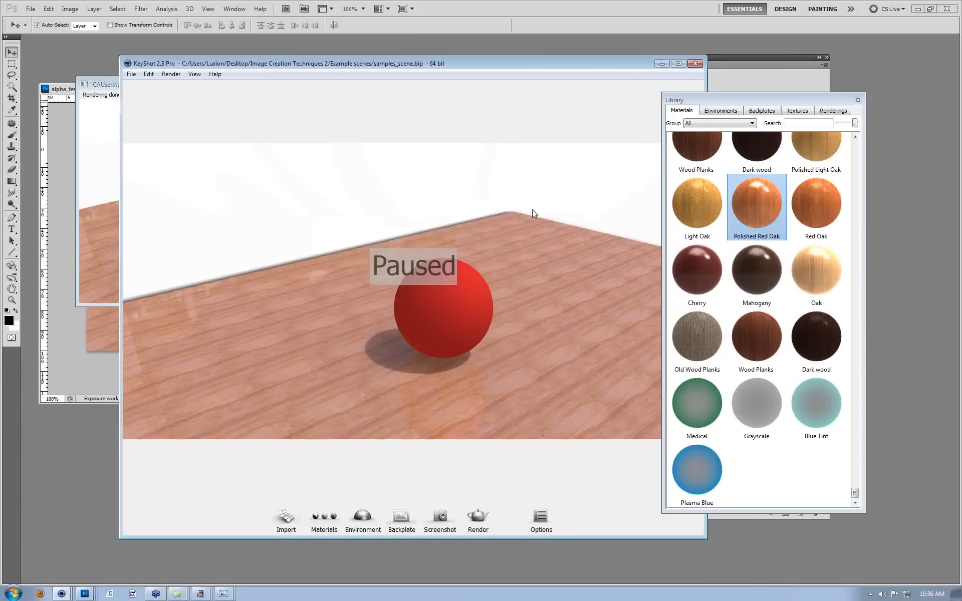
pyautogui.click(102, 183)
pyautogui.click(464, 95)
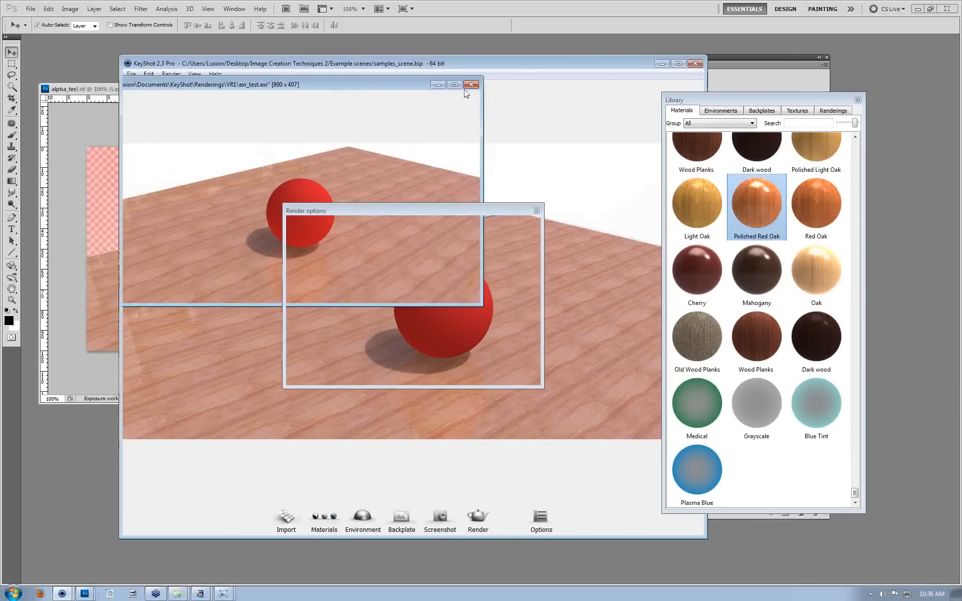
pyautogui.click(64, 27)
pyautogui.click(31, 8)
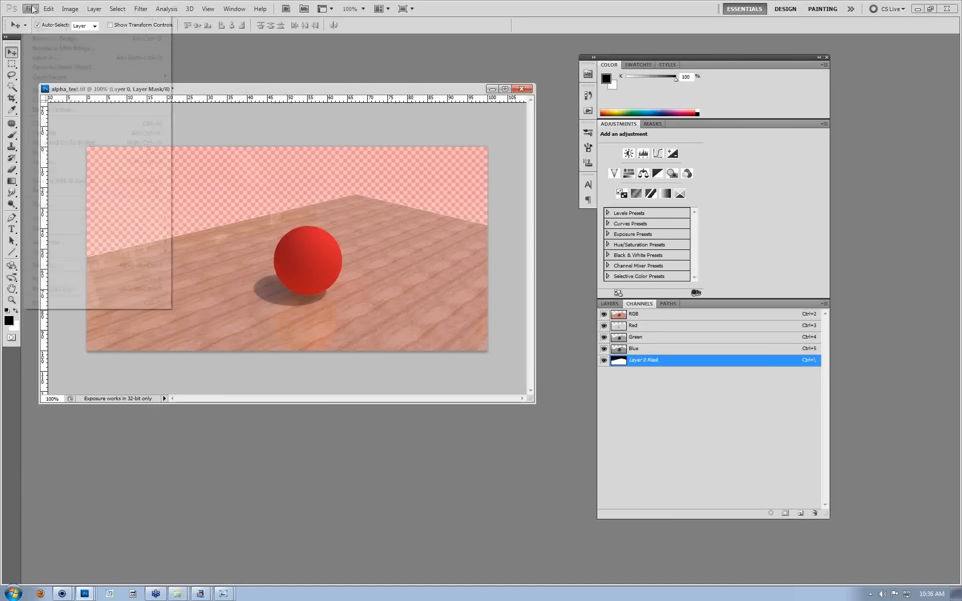
pyautogui.click(40, 30)
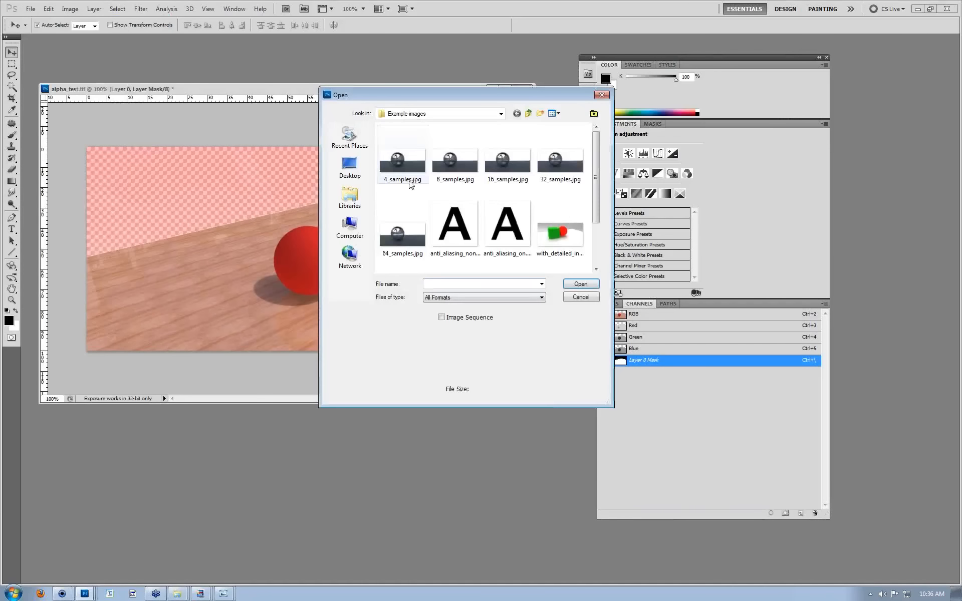
pyautogui.click(589, 299)
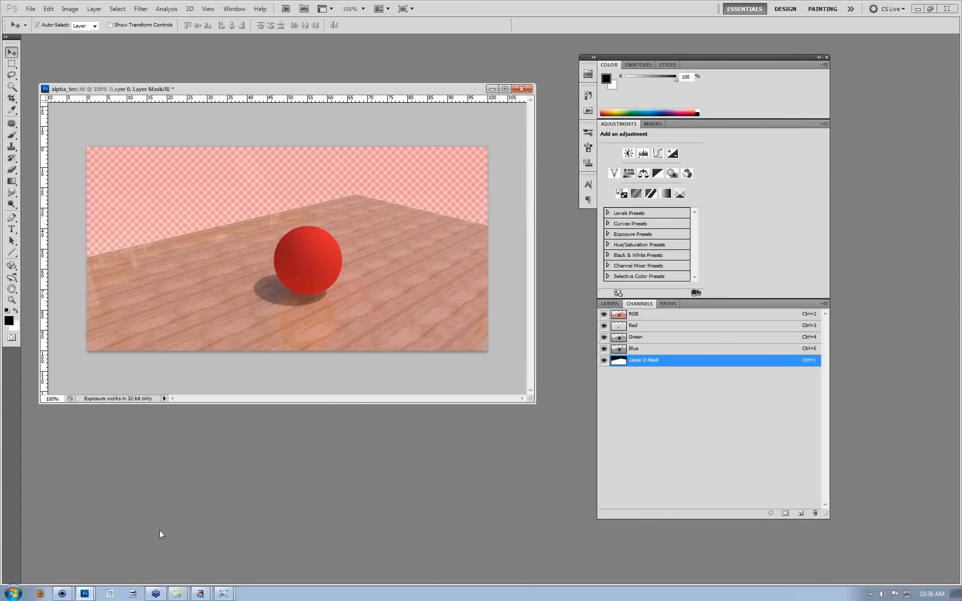
# Bring up the VR1 renderings folder and sort its files by date, newest first, to locate exr_test.exr.
pyautogui.moveTo(178, 594)
pyautogui.click(170, 557)
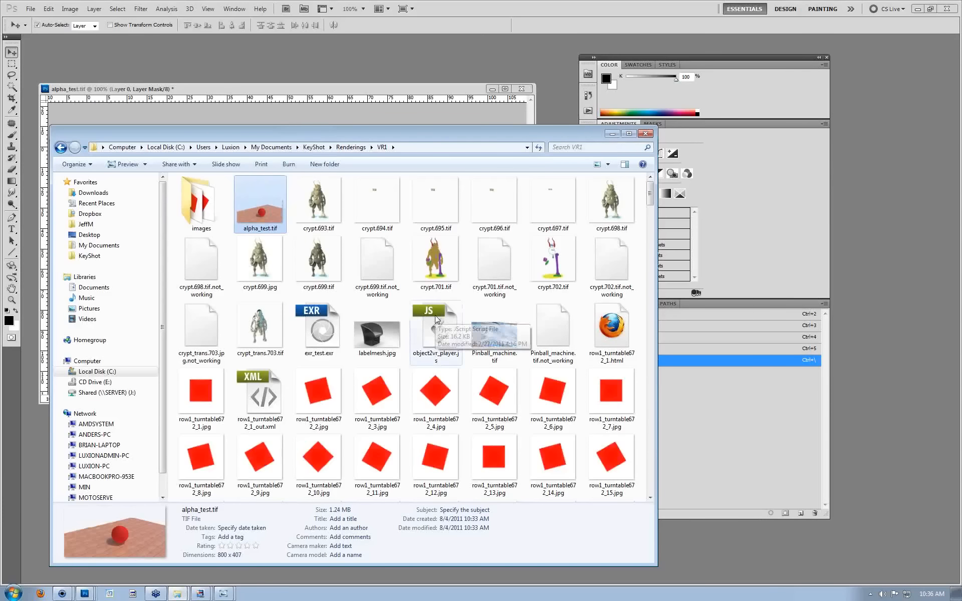
pyautogui.scroll(-10, 435, 314)
pyautogui.scroll(15, 457, 328)
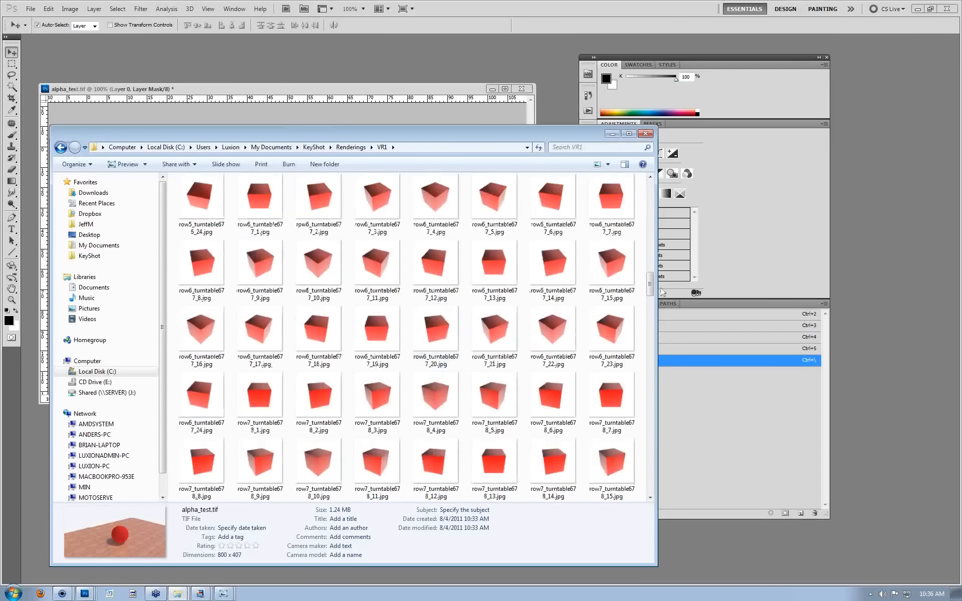
pyautogui.rightClick(647, 212)
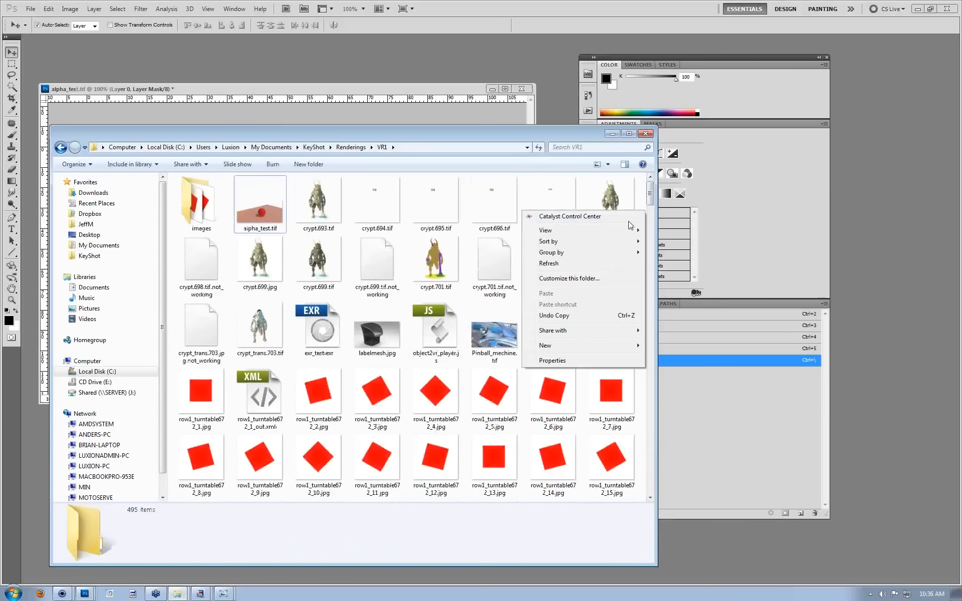
pyautogui.moveTo(605, 247)
pyautogui.click(472, 241)
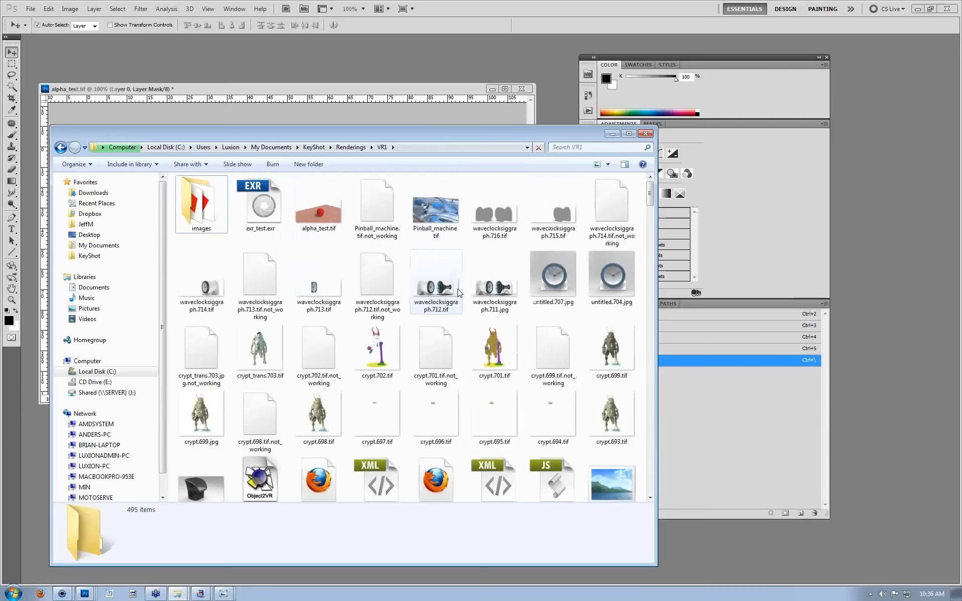
# Open exr_test.exr from the VR1 folder in Photoshop and place its window below the alpha_test.tif image.
pyautogui.click(245, 223)
pyautogui.moveTo(245, 223); pyautogui.dragTo(294, 47)
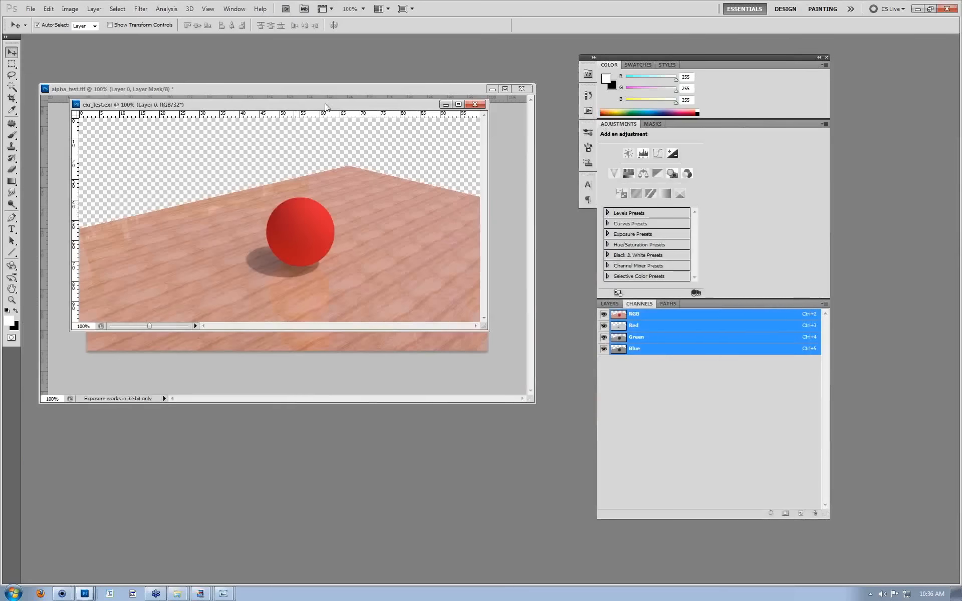
pyautogui.moveTo(325, 107); pyautogui.dragTo(308, 342)
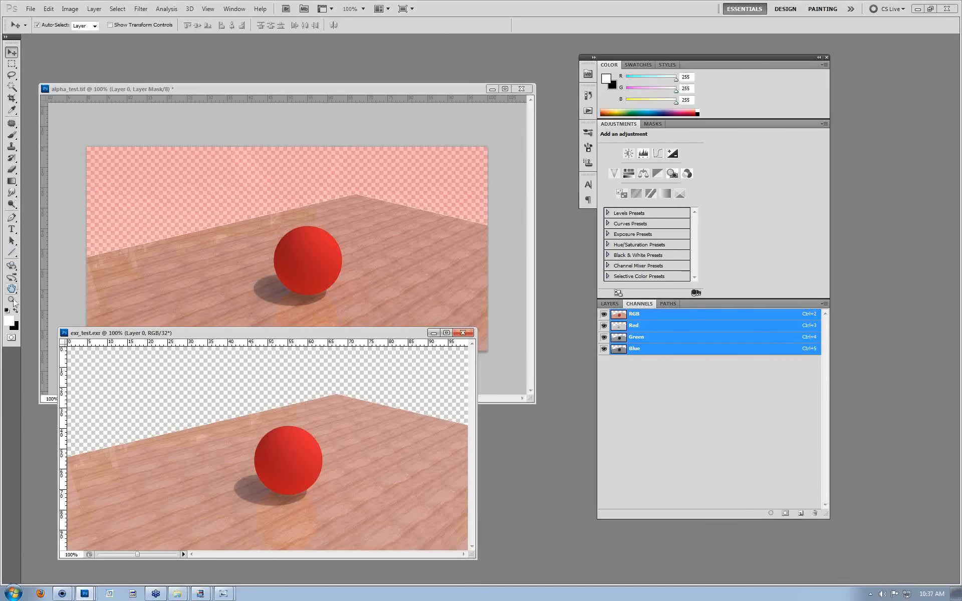
# Sample several wood floor colours in exr_test.exr with the foreground colour picker to inspect their 32-bit values, and cancel the picker.
pyautogui.click(8, 320)
pyautogui.moveTo(284, 468); pyautogui.dragTo(287, 453)
pyautogui.moveTo(222, 412); pyautogui.dragTo(224, 433)
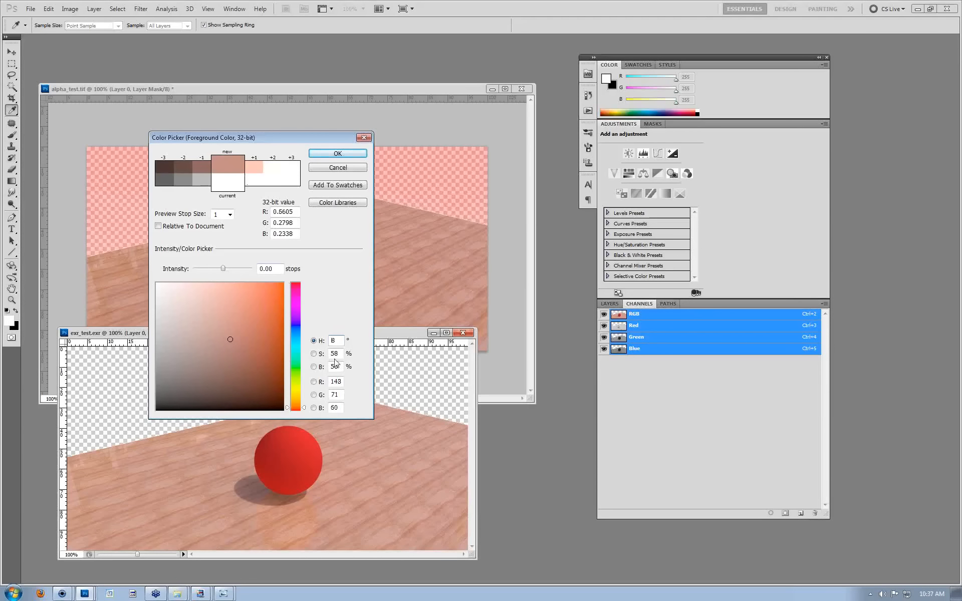
pyautogui.click(349, 168)
# Bring alpha_test.tif forward, sample colours with the foreground colour picker to compare its 8-bit values, and cancel the picker.
pyautogui.moveTo(354, 91); pyautogui.dragTo(382, 65)
pyautogui.click(9, 320)
pyautogui.moveTo(316, 141); pyautogui.dragTo(702, 133)
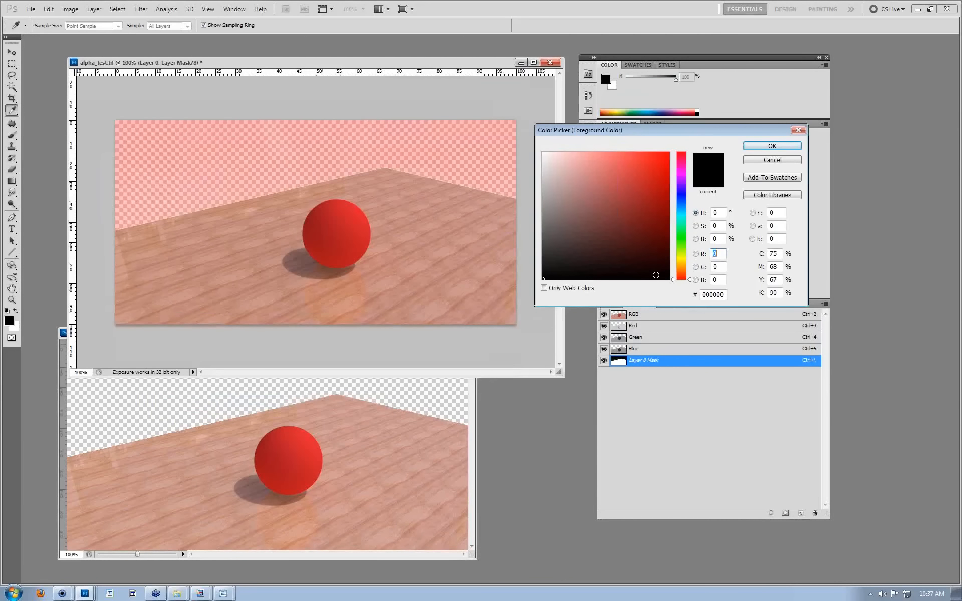
pyautogui.moveTo(663, 256); pyautogui.dragTo(436, 86)
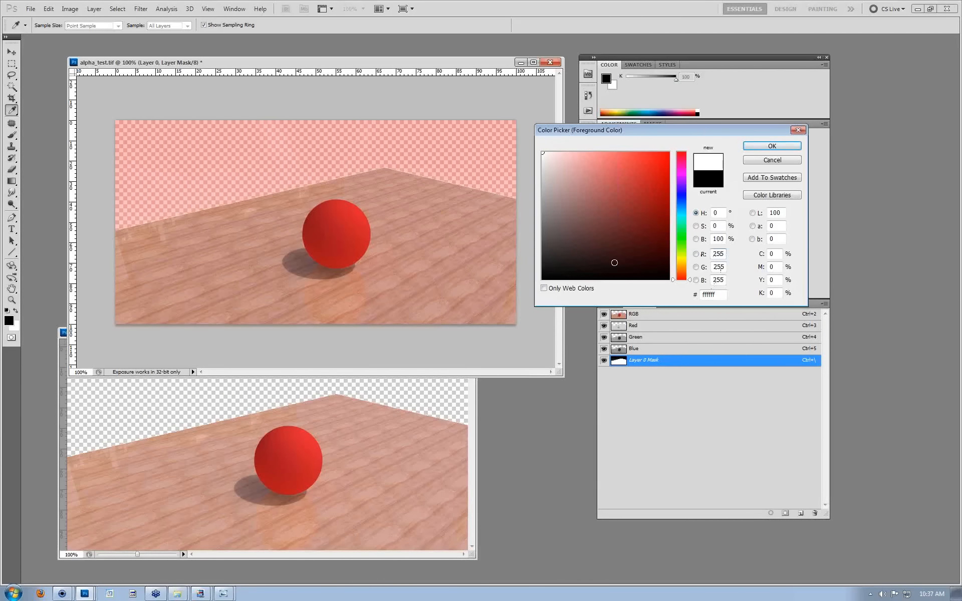
pyautogui.click(378, 406)
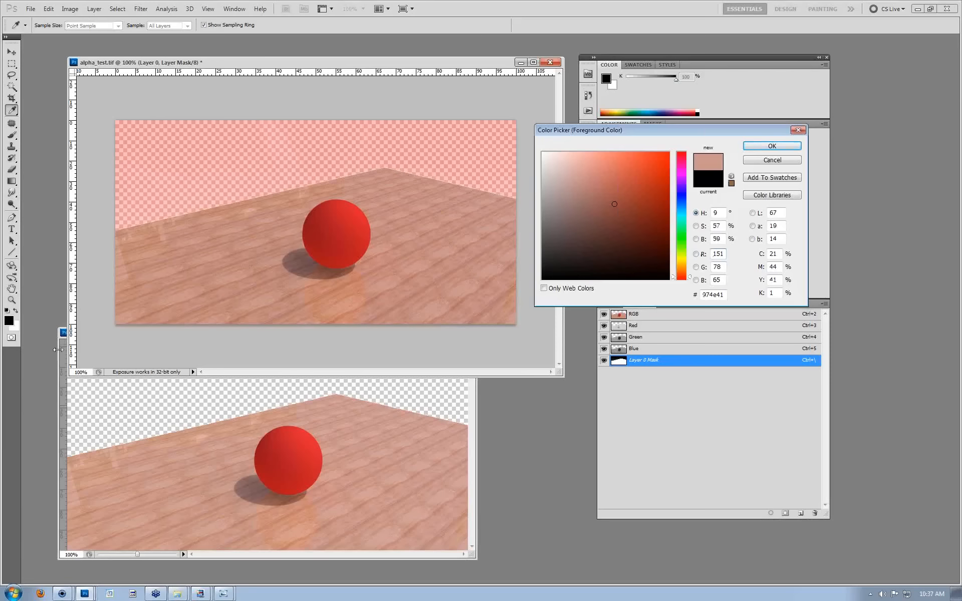
pyautogui.moveTo(59, 348); pyautogui.dragTo(142, 275)
pyautogui.click(771, 160)
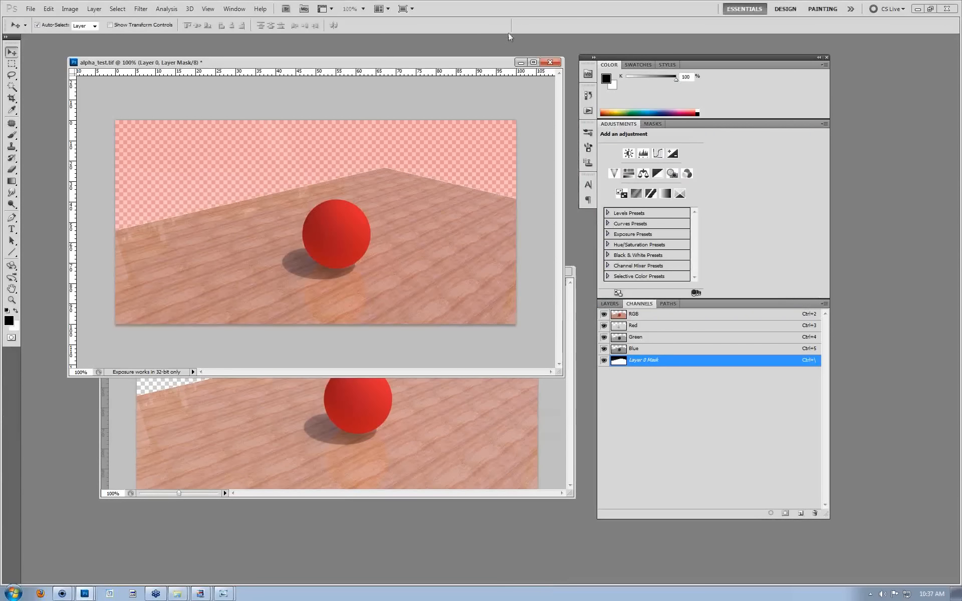
# Minimize alpha_test.tif, place exr_test.exr in clear view and try an Exposure adjustment of +0.52 on it.
pyautogui.click(521, 62)
pyautogui.moveTo(373, 275); pyautogui.dragTo(313, 148)
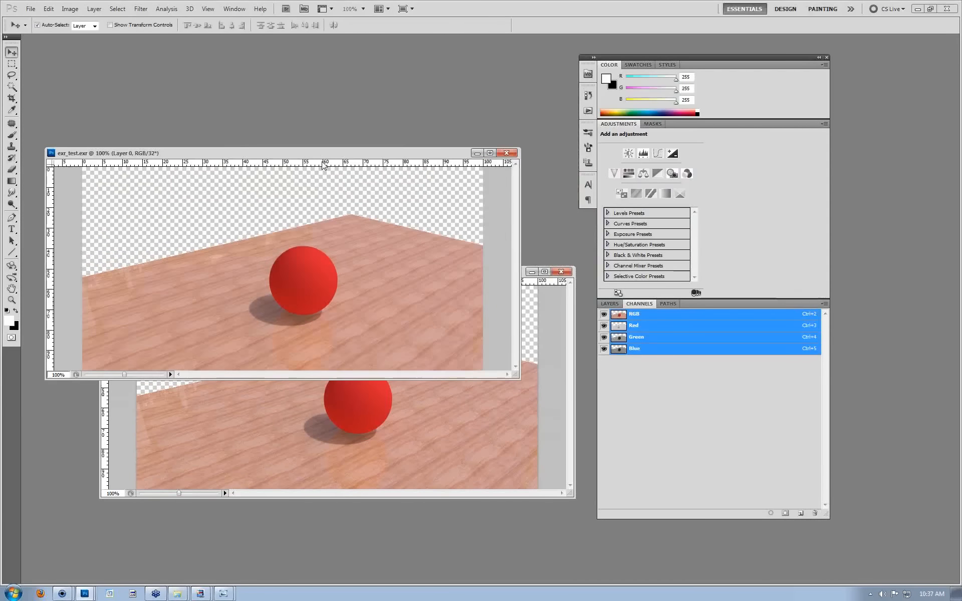
pyautogui.click(70, 8)
pyautogui.moveTo(101, 34)
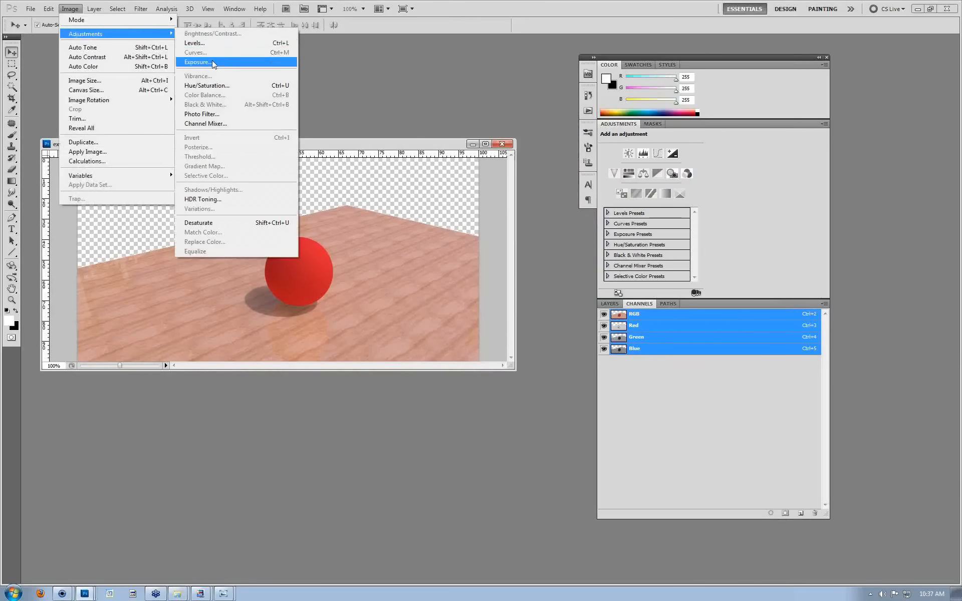
pyautogui.click(213, 62)
pyautogui.moveTo(635, 183)
pyautogui.mouseDown()
pyautogui.moveTo(597, 183)
pyautogui.moveTo(662, 183)
pyautogui.moveTo(645, 181)
pyautogui.mouseUp()
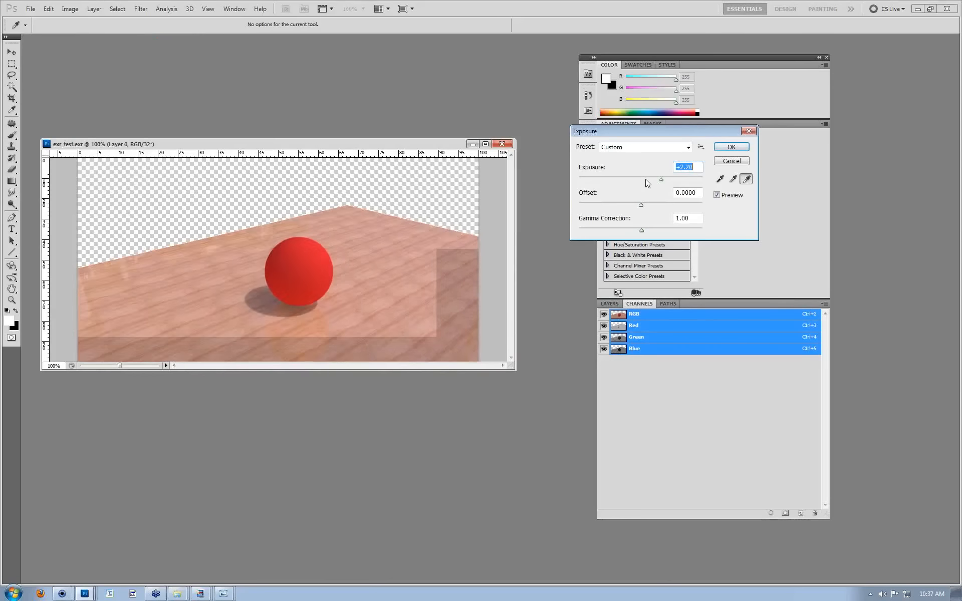
# Restore alpha_test.tif, cancel the Exposure adjustment on exr_test.exr and make alpha_test.tif the active image.
pyautogui.moveTo(85, 594)
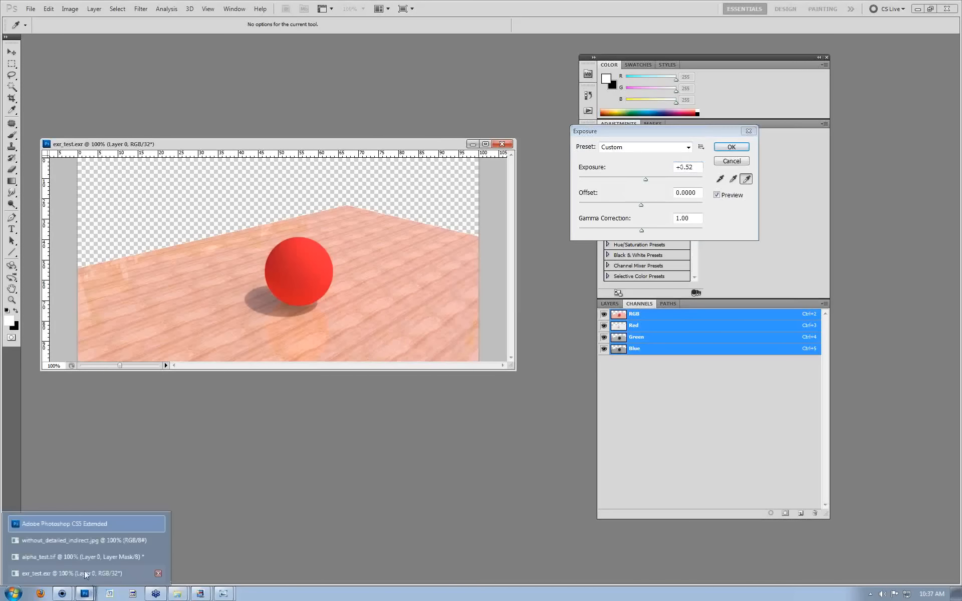
pyautogui.click(87, 561)
pyautogui.click(69, 9)
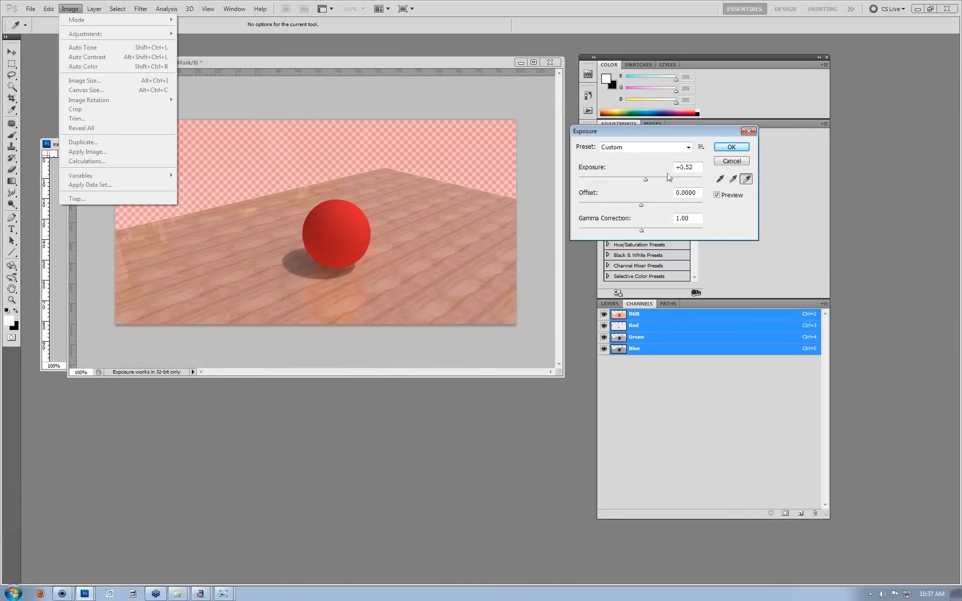
pyautogui.click(515, 49)
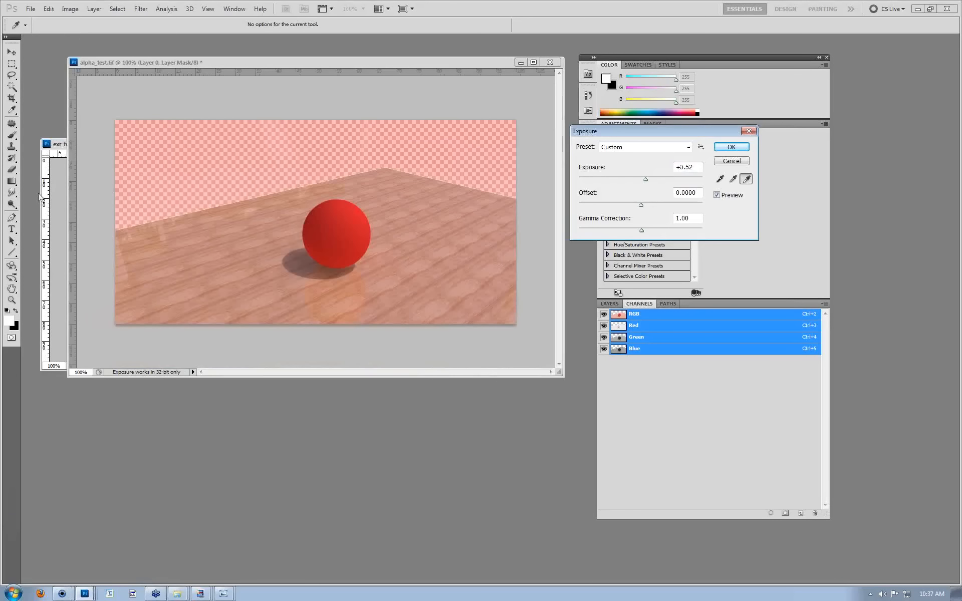
pyautogui.click(736, 161)
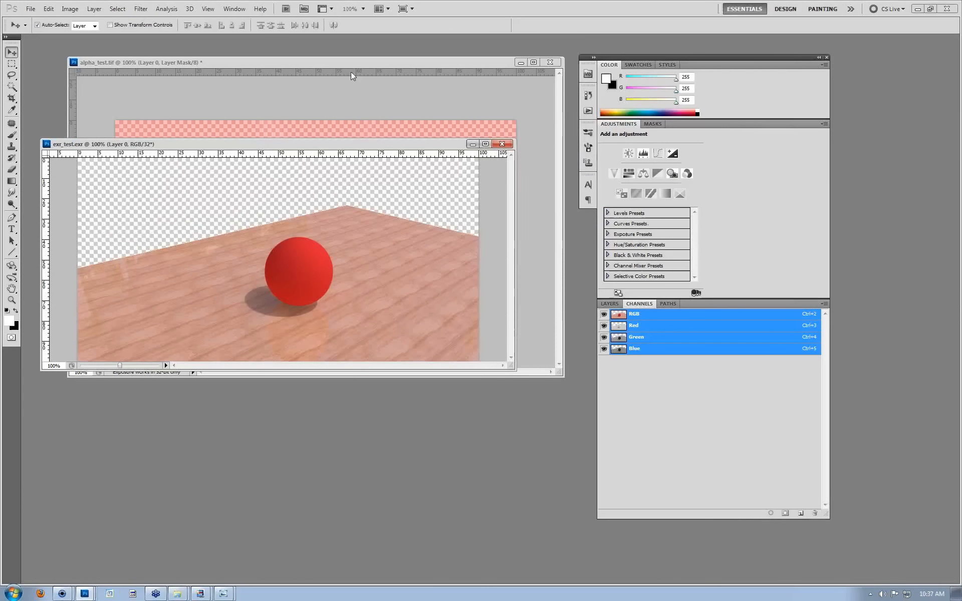
pyautogui.click(352, 76)
pyautogui.click(70, 8)
pyautogui.moveTo(115, 33)
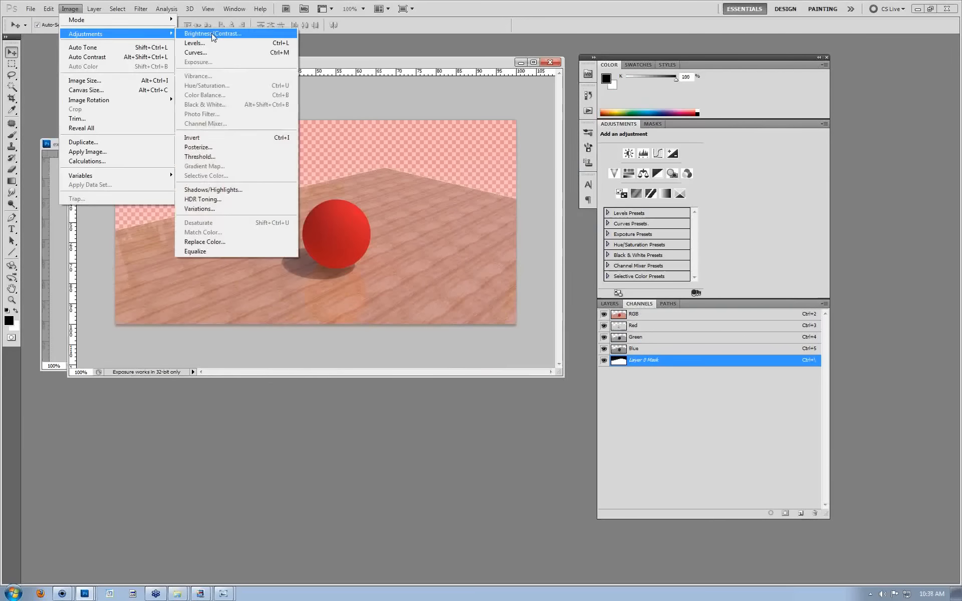
pyautogui.click(213, 34)
pyautogui.moveTo(457, 200); pyautogui.dragTo(477, 199)
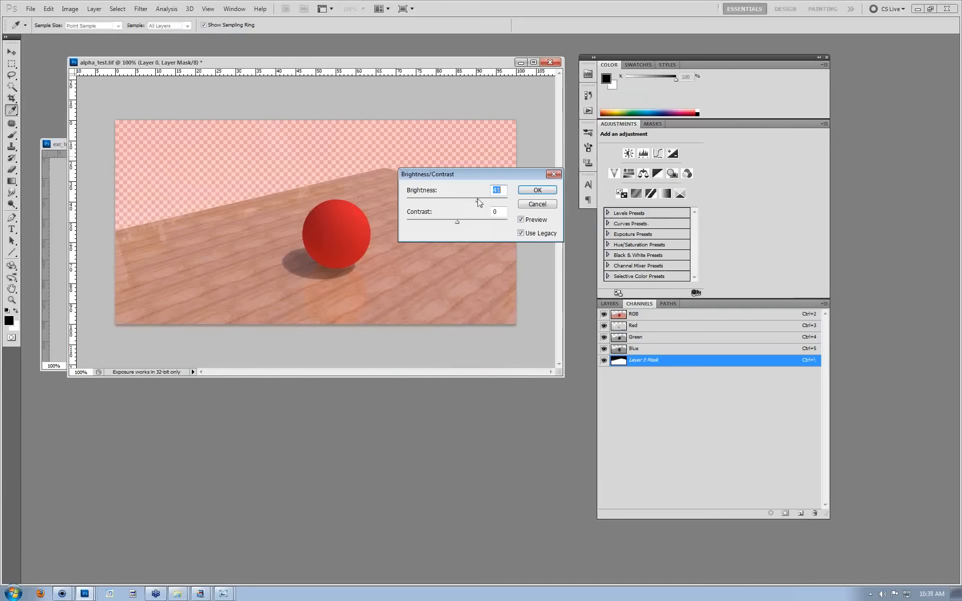
pyautogui.click(537, 204)
# Select the composite RGB channel of alpha_test.tif, preview Brightness/Contrast with brightness 100 and contrast 51, and cancel the adjustment.
pyautogui.click(630, 316)
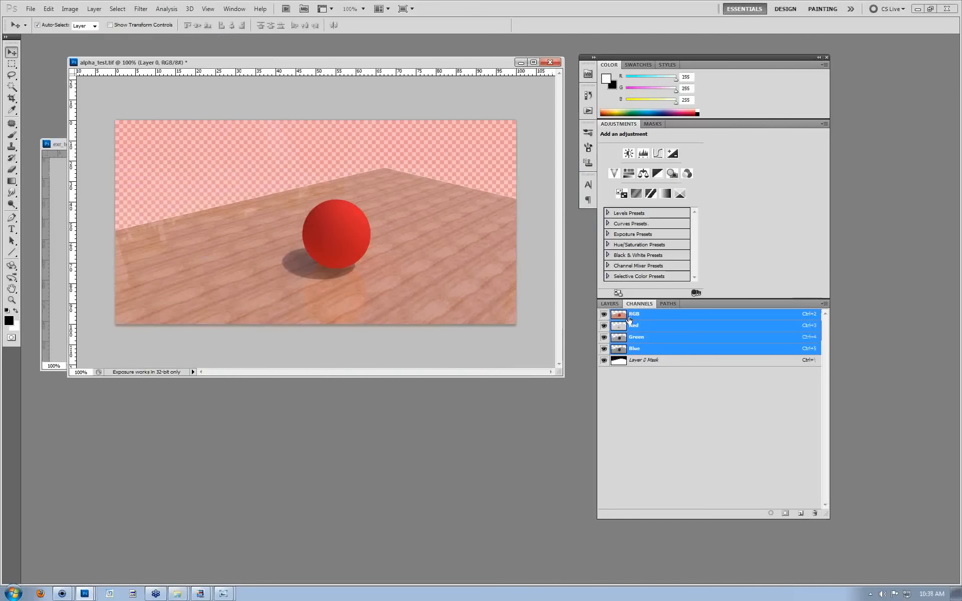
pyautogui.click(70, 9)
pyautogui.moveTo(115, 34)
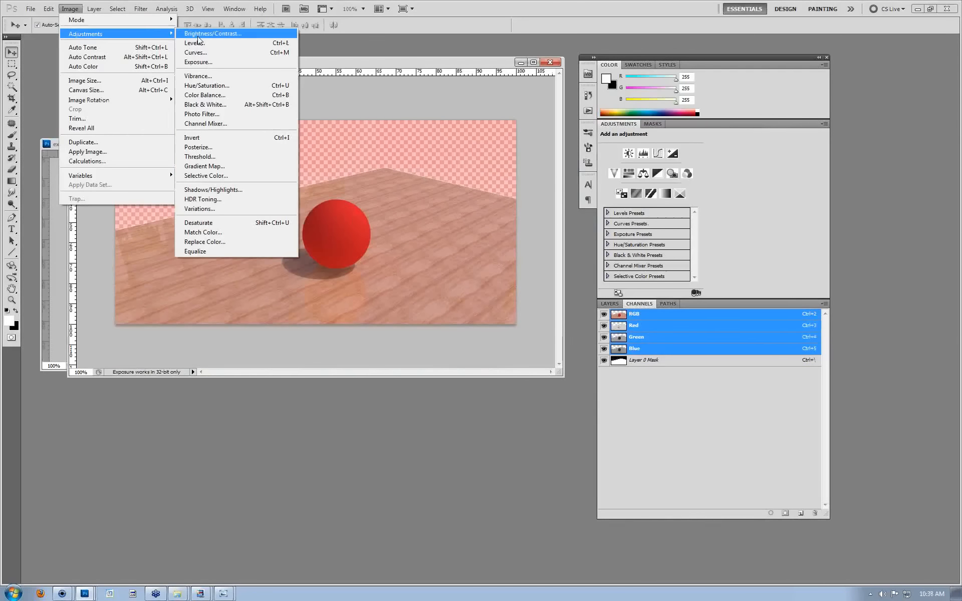
pyautogui.click(198, 34)
pyautogui.moveTo(456, 201); pyautogui.dragTo(513, 207)
pyautogui.moveTo(456, 222); pyautogui.dragTo(484, 233)
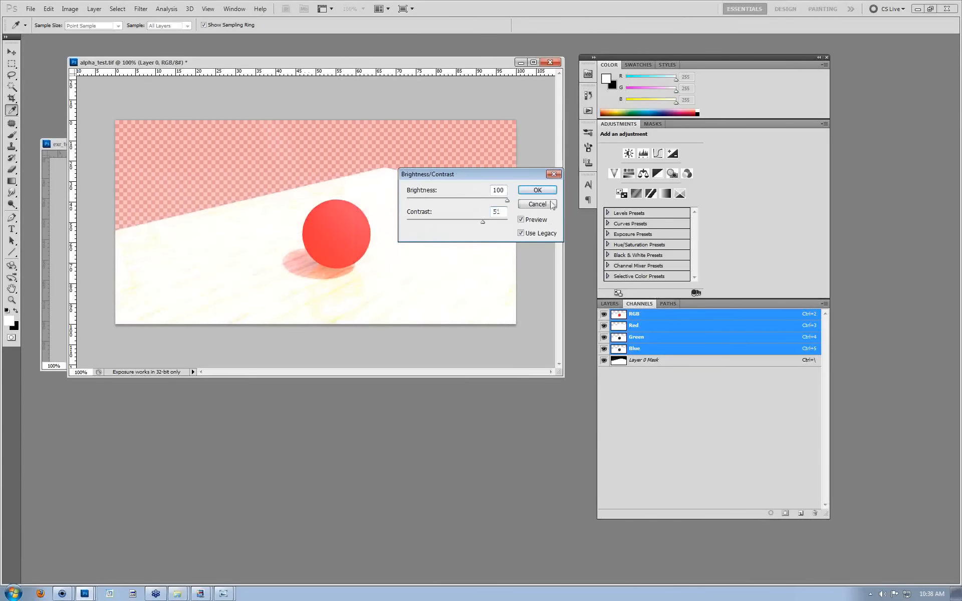
pyautogui.click(537, 203)
# Switch to Photomatix Pro and bring up the Barn Exposures folder inside Image Creation Techniques 2.
pyautogui.moveTo(200, 593)
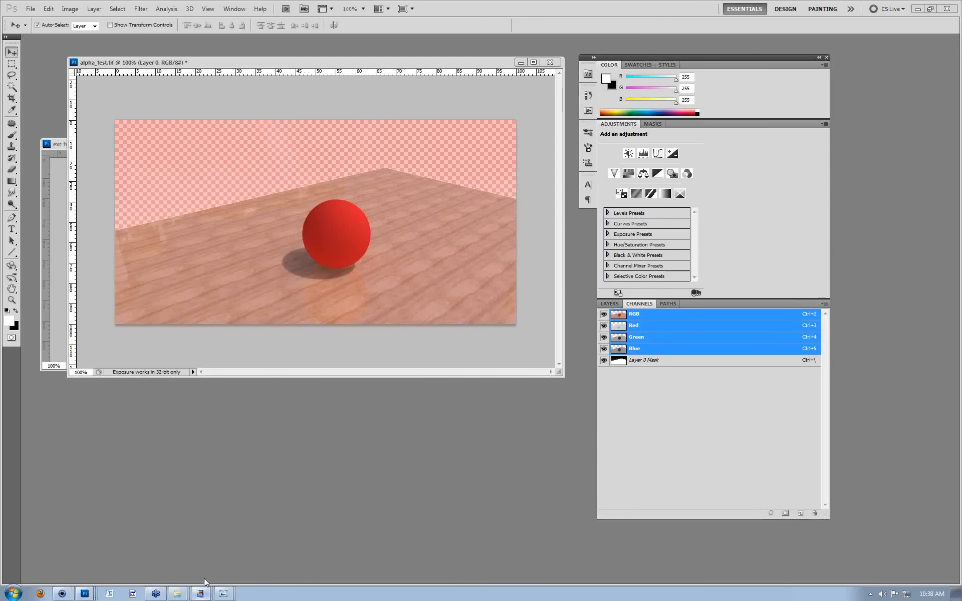
pyautogui.click(200, 573)
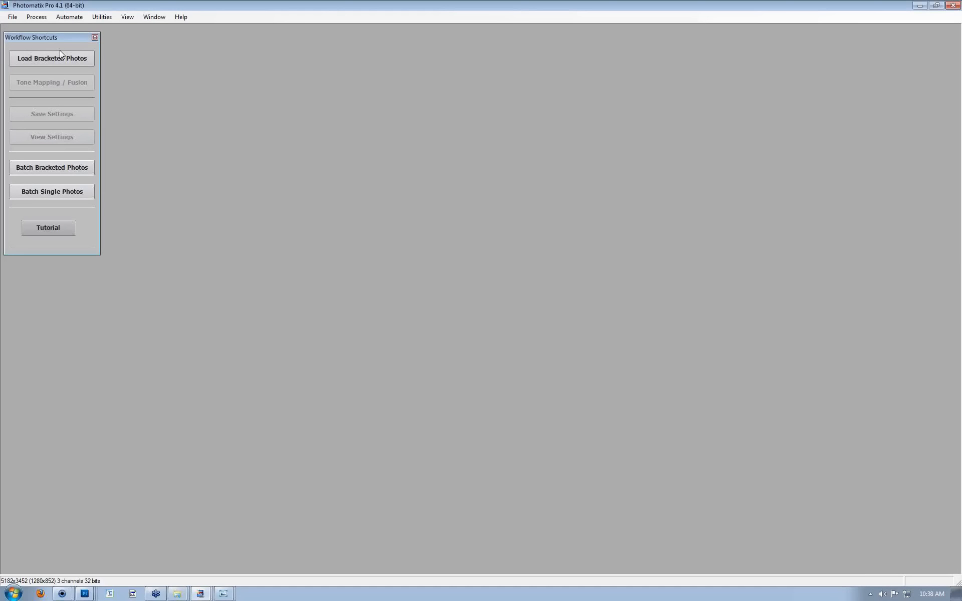
pyautogui.click(177, 593)
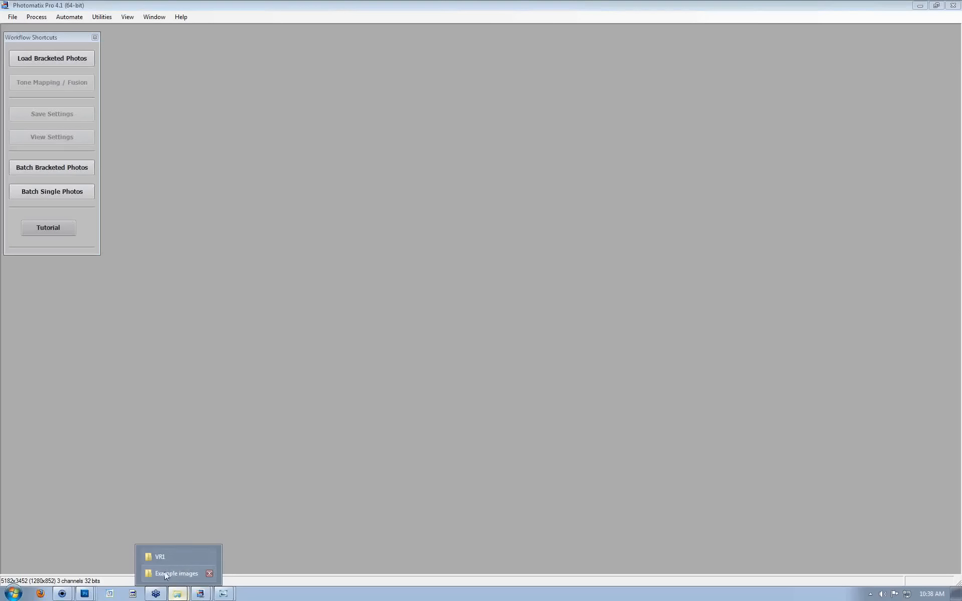
pyautogui.click(173, 574)
pyautogui.click(168, 118)
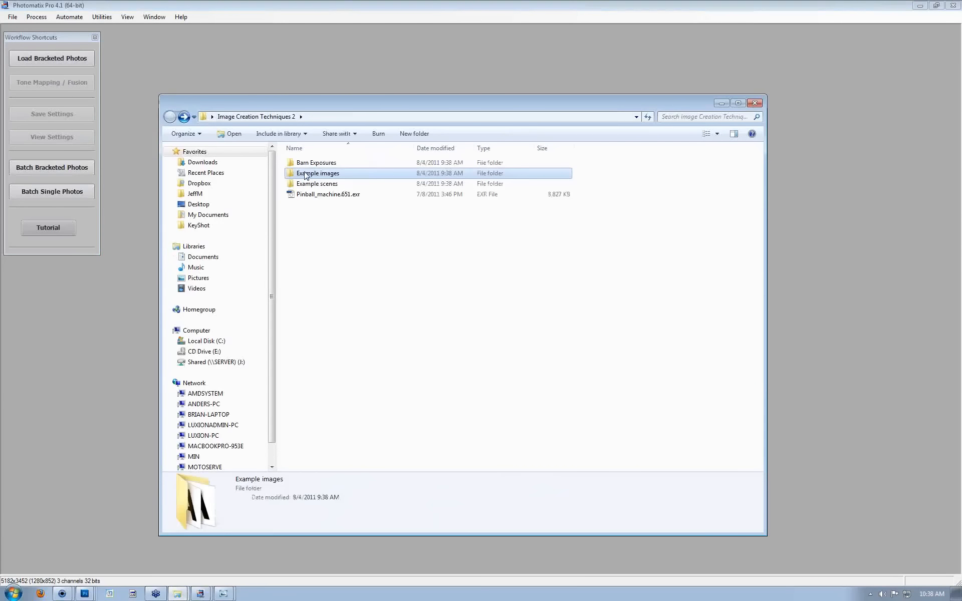
pyautogui.click(314, 164)
pyautogui.click(314, 164)
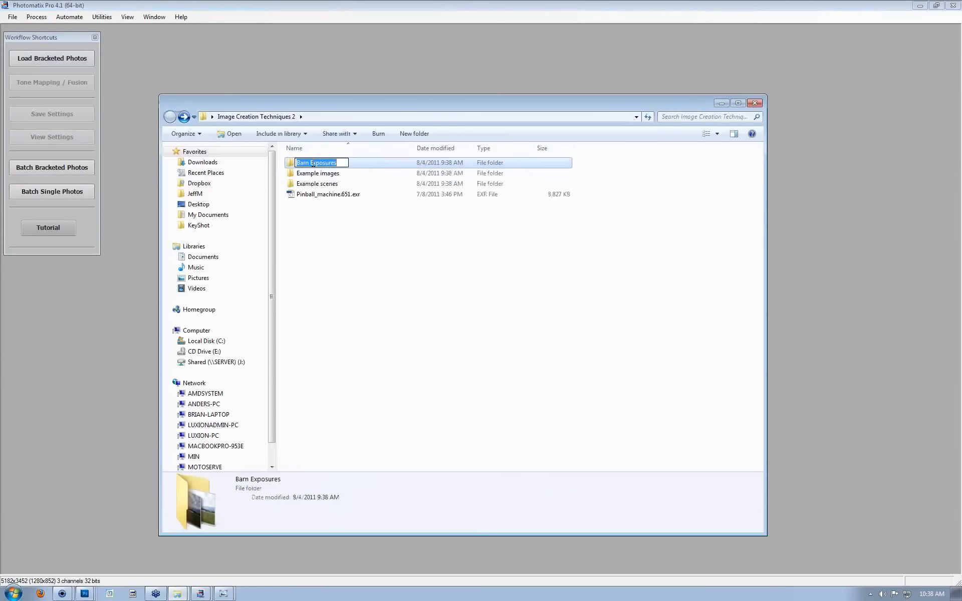
pyautogui.doubleClick(373, 163)
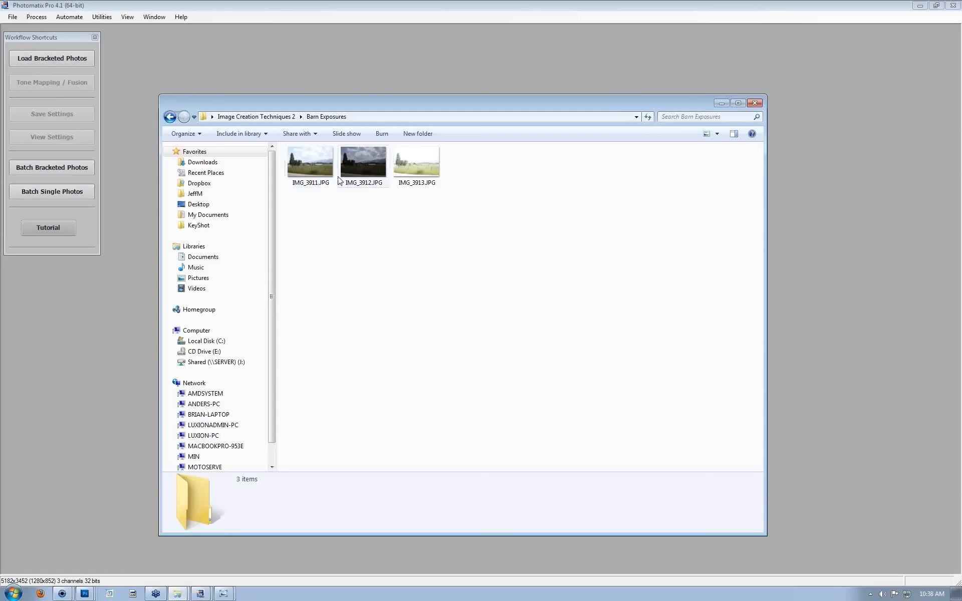
# View the bracketed photos IMG_3911.JPG, IMG_3912.JPG and IMG_3913.JPG in the photo viewer to compare their exposures, and close it.
pyautogui.doubleClick(314, 182)
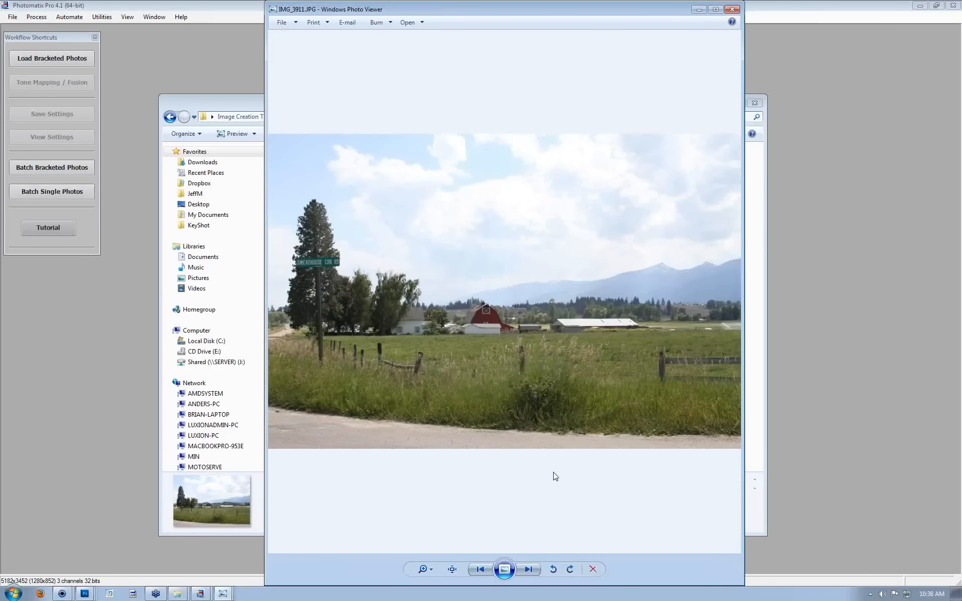
pyautogui.scroll(-1, 500, 409)
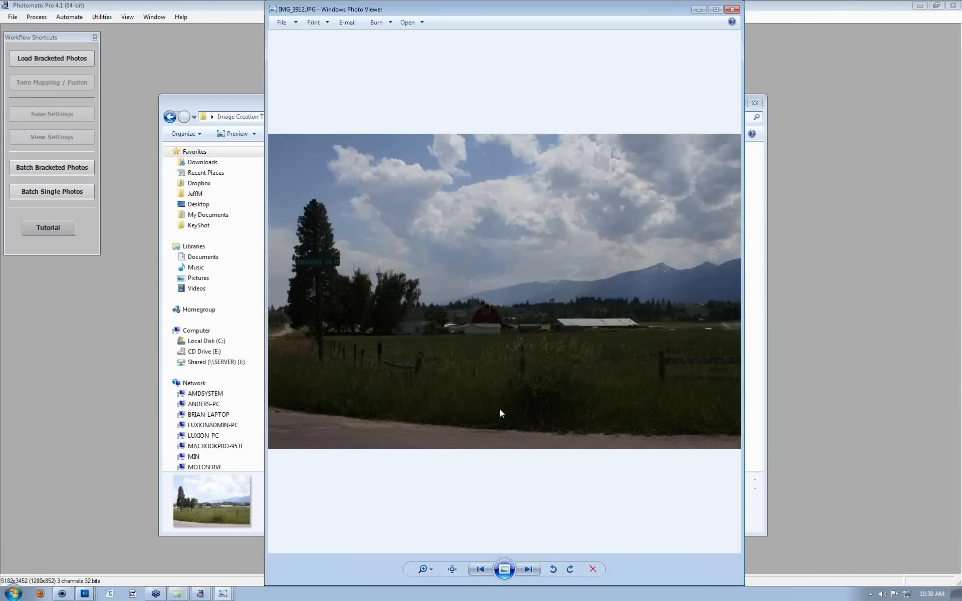
pyautogui.scroll(-1, 489, 270)
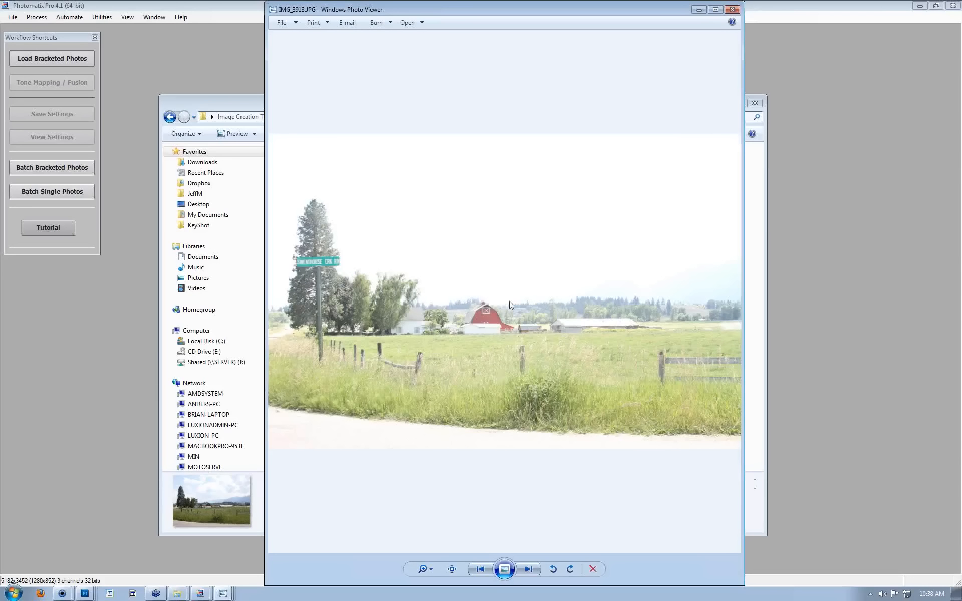
pyautogui.scroll(1, 510, 304)
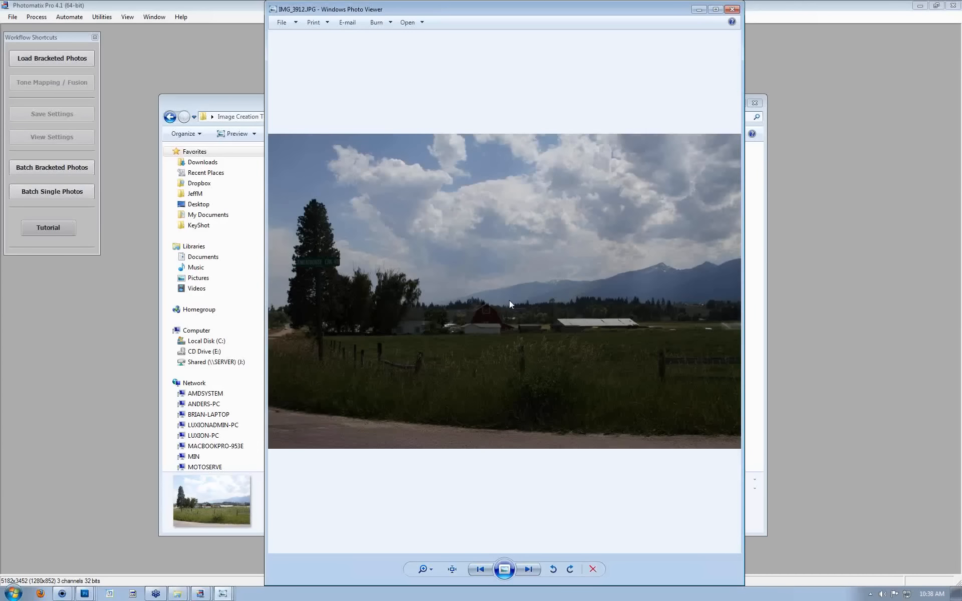
pyautogui.click(731, 9)
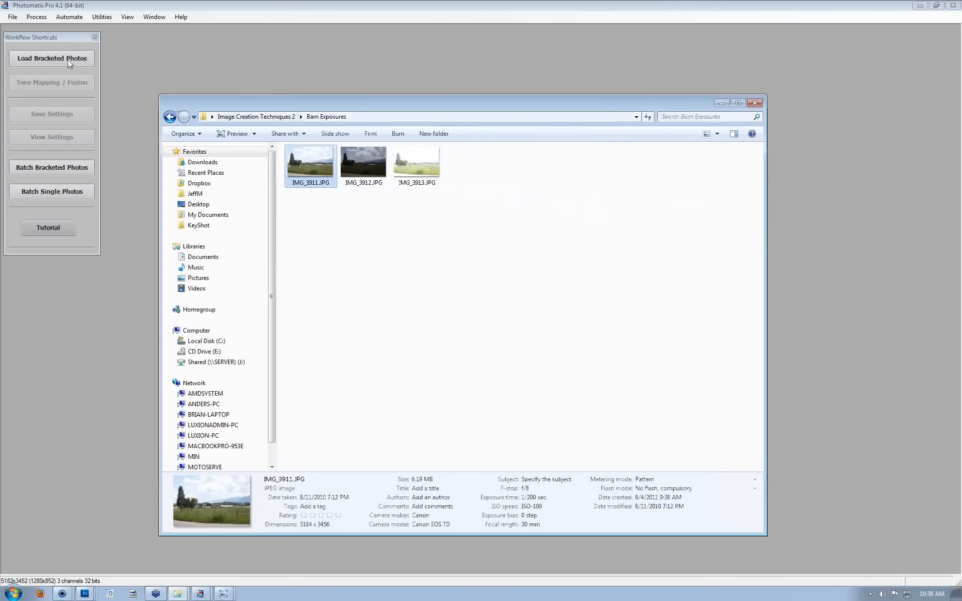
# Load the bracketed photos IMG_3911.JPG to IMG_3913.JPG, aligning the source images by matching features and cropping them.
pyautogui.click(52, 58)
pyautogui.click(543, 275)
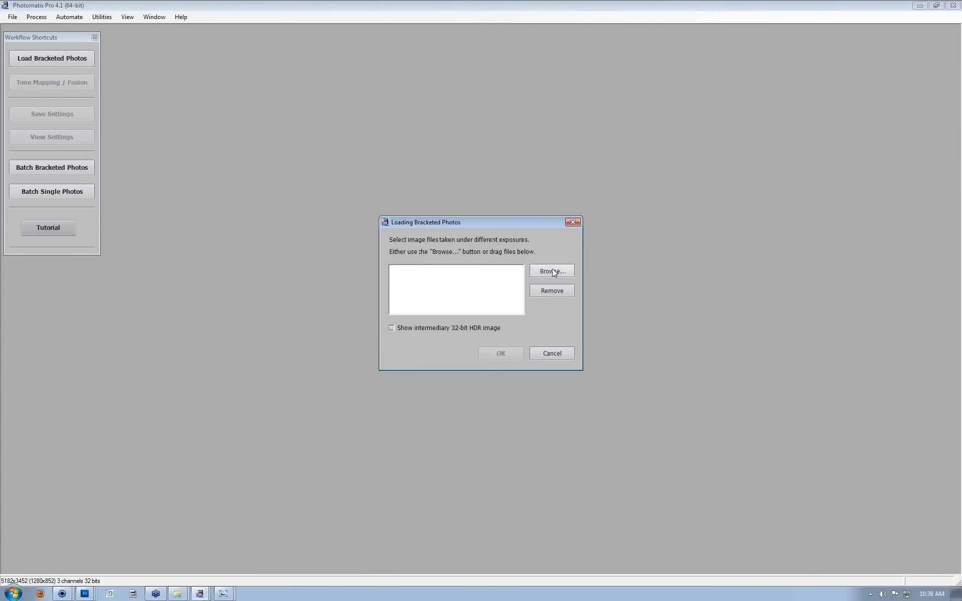
pyautogui.moveTo(218, 114); pyautogui.dragTo(78, 52)
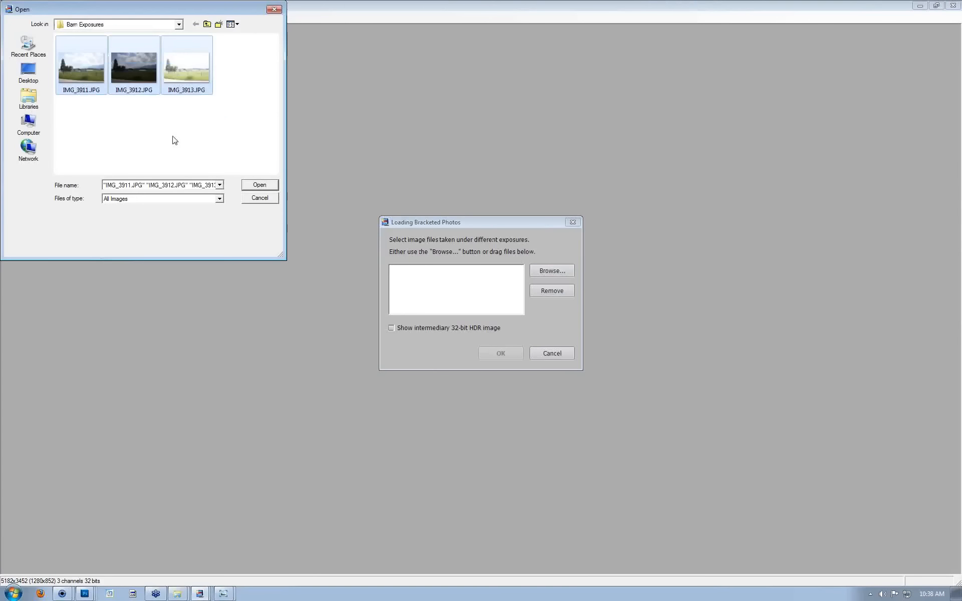
pyautogui.click(249, 186)
pyautogui.click(503, 355)
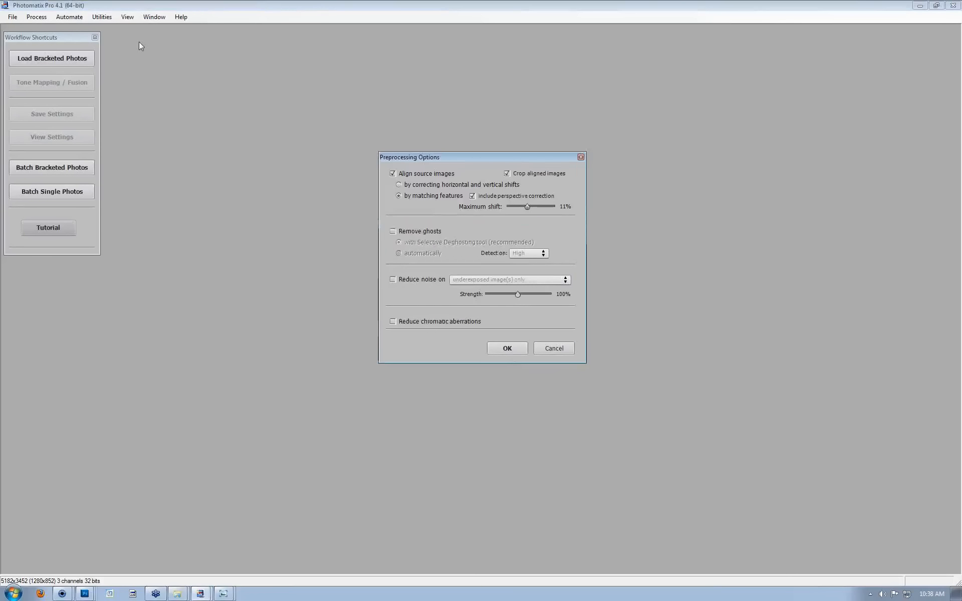
pyautogui.click(516, 354)
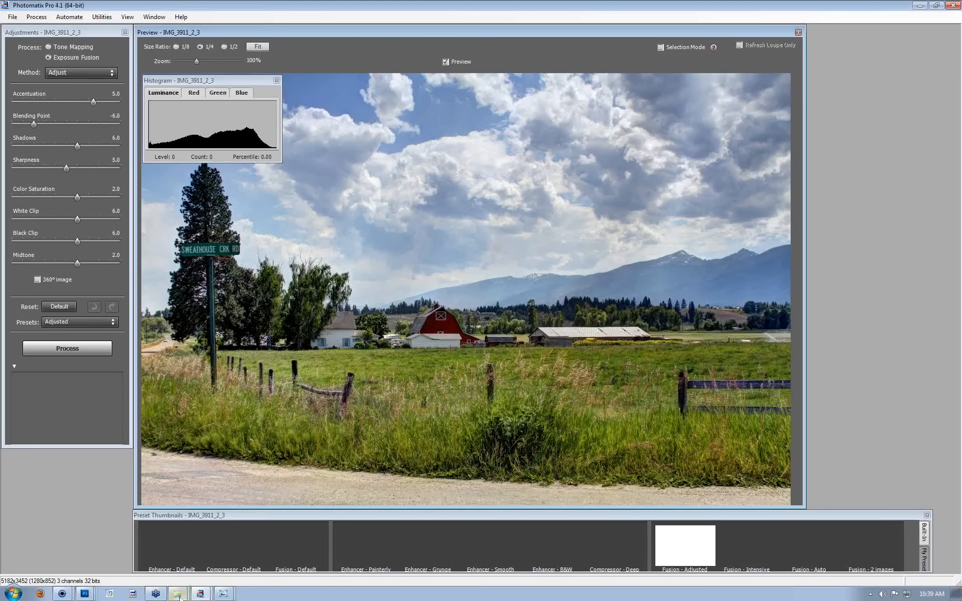
# Recheck the source photos in the Barn Exposures folder, minimize it, and apply the Enhancer - Default preset to the merged image.
pyautogui.moveTo(177, 593)
pyautogui.click(178, 573)
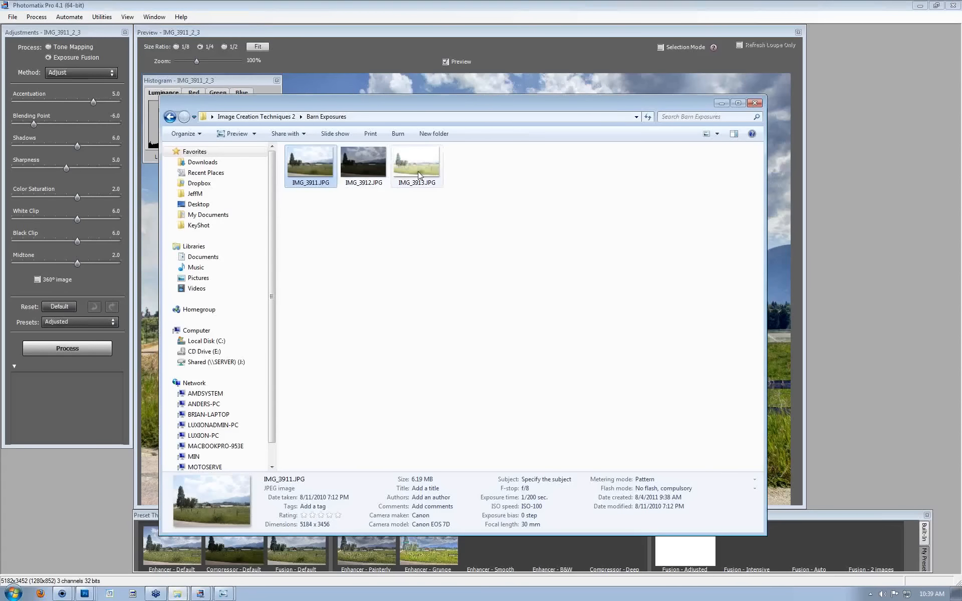
pyautogui.click(721, 104)
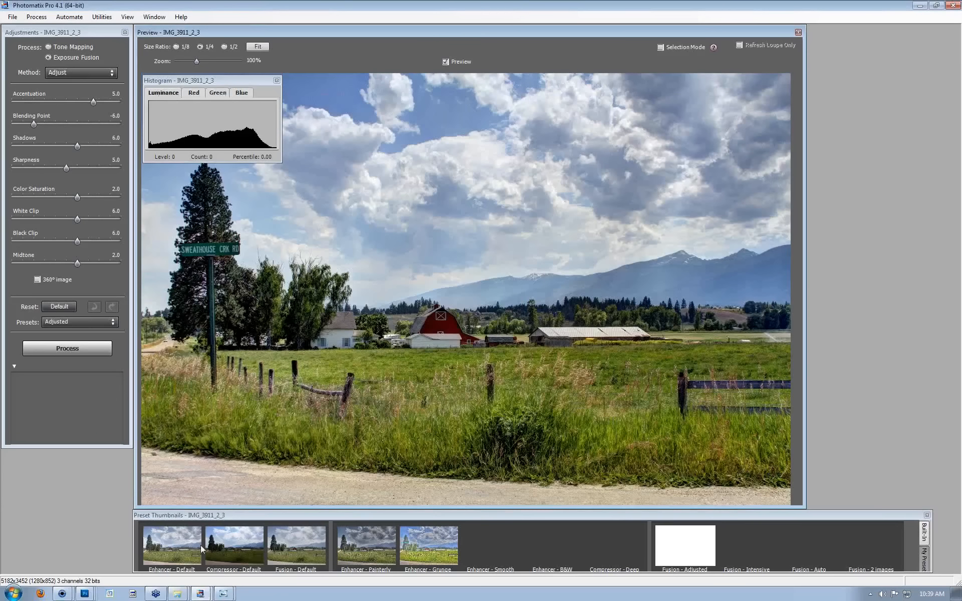
pyautogui.click(179, 548)
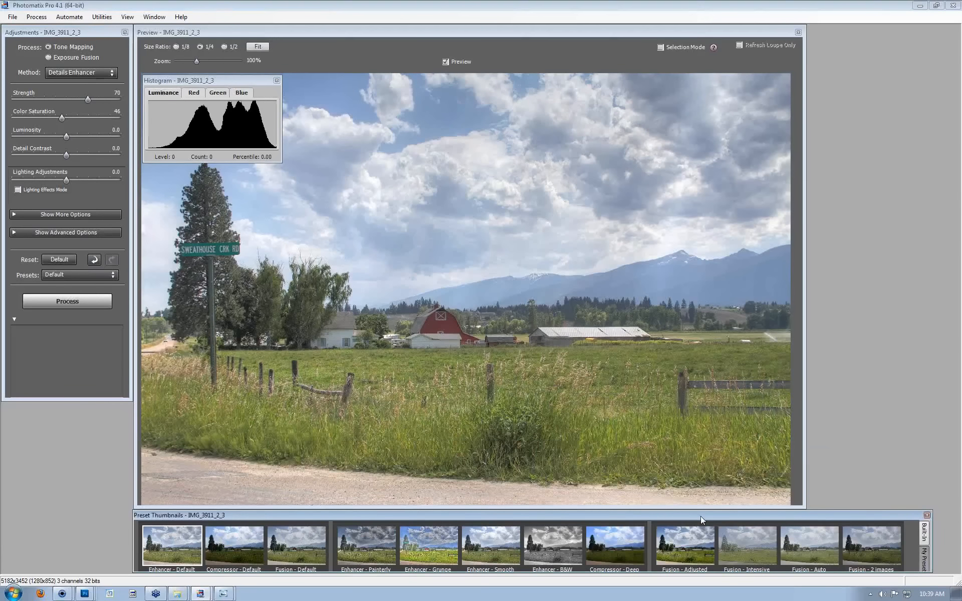
# Move the preset thumbnails over the preview and try the Fusion - Adjusted, Fusion - Intensive and Enhancer - B&W presets on the photo.
pyautogui.moveTo(702, 520); pyautogui.dragTo(620, 439)
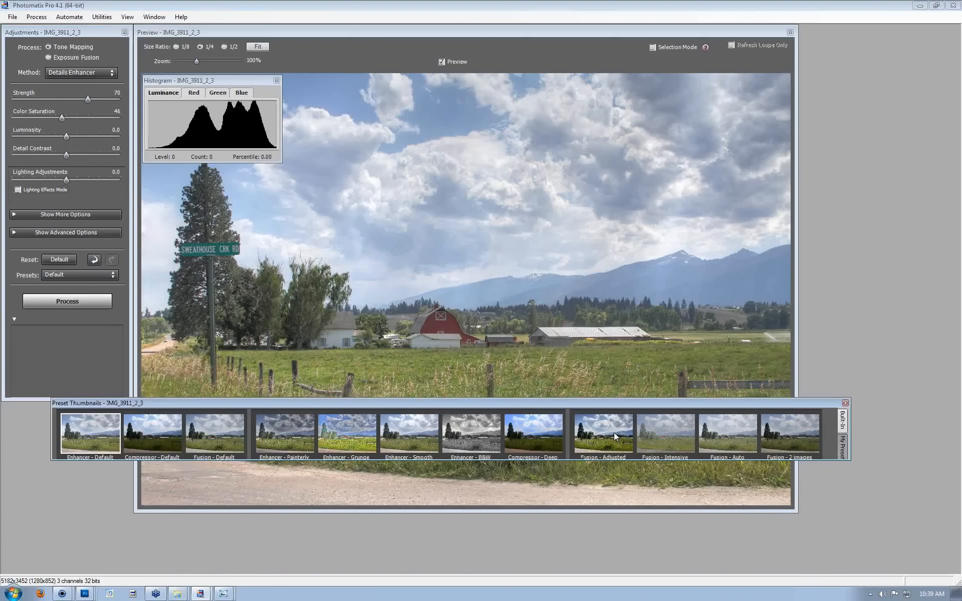
pyautogui.click(615, 435)
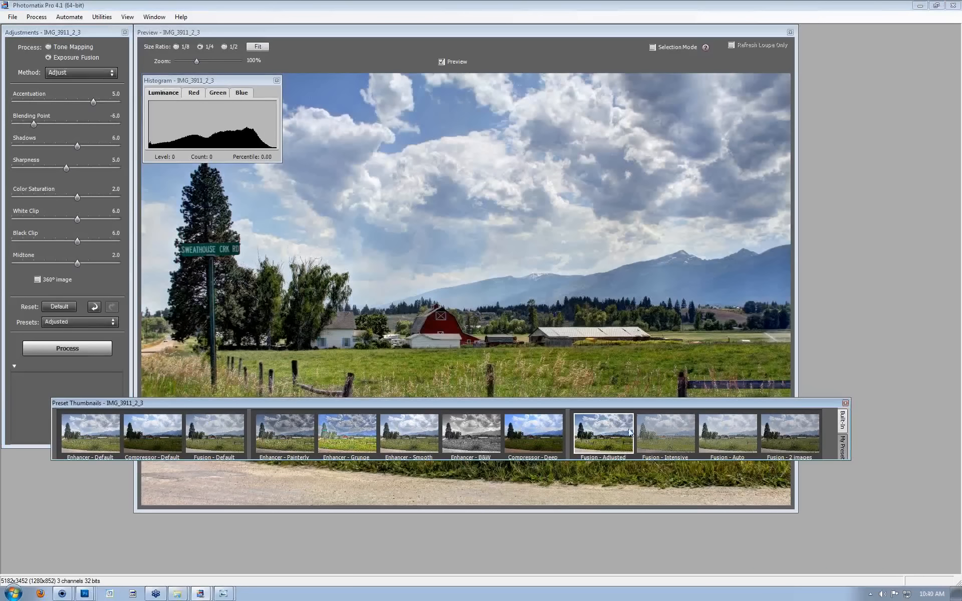
pyautogui.click(676, 433)
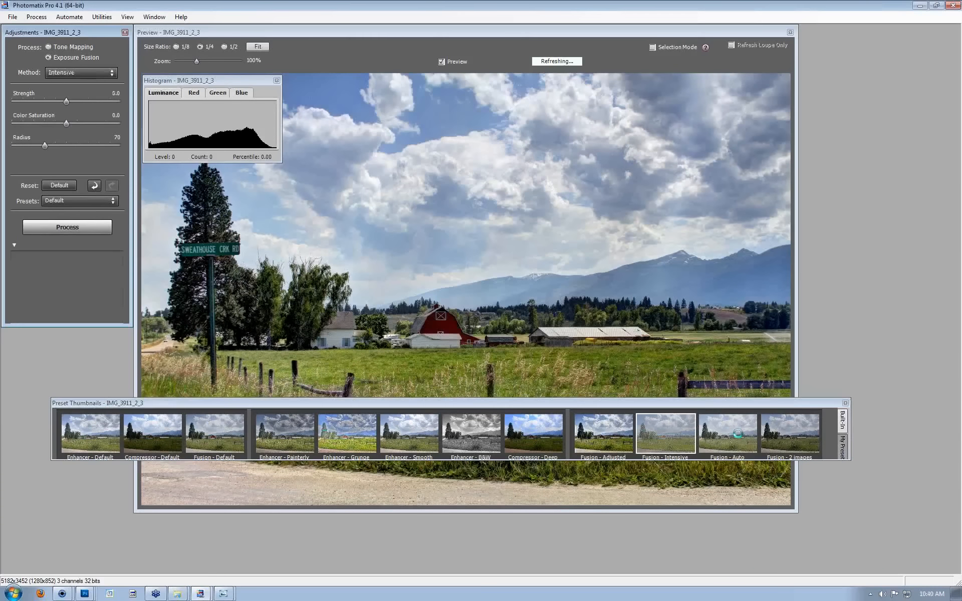
pyautogui.click(465, 434)
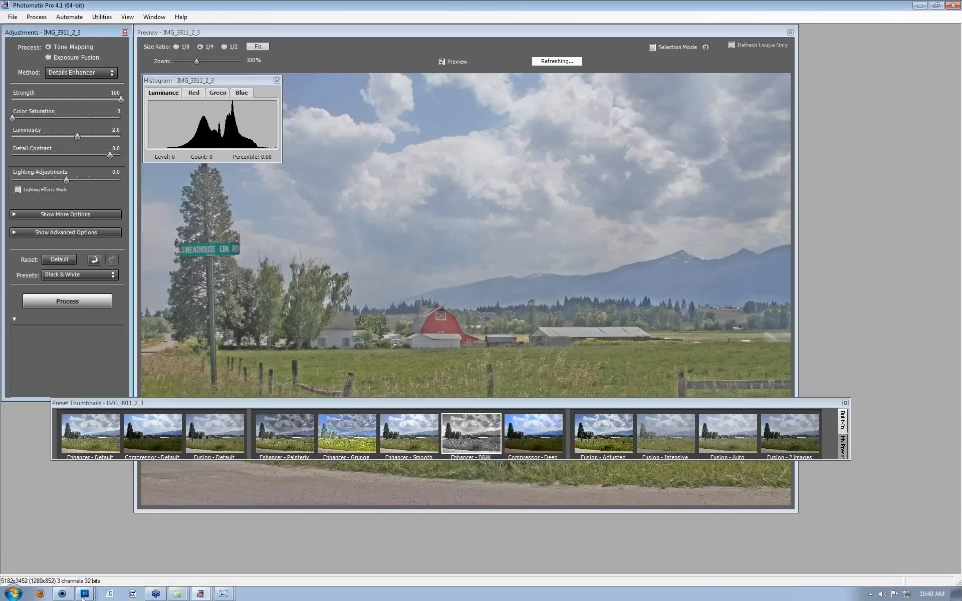
# Switch to KeyShot, close its Render options dialog and minimize the KeyShot window.
pyautogui.click(62, 594)
pyautogui.click(81, 576)
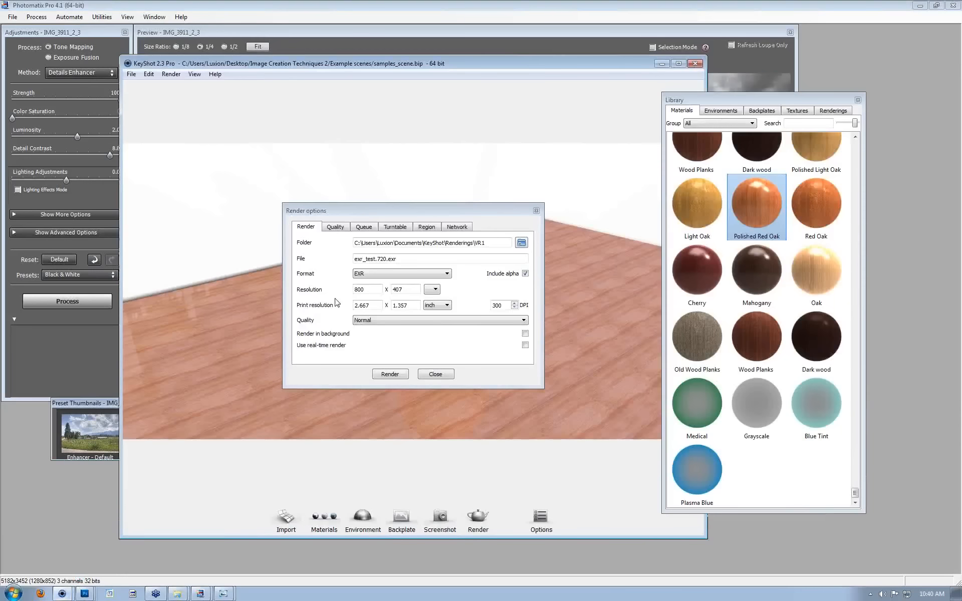
pyautogui.click(536, 211)
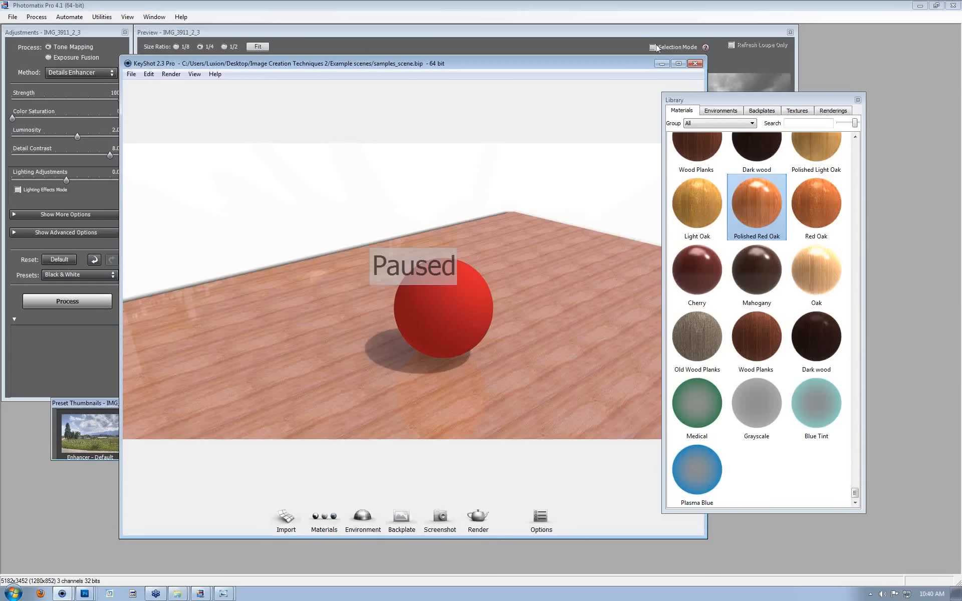
pyautogui.click(661, 63)
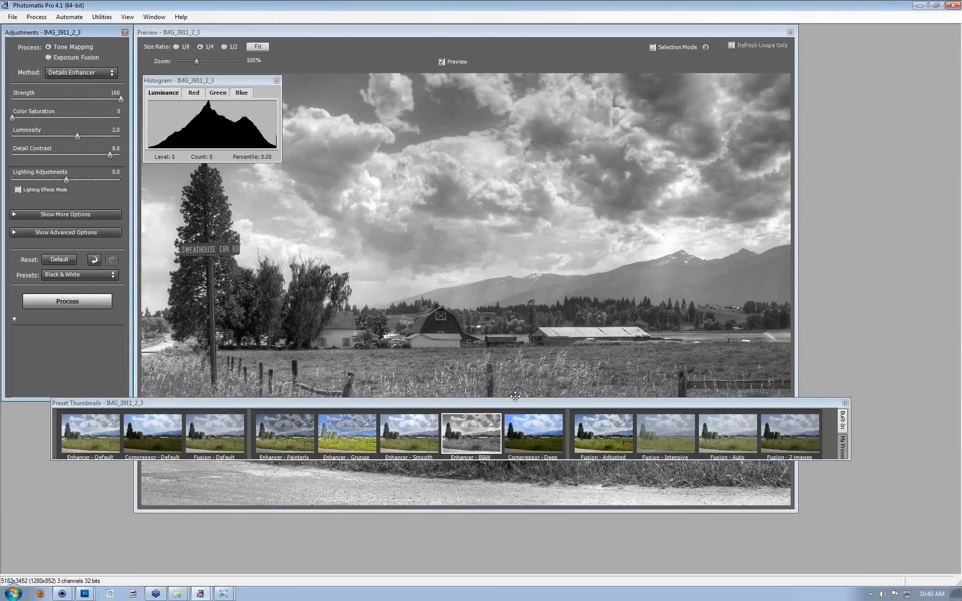
# Move the preset thumbnails below the preview and close both the tone mapping preview and the IMG_3911_2_3 photo.
pyautogui.moveTo(518, 404); pyautogui.dragTo(524, 531)
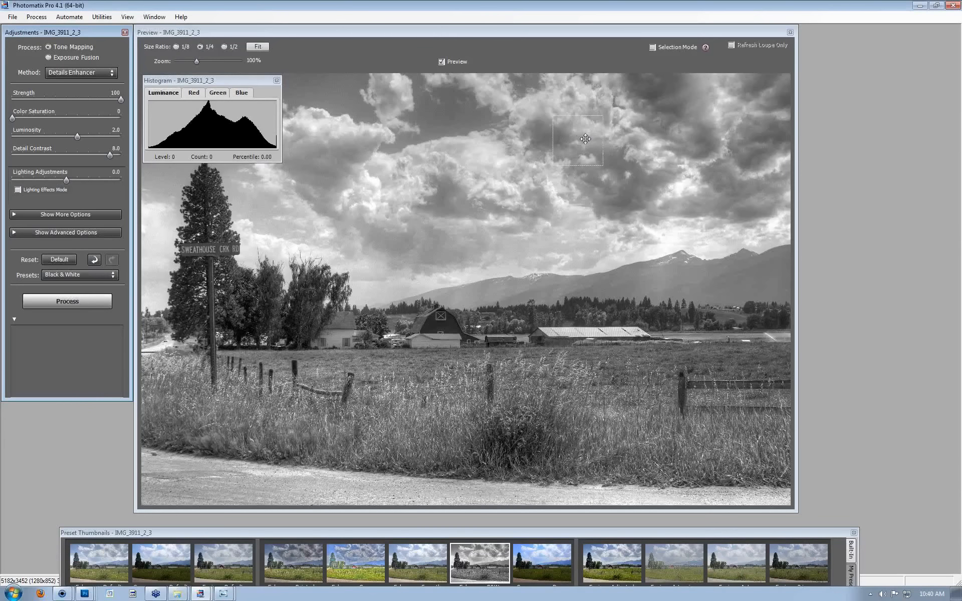
pyautogui.click(790, 33)
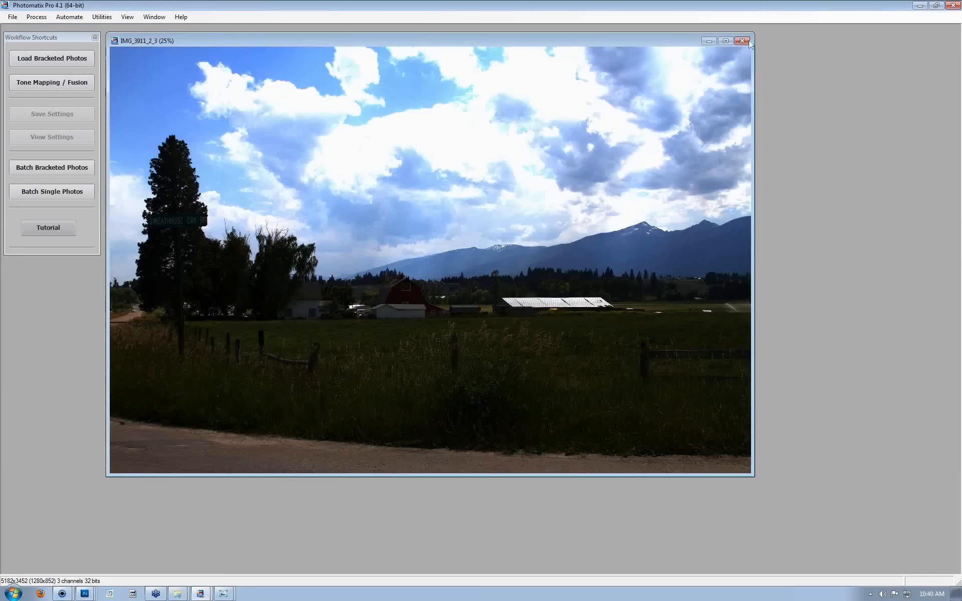
pyautogui.click(497, 331)
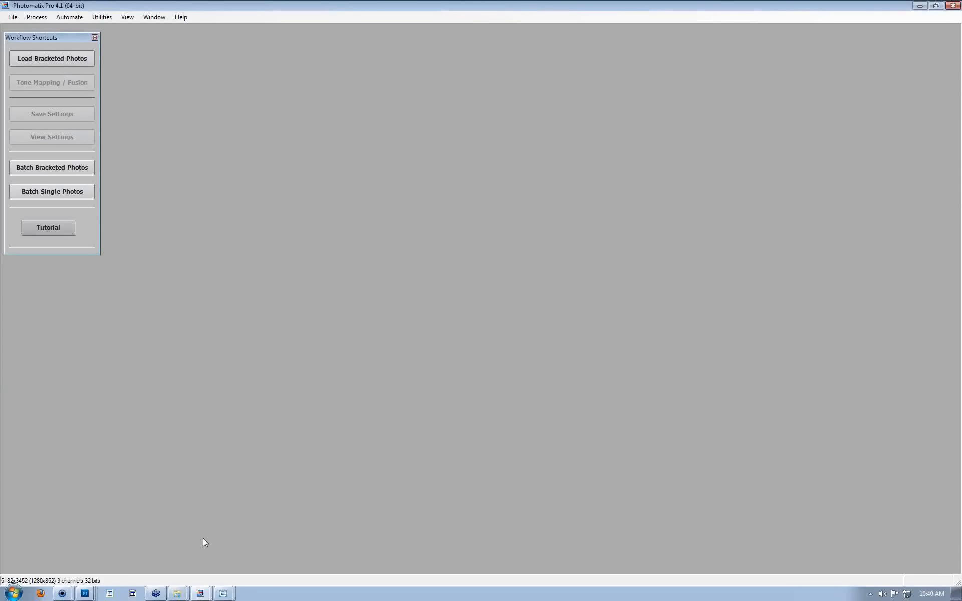
# Try loading Pinball_machine.tif from the VR1 folder into Photomatix Pro, and close the loaded image.
pyautogui.click(178, 595)
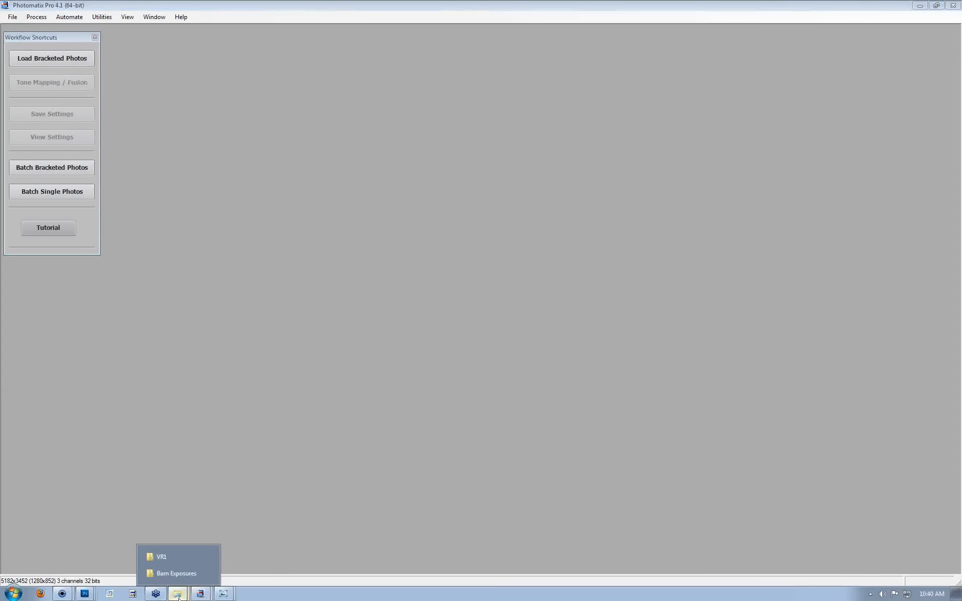
pyautogui.click(169, 560)
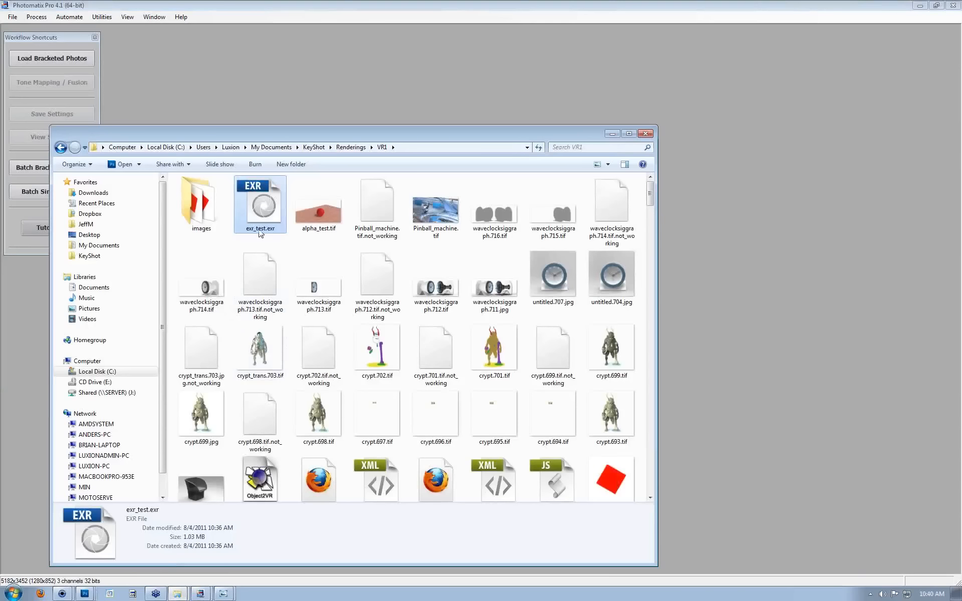
pyautogui.click(435, 224)
pyautogui.moveTo(428, 217); pyautogui.dragTo(469, 70)
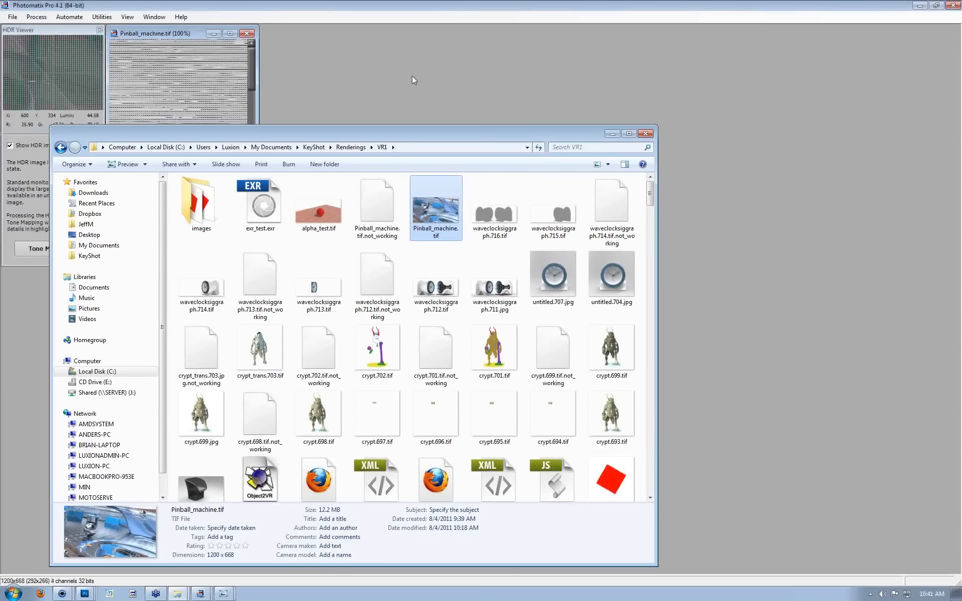
pyautogui.moveTo(258, 134); pyautogui.dragTo(509, 145)
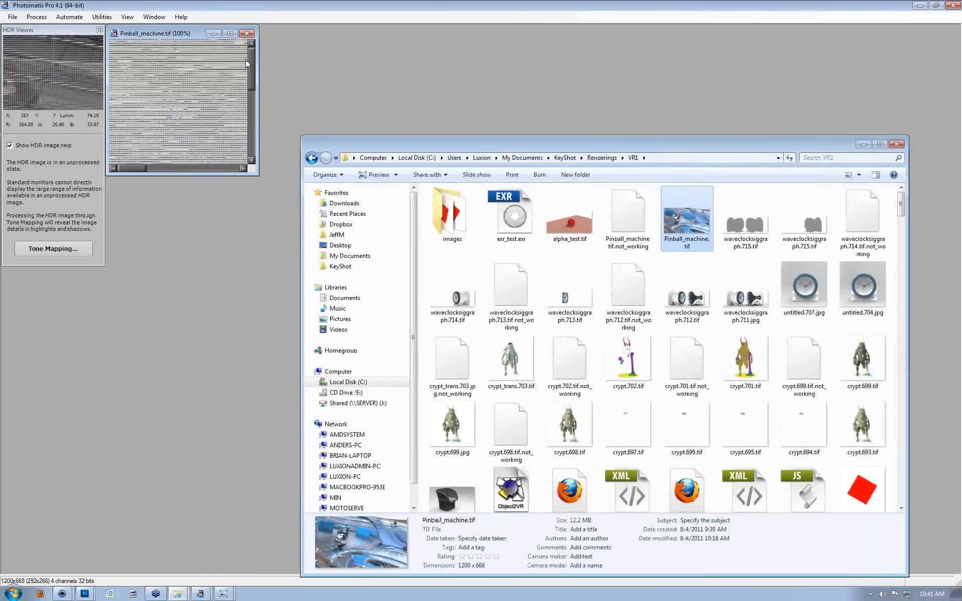
pyautogui.click(246, 60)
pyautogui.click(247, 33)
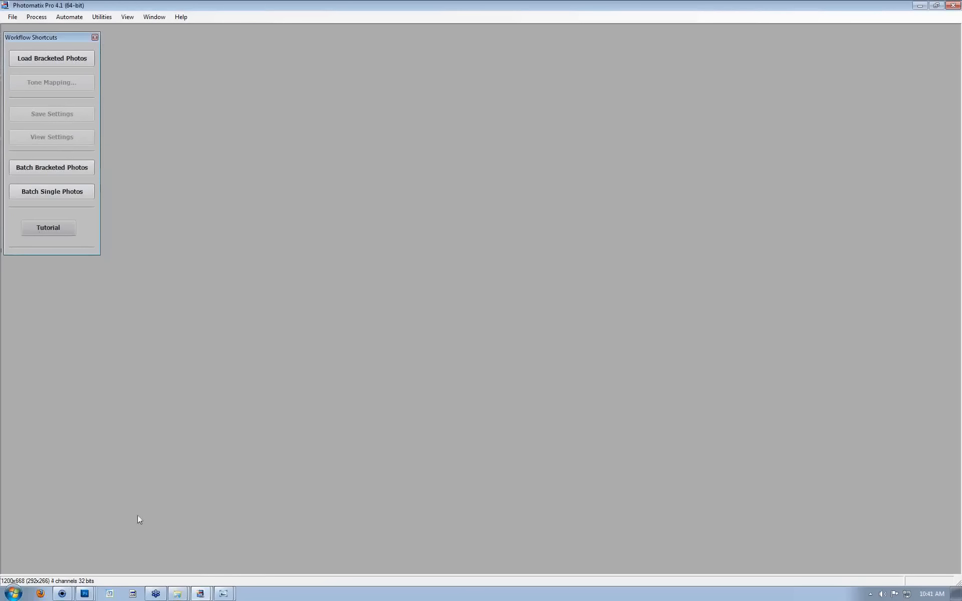
# Open Pinball_machine.tif from the VR1 folder in Photoshop, accept the missing-profile dialog and float the image in its own window.
pyautogui.click(176, 570)
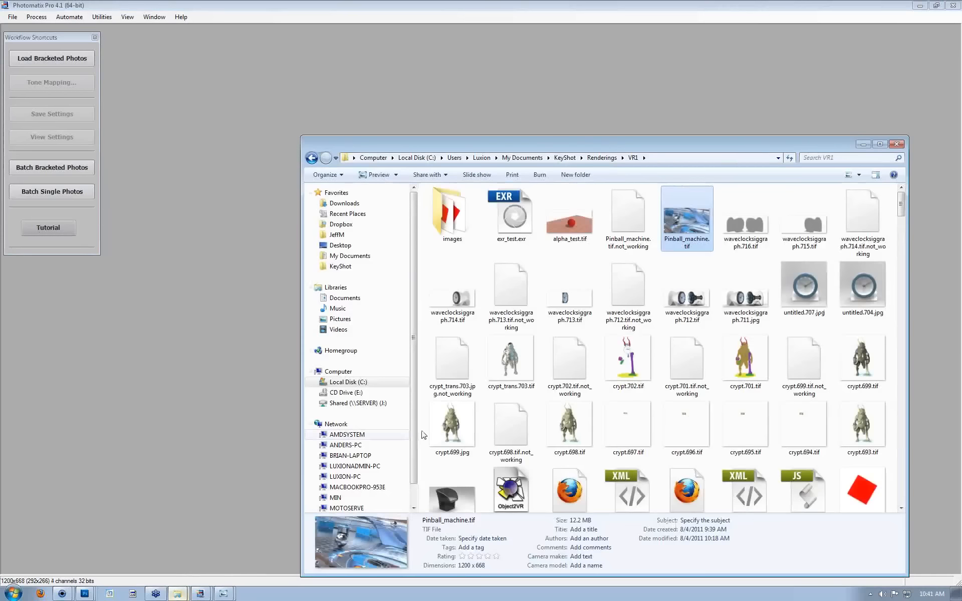
pyautogui.moveTo(686, 218); pyautogui.dragTo(421, 478)
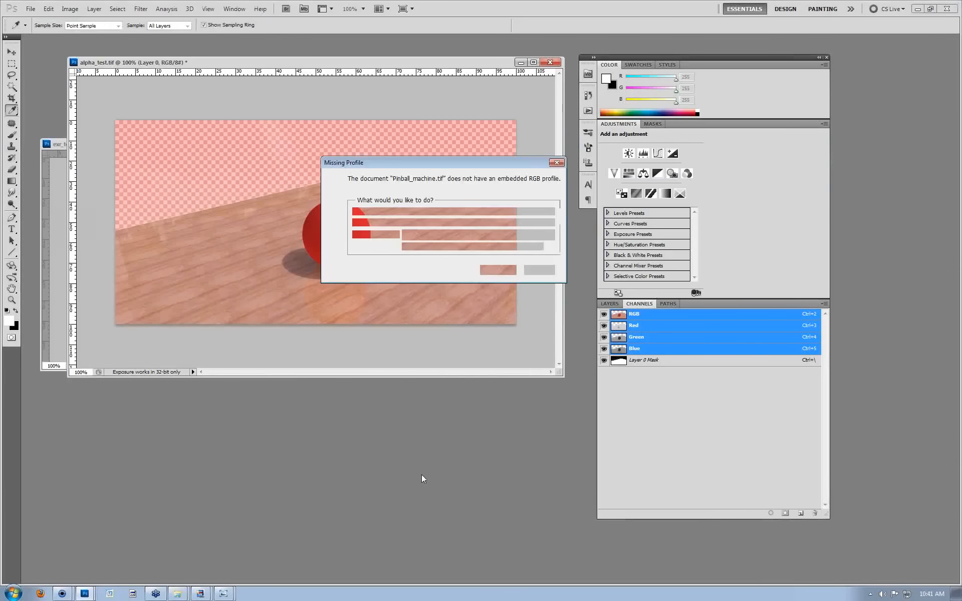
pyautogui.click(496, 272)
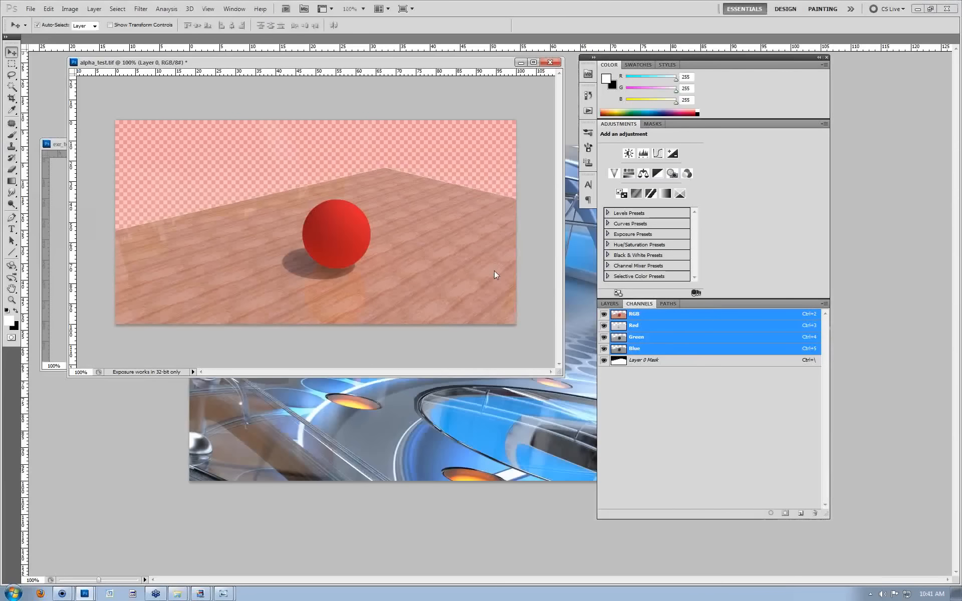
pyautogui.moveTo(59, 42); pyautogui.dragTo(72, 109)
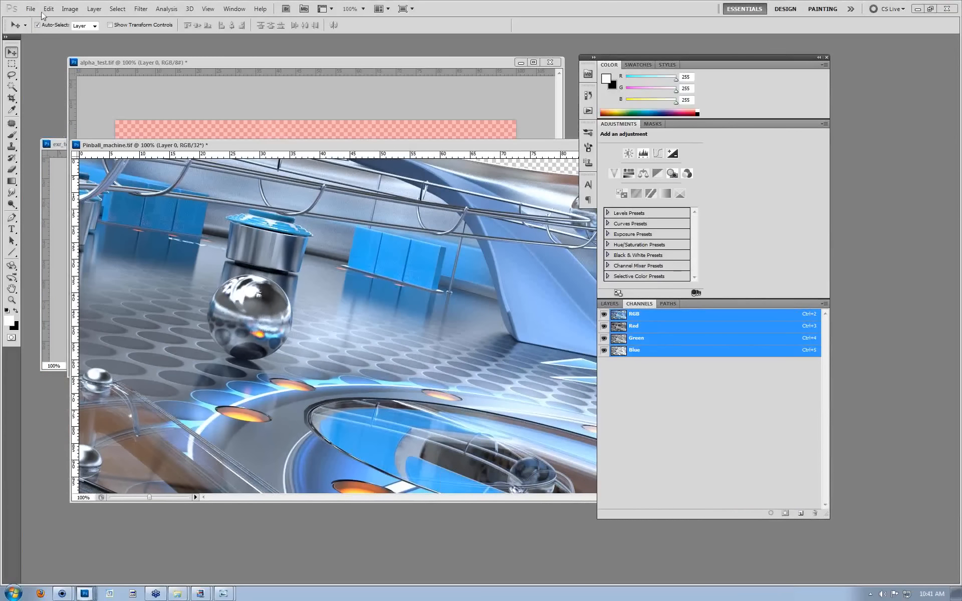
# Save a copy of the pinball image to the Desktop in Radiance format as Pinball_machine.hdr.
pyautogui.click(31, 8)
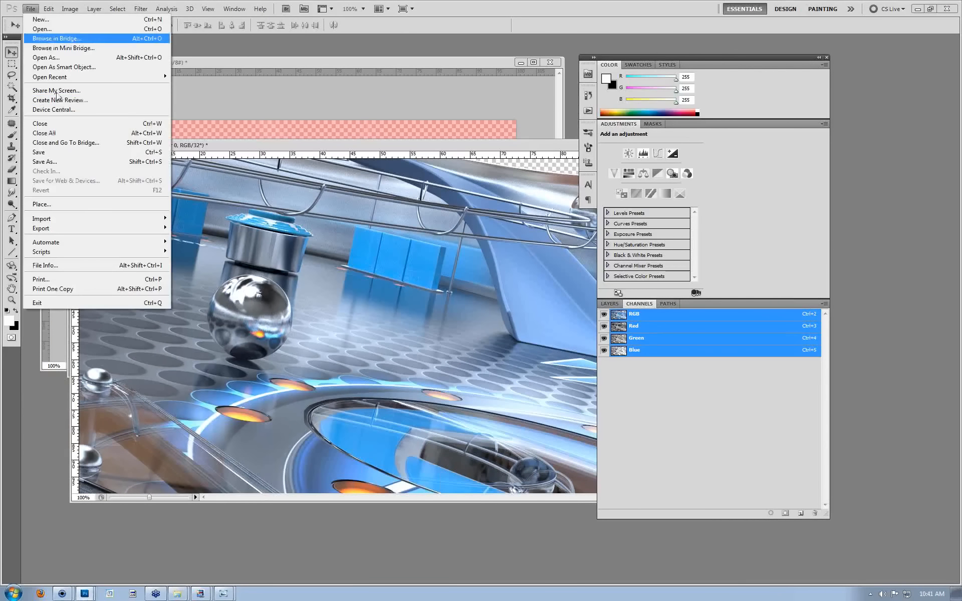
pyautogui.click(65, 162)
pyautogui.click(466, 283)
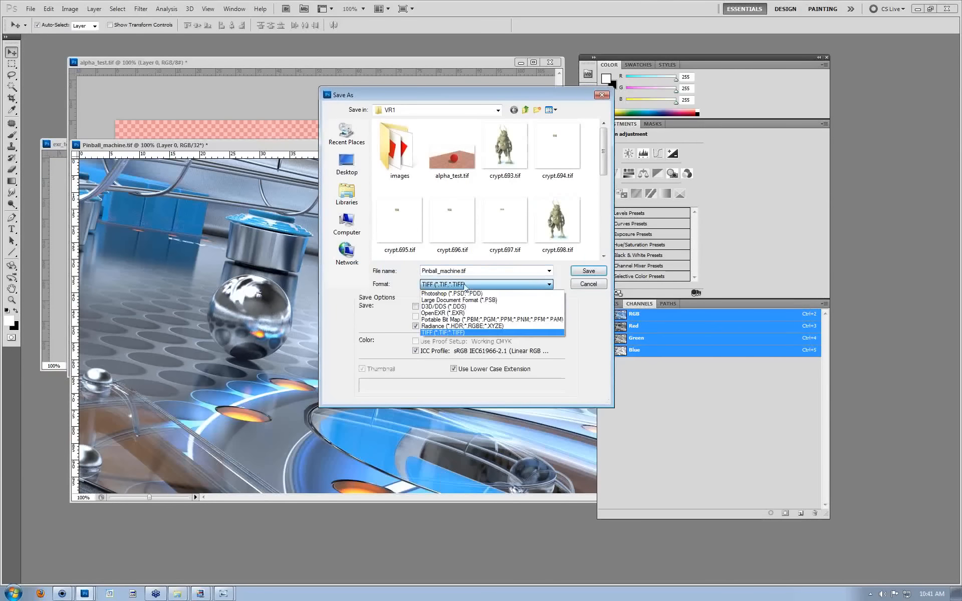
pyautogui.click(457, 326)
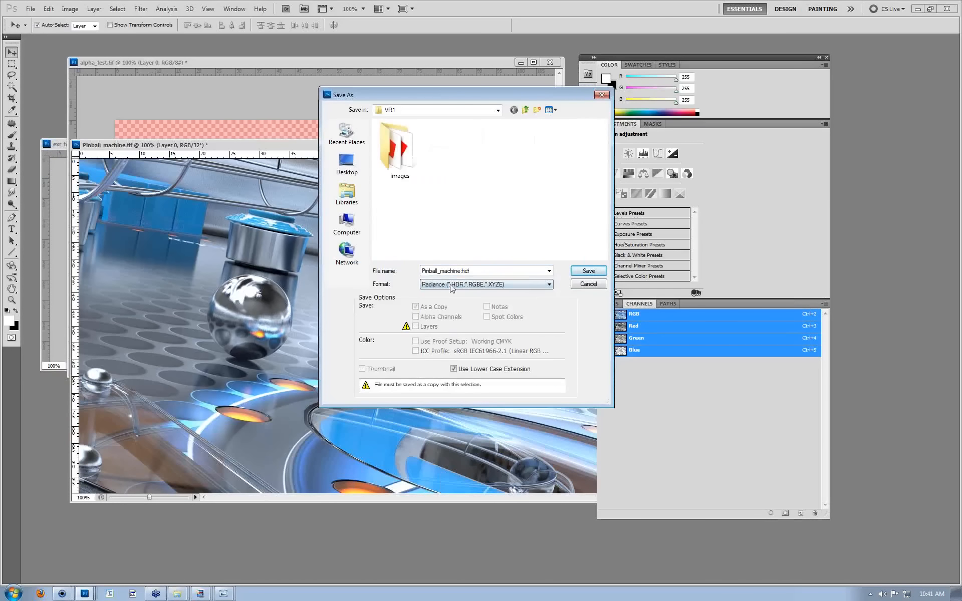
pyautogui.click(359, 167)
pyautogui.doubleClick(449, 272)
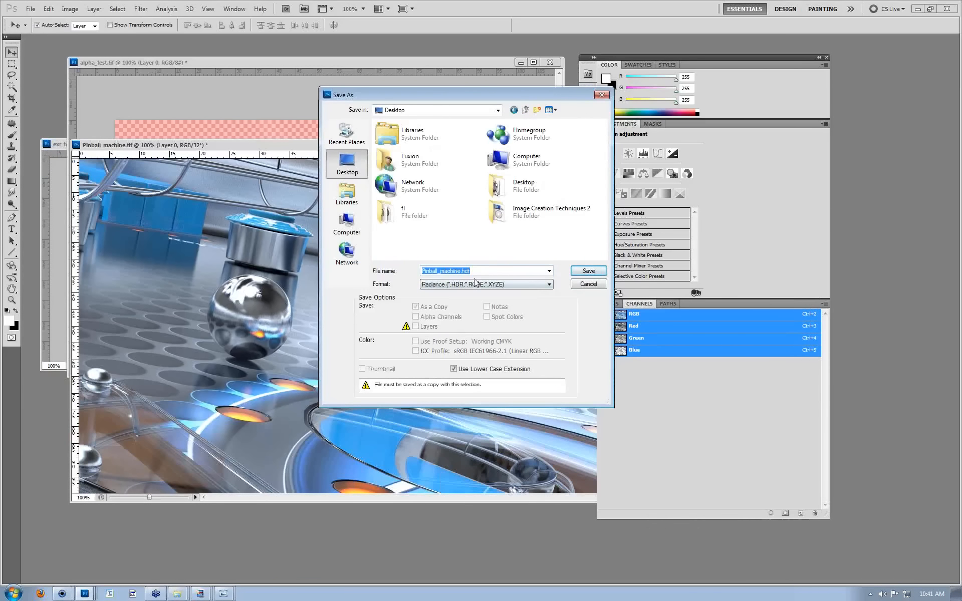
pyautogui.click(603, 270)
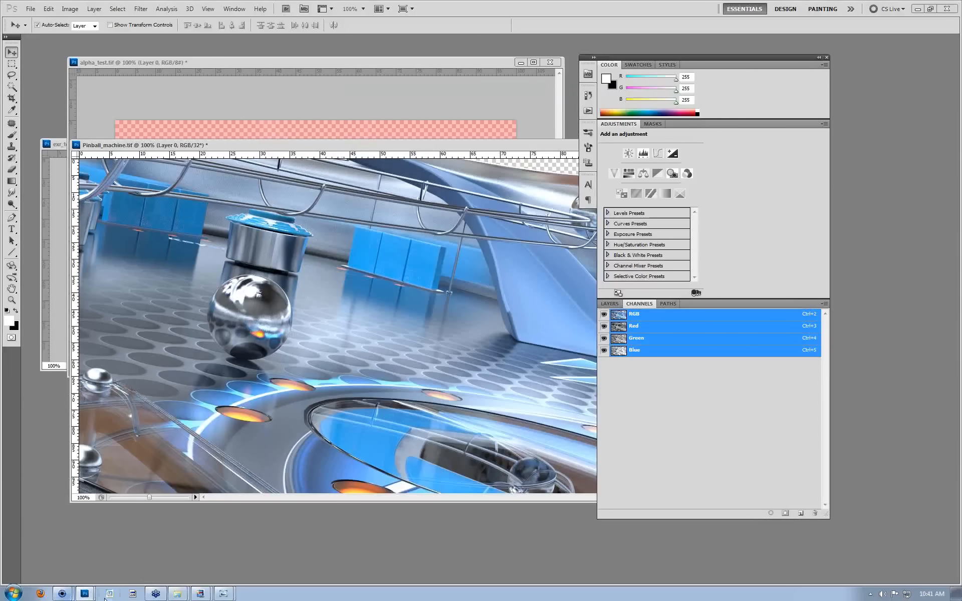
# Switch to Photomatix Pro and open Pinball_machine.hdr from the Desktop.
pyautogui.moveTo(200, 593)
pyautogui.click(190, 556)
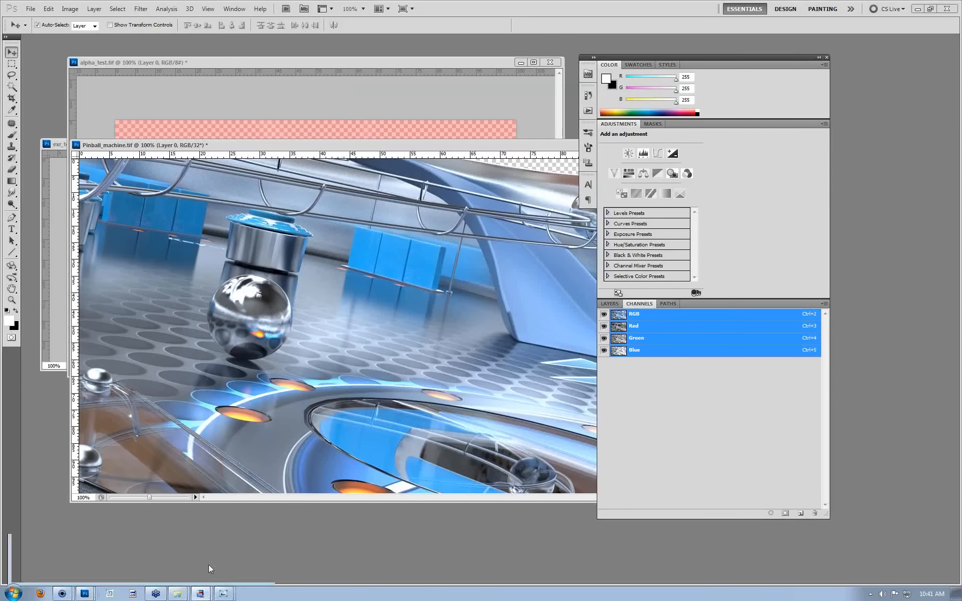
pyautogui.click(24, 28)
pyautogui.click(38, 50)
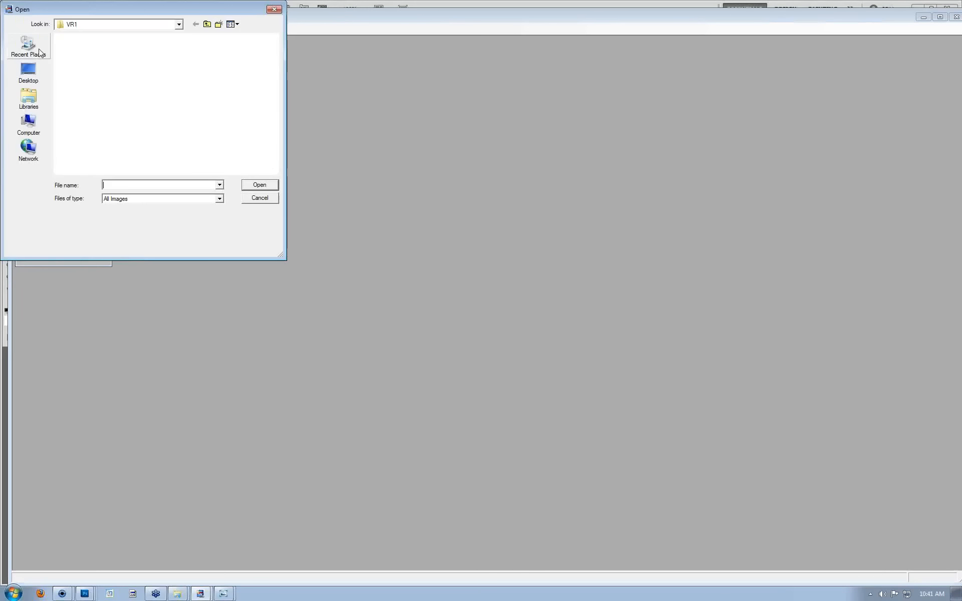
pyautogui.click(27, 71)
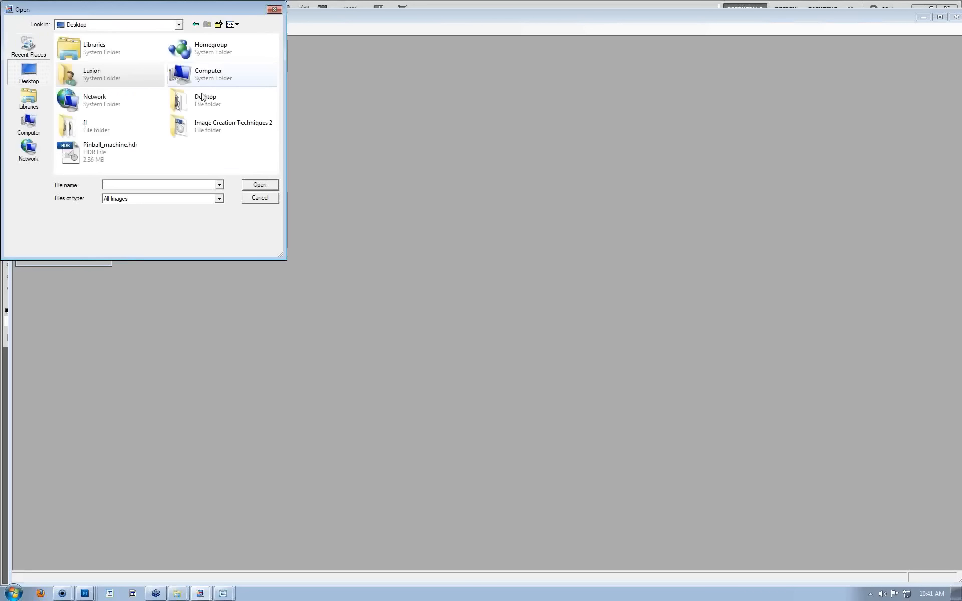
pyautogui.doubleClick(122, 153)
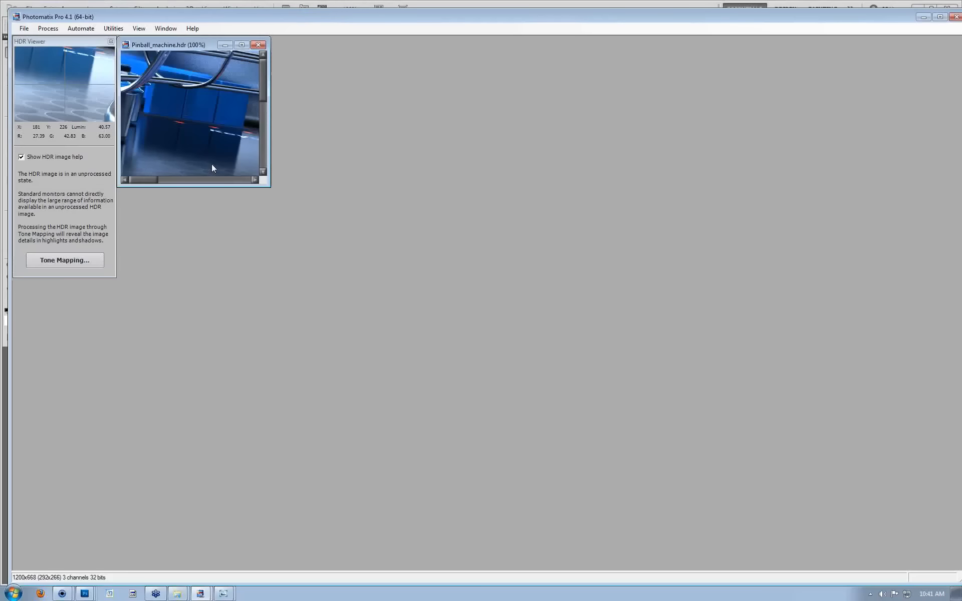
# Enlarge and reposition the Pinball_machine.hdr window, and start tone mapping the image.
pyautogui.moveTo(267, 186); pyautogui.dragTo(847, 502)
pyautogui.moveTo(326, 44); pyautogui.dragTo(411, 81)
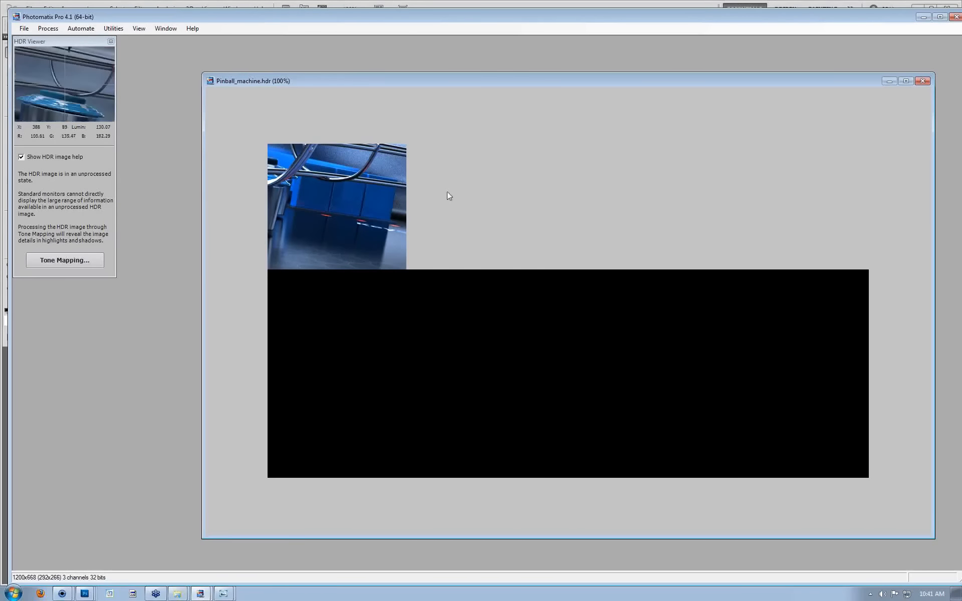
pyautogui.click(58, 266)
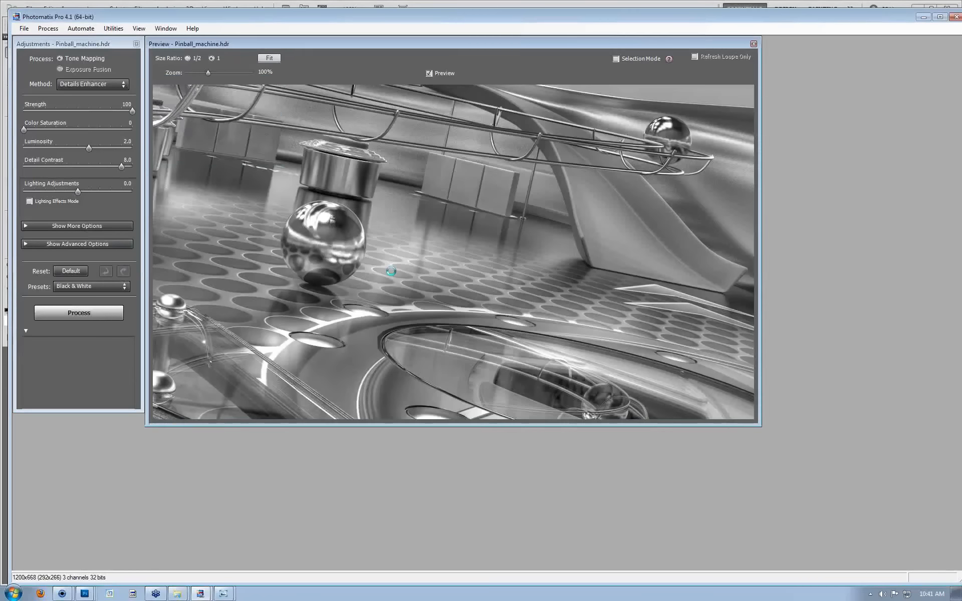
# Move the preset thumbnails below the preview and apply the Enhancer - Smooth preset followed by Enhancer - Grunge to the pinball image.
pyautogui.moveTo(526, 521); pyautogui.dragTo(616, 424)
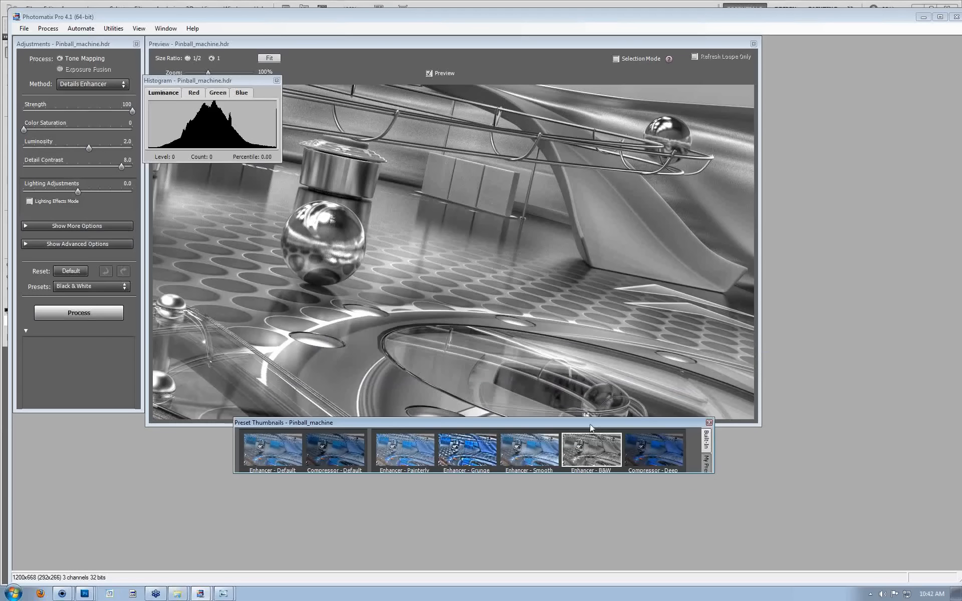
pyautogui.moveTo(243, 425); pyautogui.dragTo(211, 446)
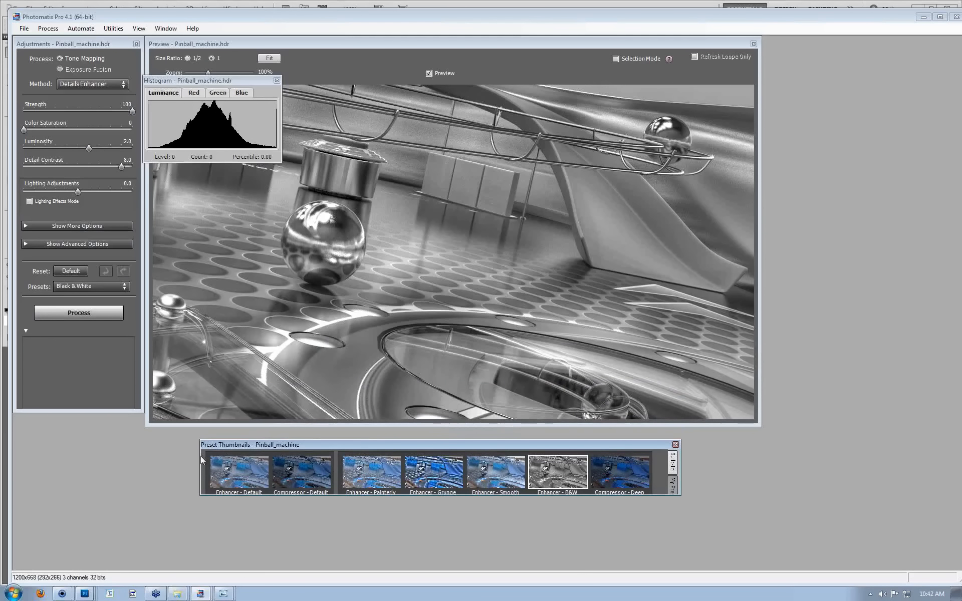
pyautogui.moveTo(223, 444); pyautogui.dragTo(197, 448)
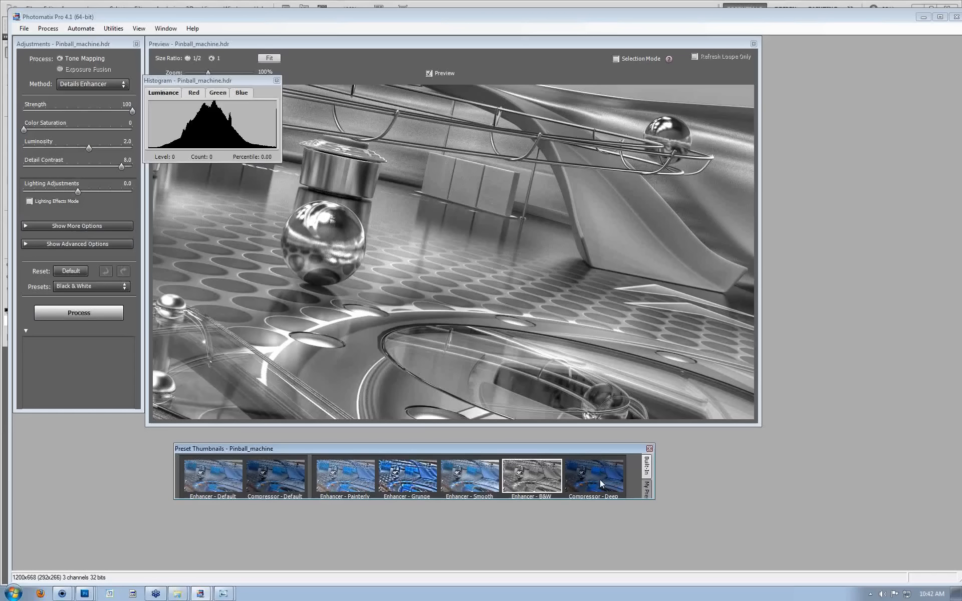
pyautogui.click(453, 479)
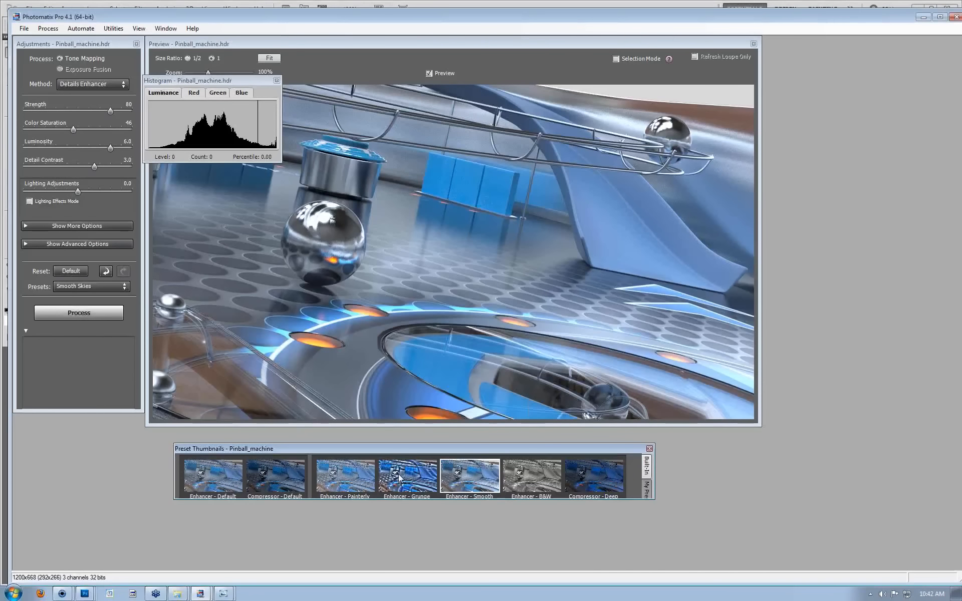
pyautogui.click(399, 478)
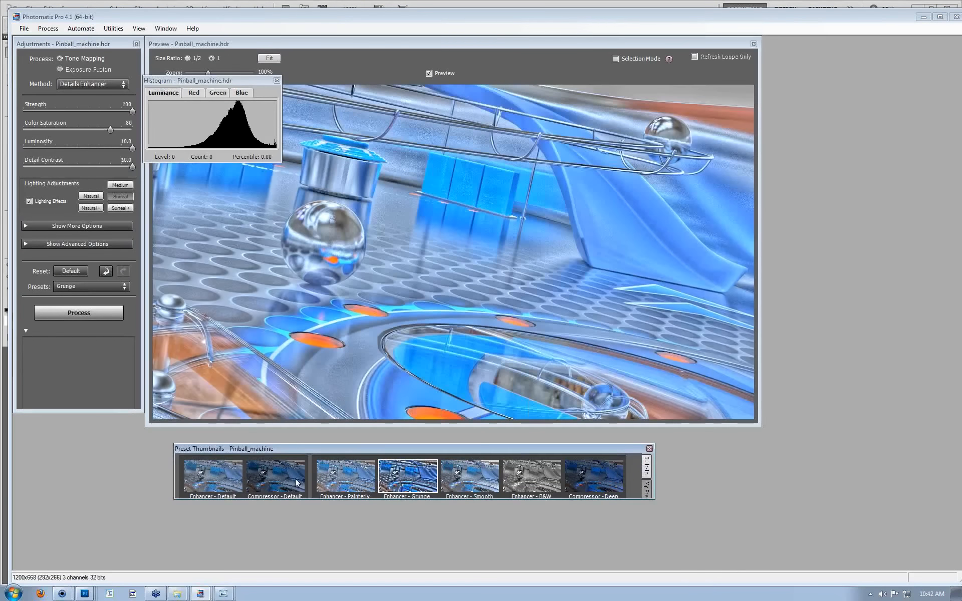
# Apply the Compressor - Default, Enhancer - Smooth and Enhancer - B&W presets in turn to the pinball image.
pyautogui.click(297, 481)
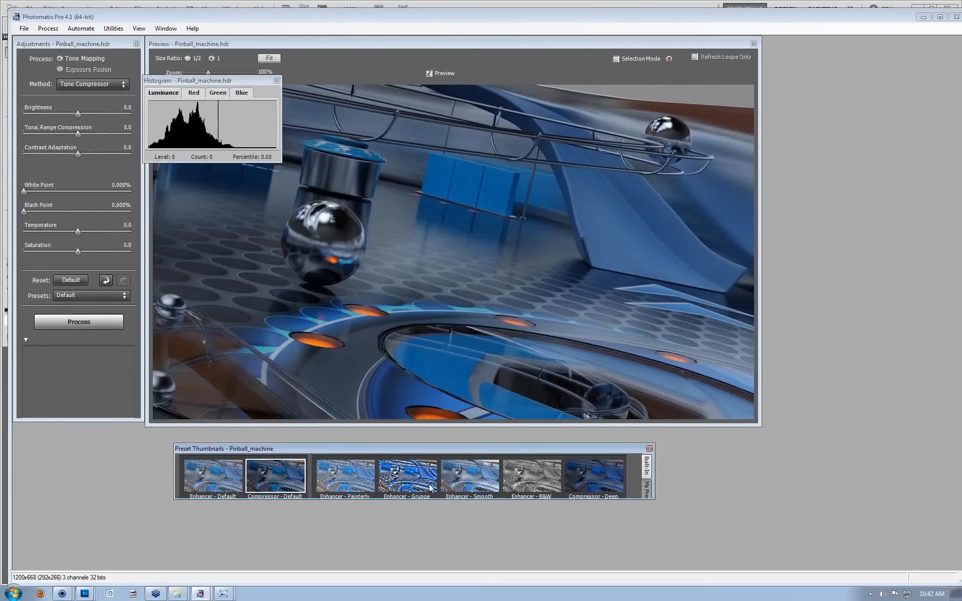
pyautogui.click(475, 486)
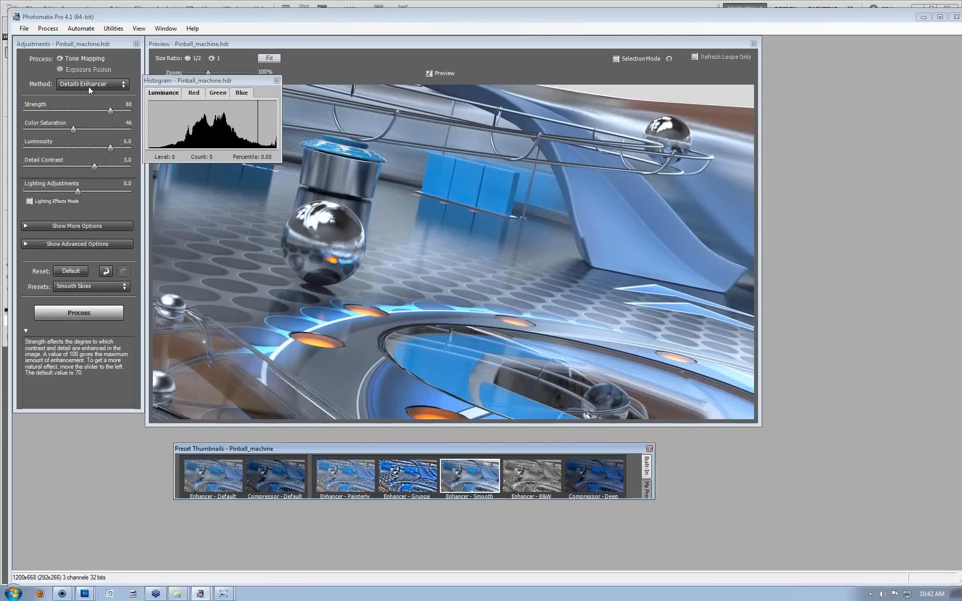
pyautogui.click(524, 473)
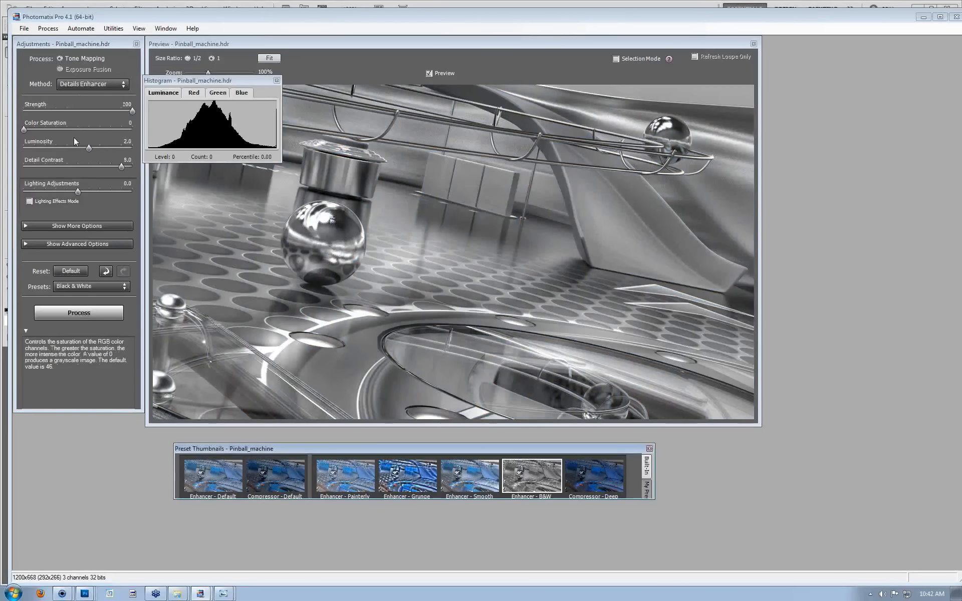
# Set the pinball image's Color Saturation to 43, Strength to 80 and Smooth Highlights to 21.
pyautogui.moveTo(23, 130); pyautogui.dragTo(50, 131)
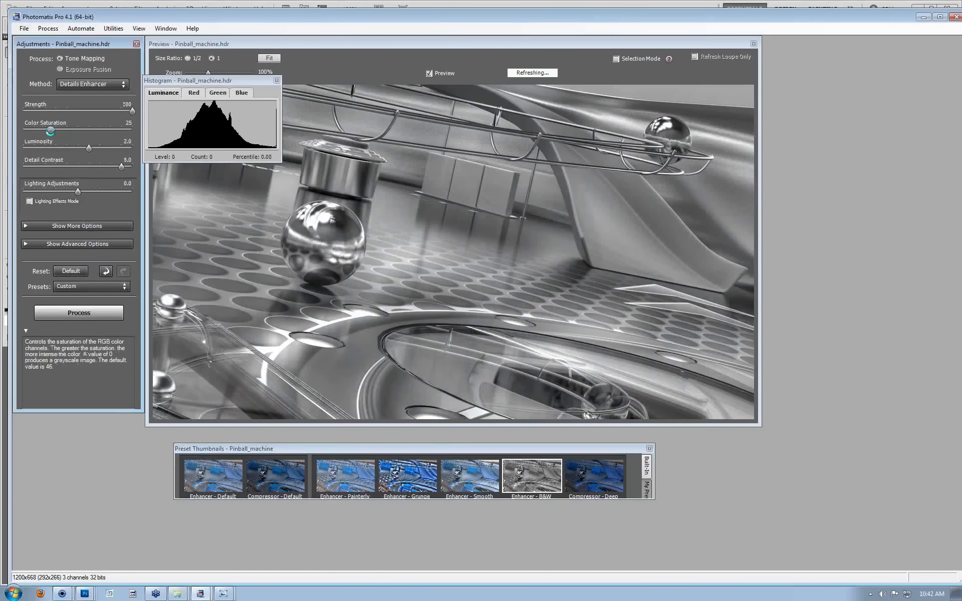
pyautogui.moveTo(50, 131); pyautogui.dragTo(71, 132)
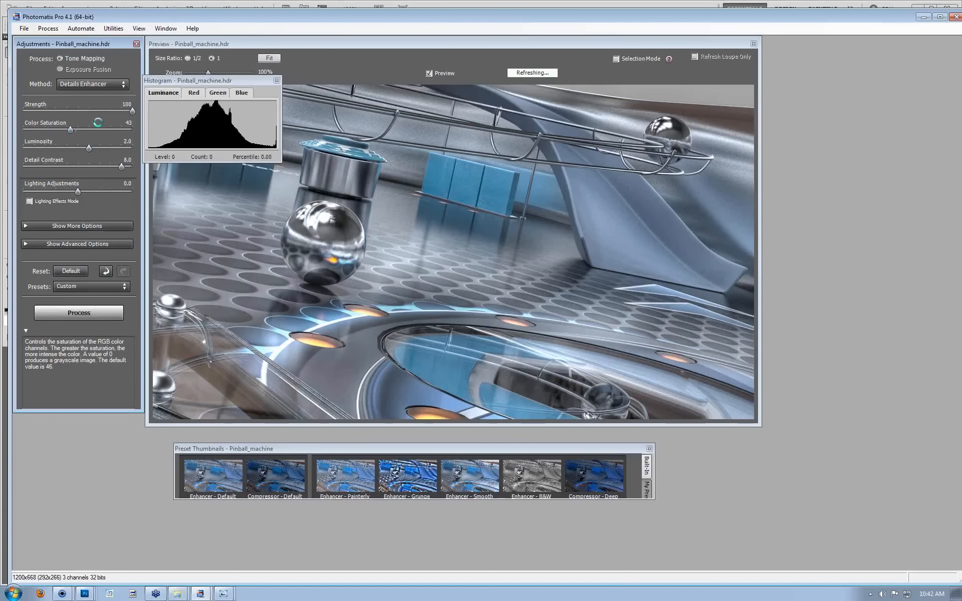
pyautogui.moveTo(132, 111); pyautogui.dragTo(92, 111)
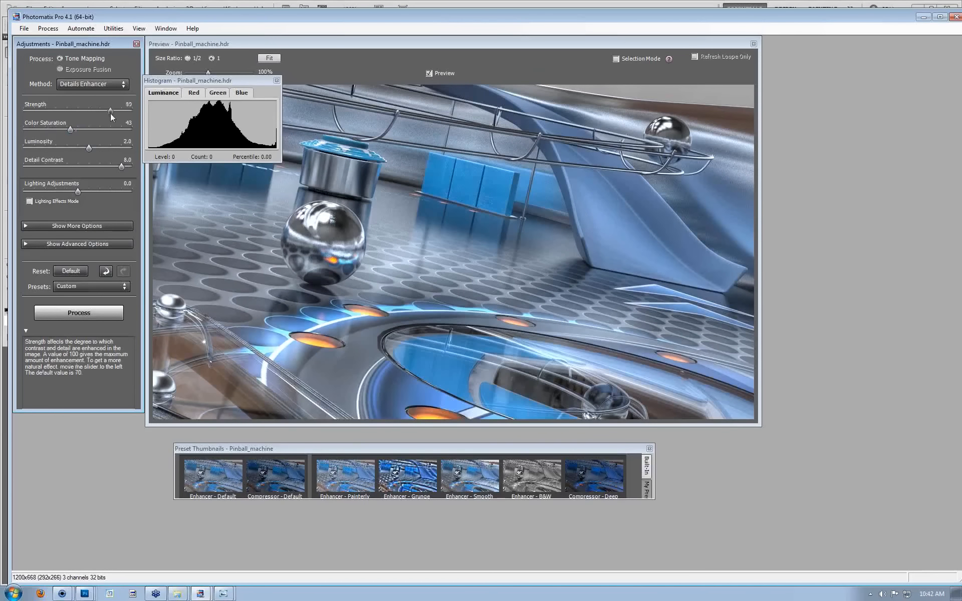
pyautogui.click(23, 226)
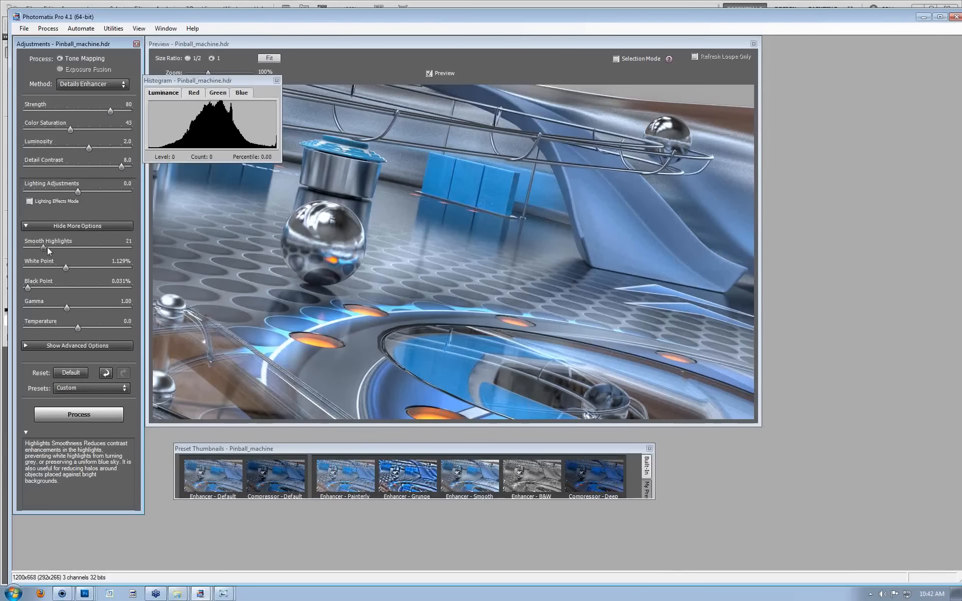
pyautogui.click(48, 248)
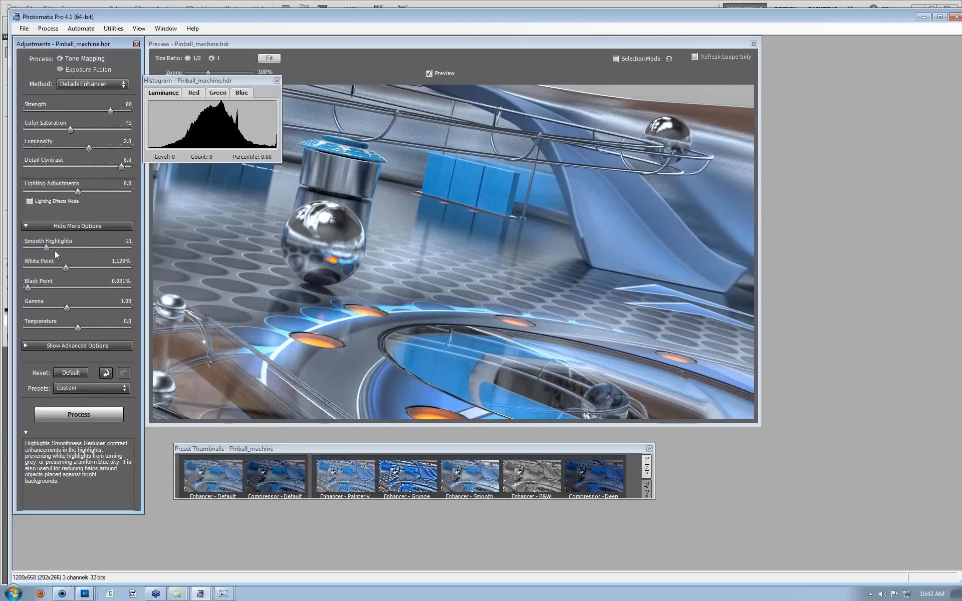
# Switch to Photoshop and move the Pinball_machine.tif window up toward the corner of the workspace.
pyautogui.click(84, 593)
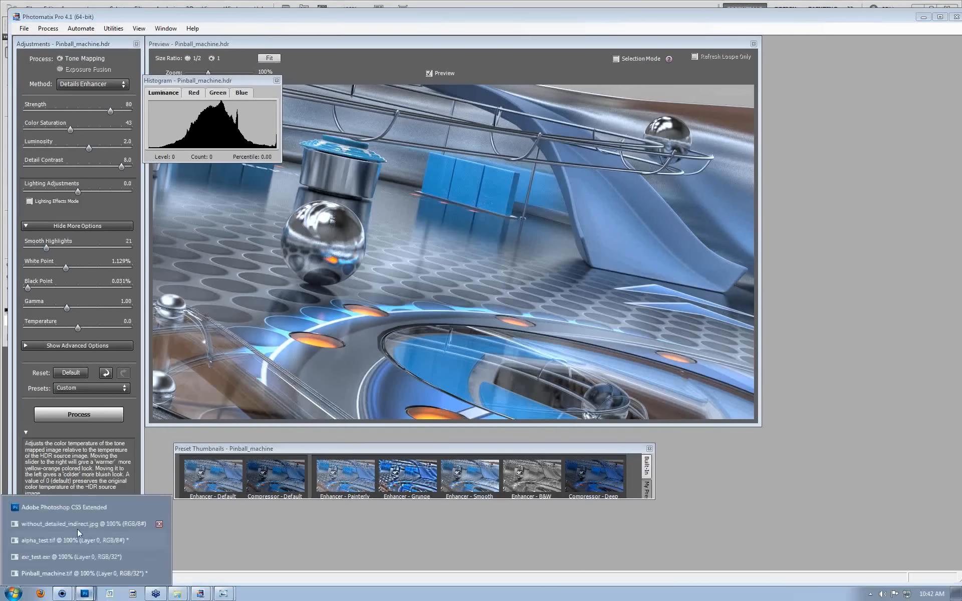
pyautogui.click(81, 511)
pyautogui.click(30, 9)
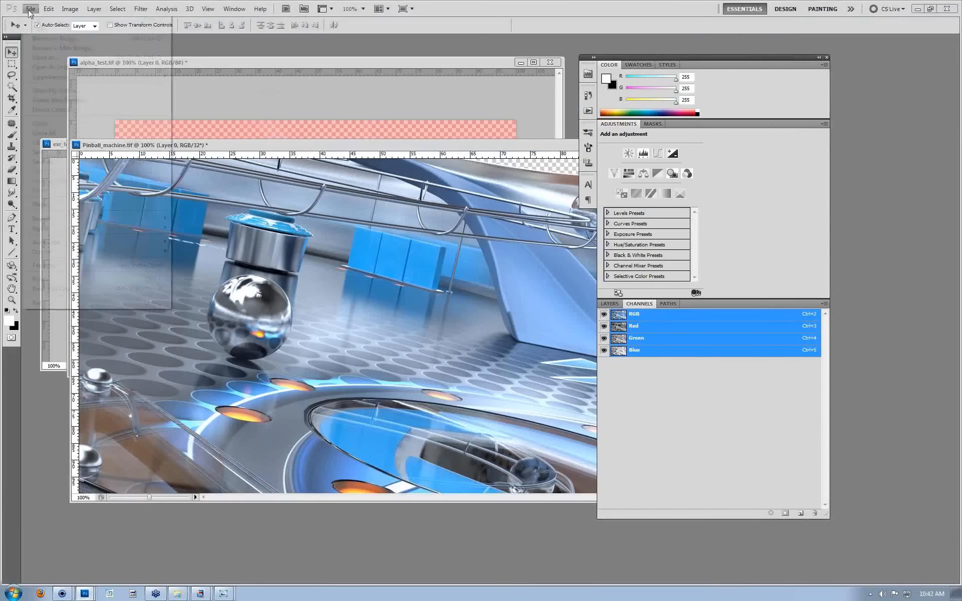
pyautogui.click(229, 140)
pyautogui.moveTo(161, 145); pyautogui.dragTo(123, 103)
# Start the HDR Toning adjustment on Pinball_machine.tif and agree to flatten the document.
pyautogui.click(94, 9)
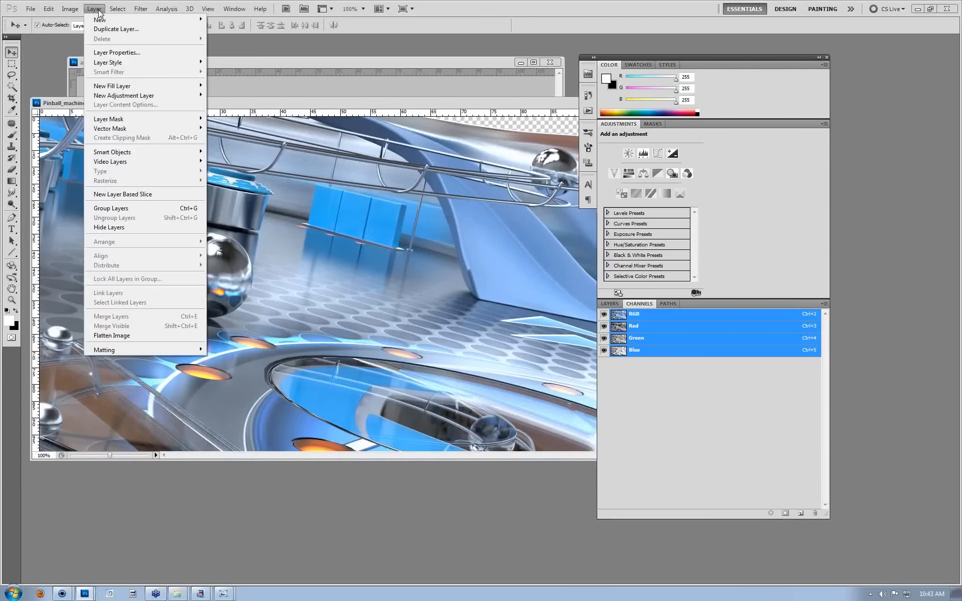
pyautogui.moveTo(67, 10)
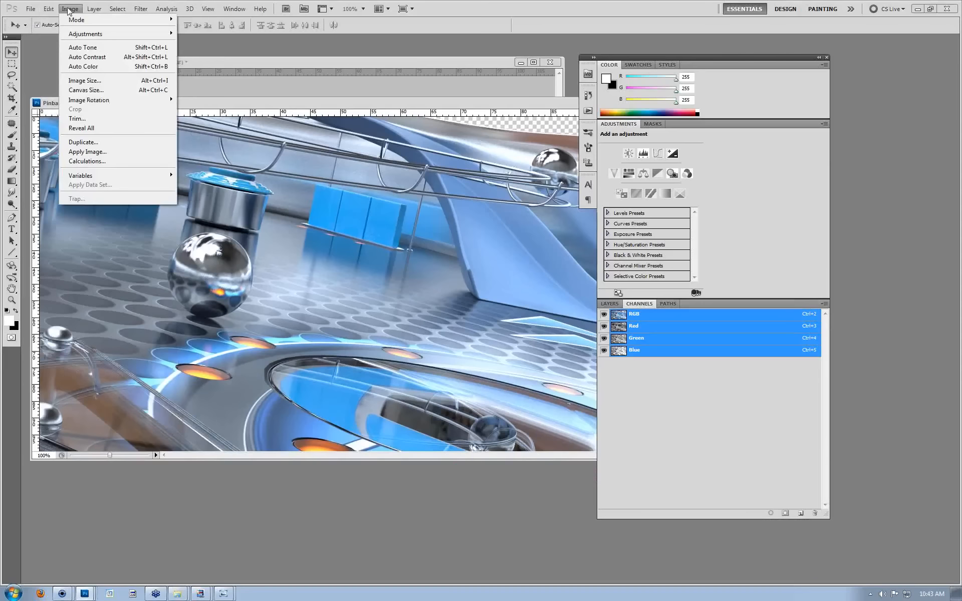
pyautogui.moveTo(91, 36)
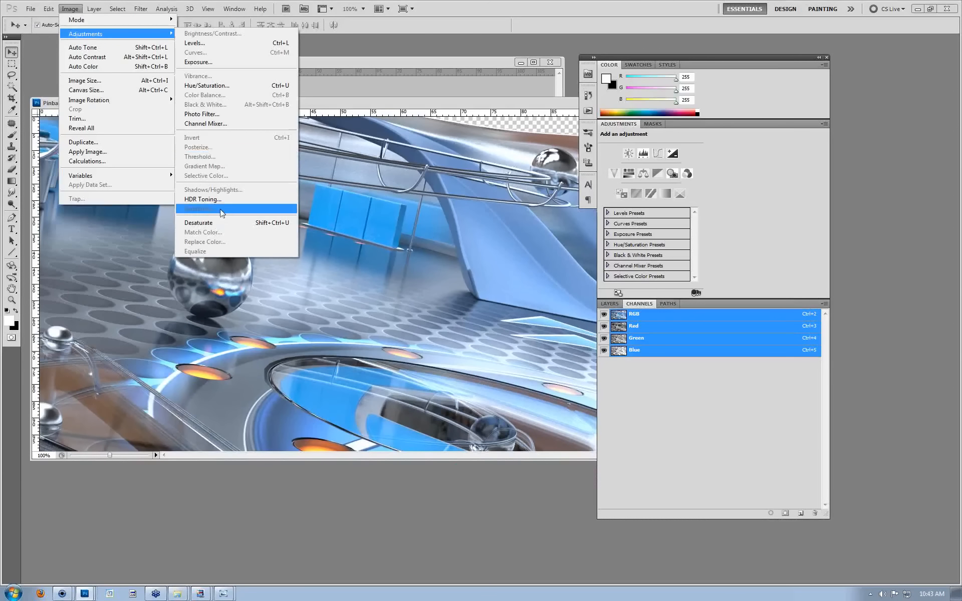
pyautogui.click(223, 199)
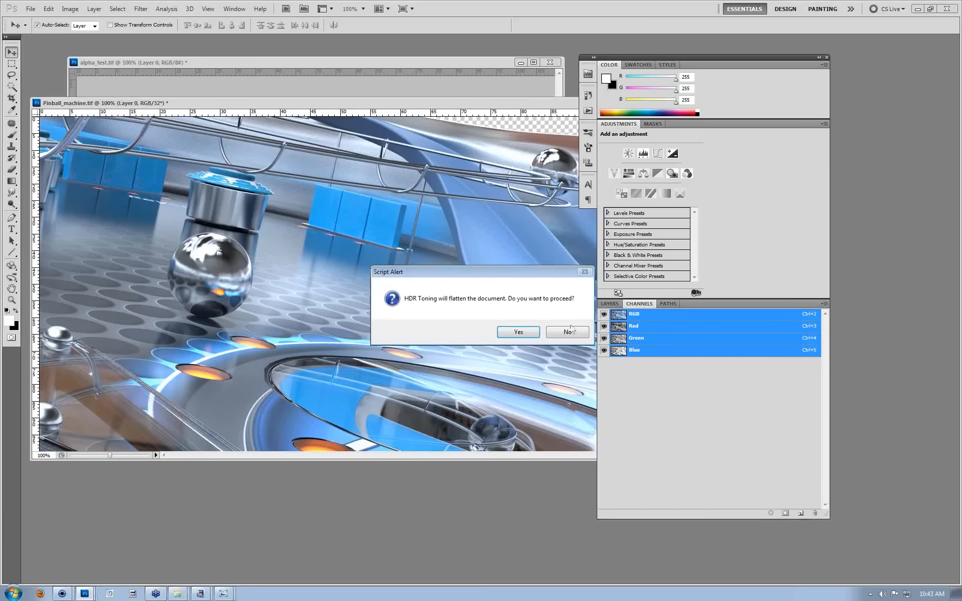
pyautogui.click(519, 334)
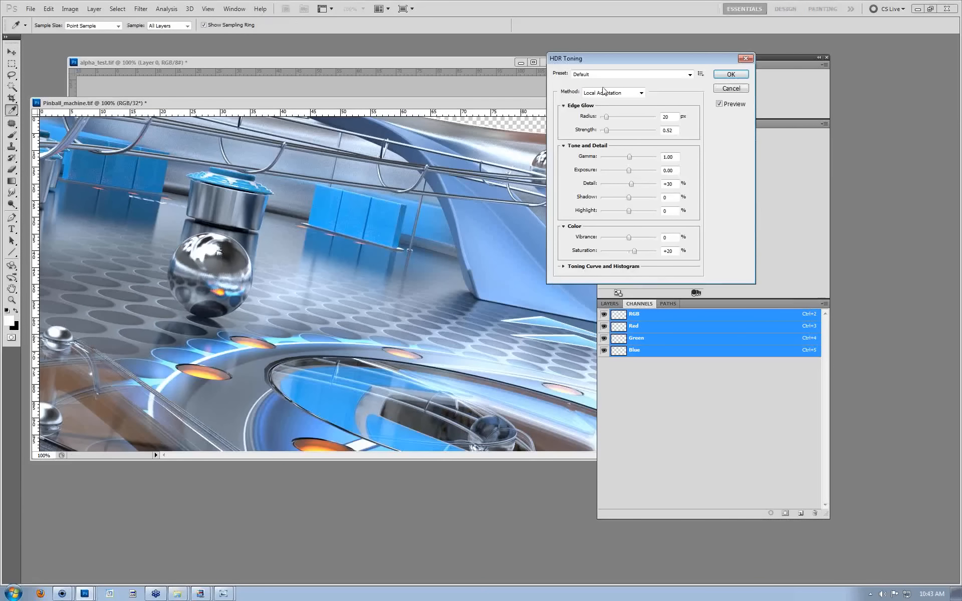
# Preview the Exposure and Gamma, Highlight Compression and Equalize Histogram toning methods, and return to Local Adaptation.
pyautogui.click(604, 92)
pyautogui.click(619, 104)
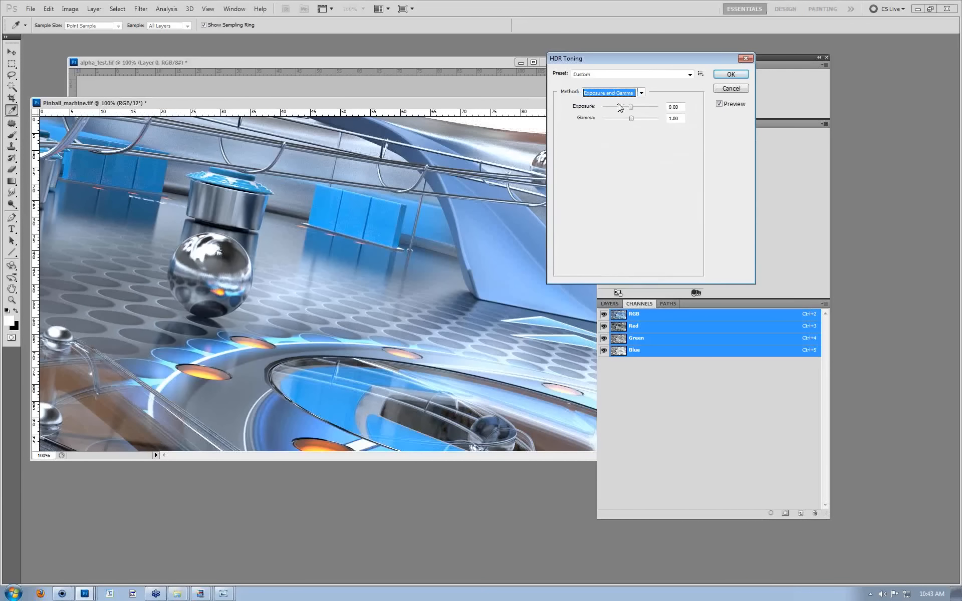
pyautogui.click(621, 93)
pyautogui.click(620, 112)
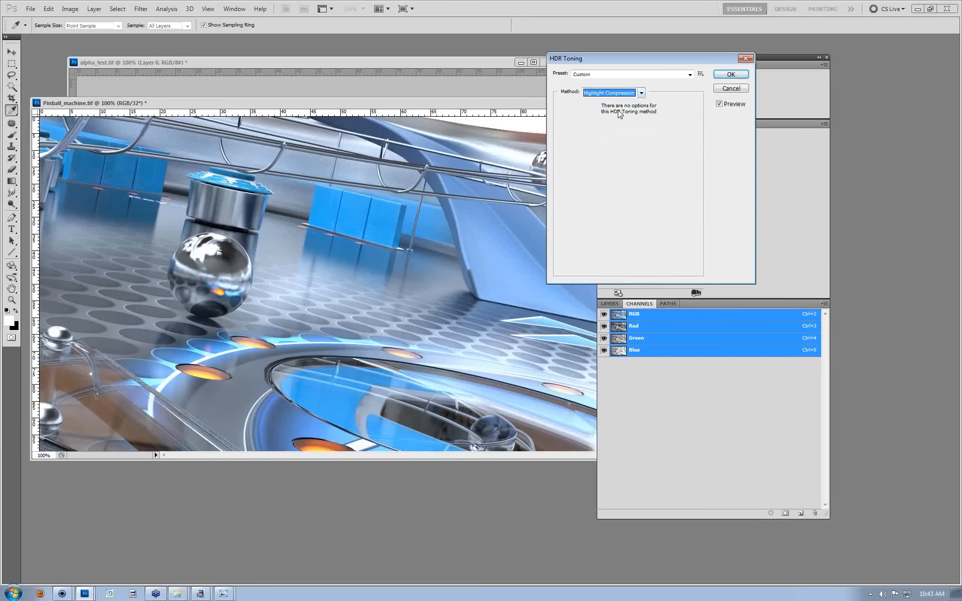
pyautogui.click(614, 94)
pyautogui.click(616, 118)
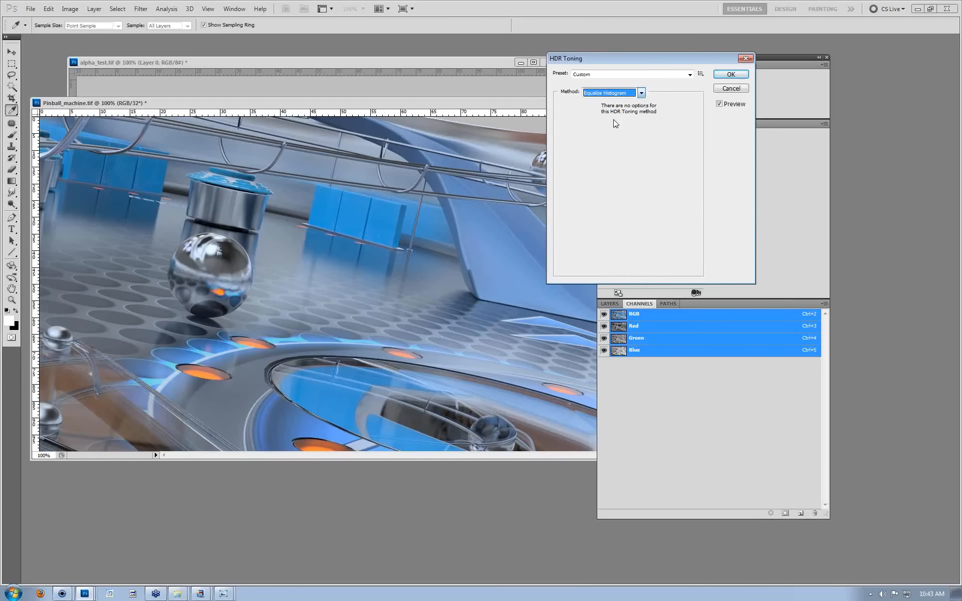
pyautogui.click(615, 94)
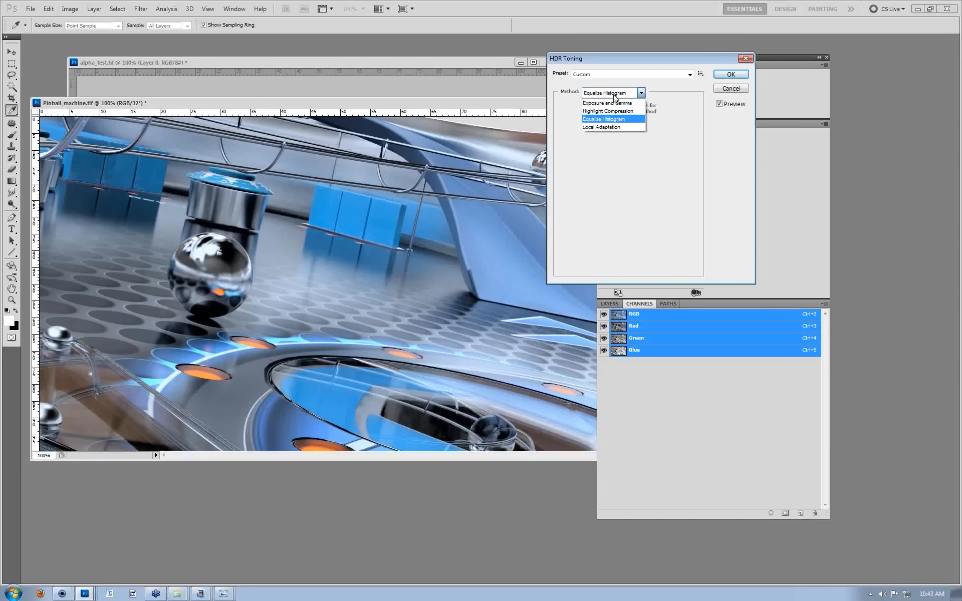
pyautogui.click(615, 125)
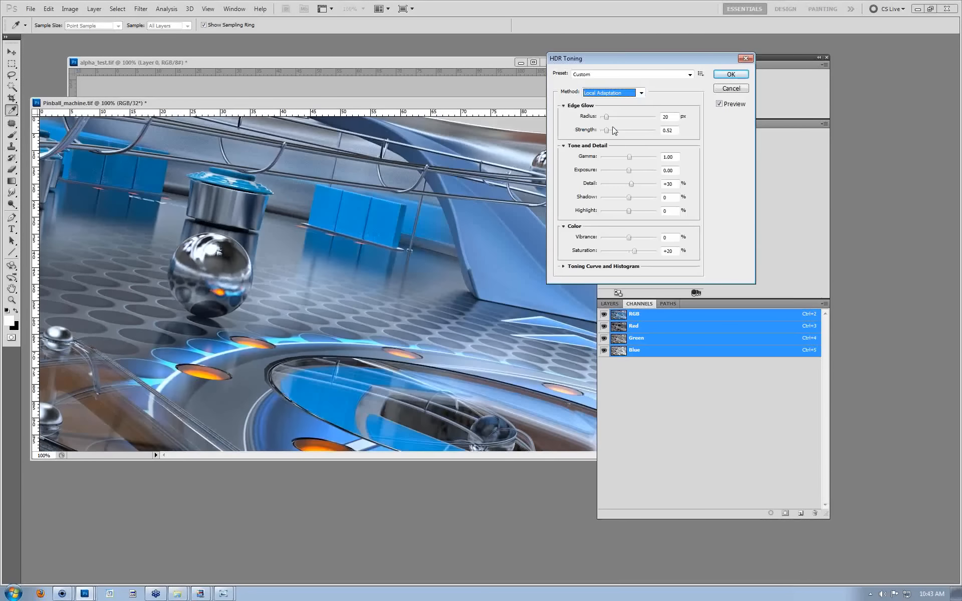
# Set the Edge Glow radius to 117 px and strength to 2.07, adjust the gamma slightly, and apply the HDR toning.
pyautogui.moveTo(606, 116); pyautogui.dragTo(630, 132)
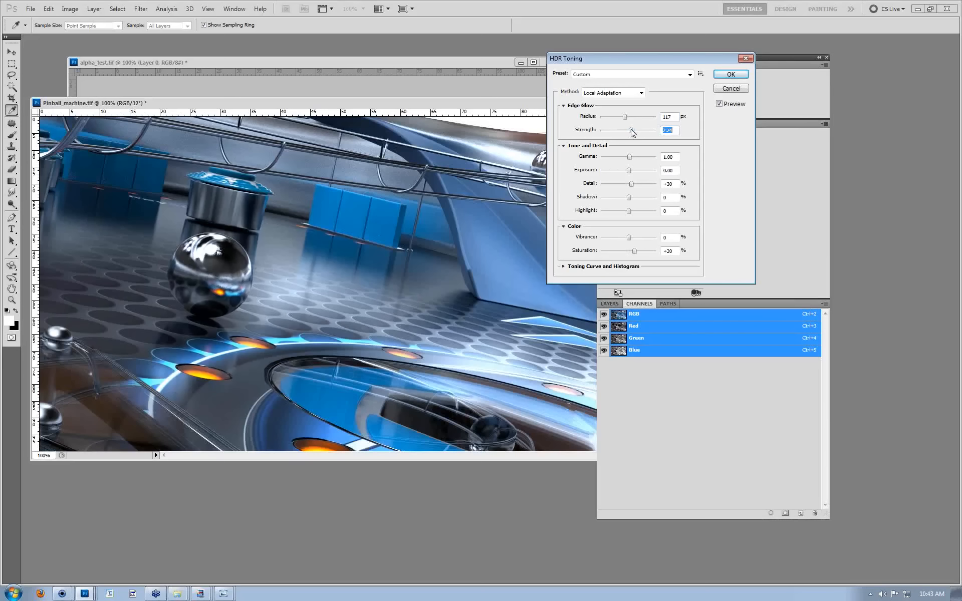
pyautogui.moveTo(632, 133); pyautogui.dragTo(631, 158)
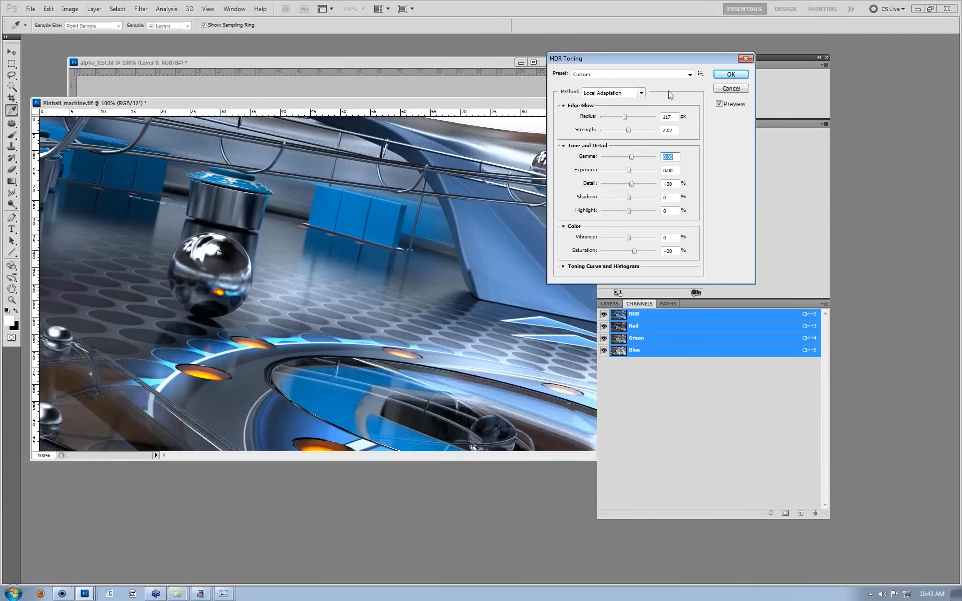
pyautogui.click(731, 74)
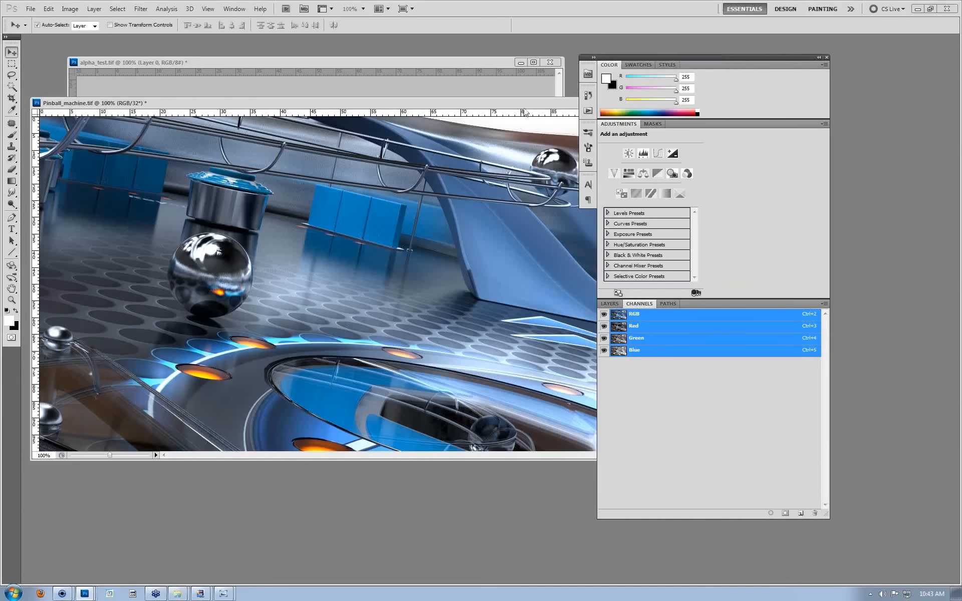
# Collapse the panels and move them away from the image, and reposition the Pinball_machine.tif window in the freed space.
pyautogui.click(817, 57)
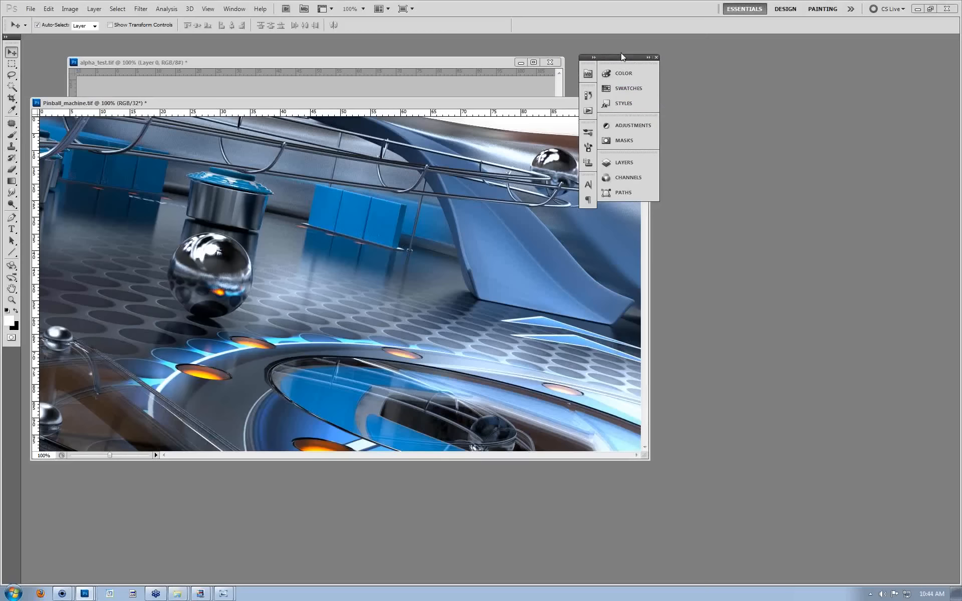
pyautogui.moveTo(891, 59); pyautogui.dragTo(890, 59)
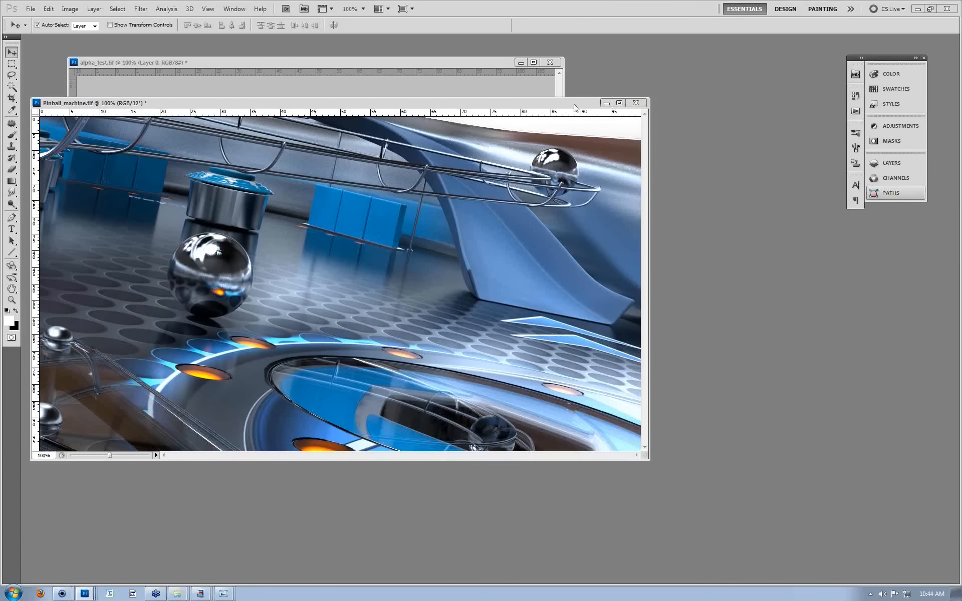
pyautogui.moveTo(261, 103); pyautogui.dragTo(373, 105)
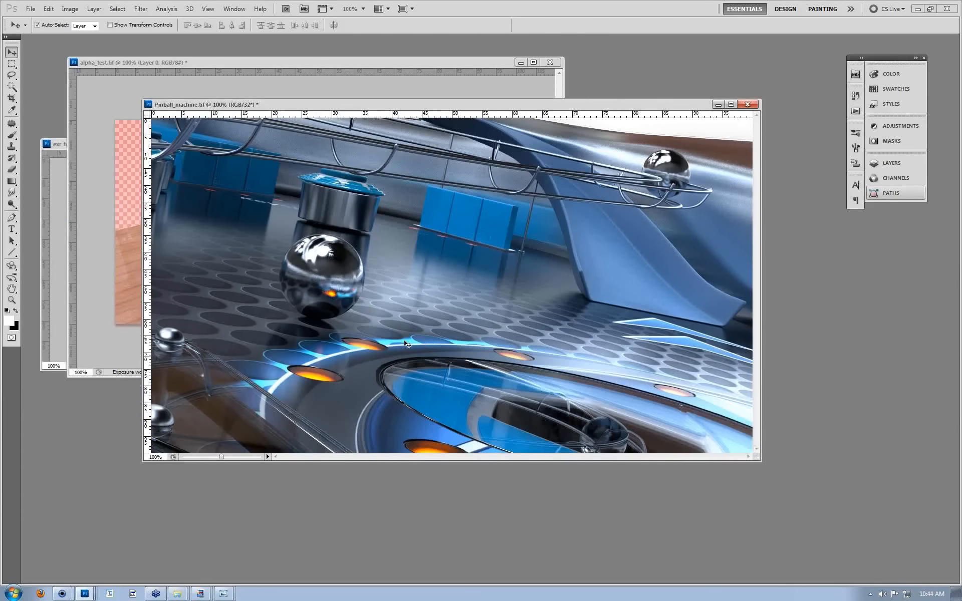
# Switch to the KeyShot window with samples_scene.bip and close it.
pyautogui.moveTo(62, 594)
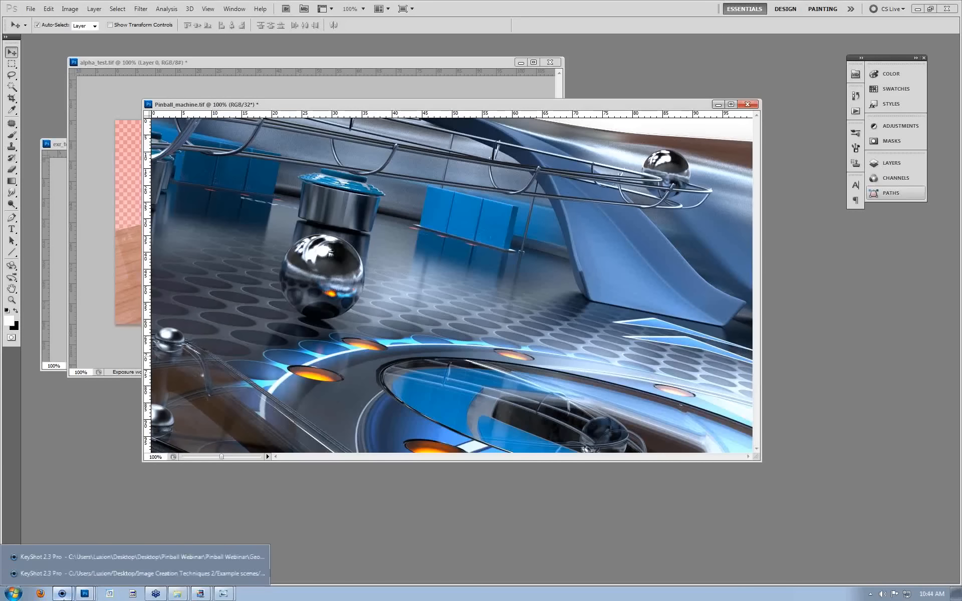
pyautogui.click(88, 571)
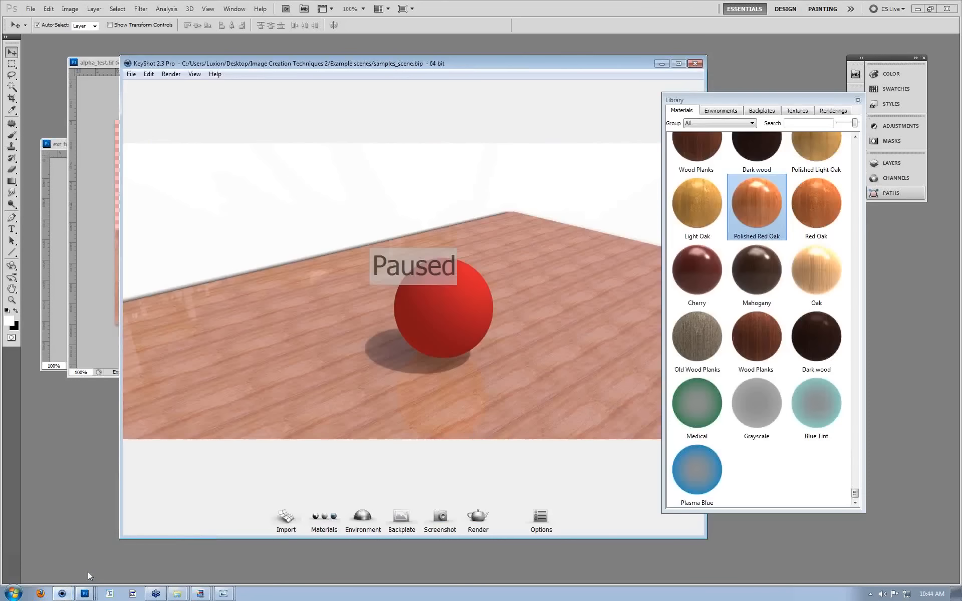
pyautogui.click(695, 64)
pyautogui.click(492, 307)
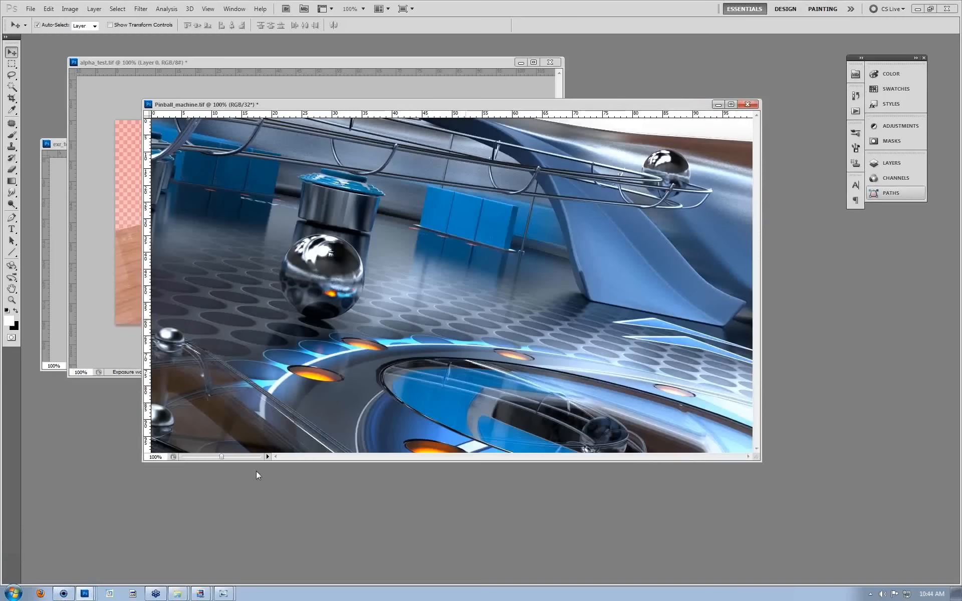
# Bring up Pinball_machine.bip in KeyShot, move its window fully into view, and close the render options.
pyautogui.click(66, 594)
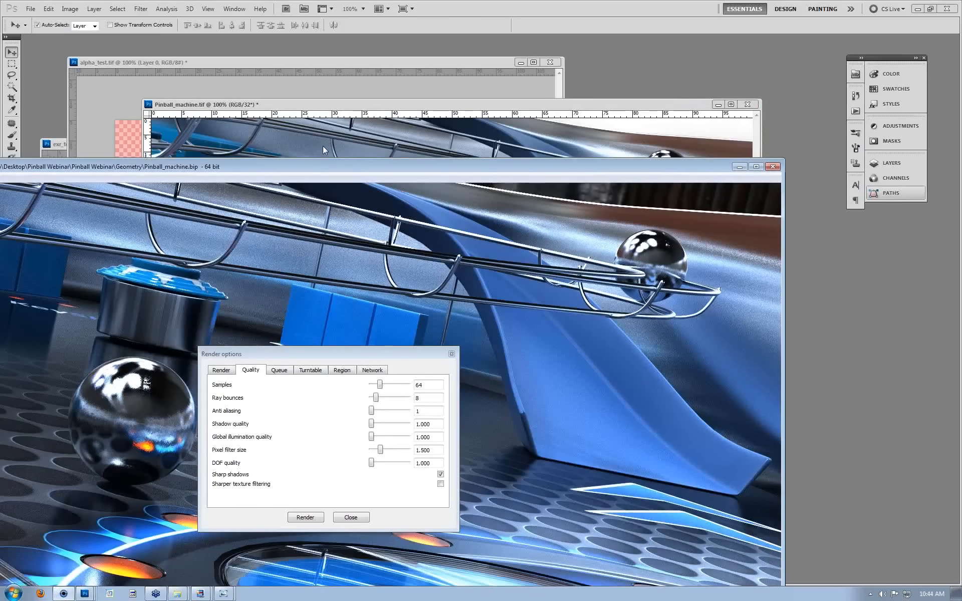
pyautogui.moveTo(322, 165); pyautogui.dragTo(488, 55)
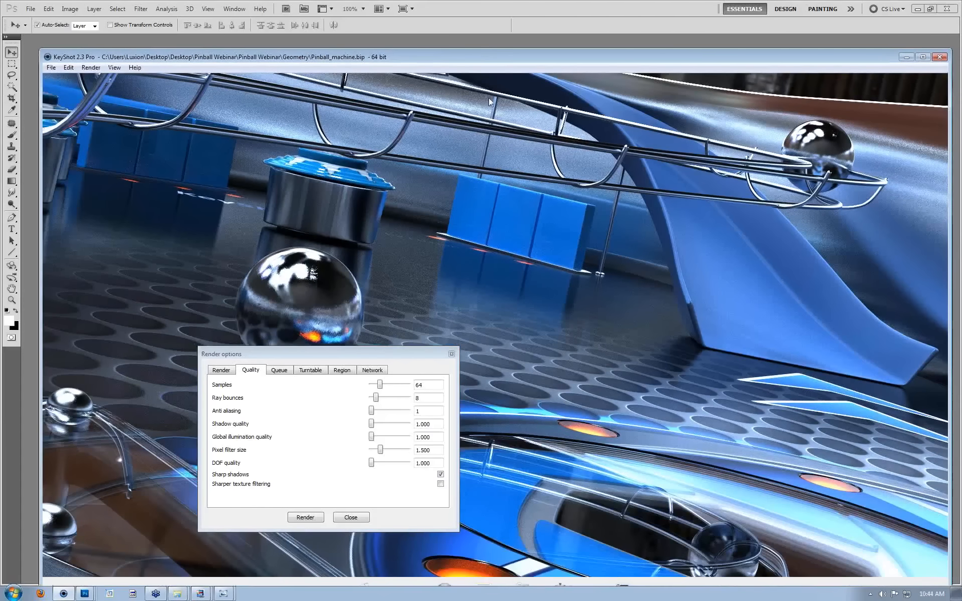
pyautogui.click(452, 353)
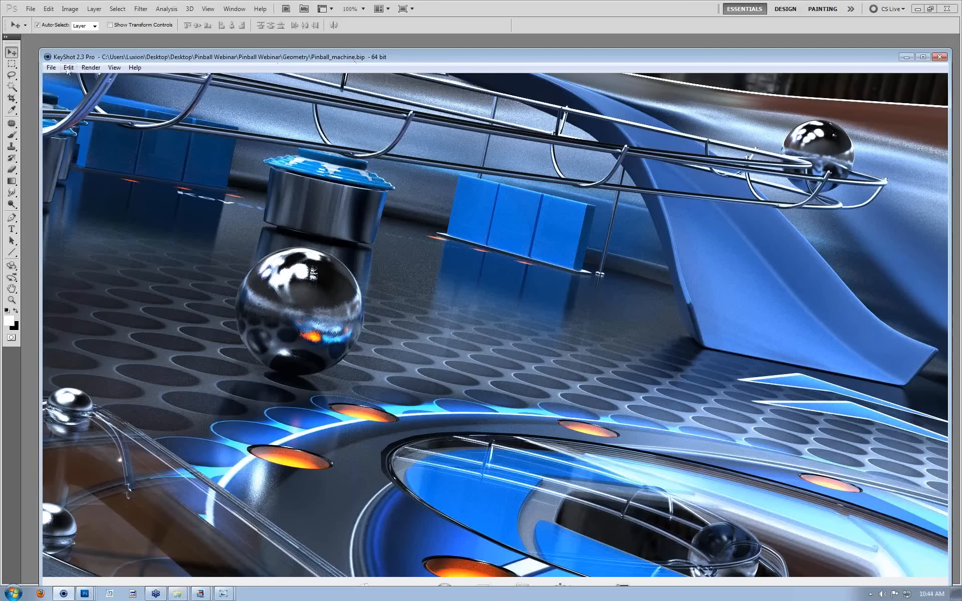
# Save a copy of the scene as pinball_machine_masks.bip in the Image Creation Techniques 2 folder on the Desktop.
pyautogui.click(51, 68)
pyautogui.click(78, 141)
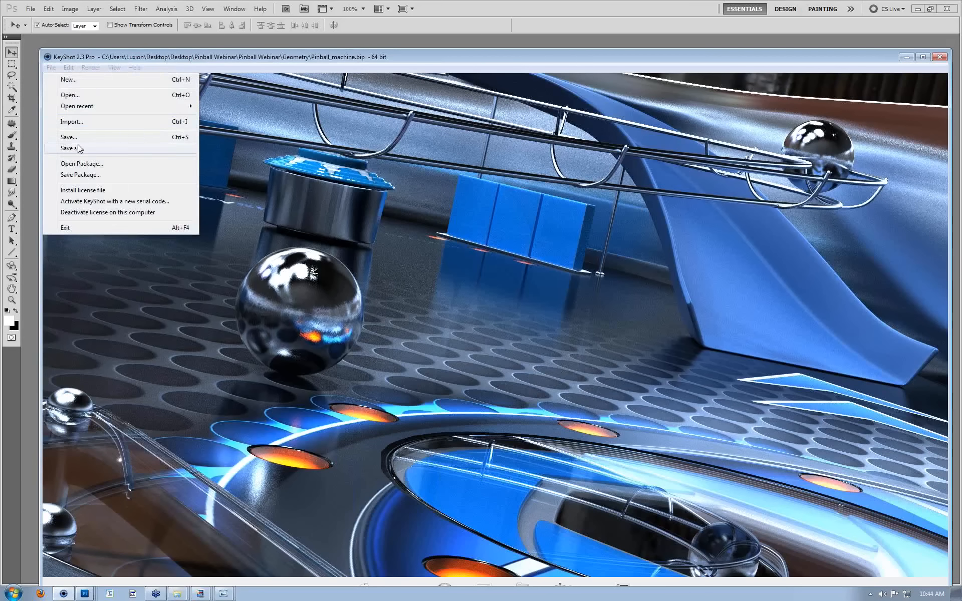
pyautogui.moveTo(143, 345); pyautogui.dragTo(2, 308)
pyautogui.write('binball_machine_masks')
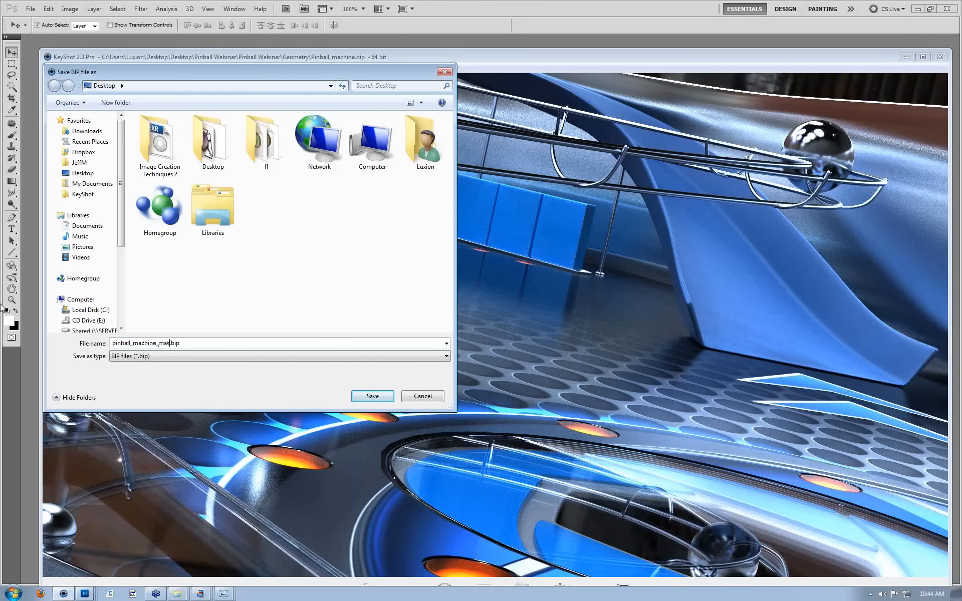
pyautogui.doubleClick(159, 145)
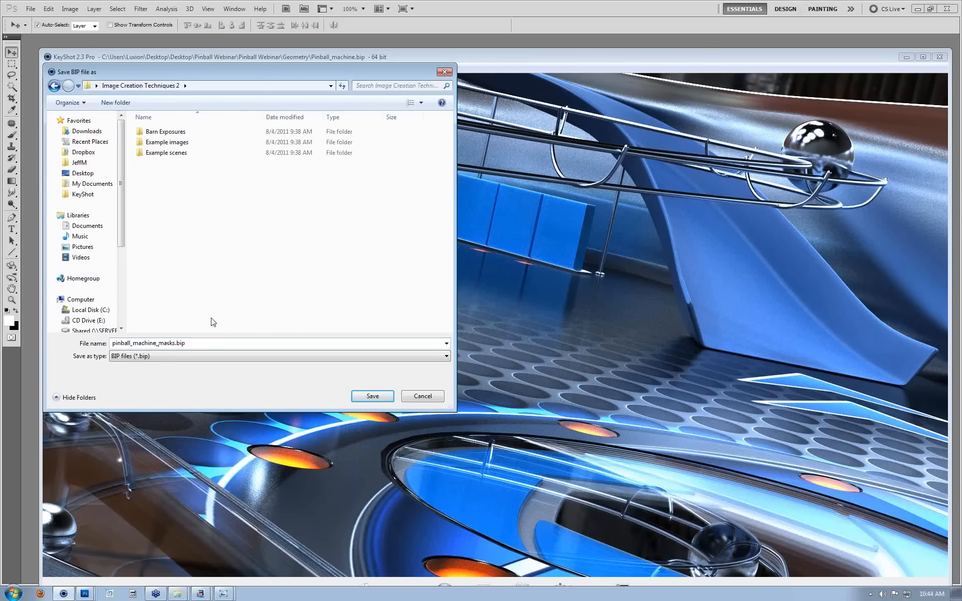
pyautogui.click(371, 393)
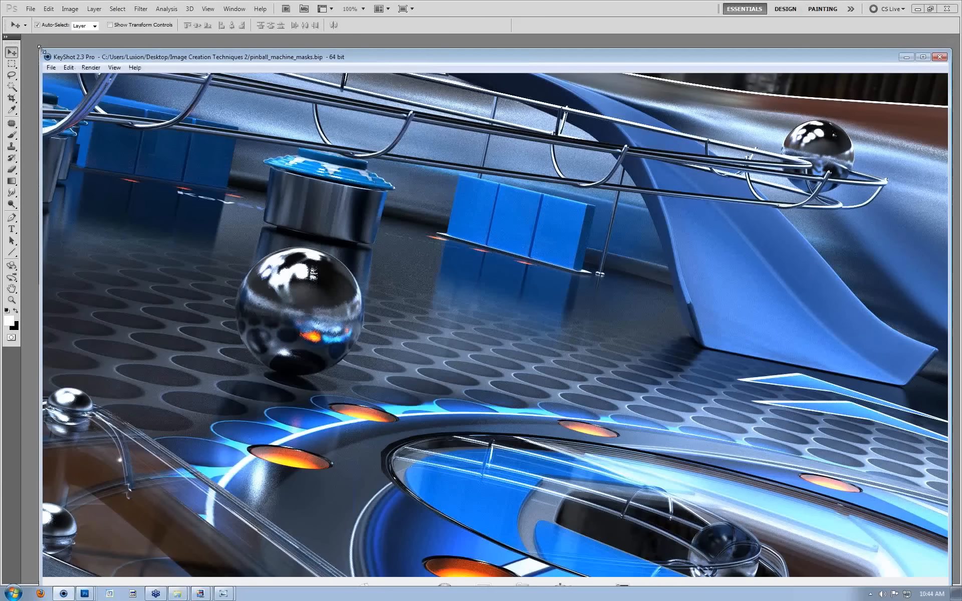
# Move the scene window fully into view and reload the recently saved pinball_machine_masks.bip scene.
pyautogui.moveTo(232, 52); pyautogui.dragTo(225, 13)
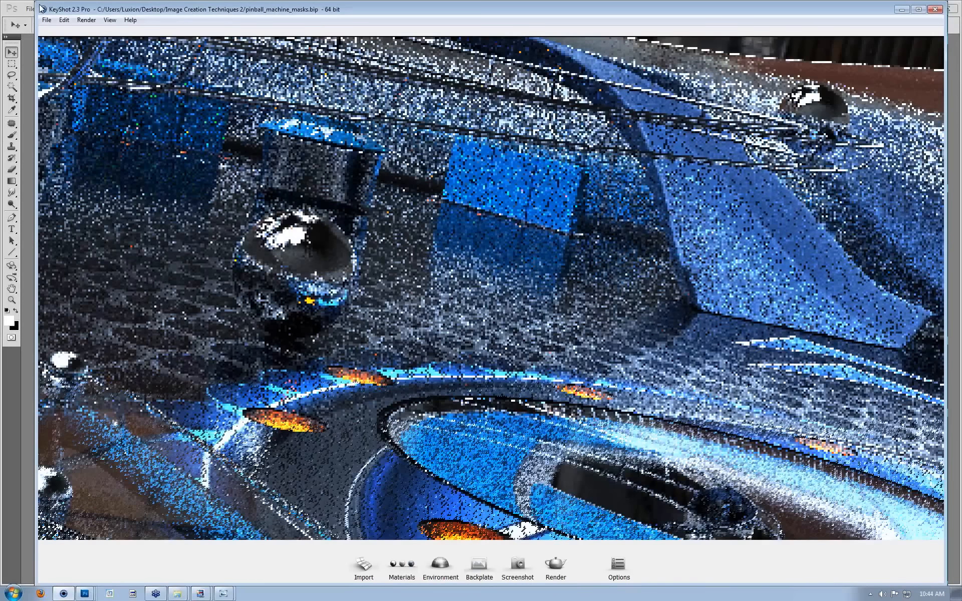
pyautogui.click(46, 20)
pyautogui.click(246, 72)
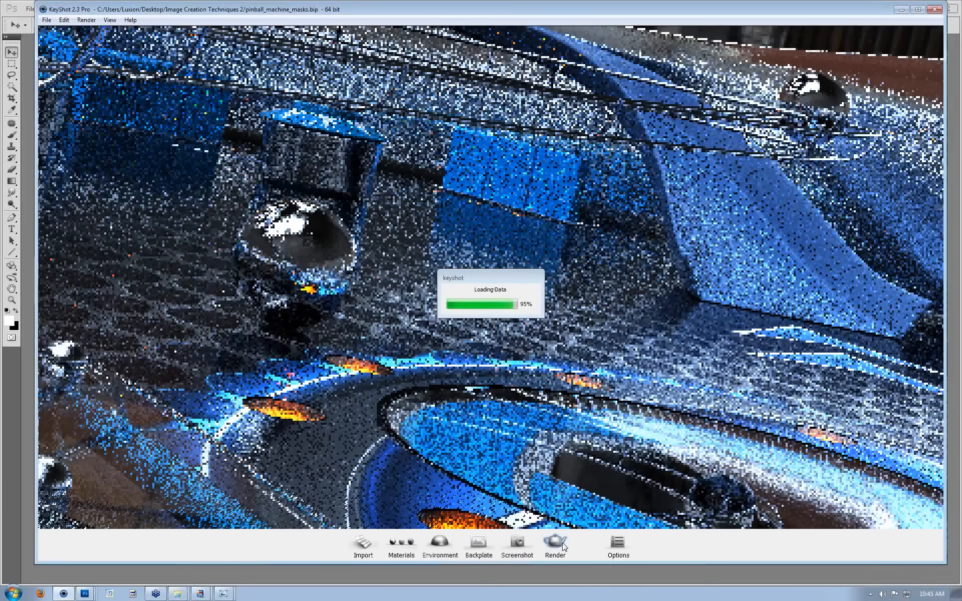
# Bring up the render options and camera settings, and save the current camera view as Final_shot.
pyautogui.click(563, 546)
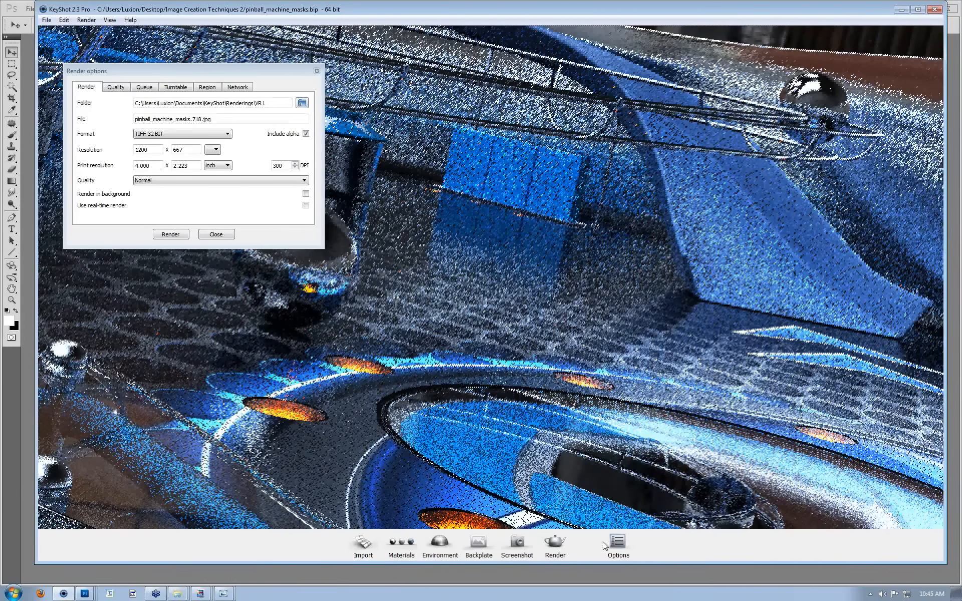
pyautogui.click(616, 545)
pyautogui.moveTo(717, 209); pyautogui.dragTo(443, 128)
pyautogui.click(558, 139)
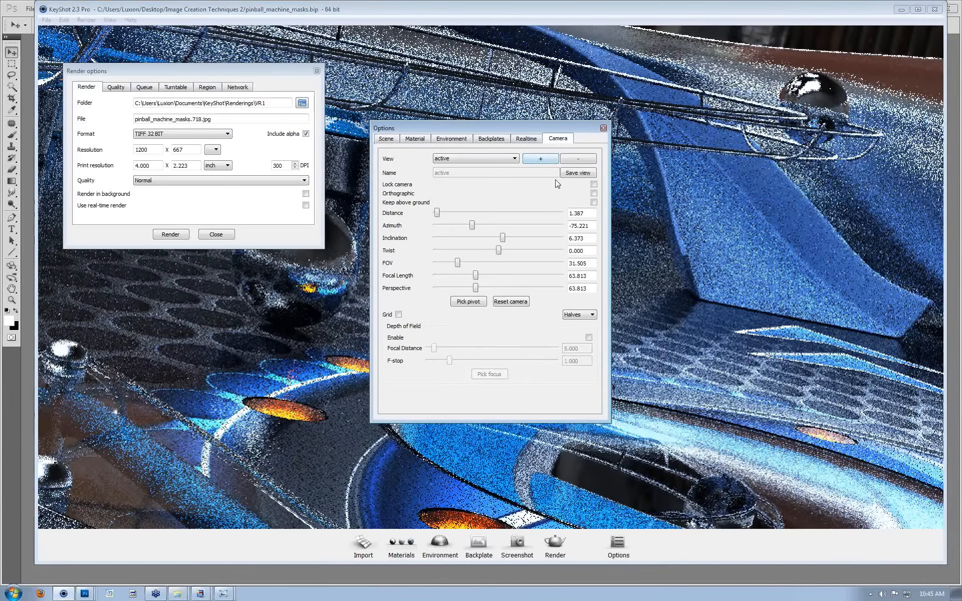
pyautogui.click(580, 173)
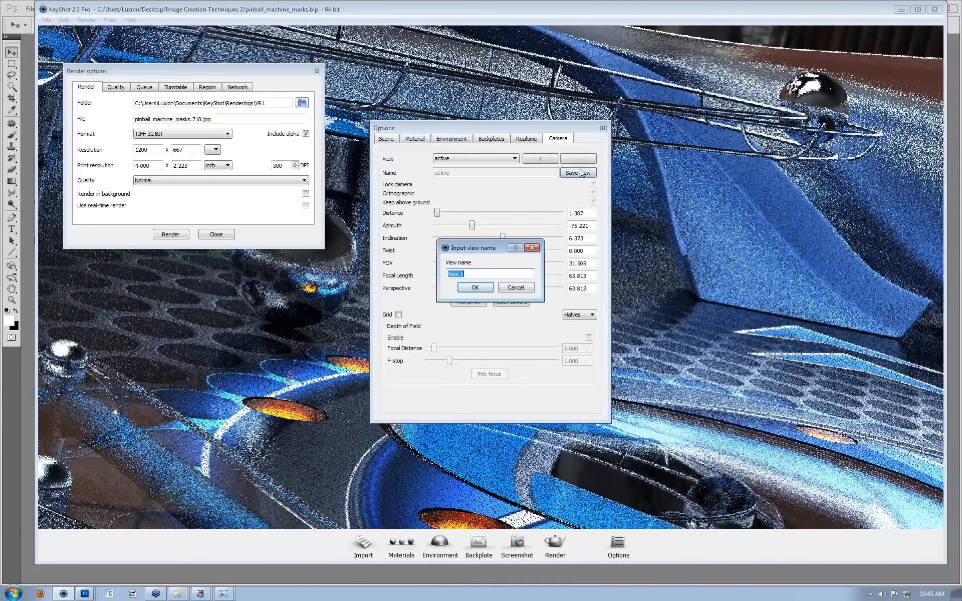
pyautogui.write('Final')
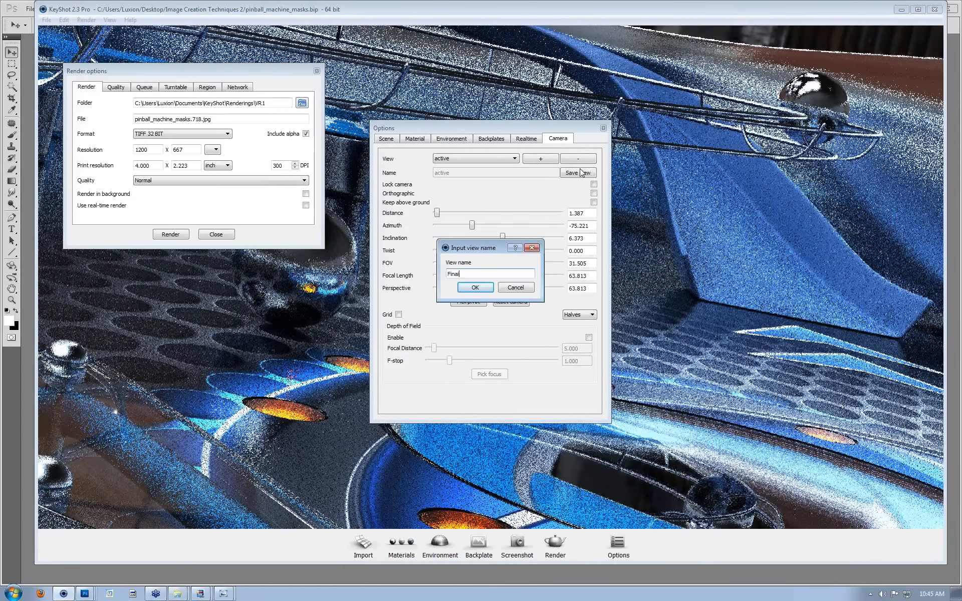
pyautogui.write('_shot')
pyautogui.press('Return')
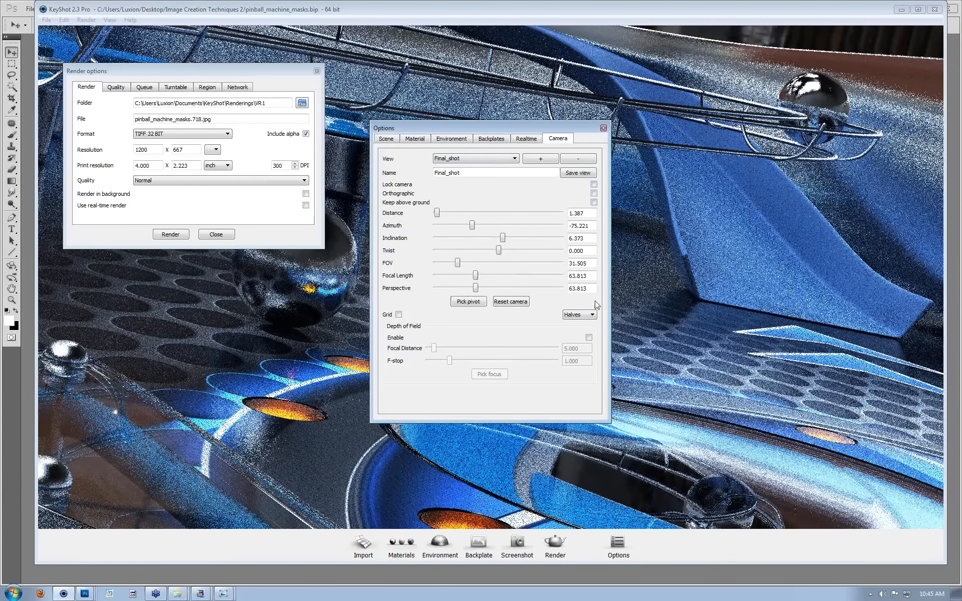
# Test the saved camera by orbiting the scene to another angle and recalling the Final_shot view.
pyautogui.click(534, 139)
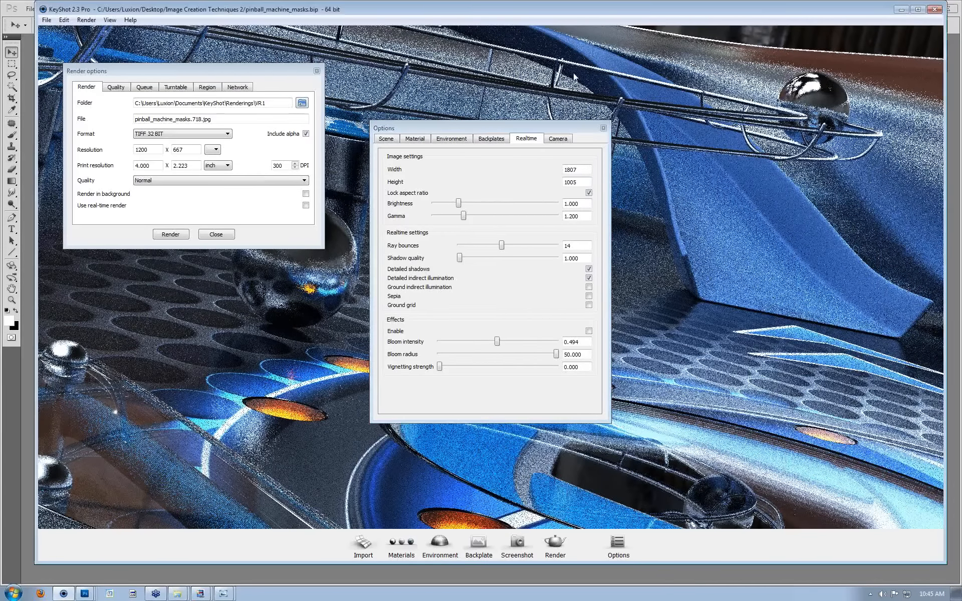
pyautogui.click(567, 143)
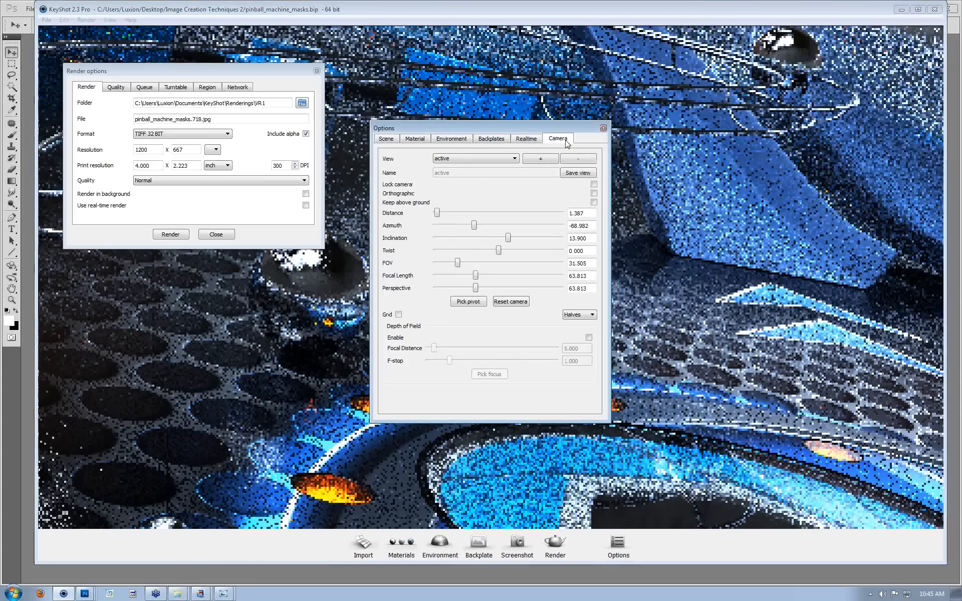
pyautogui.moveTo(482, 89); pyautogui.dragTo(518, 153)
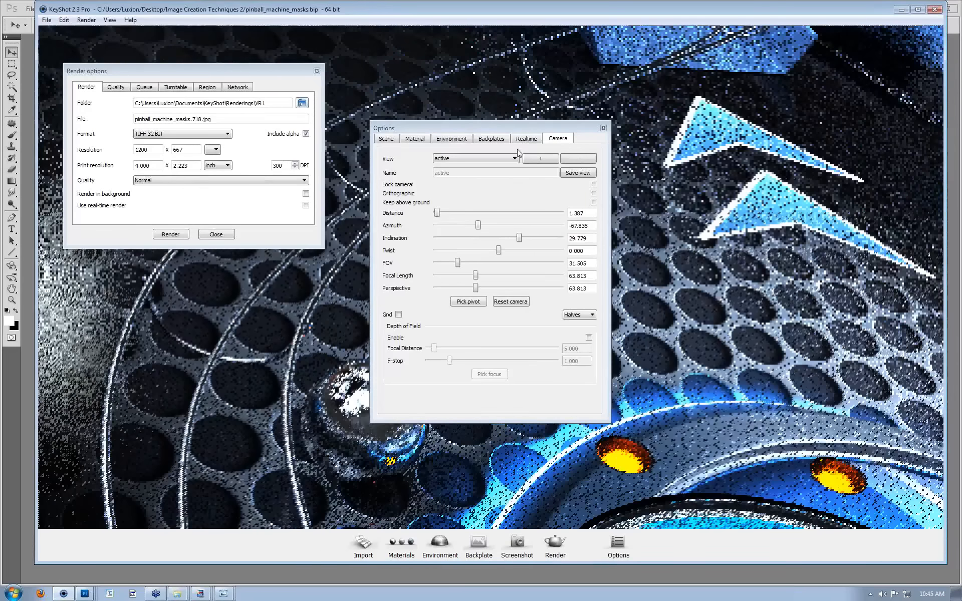
pyautogui.click(516, 158)
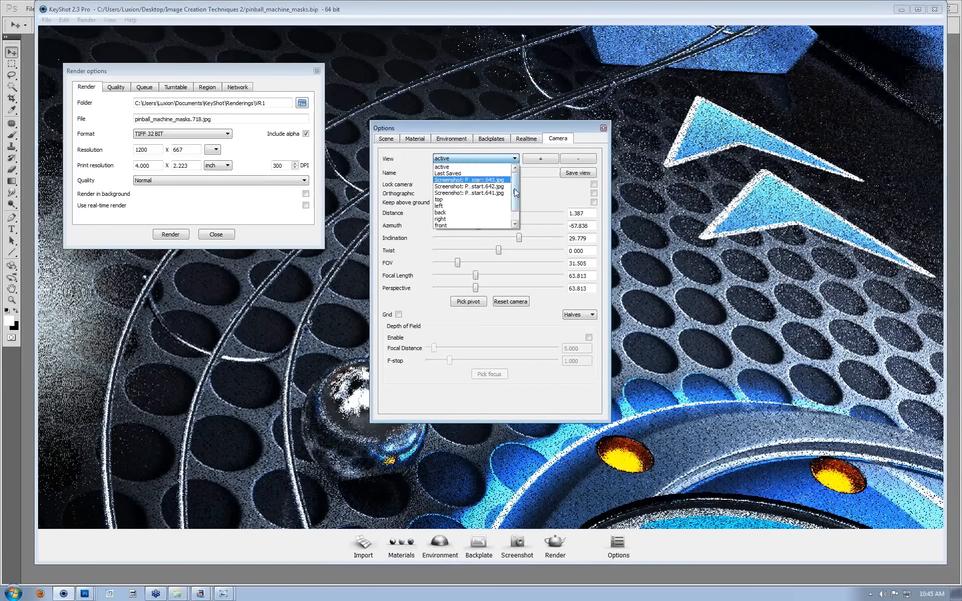
pyautogui.click(486, 226)
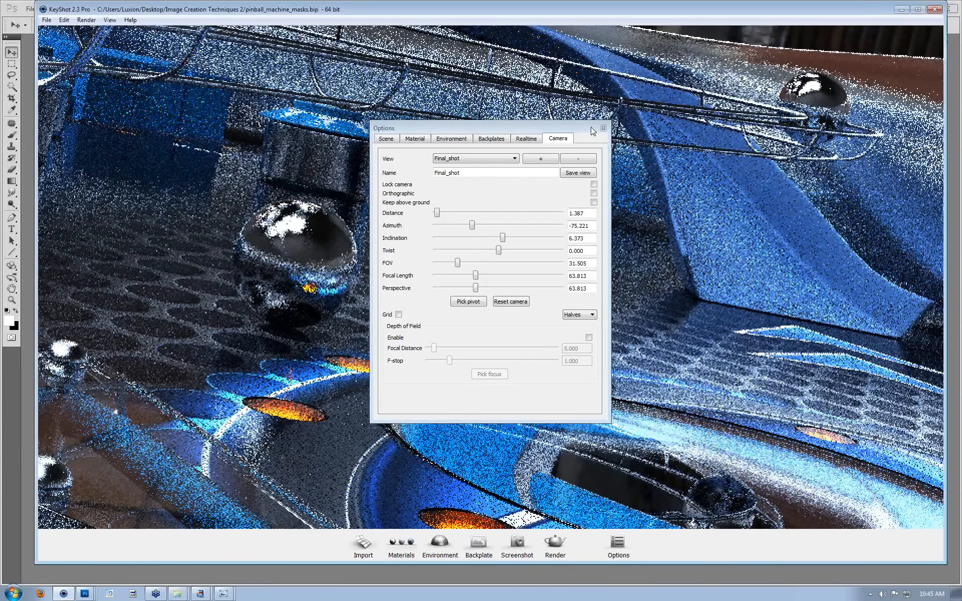
# Orbit to a higher view of the playfield and change the chrome pinball's material type to Flat.
pyautogui.moveTo(591, 129); pyautogui.dragTo(479, 252)
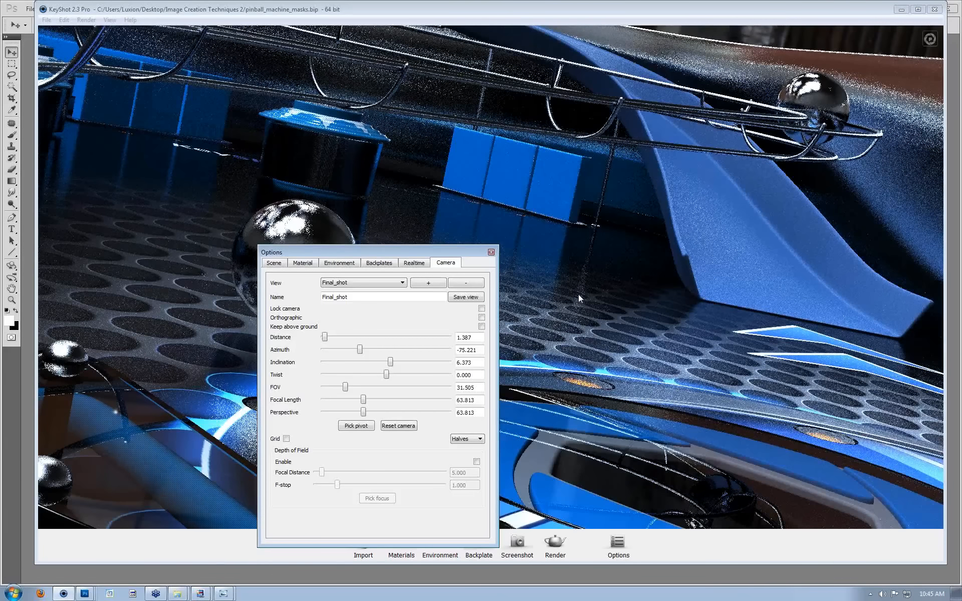
pyautogui.click(491, 252)
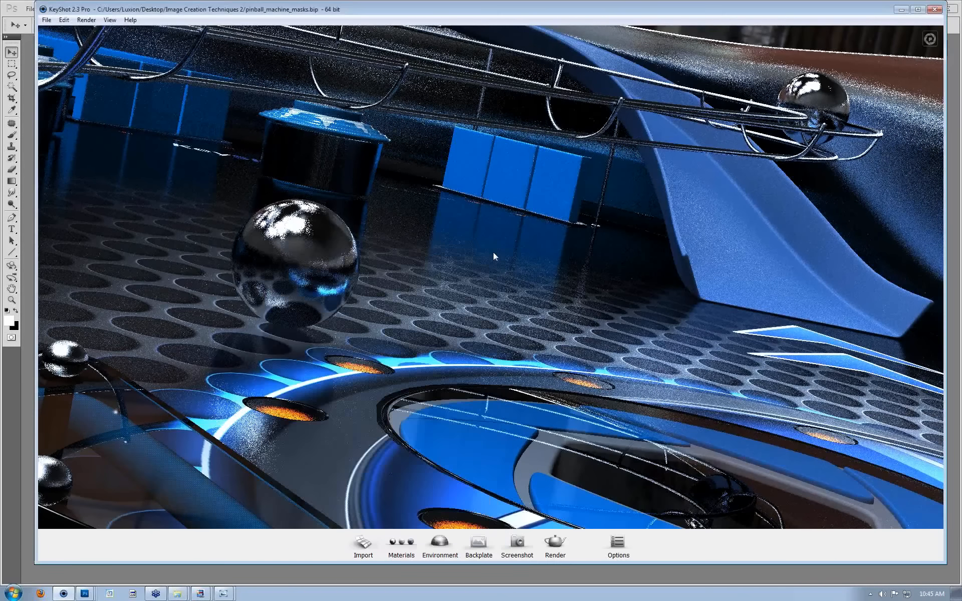
pyautogui.moveTo(517, 238); pyautogui.dragTo(474, 245)
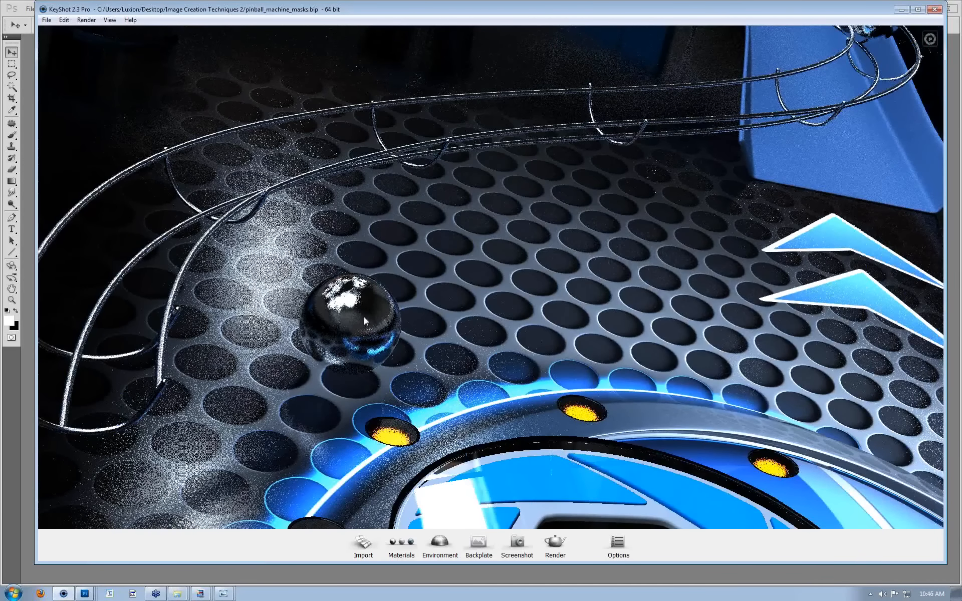
pyautogui.doubleClick(364, 320)
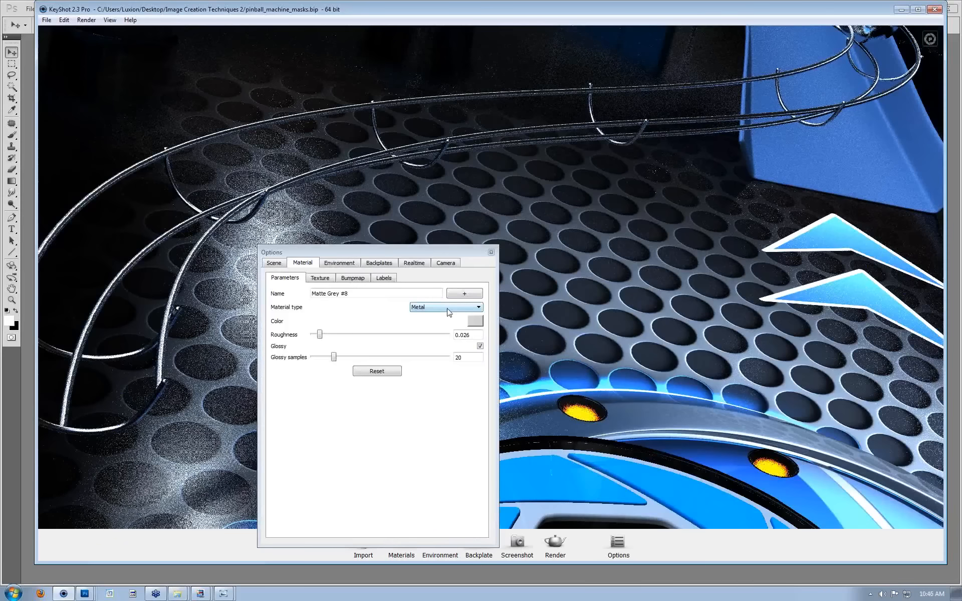
pyautogui.click(449, 307)
pyautogui.click(434, 350)
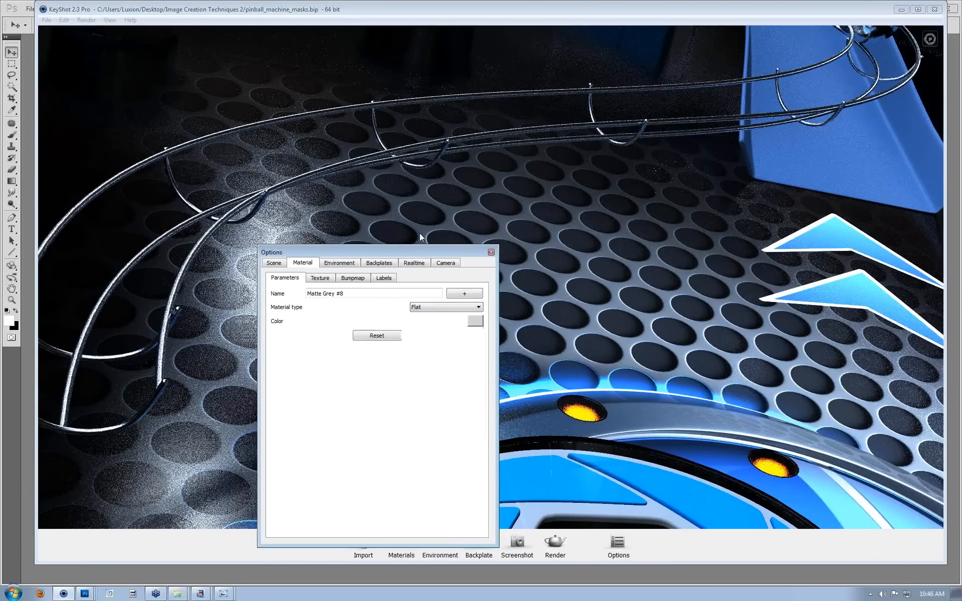
# Disable both the texture and the bump map on the pinball's flat material.
pyautogui.moveTo(370, 252); pyautogui.dragTo(682, 160)
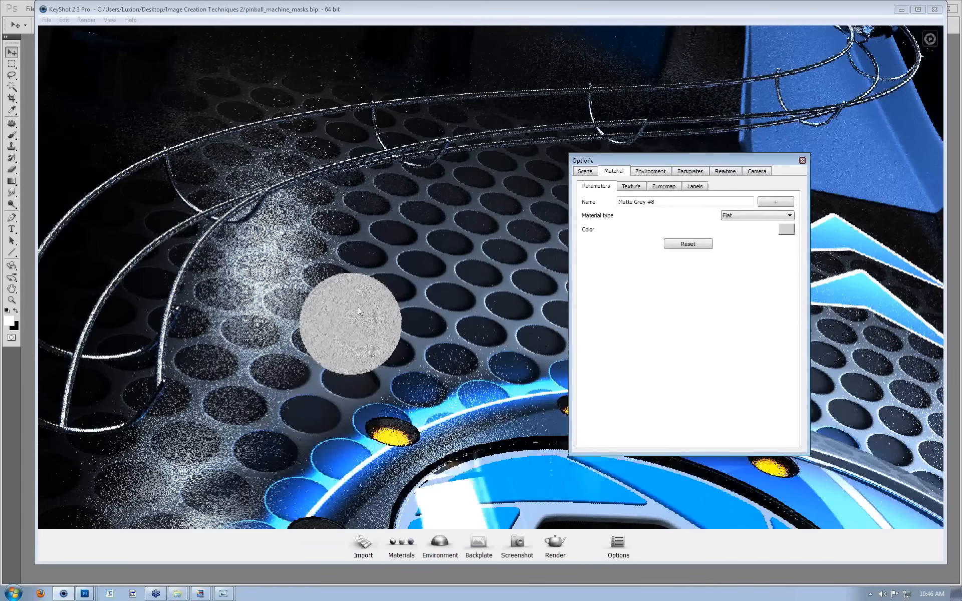
pyautogui.click(638, 188)
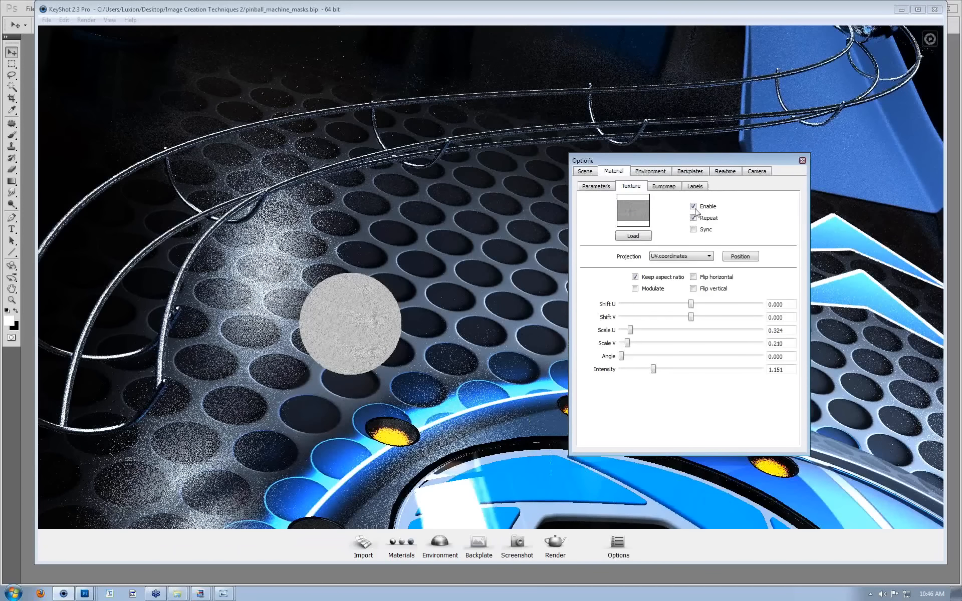
pyautogui.click(666, 189)
pyautogui.click(691, 207)
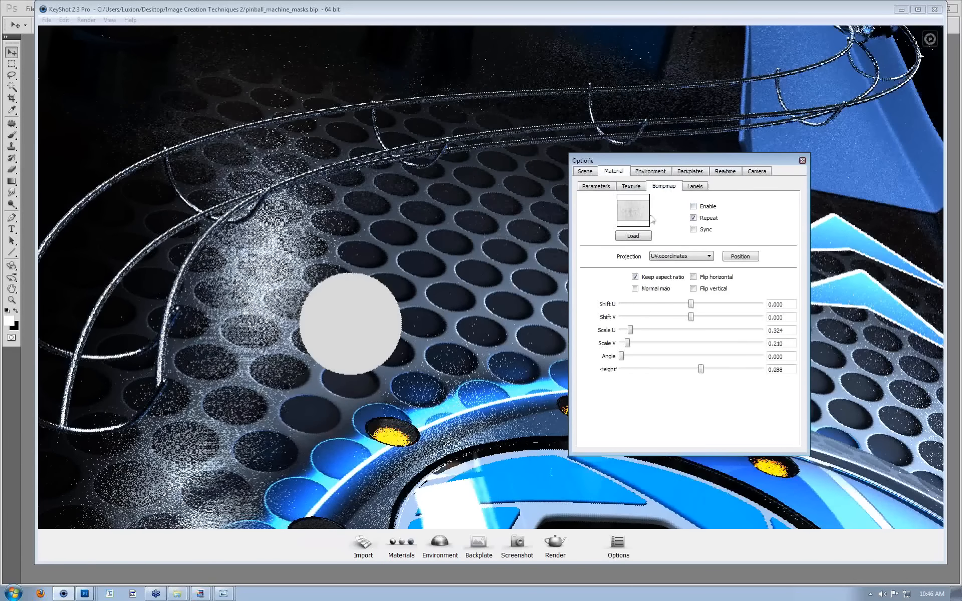
# Keep the pinball's material type as Flat and set its color to bright orange (red 231, green 67, blue 2).
pyautogui.click(603, 189)
pyautogui.moveTo(617, 161); pyautogui.dragTo(530, 145)
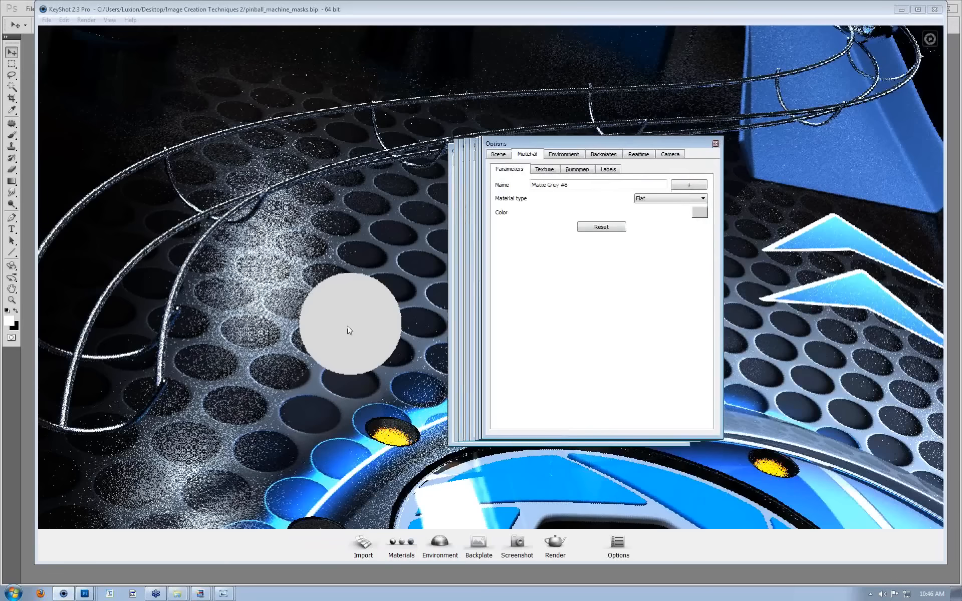
pyautogui.click(660, 199)
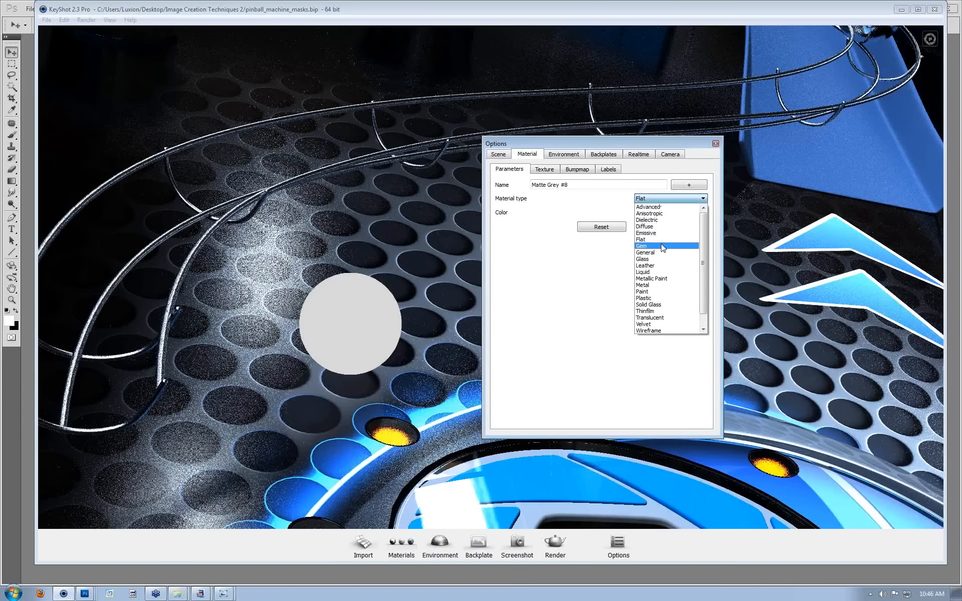
pyautogui.click(661, 239)
pyautogui.click(694, 213)
pyautogui.click(700, 212)
pyautogui.click(713, 220)
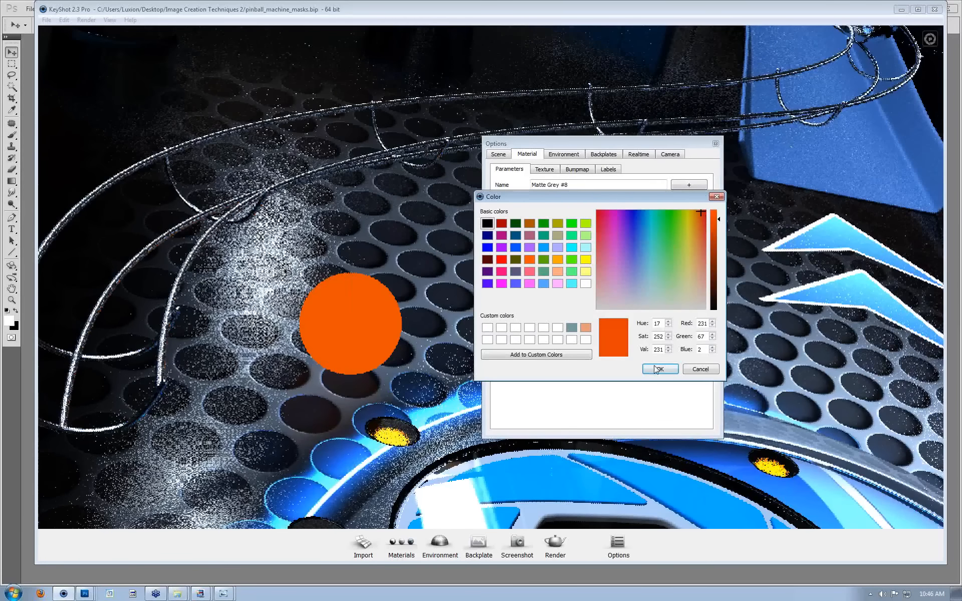
pyautogui.click(659, 368)
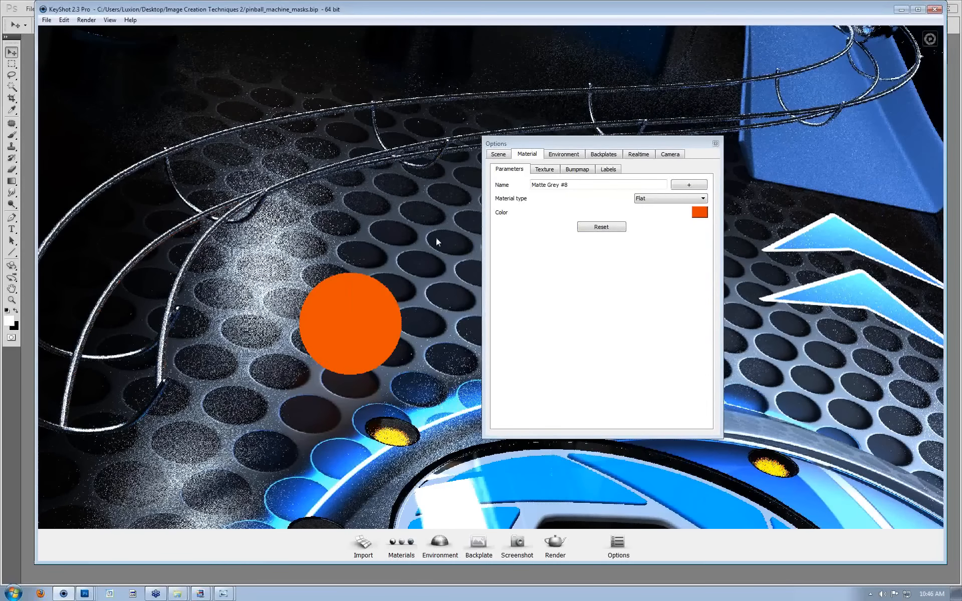
# Paste the ball's flat material onto the perforated playfield and recolor the playfield bright green.
pyautogui.keyDown('shift'); pyautogui.rightClick(435, 238); pyautogui.keyUp('shift')
pyautogui.doubleClick(436, 238)
pyautogui.click(700, 215)
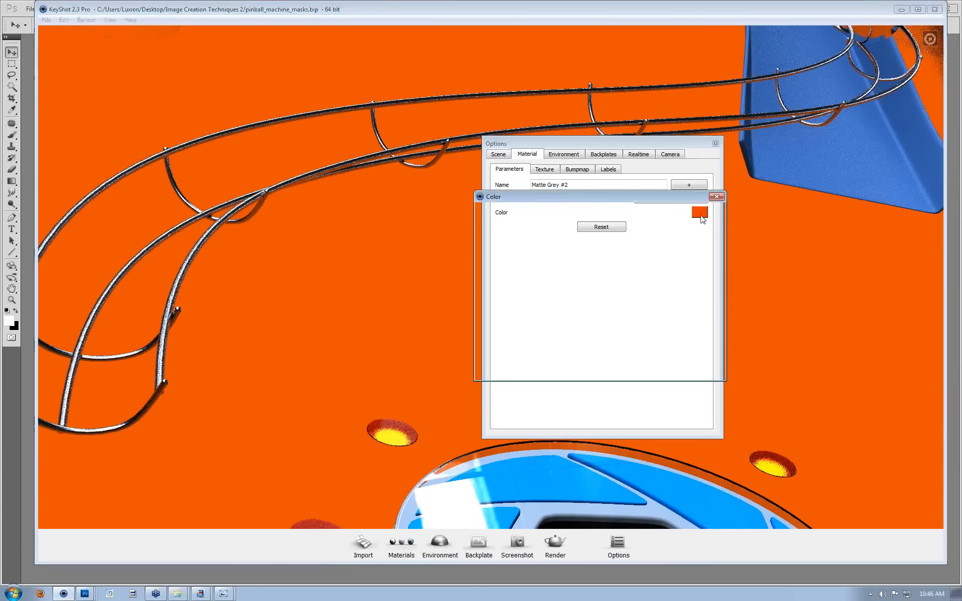
pyautogui.click(669, 219)
pyautogui.click(661, 373)
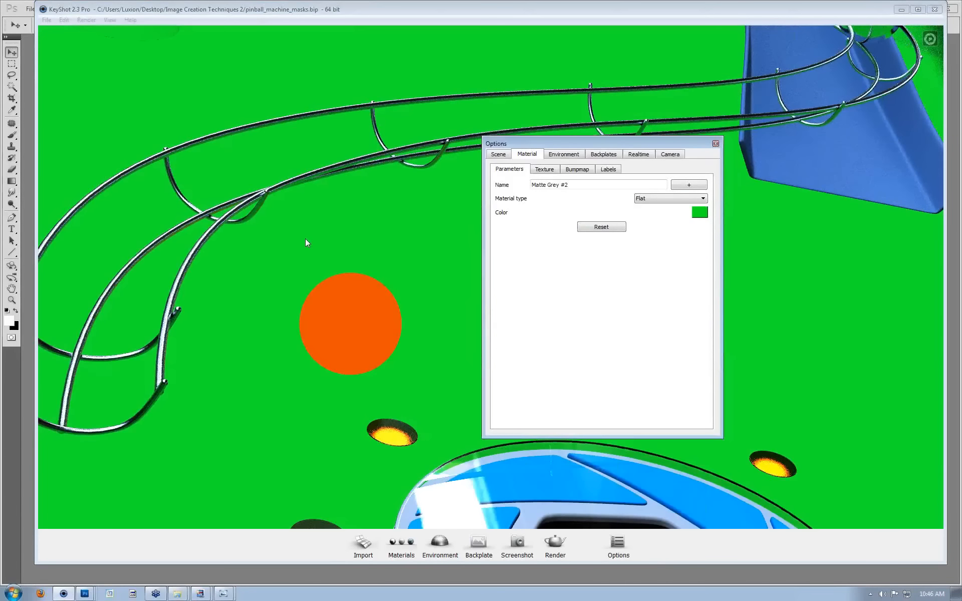
# Copy the pinball's orange flat material onto the wire ramp rails.
pyautogui.keyDown('shift'); pyautogui.click(373, 304); pyautogui.keyUp('shift')
pyautogui.keyDown('shift'); pyautogui.rightClick(320, 171); pyautogui.keyUp('shift')
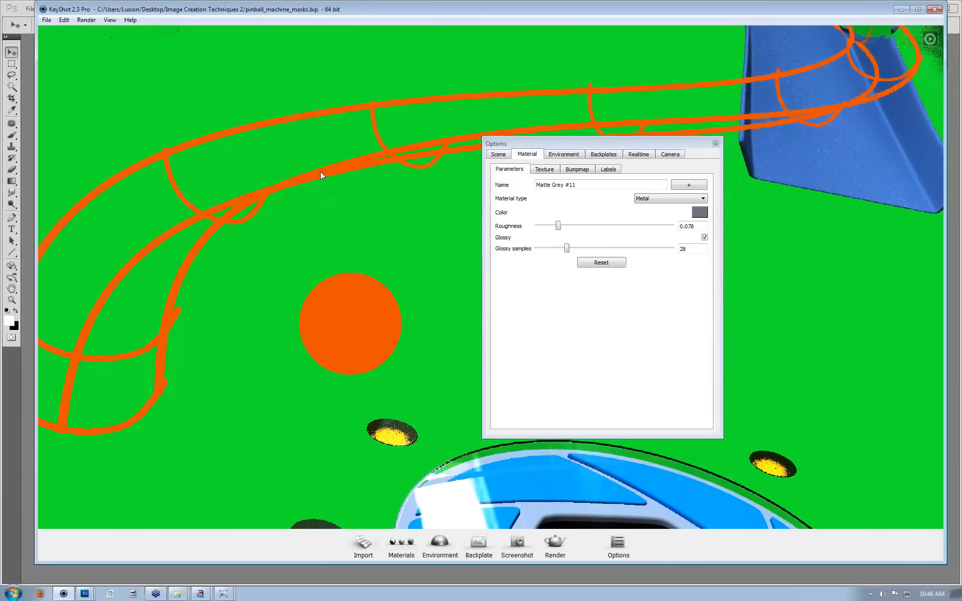
# Paste the flat material onto the round playfield light inserts and recolor them blue (hue 198, saturation 255, value 231).
pyautogui.keyDown('shift'); pyautogui.rightClick(395, 432); pyautogui.keyUp('shift')
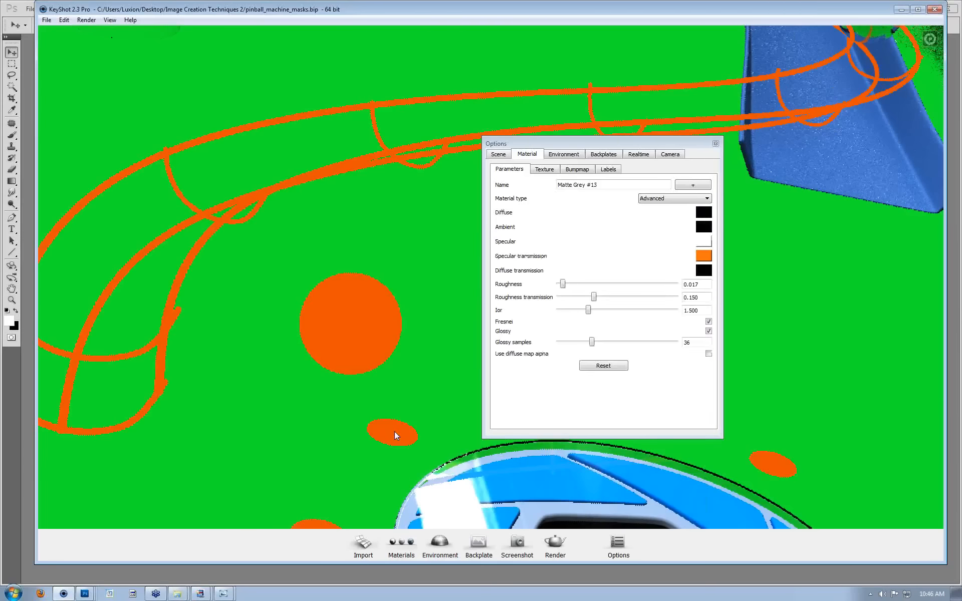
pyautogui.click(699, 212)
pyautogui.moveTo(699, 214); pyautogui.dragTo(645, 210)
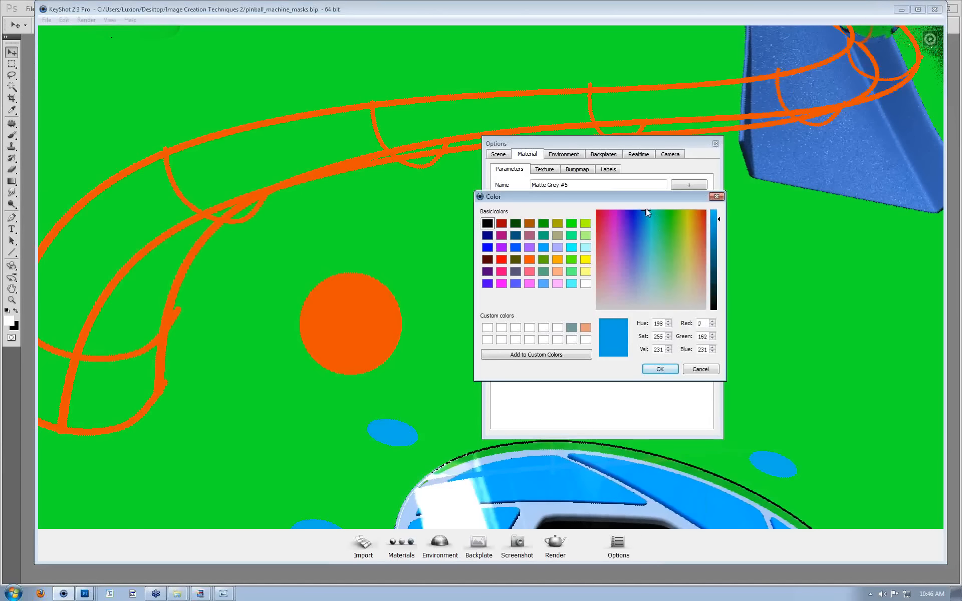
pyautogui.click(660, 369)
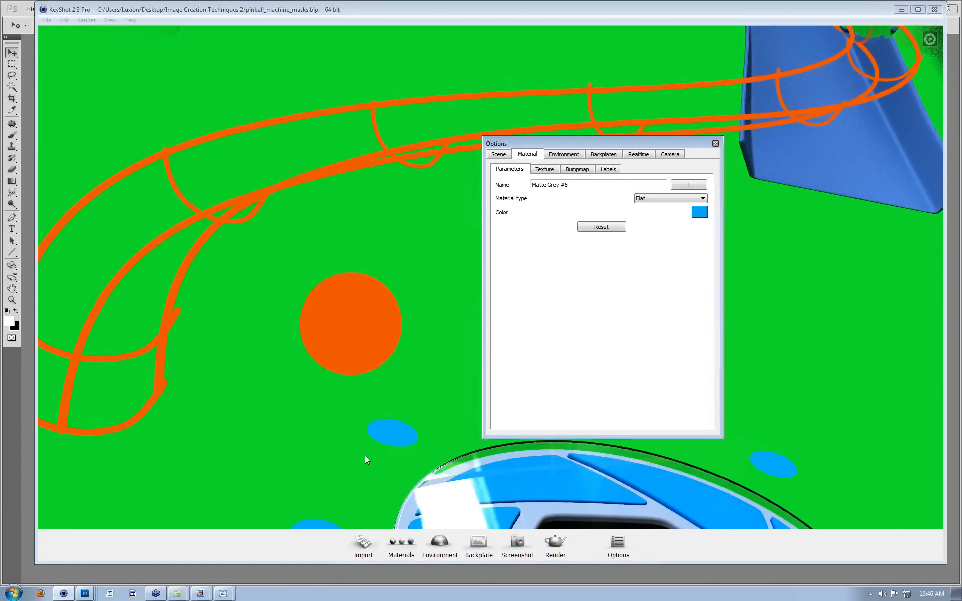
# Paste the light inserts' blue flat material onto the large round playfield disc and recolor it yellow (red 232, green 244, blue 2).
pyautogui.keyDown('shift'); pyautogui.click(395, 434); pyautogui.keyUp('shift')
pyautogui.keyDown('shift'); pyautogui.rightClick(581, 497); pyautogui.keyUp('shift')
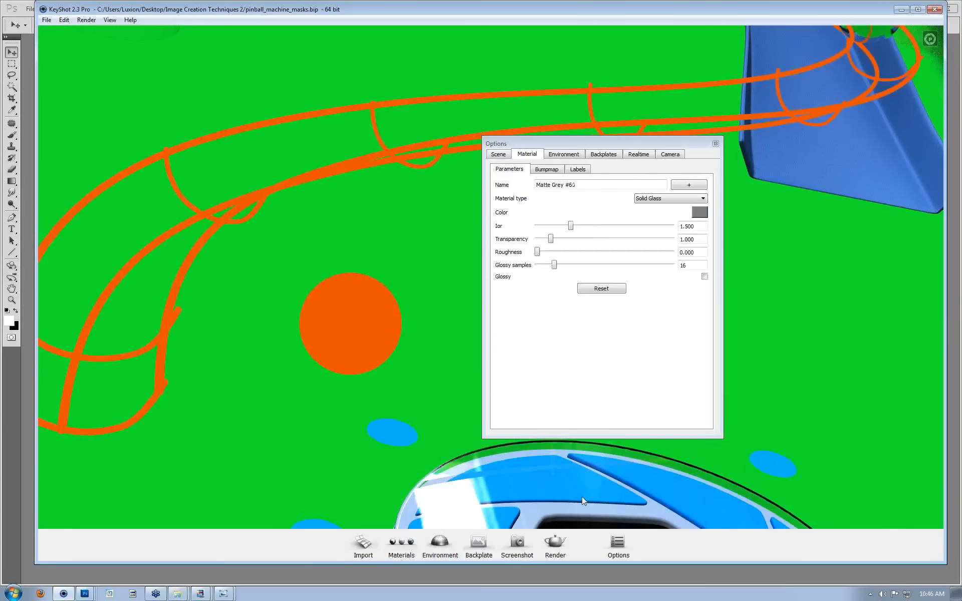
pyautogui.click(699, 213)
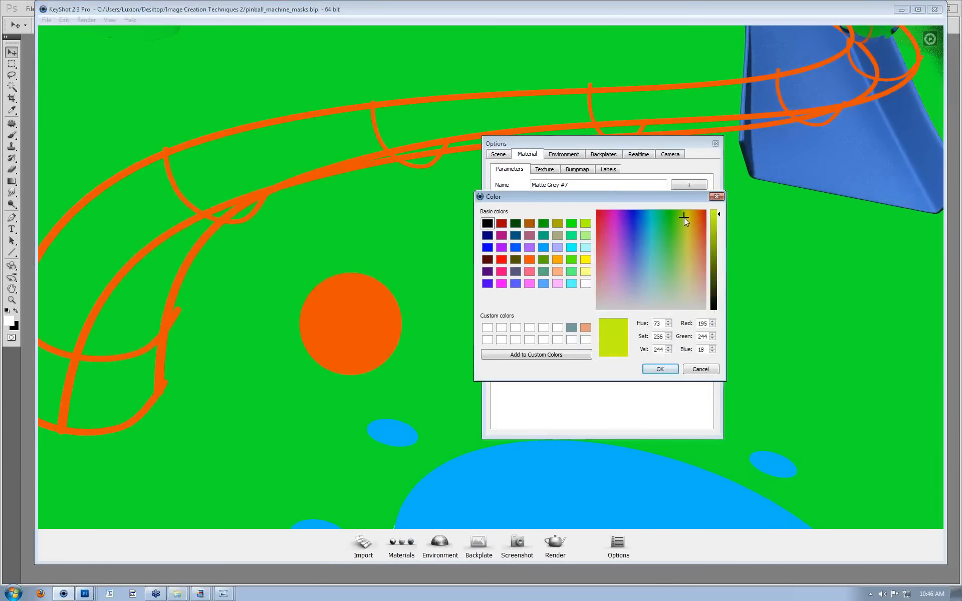
pyautogui.click(686, 214)
pyautogui.click(686, 213)
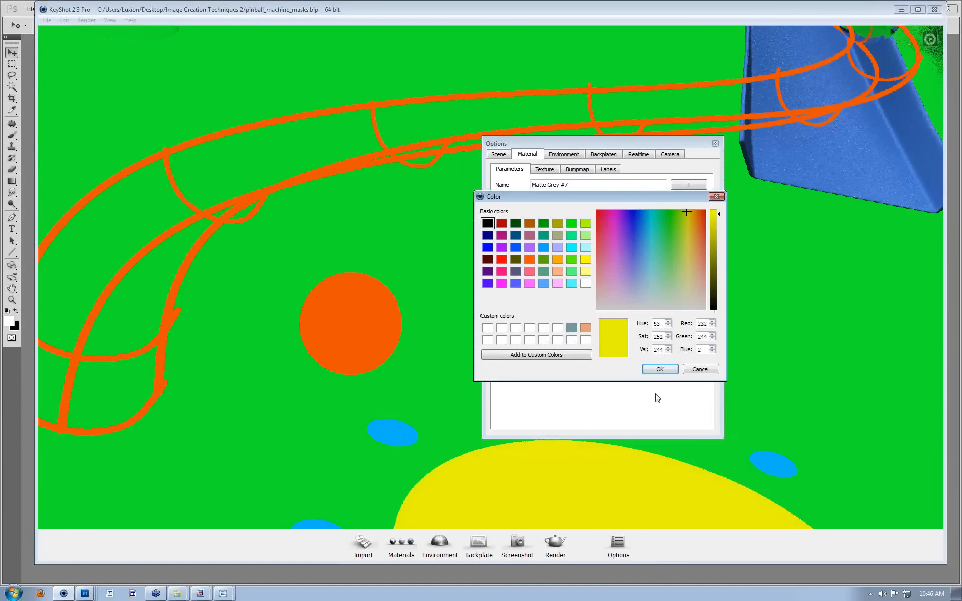
pyautogui.click(659, 372)
# Compare with the Pinball_machine.tif render in Photoshop, and in KeyShot paste the disc's flat material onto the wide ramp and recolor it deep blue.
pyautogui.hotkey('alt', 'Tab')
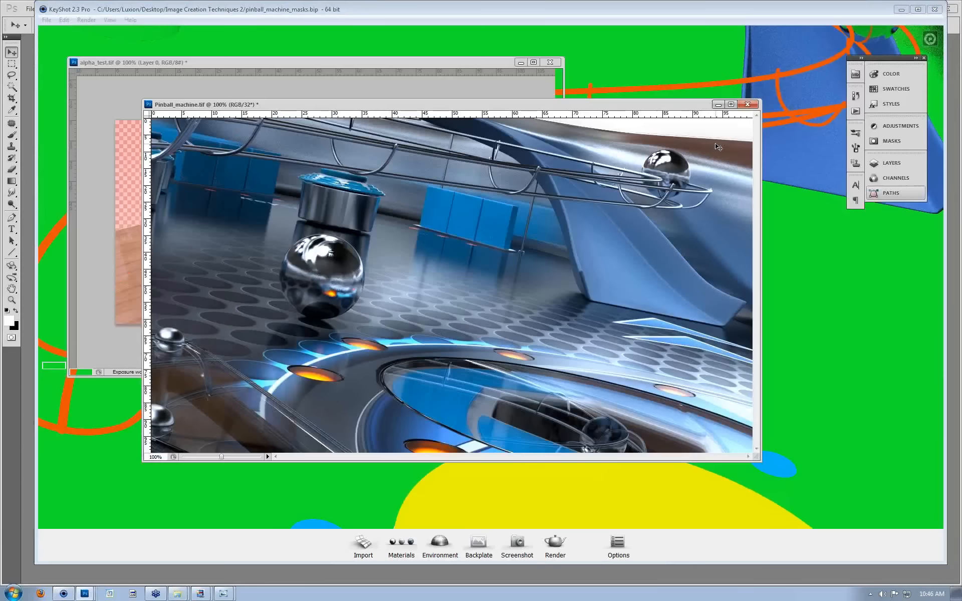
pyautogui.click(63, 594)
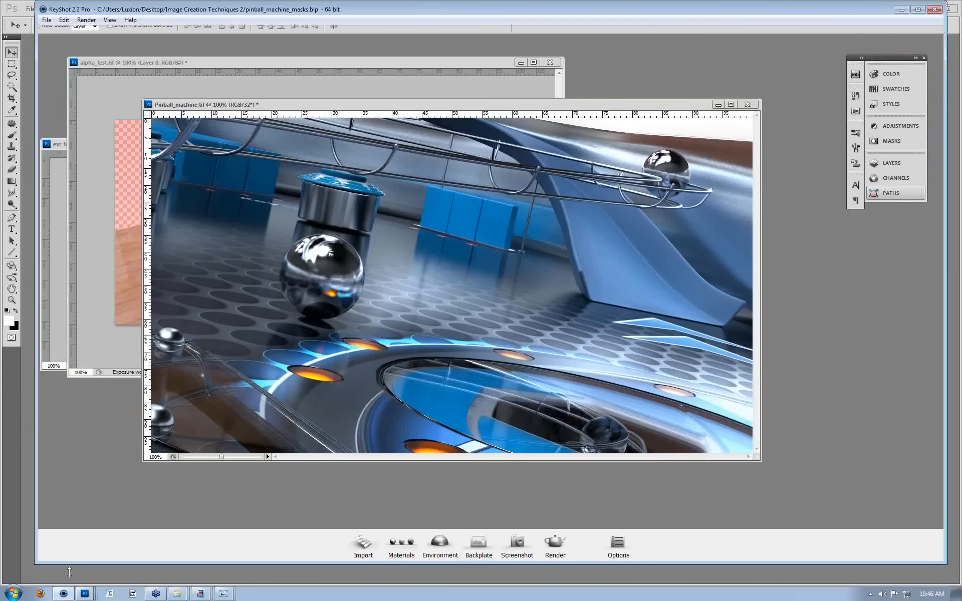
pyautogui.doubleClick(749, 135)
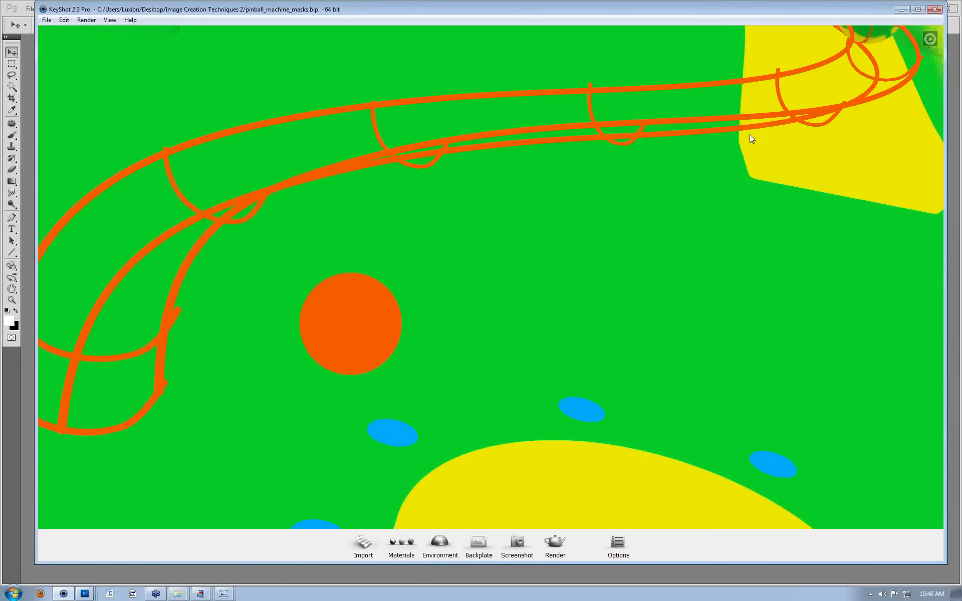
pyautogui.click(699, 212)
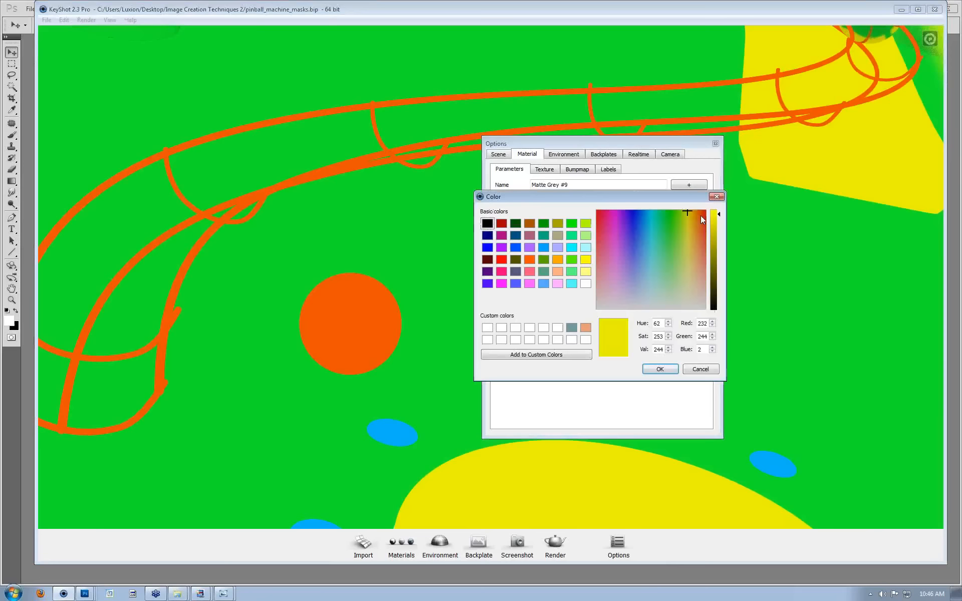
pyautogui.moveTo(686, 215); pyautogui.dragTo(630, 206)
pyautogui.click(658, 370)
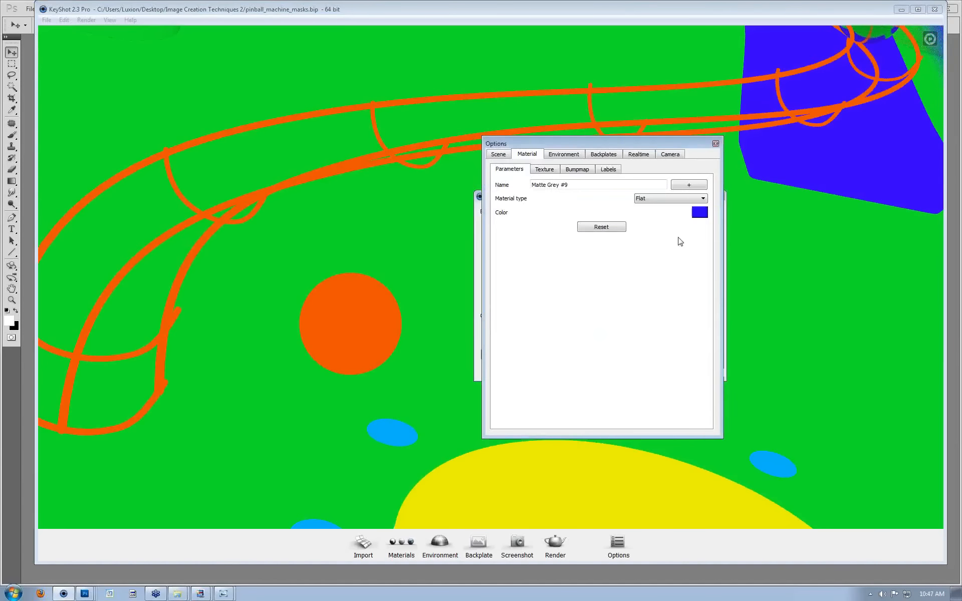
# Restore the saved Final_shot camera view and close the options window.
pyautogui.click(670, 154)
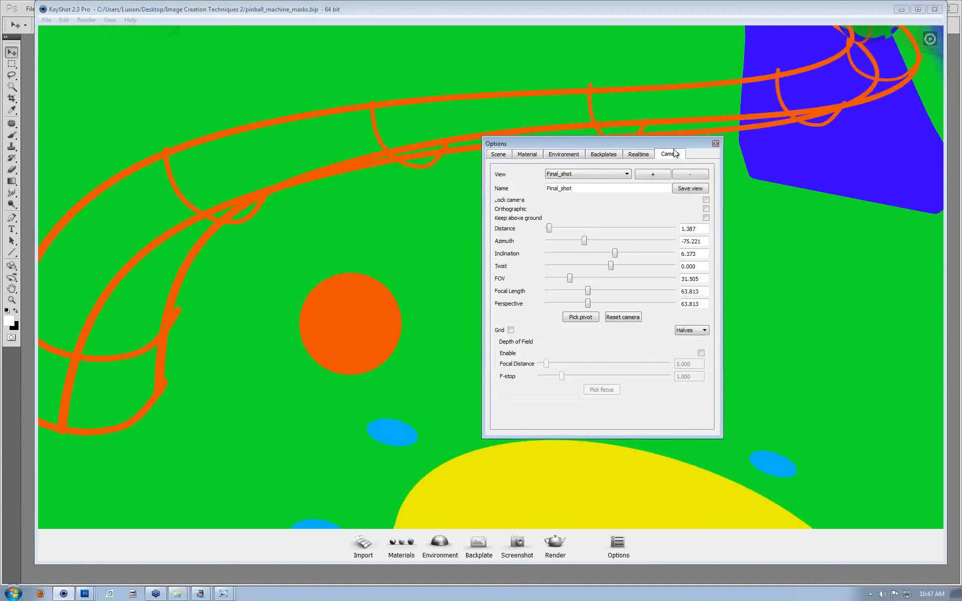
pyautogui.click(614, 175)
pyautogui.scroll(-1, 581, 216)
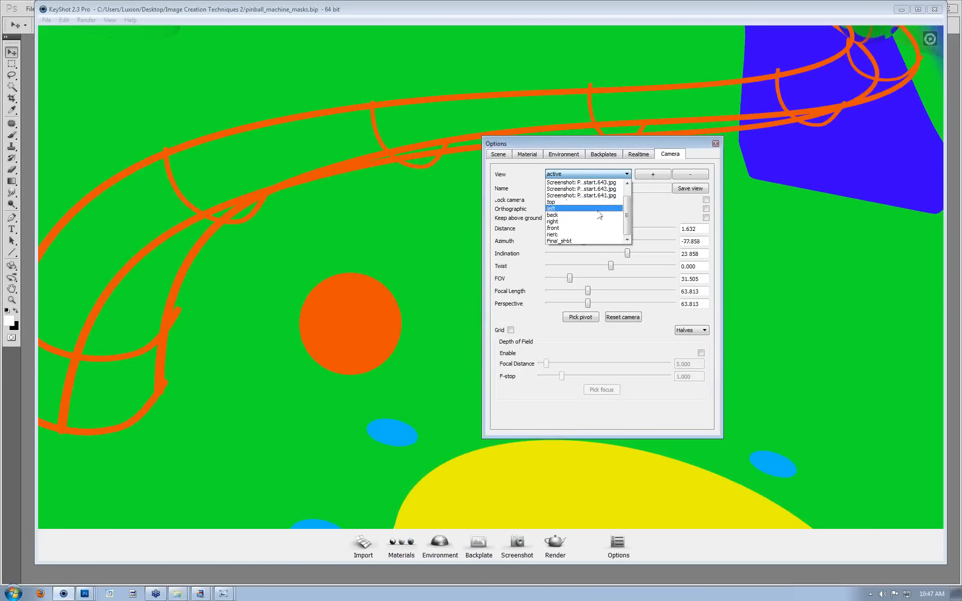
pyautogui.click(576, 242)
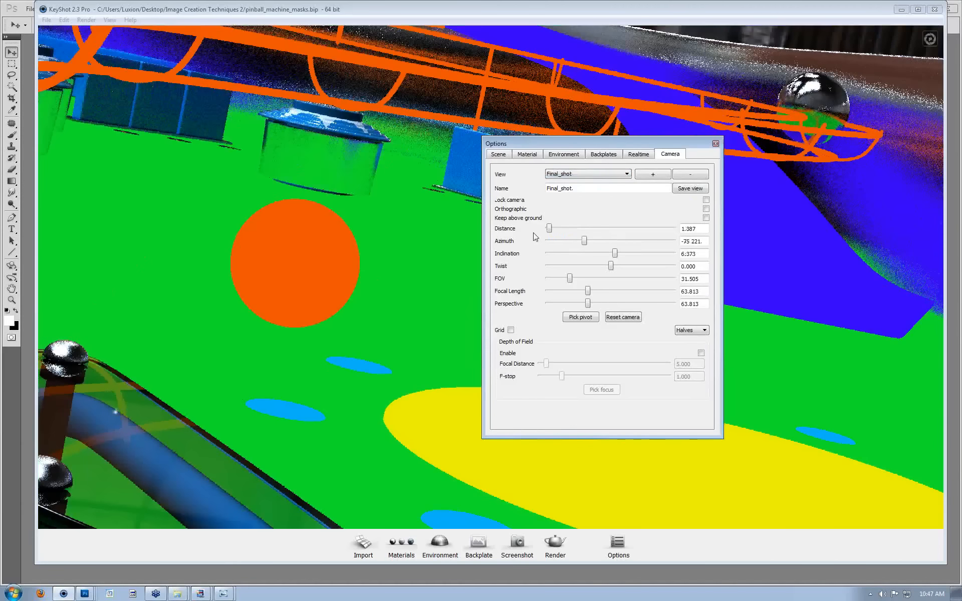
pyautogui.click(715, 143)
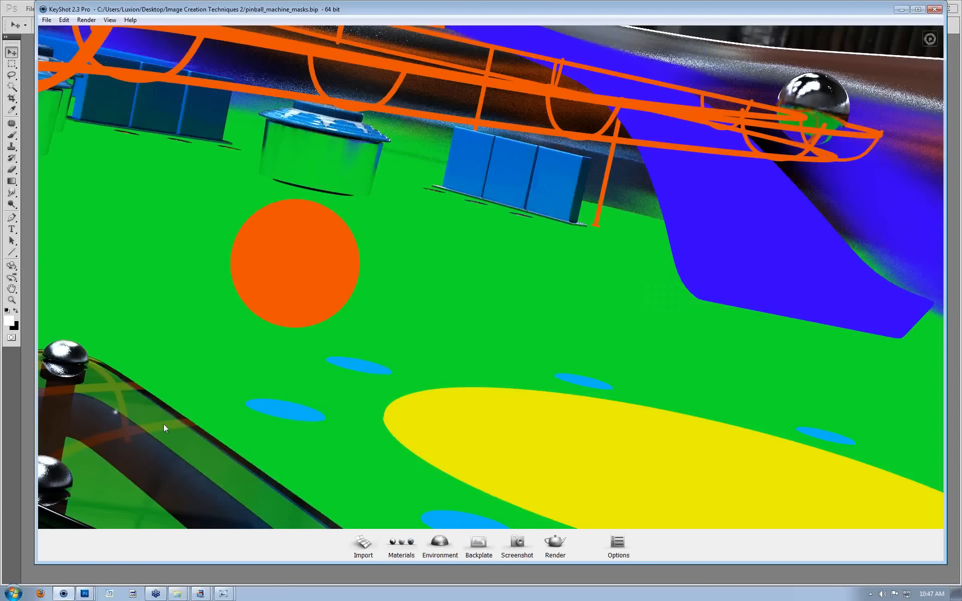
# Paste the orange flat material onto the transparent corner panel and the blue flat material onto its round post caps.
pyautogui.keyDown('shift'); pyautogui.click(126, 433); pyautogui.keyUp('shift')
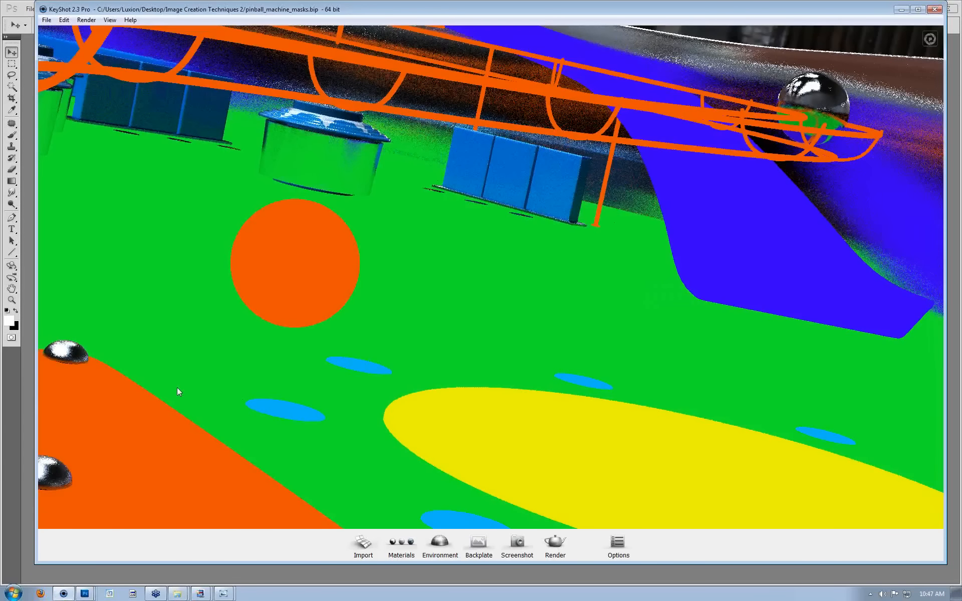
pyautogui.keyDown('shift'); pyautogui.click(65, 353); pyautogui.keyUp('shift')
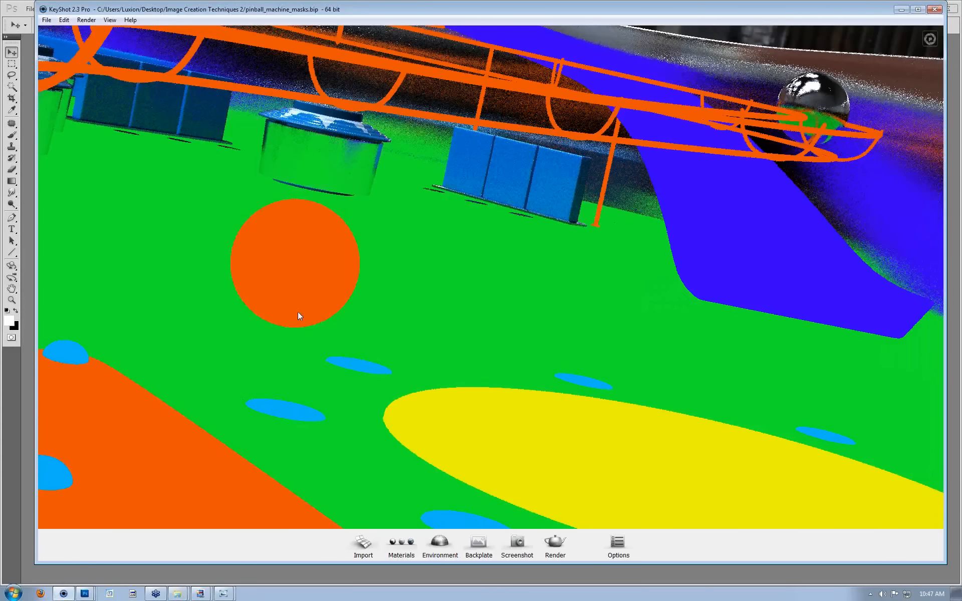
# Paste the orange flat material onto the bumper's cylindrical body and recolor it brown (red 102, green 64, blue 30).
pyautogui.keyDown('shift'); pyautogui.click(308, 157); pyautogui.keyUp('shift')
pyautogui.doubleClick(318, 157)
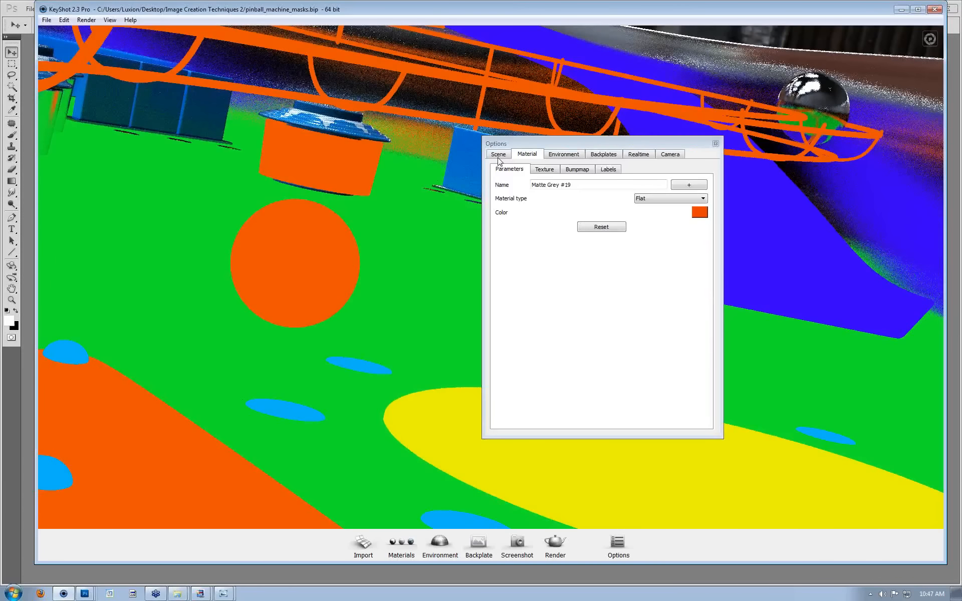
pyautogui.click(699, 212)
pyautogui.click(694, 238)
pyautogui.click(697, 240)
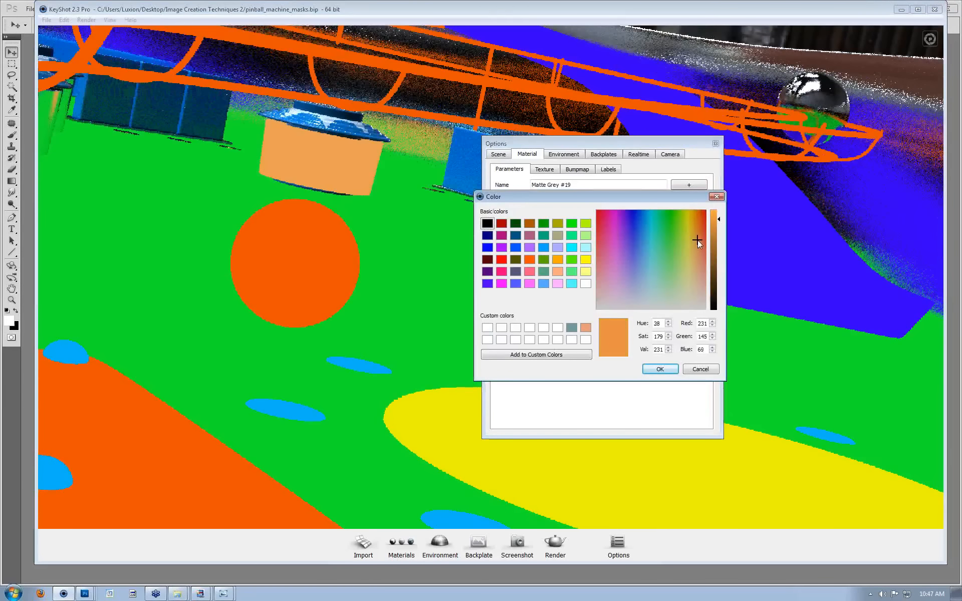
pyautogui.click(718, 275)
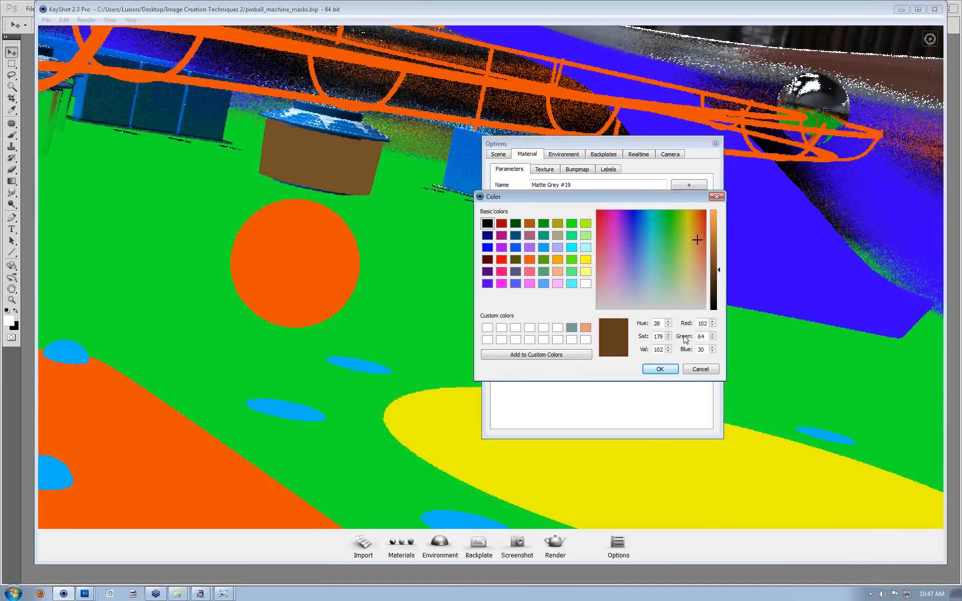
pyautogui.click(660, 369)
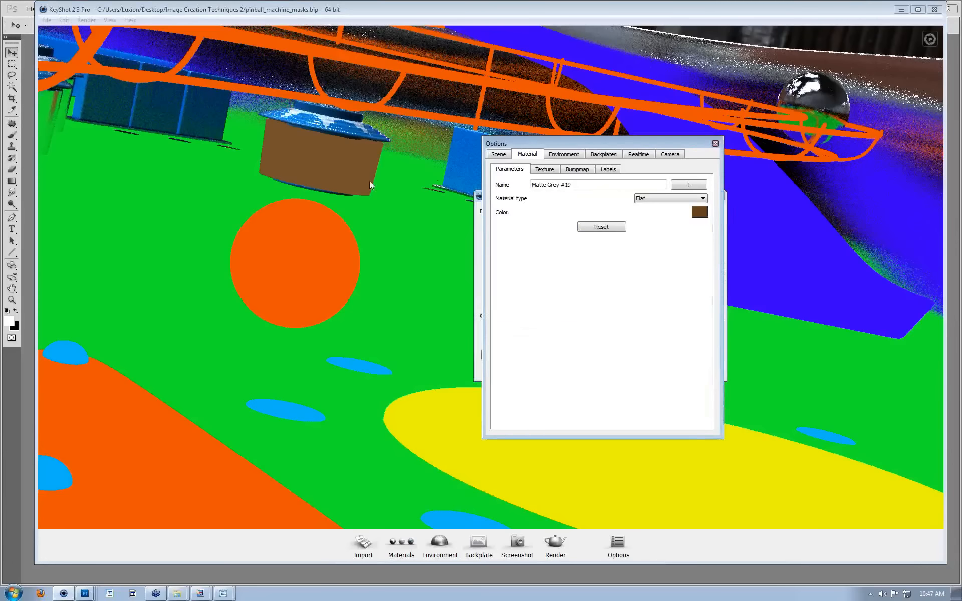
# Paste the brown flat material onto the bumper's cap and recolor it golden yellow (red 221, green 198, blue 0).
pyautogui.doubleClick(348, 126)
pyautogui.doubleClick(347, 126)
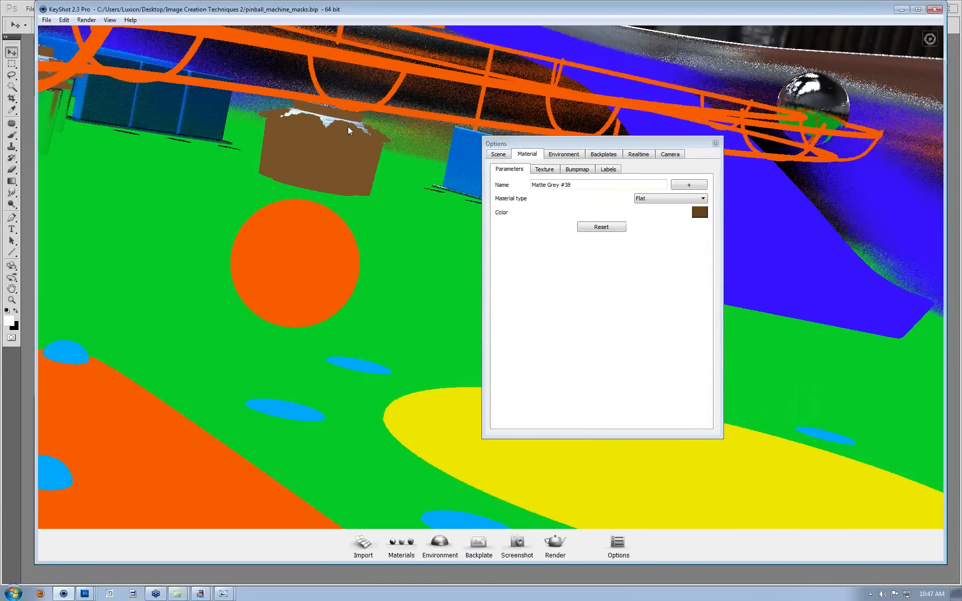
pyautogui.click(699, 212)
pyautogui.click(636, 217)
pyautogui.moveTo(636, 217); pyautogui.dragTo(595, 209)
pyautogui.moveTo(603, 273); pyautogui.dragTo(703, 219)
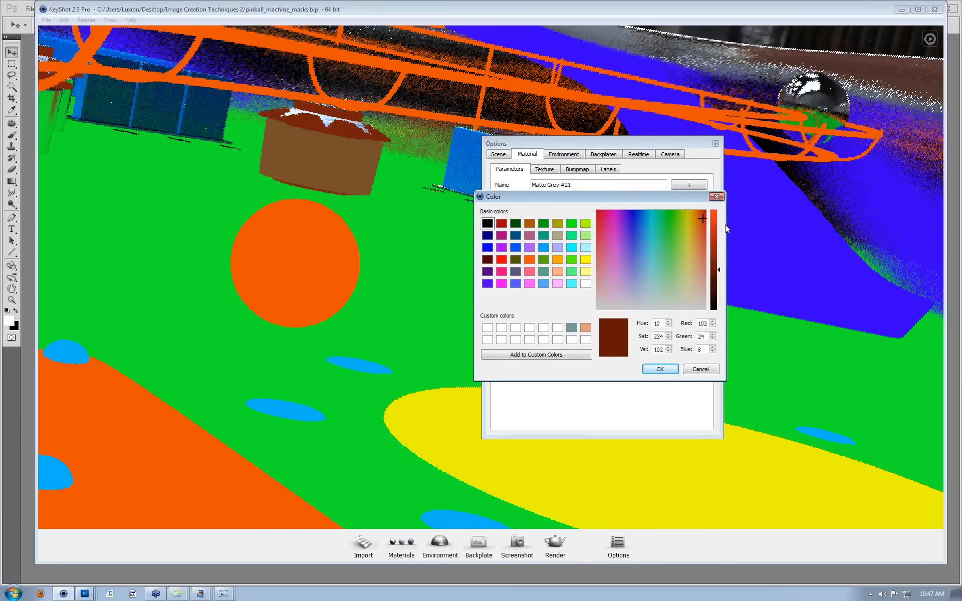
pyautogui.click(719, 223)
pyautogui.click(693, 213)
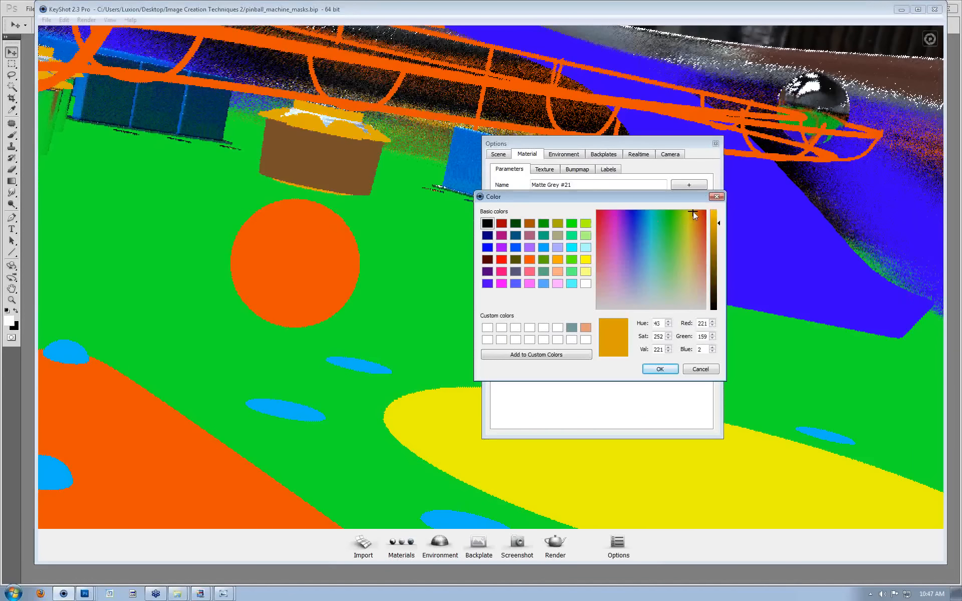
pyautogui.moveTo(693, 214); pyautogui.dragTo(690, 211)
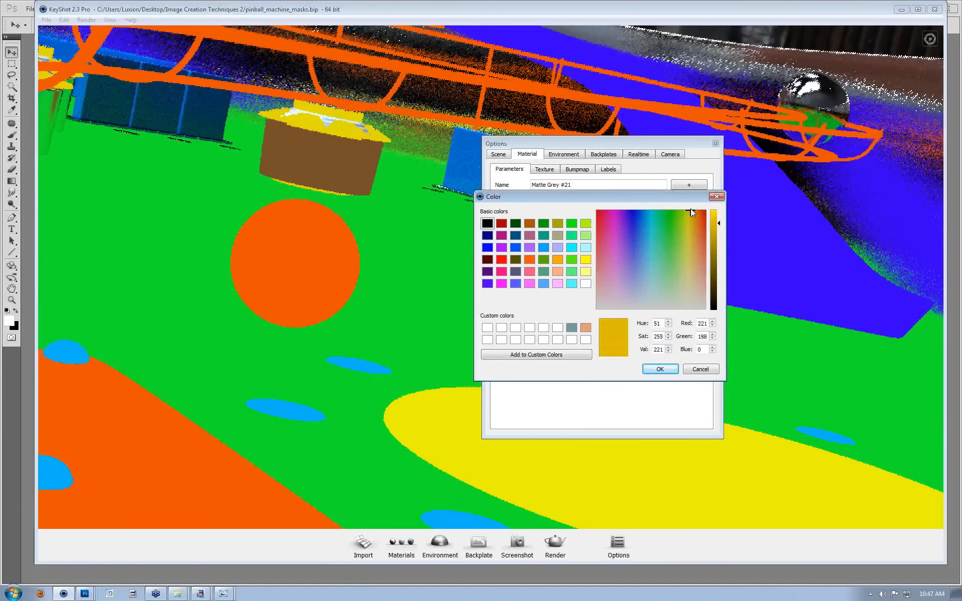
pyautogui.click(671, 373)
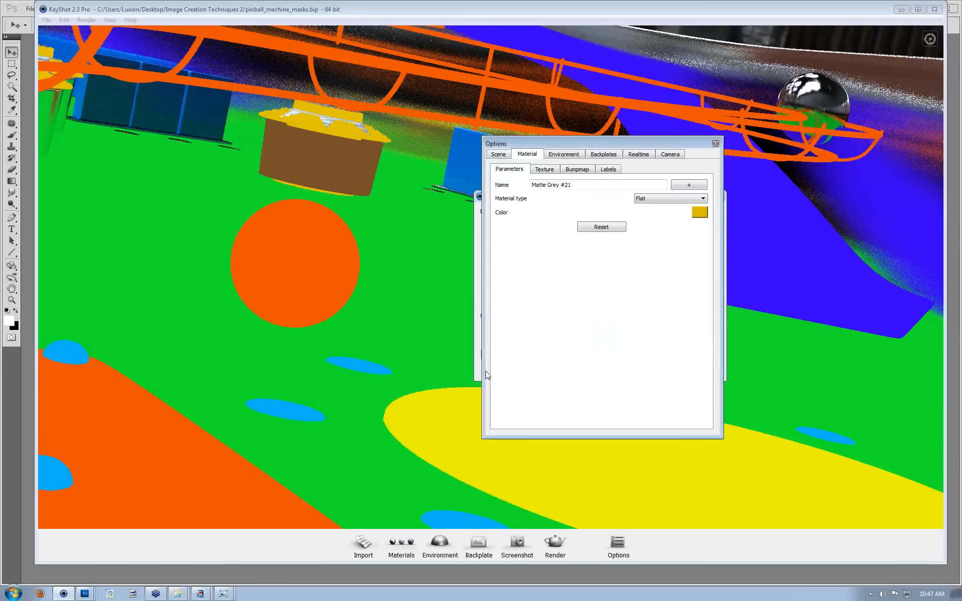
# Paste the blue flat material onto the small lights beneath the rectangular target blocks and close the options window.
pyautogui.doubleClick(122, 131)
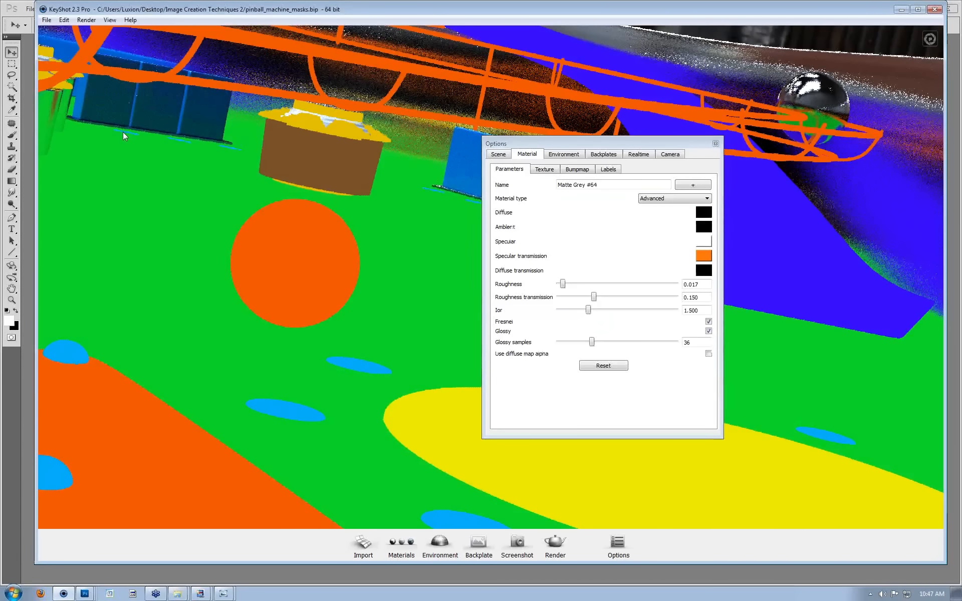
pyautogui.click(715, 144)
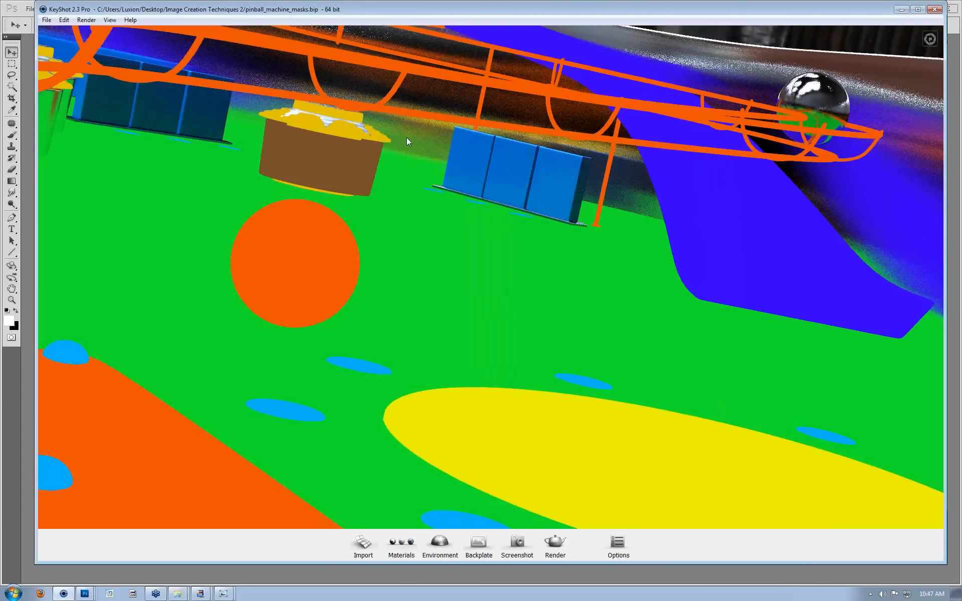
# Paste the green flat material onto the curved back wall and recolor it bright cyan.
pyautogui.keyDown('shift'); pyautogui.rightClick(407, 138); pyautogui.keyUp('shift')
pyautogui.doubleClick(408, 131)
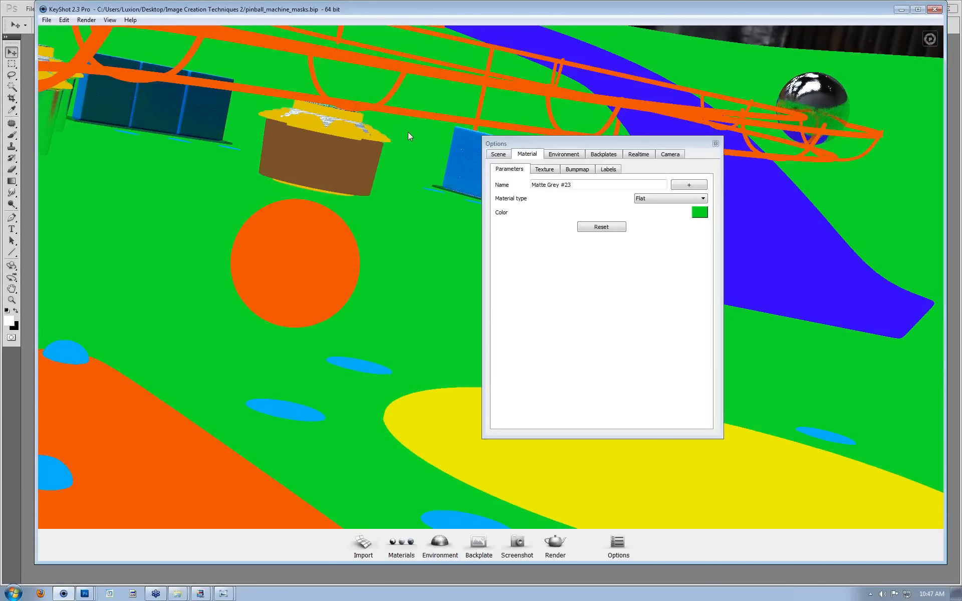
pyautogui.click(705, 212)
pyautogui.click(699, 211)
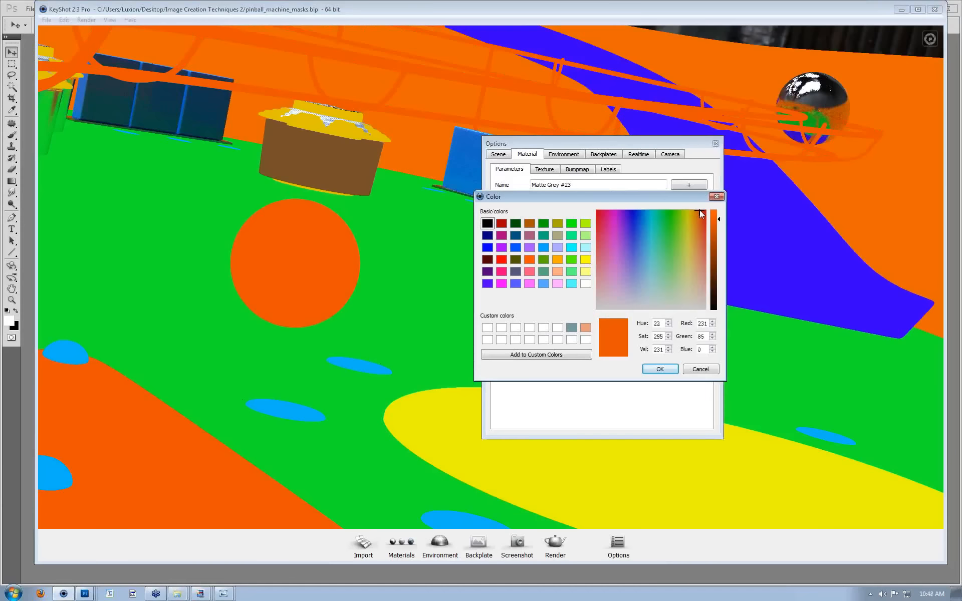
pyautogui.click(653, 210)
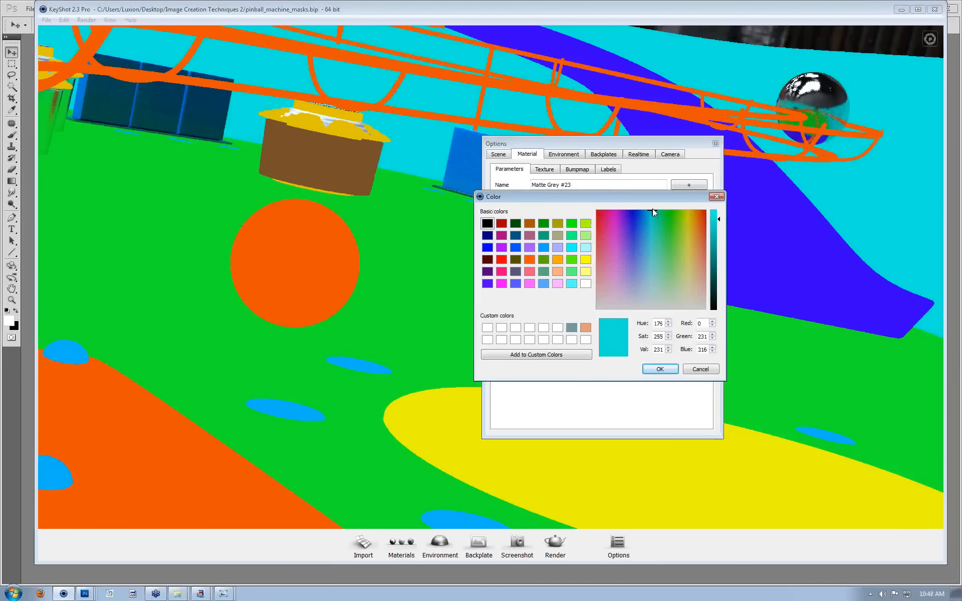
pyautogui.click(660, 369)
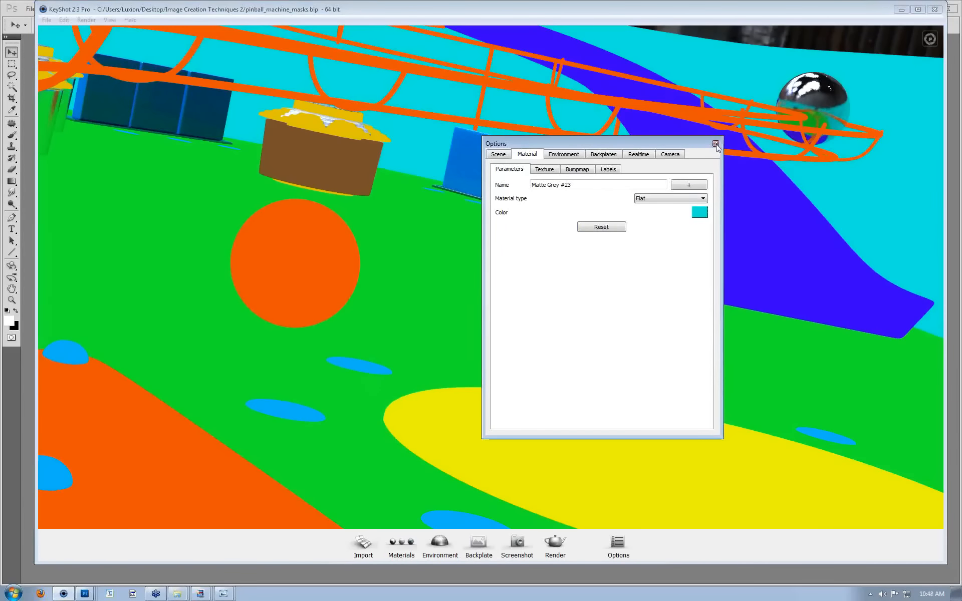
# Check the Photoshop reference, and in KeyShot paste the cyan flat material onto the target blocks and recolor them yellow (red 231, green 212, blue 1).
pyautogui.hotkey('alt', 'Tab')
pyautogui.click(70, 595)
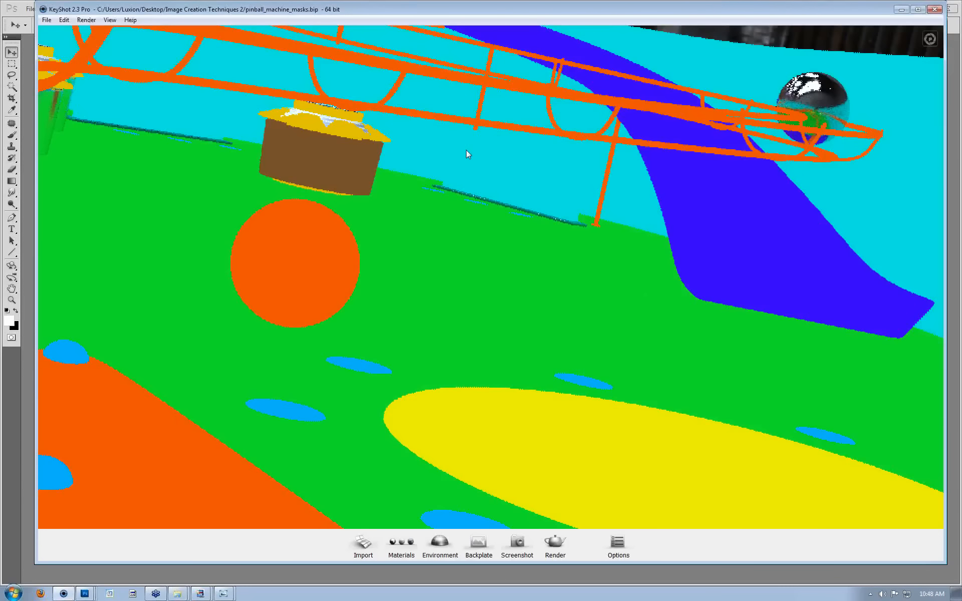
pyautogui.doubleClick(466, 150)
pyautogui.click(698, 209)
pyautogui.click(692, 221)
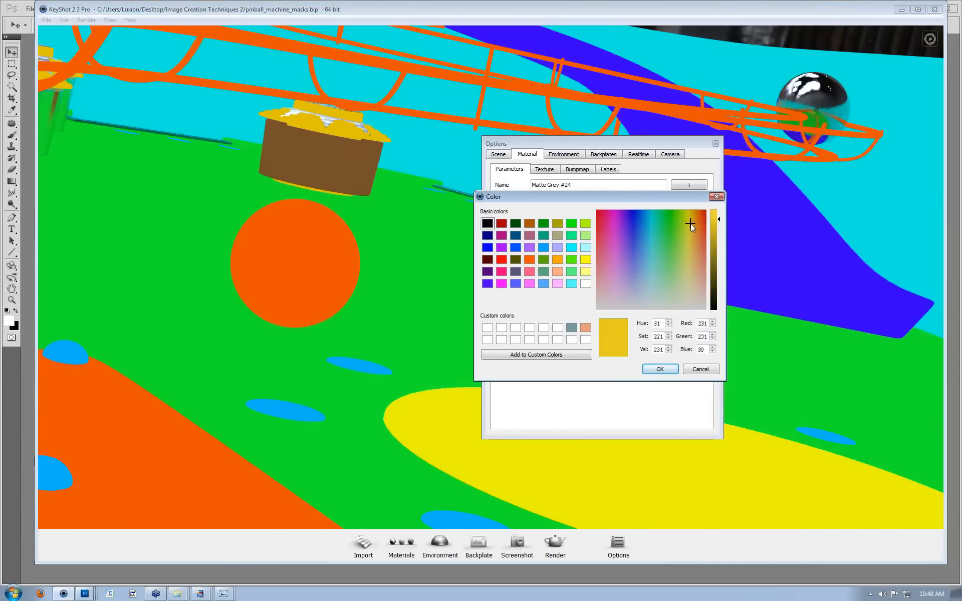
pyautogui.moveTo(698, 220)
pyautogui.mouseDown()
pyautogui.moveTo(683, 221)
pyautogui.moveTo(690, 211)
pyautogui.mouseUp()
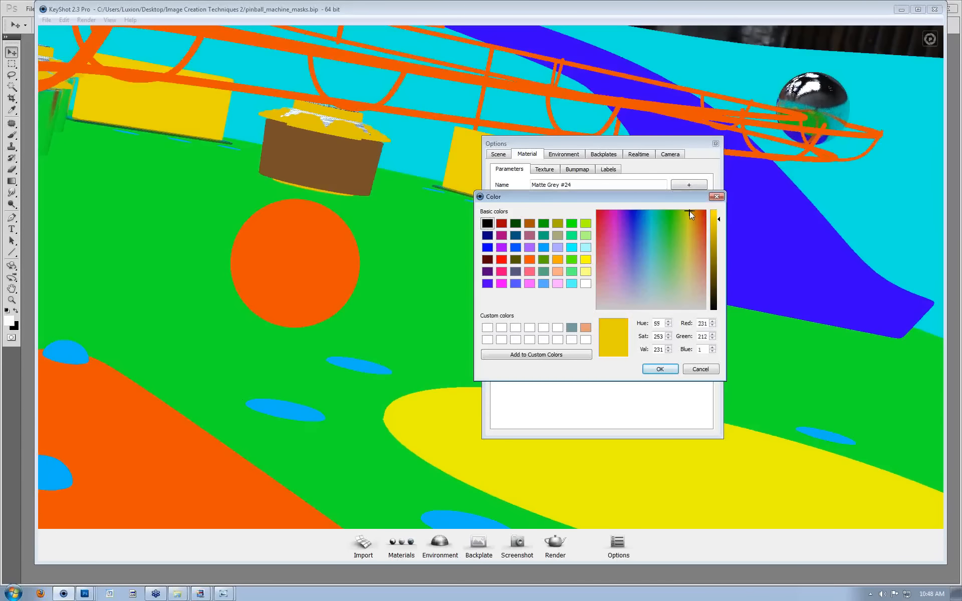
pyautogui.click(660, 368)
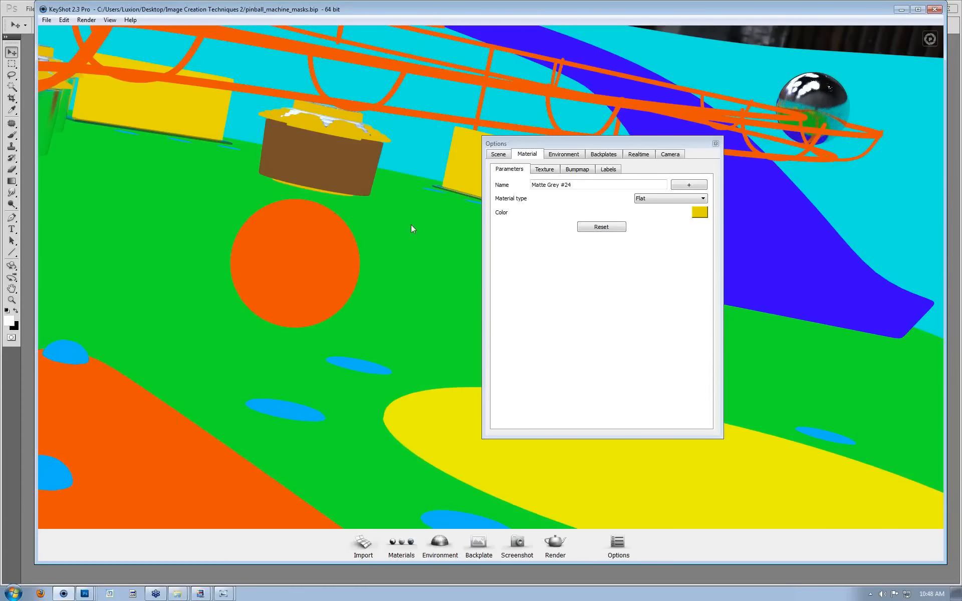
# Paste flat mask colors onto the bumper cap's white detail (green), the far bumper (brown) and the target-block strips (orange), and close the options window.
pyautogui.doubleClick(326, 120)
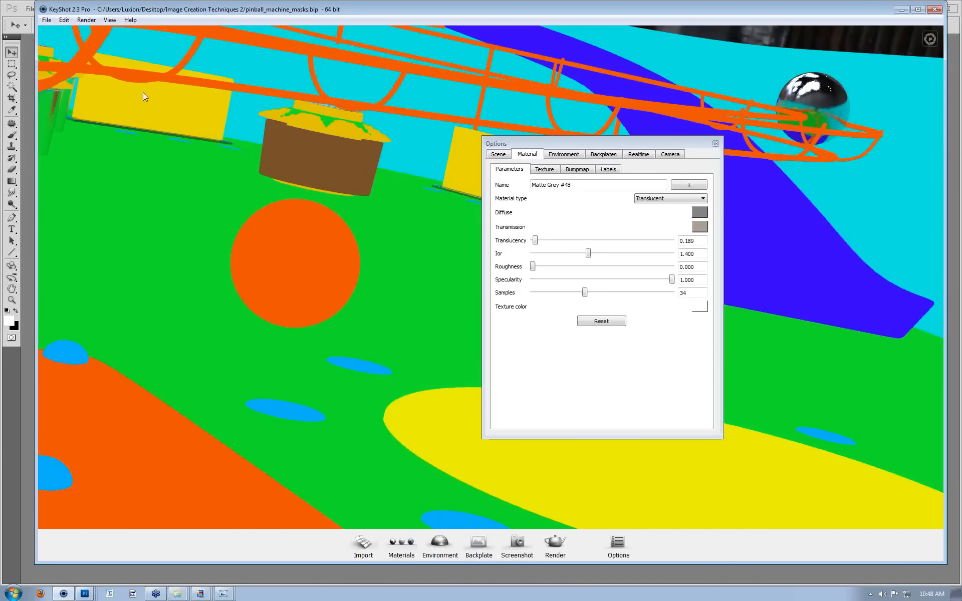
pyautogui.doubleClick(74, 119)
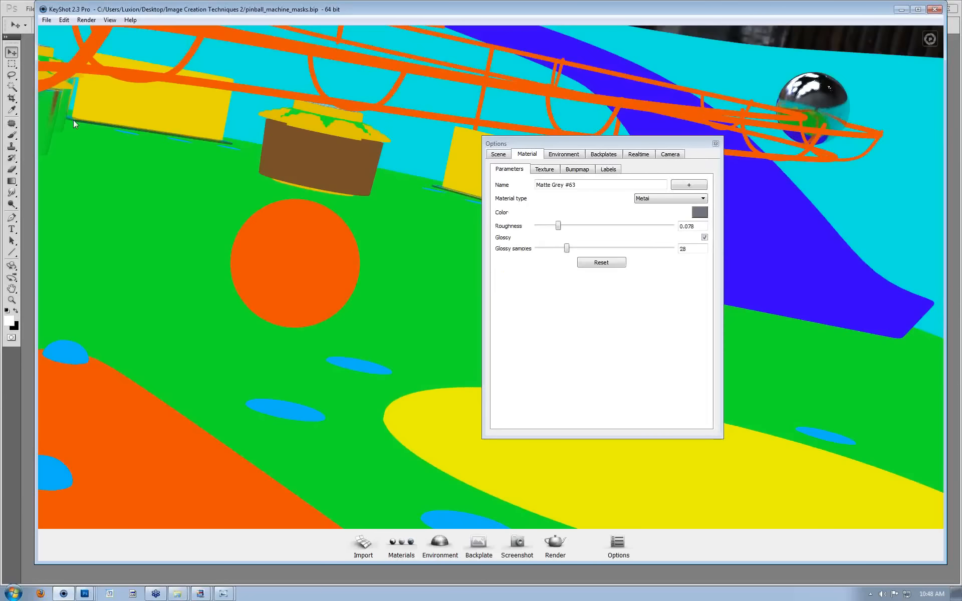
pyautogui.doubleClick(49, 112)
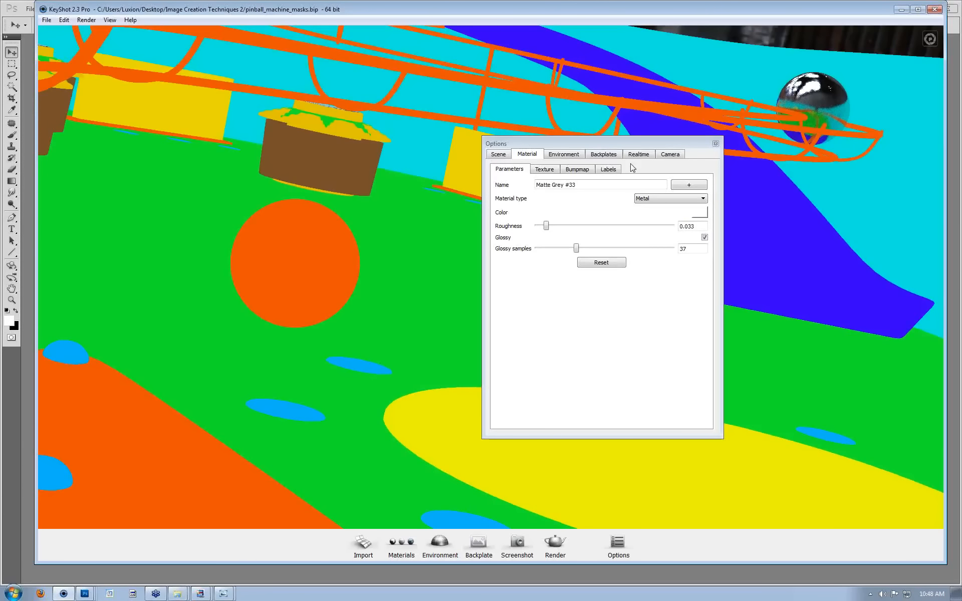
pyautogui.click(715, 143)
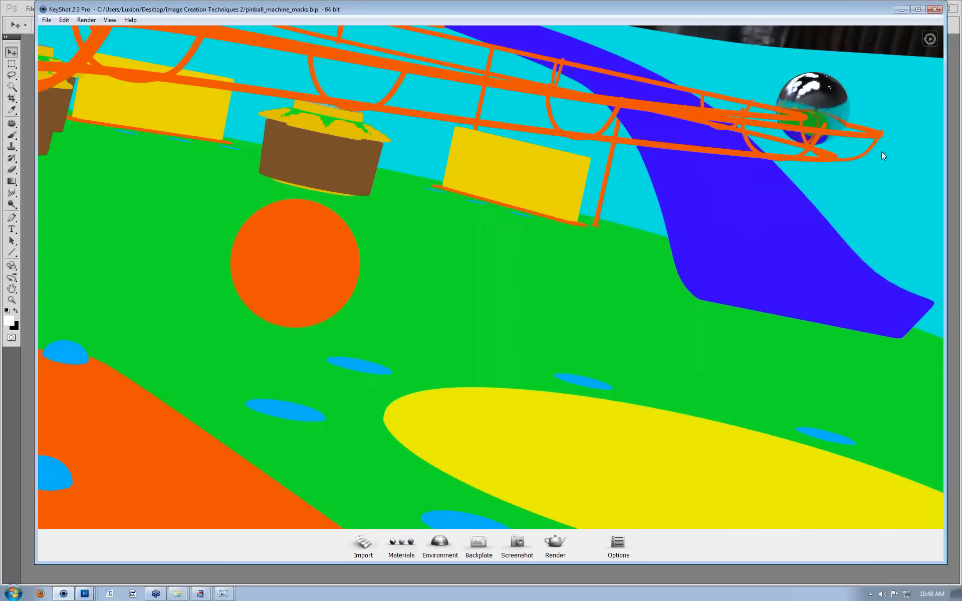
# Copy the yellow flat material from the large playfield oval onto the chrome ball on the rails.
pyautogui.doubleClick(322, 140)
pyautogui.keyDown('shift'); pyautogui.click(707, 448); pyautogui.keyUp('shift')
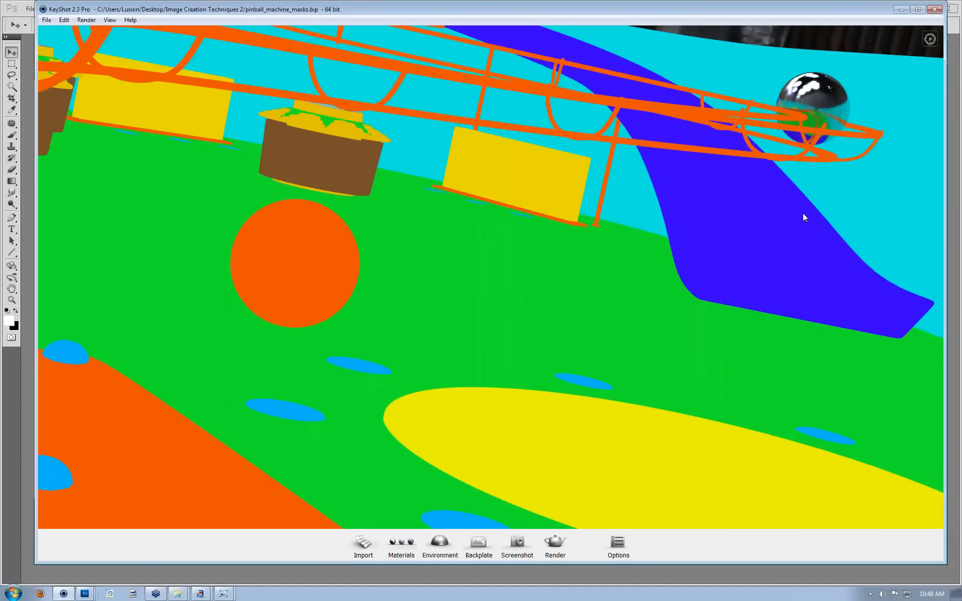
pyautogui.keyDown('shift'); pyautogui.rightClick(815, 103); pyautogui.keyUp('shift')
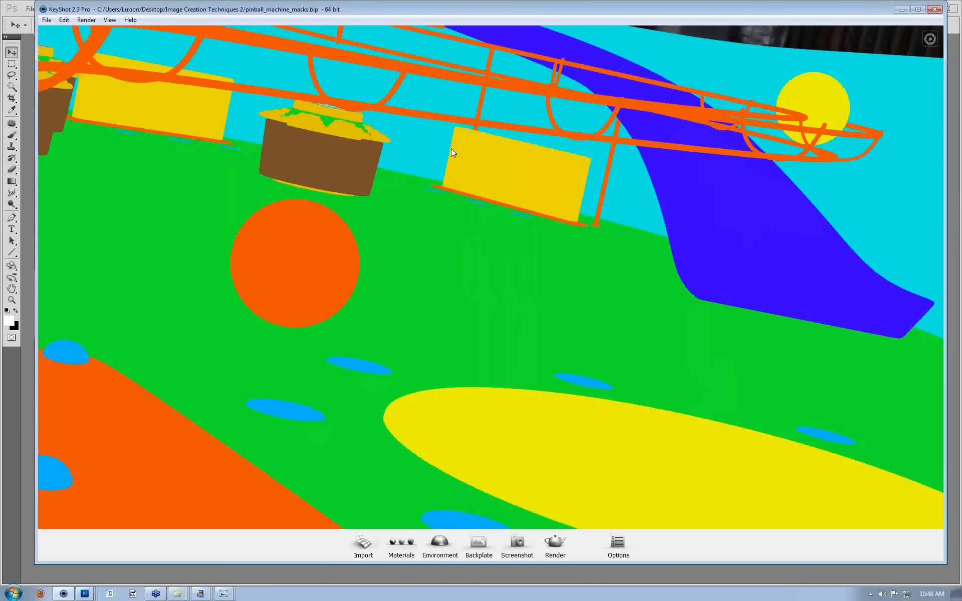
pyautogui.click(793, 261)
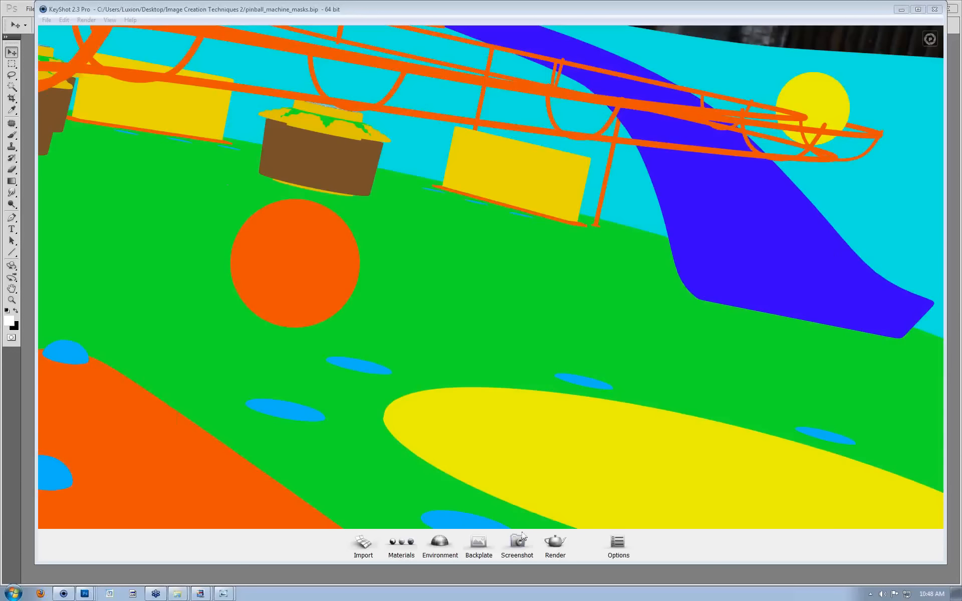
# Set the render output to TIFF format, name the file pinball_machine_masks.tif and render the mask image.
pyautogui.click(555, 542)
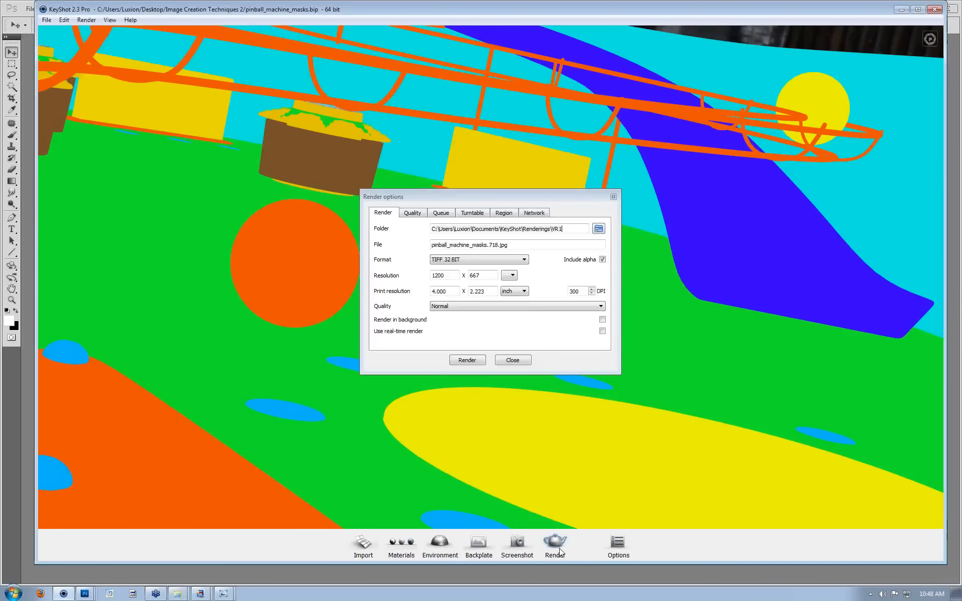
pyautogui.click(455, 260)
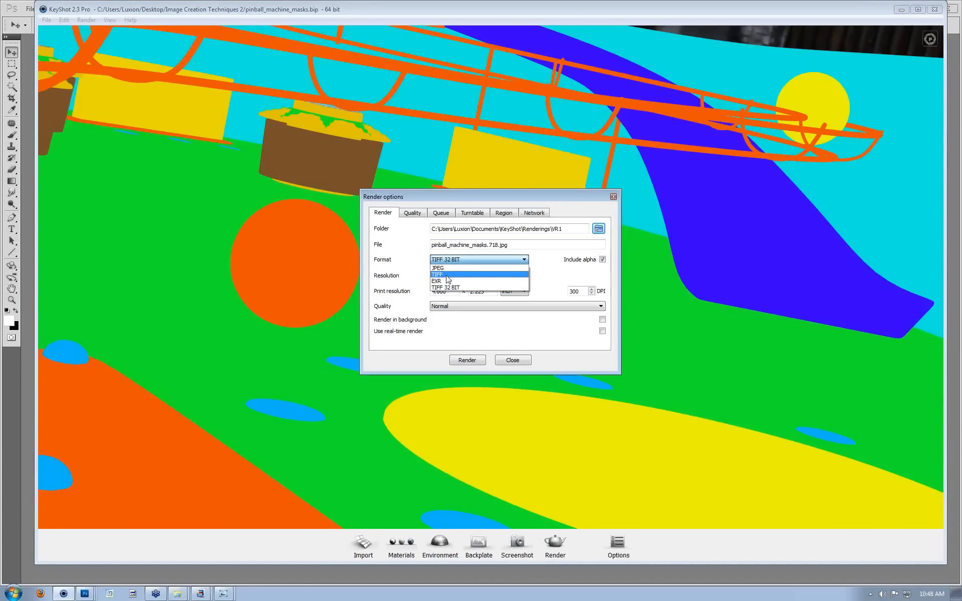
pyautogui.click(448, 274)
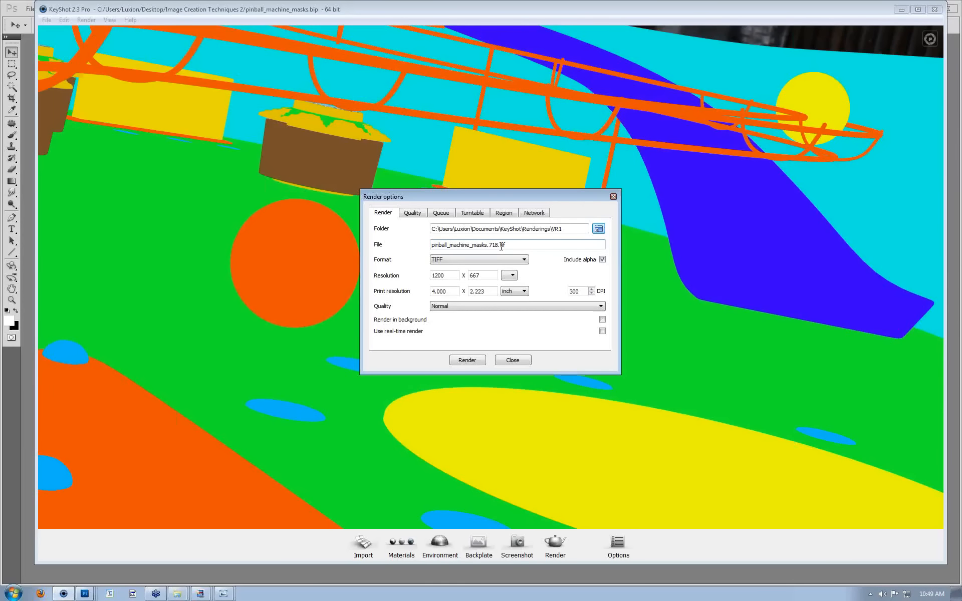
pyautogui.moveTo(498, 245); pyautogui.dragTo(483, 252)
pyautogui.press('Delete')
pyautogui.click(467, 360)
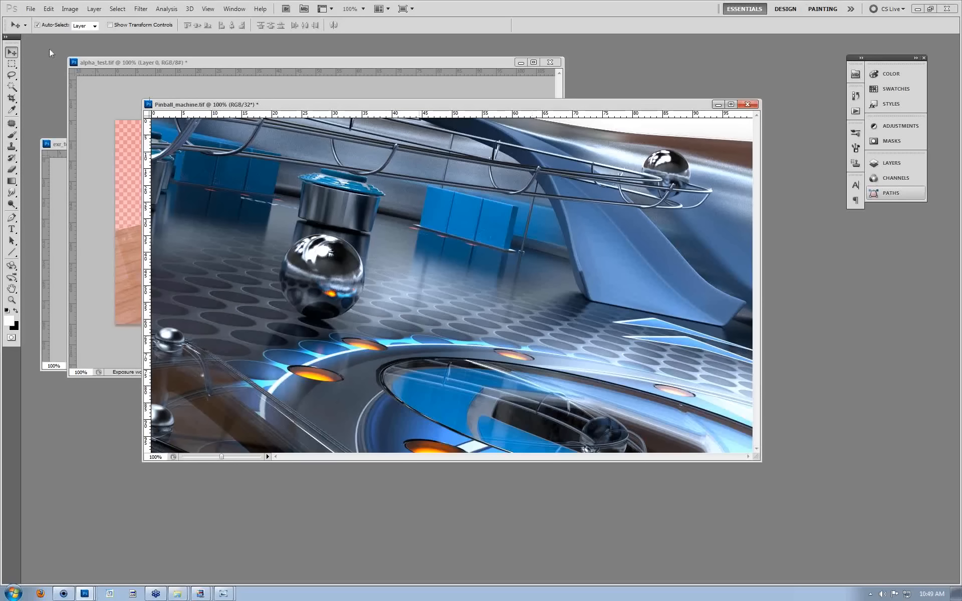
# Open the rendered pinball_machine_masks.tif from the KeyShot Renderings VR1 folder in Photoshop.
pyautogui.click(31, 9)
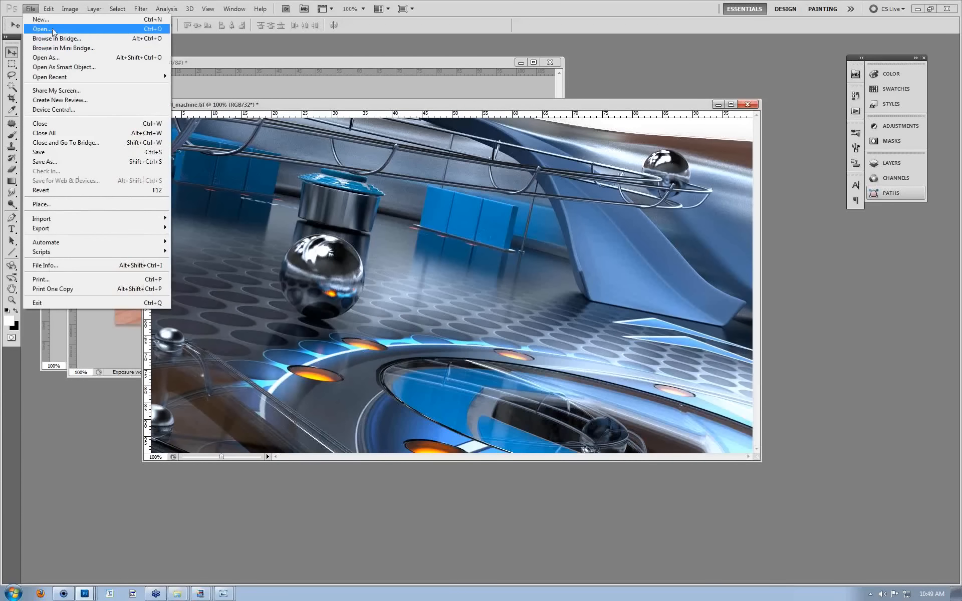
pyautogui.click(45, 29)
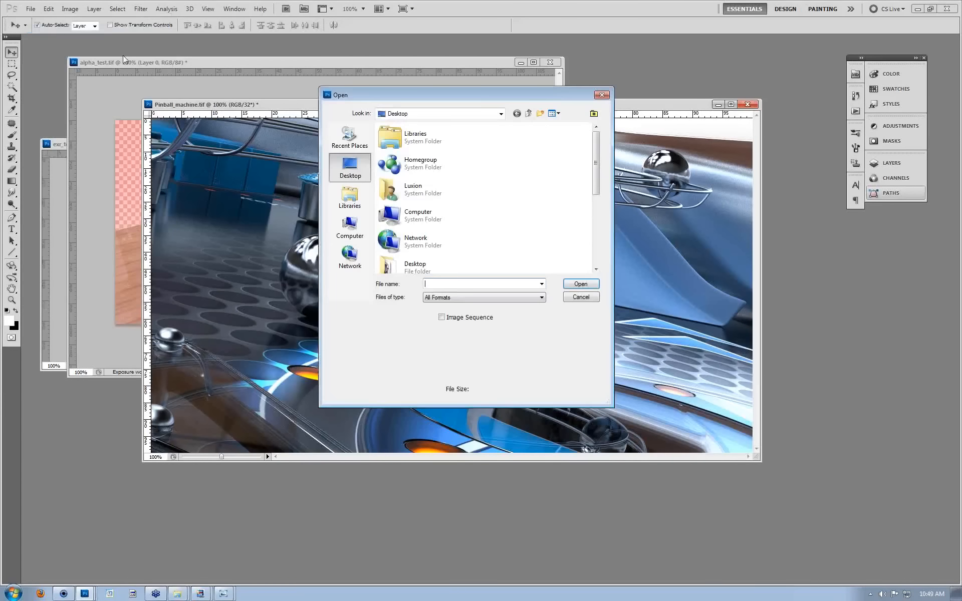
pyautogui.click(580, 297)
pyautogui.moveTo(179, 594)
pyautogui.click(175, 560)
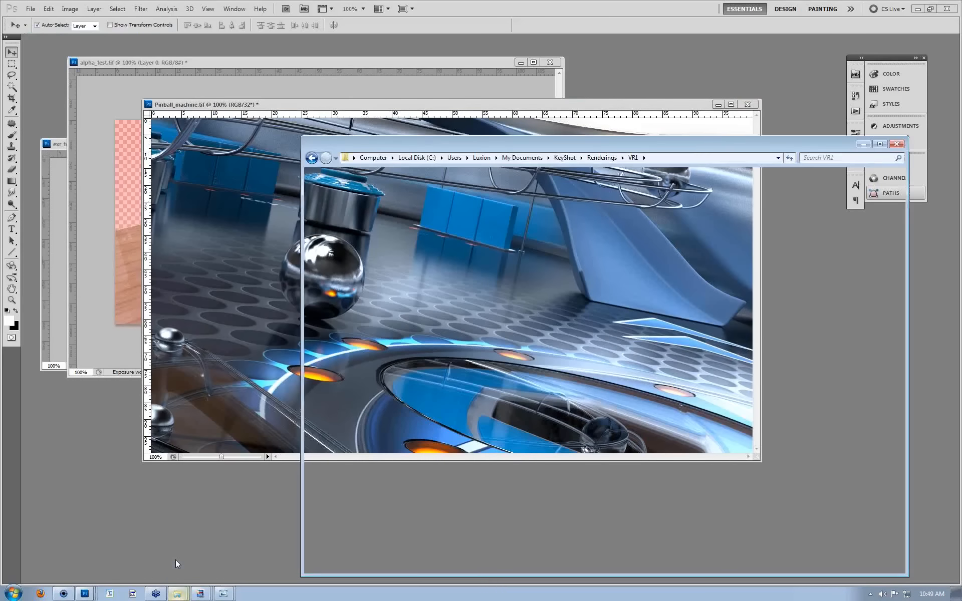
pyautogui.moveTo(511, 218); pyautogui.dragTo(654, 47)
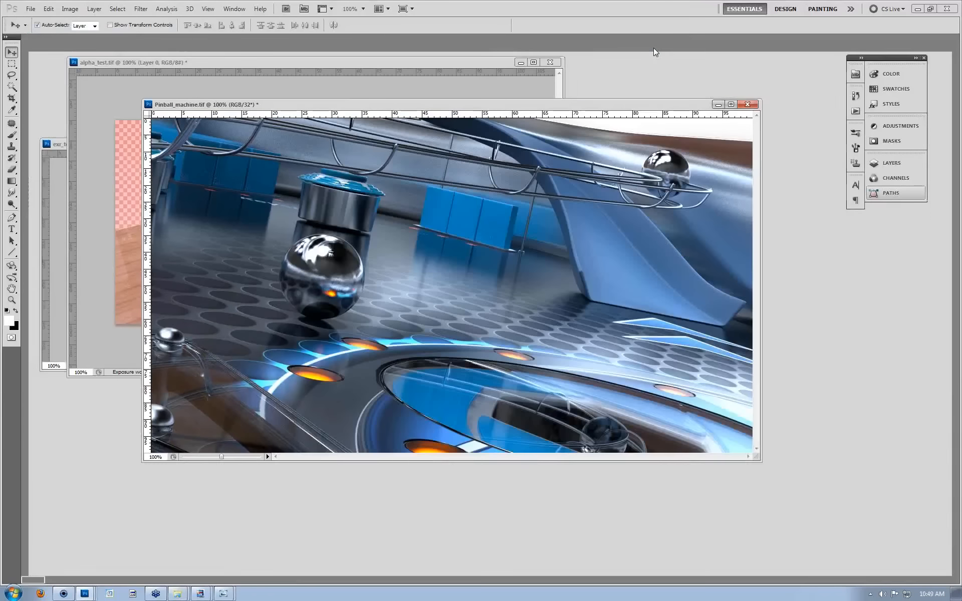
pyautogui.moveTo(150, 40); pyautogui.dragTo(248, 29)
pyautogui.moveTo(627, 356); pyautogui.dragTo(864, 435)
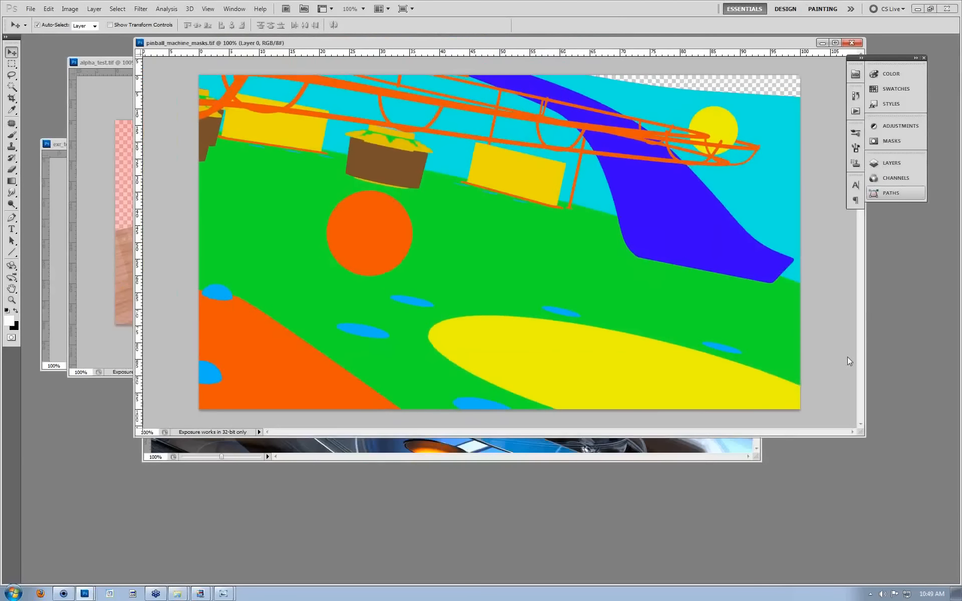
# Copy the mask image into Pinball_machine.tif as a new layer, accept the depth difference and align it with the render.
pyautogui.moveTo(673, 45); pyautogui.dragTo(593, 304)
pyautogui.moveTo(602, 407); pyautogui.dragTo(677, 136)
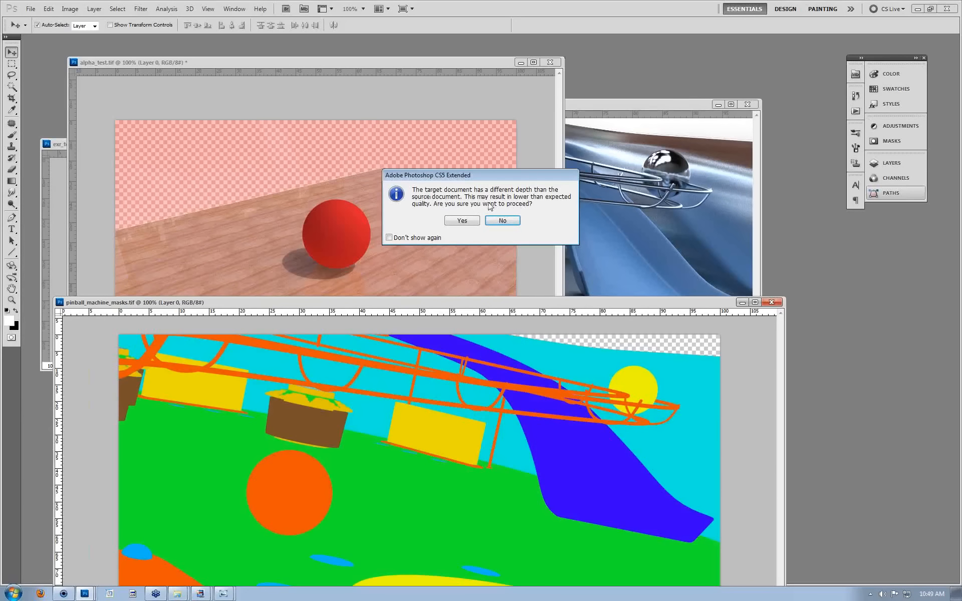
pyautogui.click(462, 220)
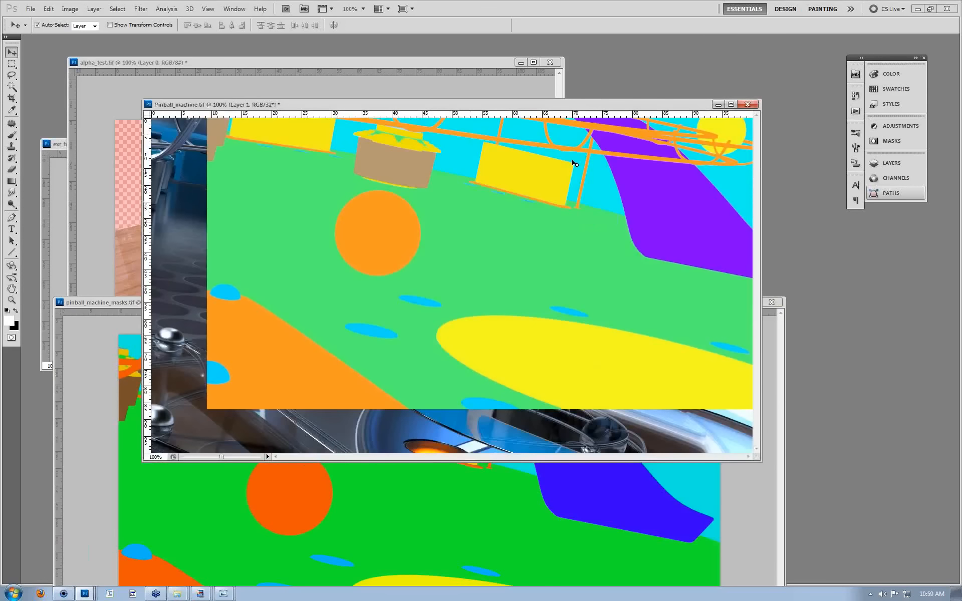
pyautogui.moveTo(526, 206)
pyautogui.mouseDown()
pyautogui.moveTo(509, 221)
pyautogui.moveTo(516, 209)
pyautogui.mouseUp()
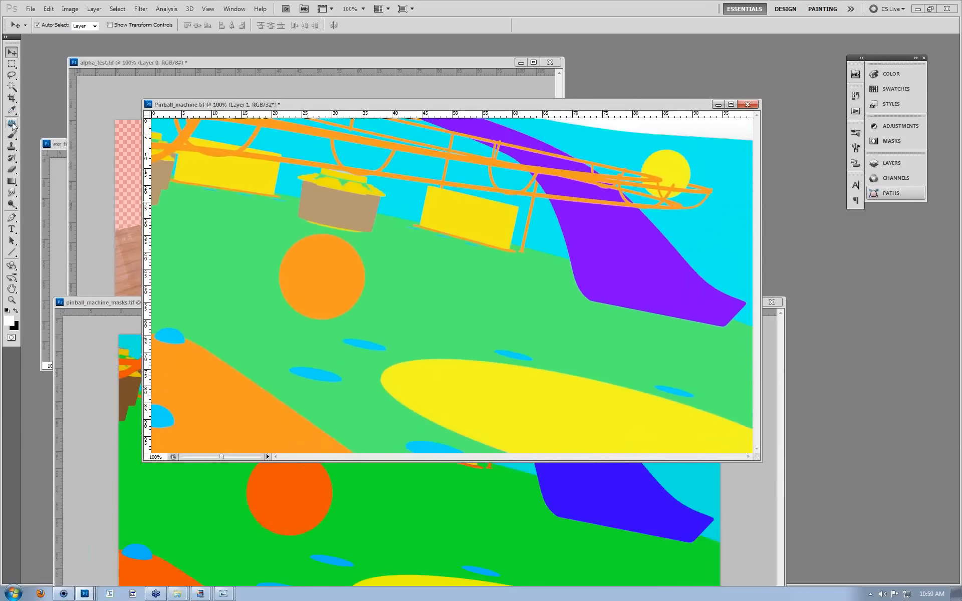
# Activate the Magic Wand and try to select colored areas on the mask layer in Pinball_machine.tif.
pyautogui.click(12, 86)
pyautogui.click(207, 169)
pyautogui.click(481, 220)
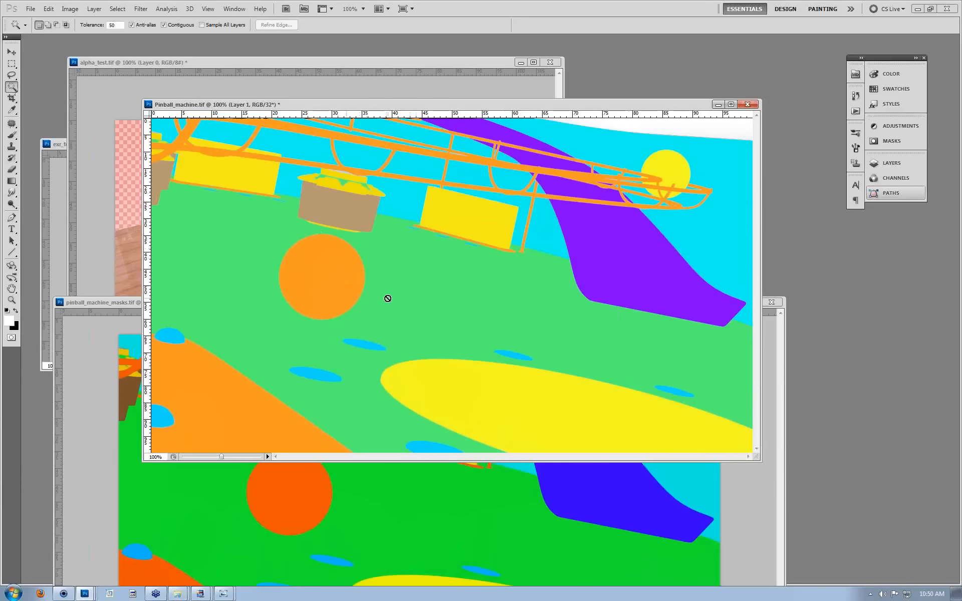
pyautogui.click(366, 285)
pyautogui.click(486, 222)
# Show the layer list and delete the mask layer, Layer 1, from Pinball_machine.tif.
pyautogui.click(243, 10)
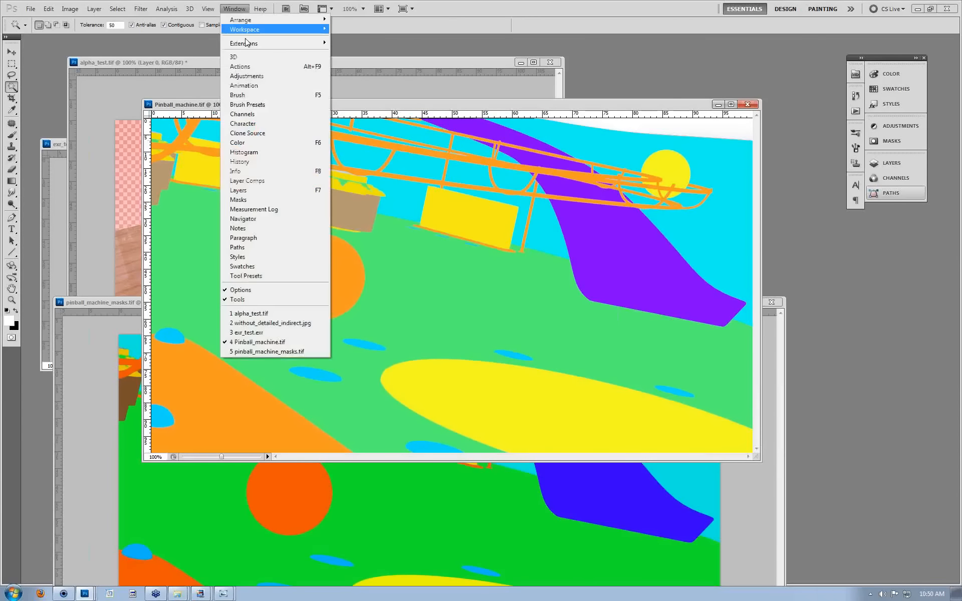
pyautogui.click(253, 190)
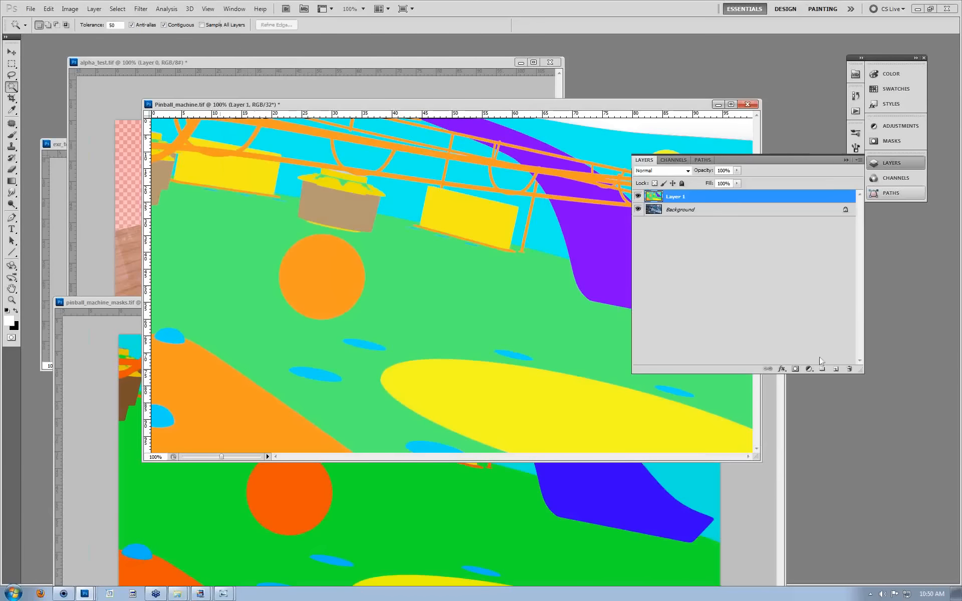
pyautogui.click(850, 369)
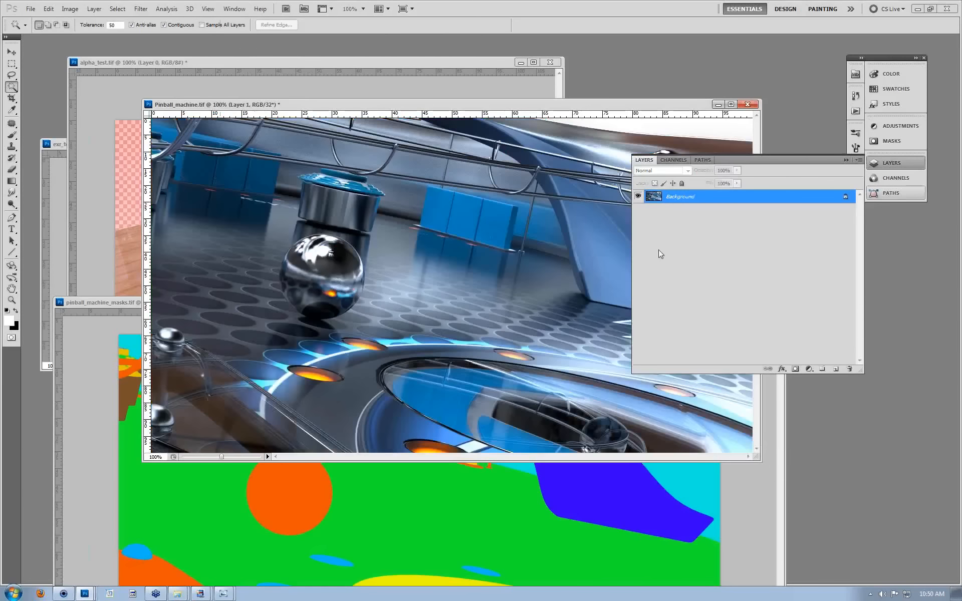
# Close the alpha_test.tif and exr_test.exr images.
pyautogui.click(554, 63)
pyautogui.click(472, 216)
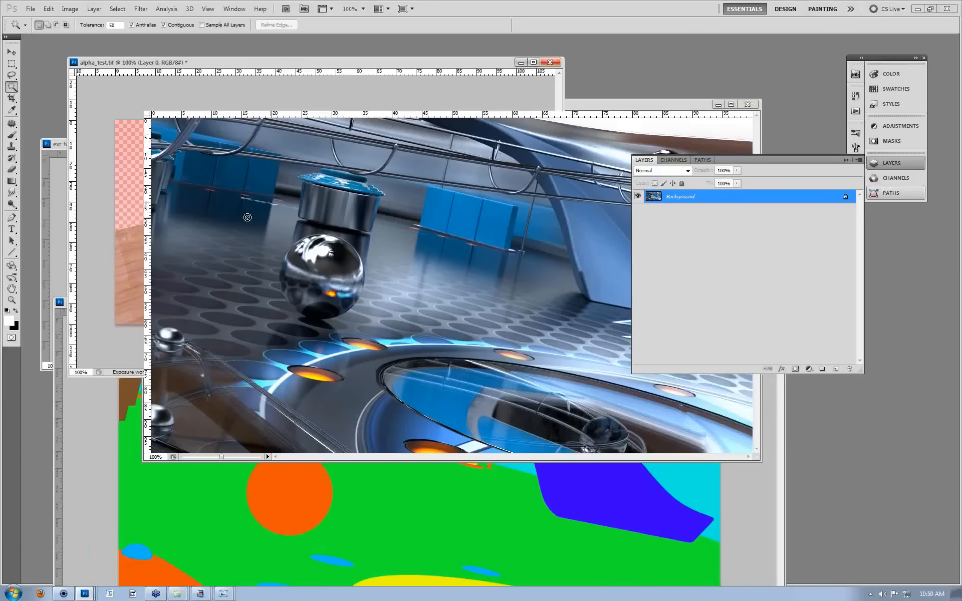
pyautogui.click(504, 141)
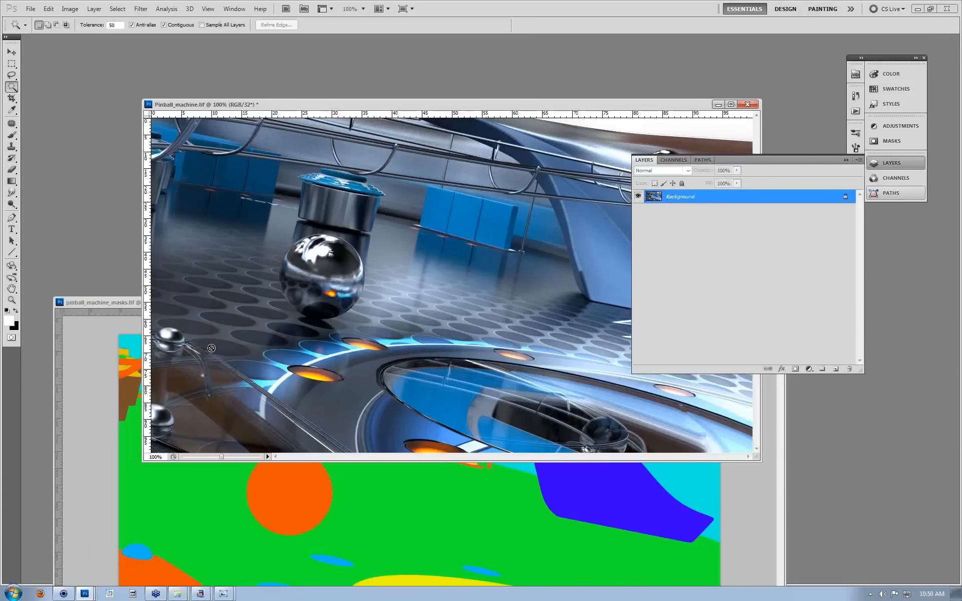
# Minimize the Pinball_machine.tif window and move the pinball_machine_masks.tif window fully into view.
pyautogui.moveTo(107, 300); pyautogui.dragTo(146, 372)
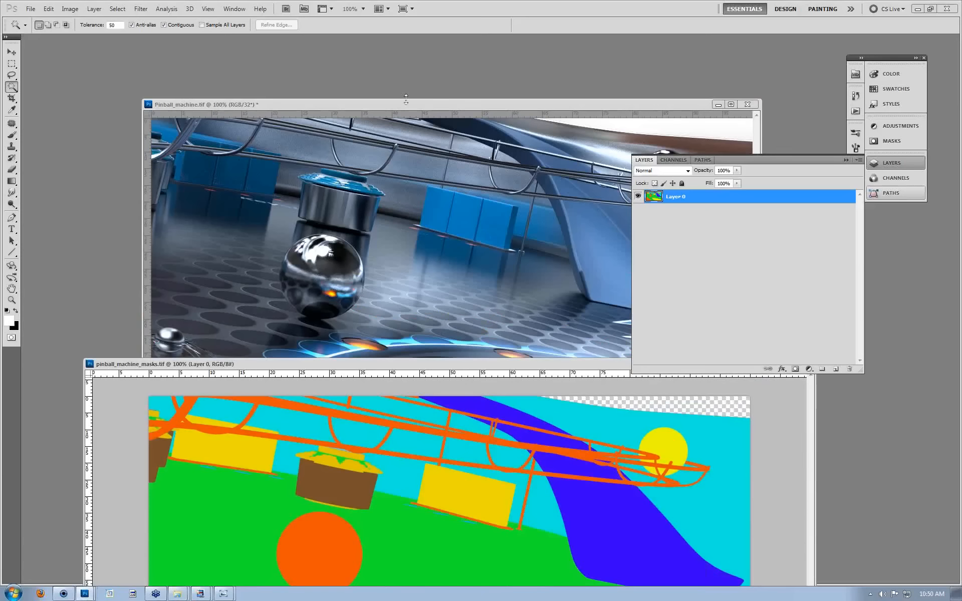
pyautogui.moveTo(404, 96); pyautogui.dragTo(402, 68)
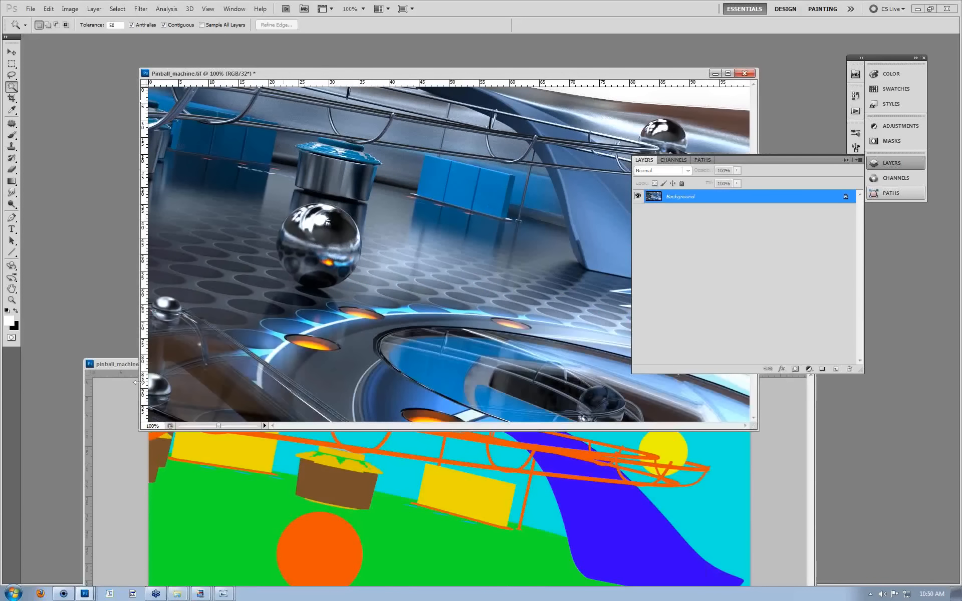
pyautogui.click(133, 364)
pyautogui.moveTo(136, 335); pyautogui.dragTo(318, 529)
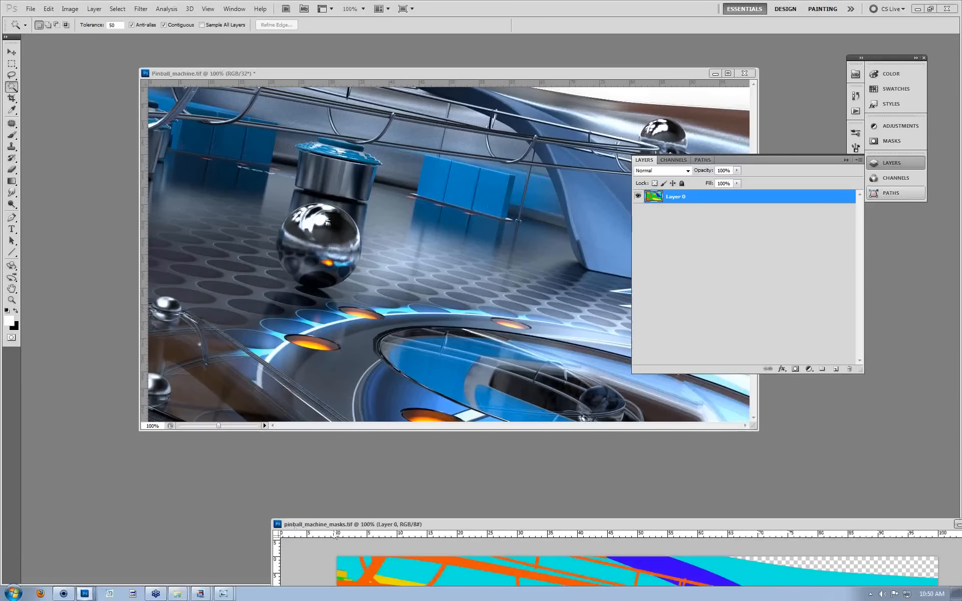
pyautogui.moveTo(722, 528); pyautogui.dragTo(602, 420)
pyautogui.moveTo(668, 536); pyautogui.dragTo(668, 536)
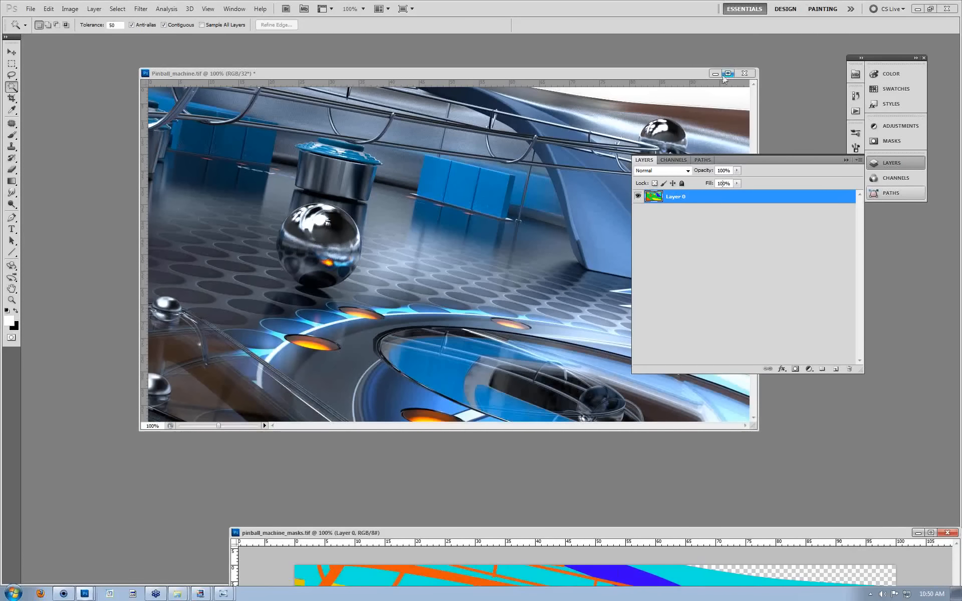
pyautogui.click(595, 530)
pyautogui.moveTo(584, 534); pyautogui.dragTo(451, 488)
pyautogui.moveTo(168, 490); pyautogui.dragTo(153, 328)
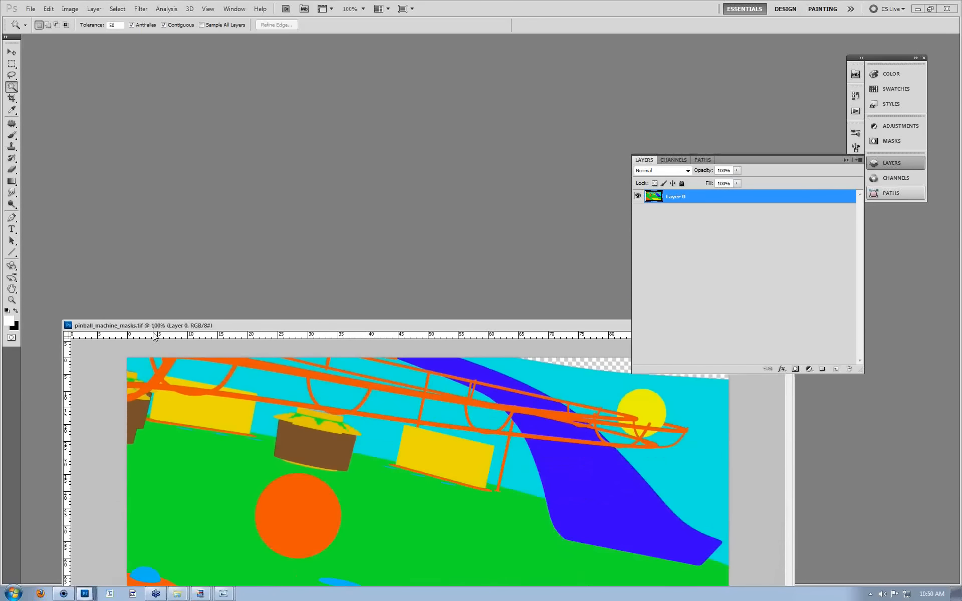
pyautogui.moveTo(160, 288); pyautogui.dragTo(169, 88)
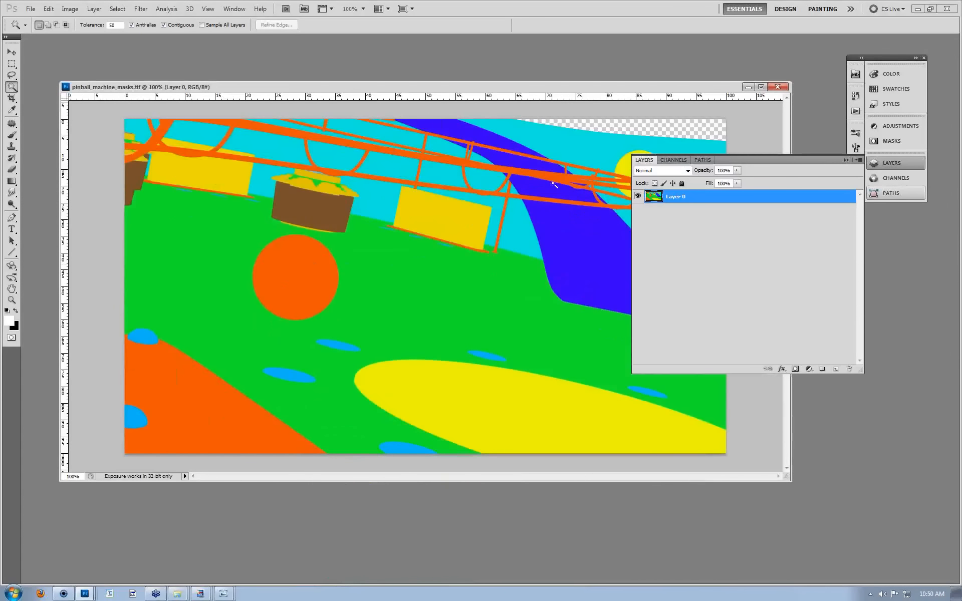
# Select the orange rails with the Magic Wand, copy them to a new layer and name it Rails.
pyautogui.click(526, 173)
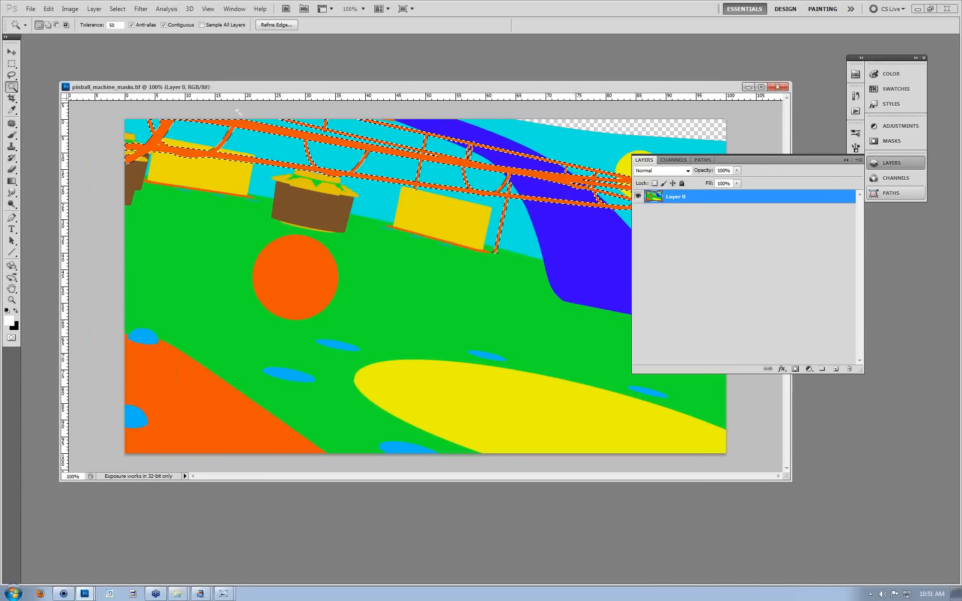
pyautogui.hotkey('ctrl', 'j')
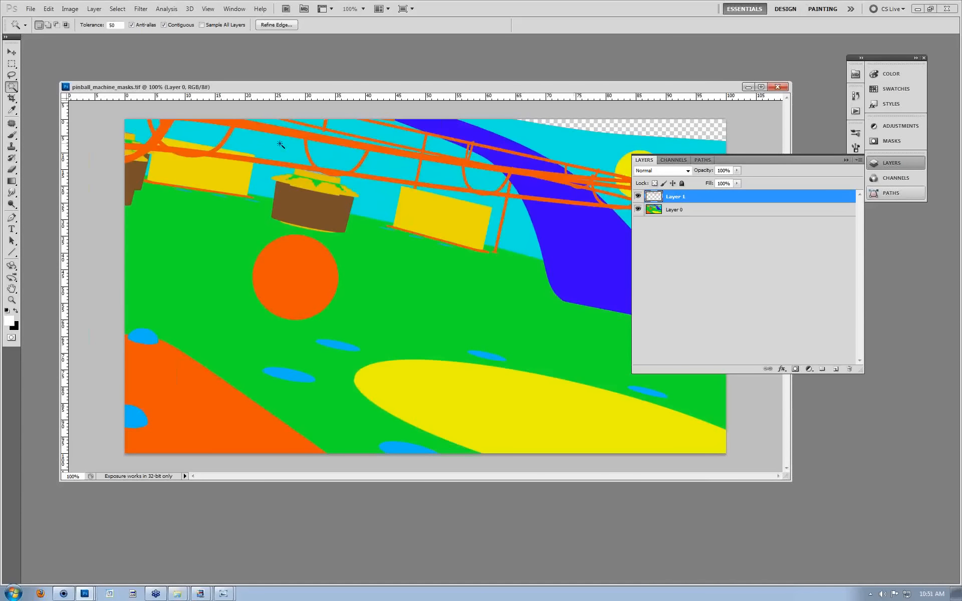
pyautogui.doubleClick(679, 197)
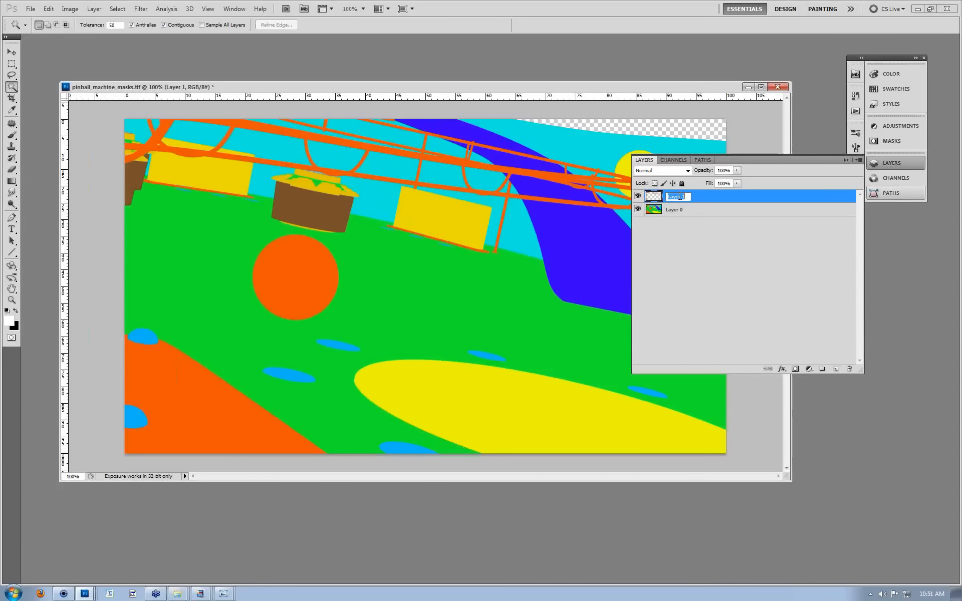
pyautogui.write('Rails')
pyautogui.press('Return')
# Select the orange front pinball on Layer 0, copy it to a new layer and name it Front_pinball.
pyautogui.click(666, 210)
pyautogui.click(314, 275)
pyautogui.hotkey('ctrl', 'j')
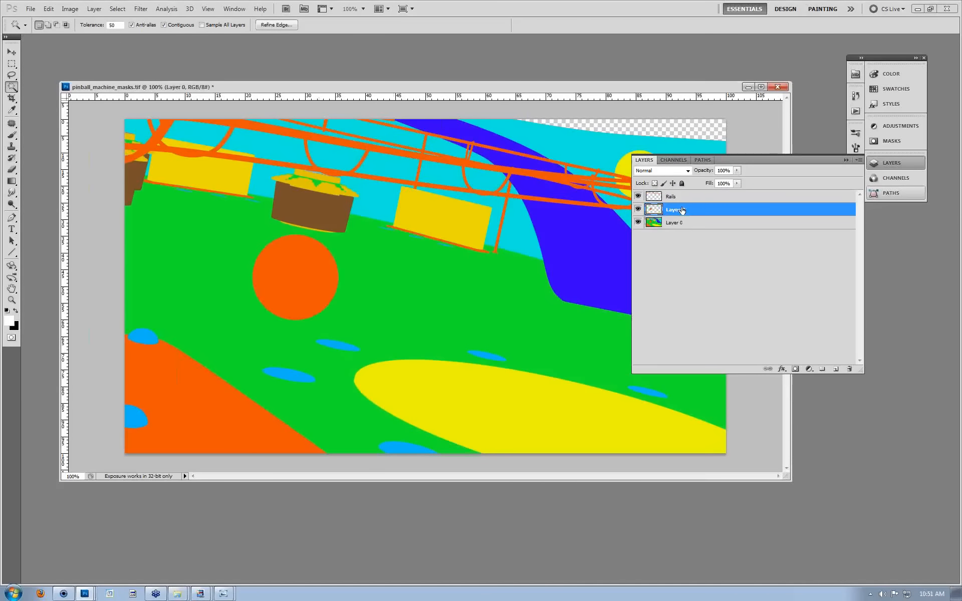
pyautogui.doubleClick(675, 210)
pyautogui.write('Front_pinball')
pyautogui.press('Return')
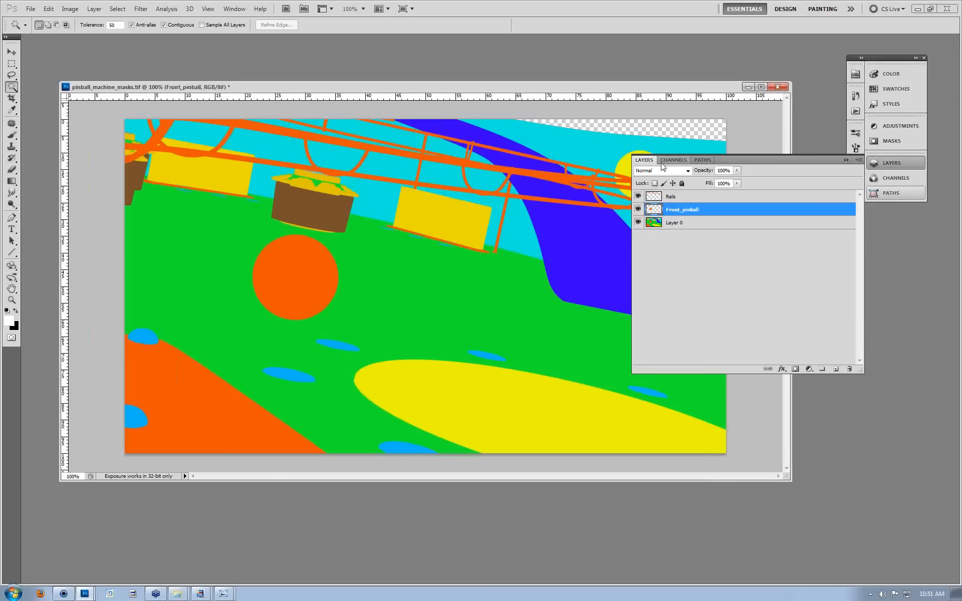
# Select all parts of the yellow back pinball on Layer 0, copy them to a new layer and name it Back_pinball.
pyautogui.moveTo(746, 159); pyautogui.dragTo(805, 268)
pyautogui.click(648, 166)
pyautogui.click(762, 331)
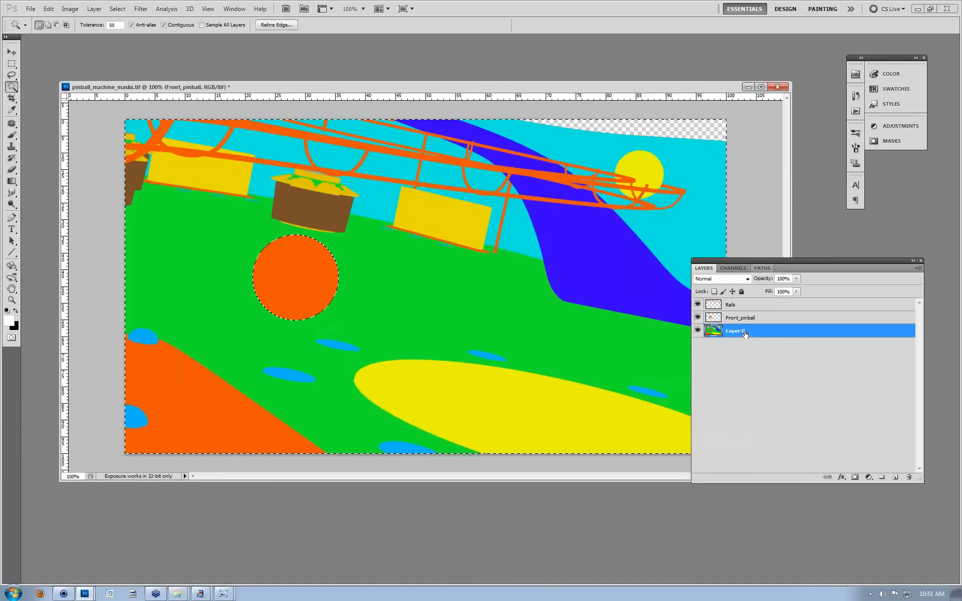
pyautogui.click(654, 167)
pyautogui.keyDown('shift'); pyautogui.click(646, 195); pyautogui.keyUp('shift')
pyautogui.keyDown('shift'); pyautogui.click(638, 193); pyautogui.keyUp('shift')
pyautogui.keyDown('shift'); pyautogui.click(628, 192); pyautogui.keyUp('shift')
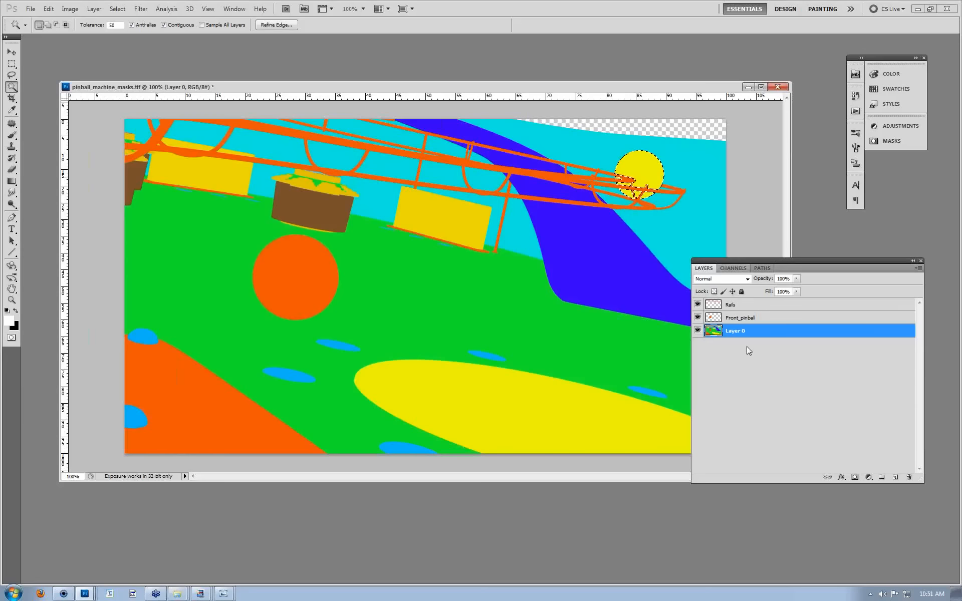
pyautogui.hotkey('ctrl', 'j')
pyautogui.doubleClick(738, 333)
pyautogui.write('Back_pinball')
pyautogui.press('Return')
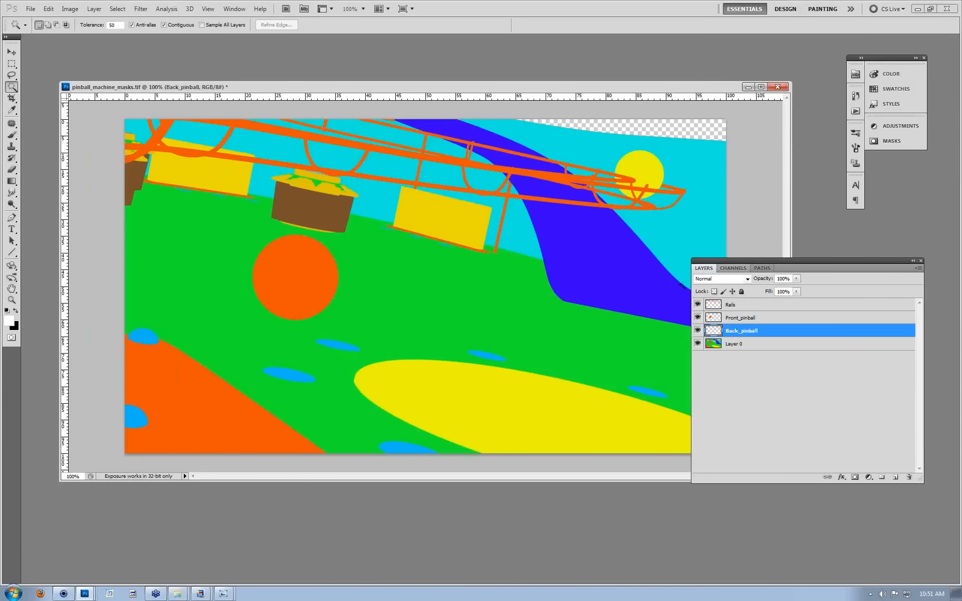
# Select the green board area on Layer 0, copy it to a new layer and name it Board.
pyautogui.click(726, 345)
pyautogui.click(471, 313)
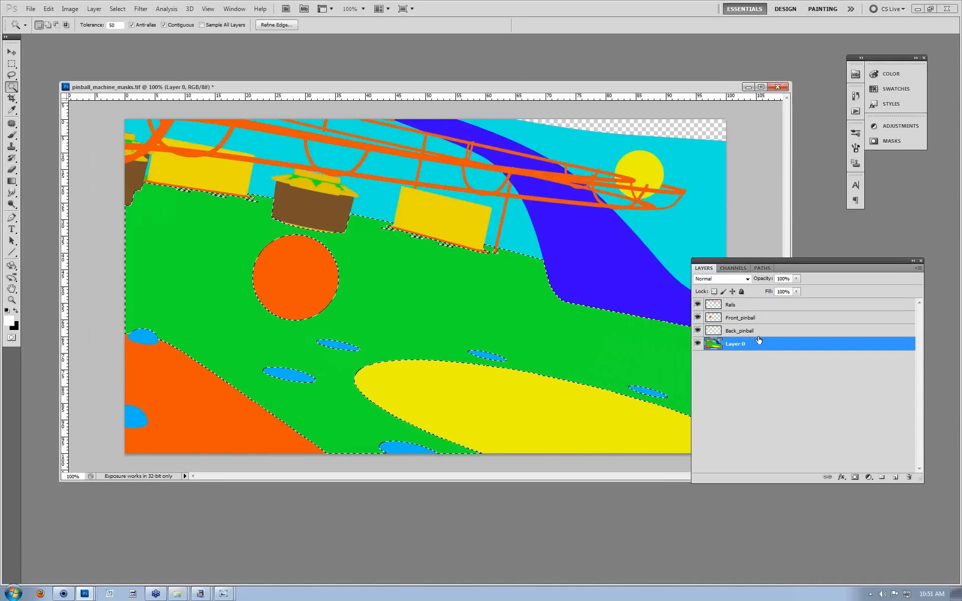
pyautogui.hotkey('ctrl', 'j')
pyautogui.doubleClick(739, 344)
pyautogui.write('Board')
pyautogui.press('Return')
# Select the large yellow ellipse on Layer 0, copy it to a new layer and name it Keyshot_lens.
pyautogui.click(481, 410)
pyautogui.click(717, 360)
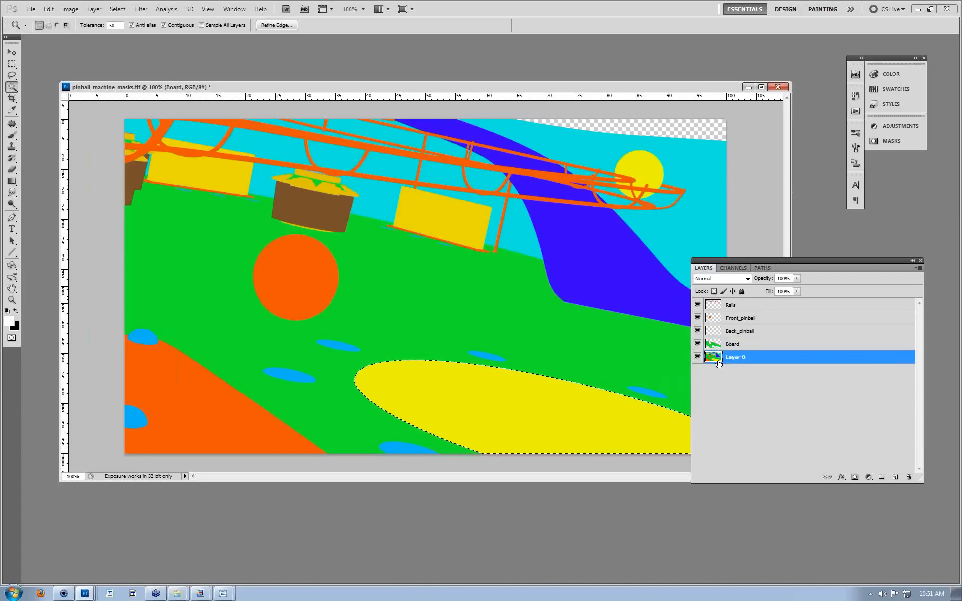
pyautogui.hotkey('ctrl', 'j')
pyautogui.doubleClick(738, 356)
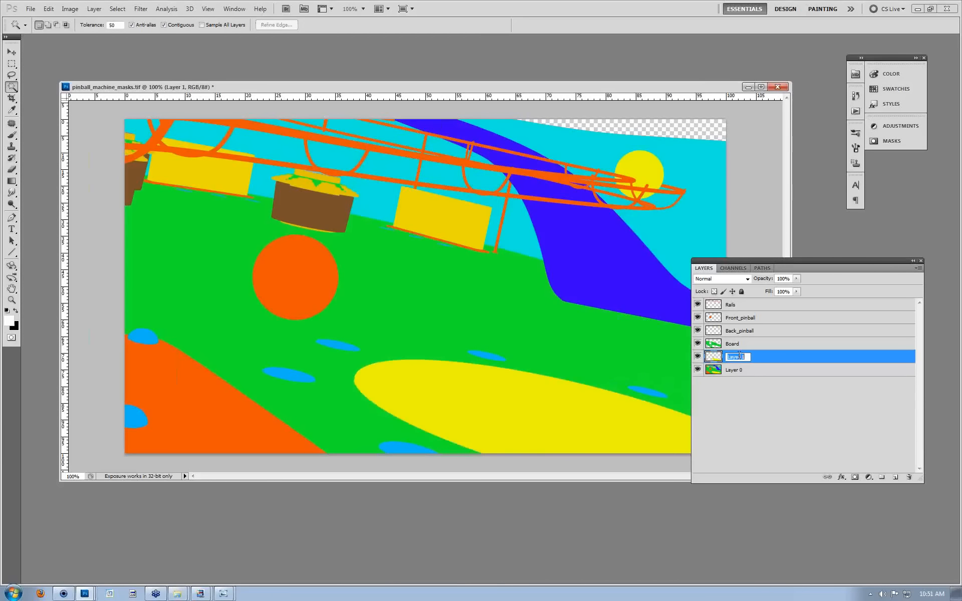
pyautogui.write('Keyshot_lens')
pyautogui.press('Return')
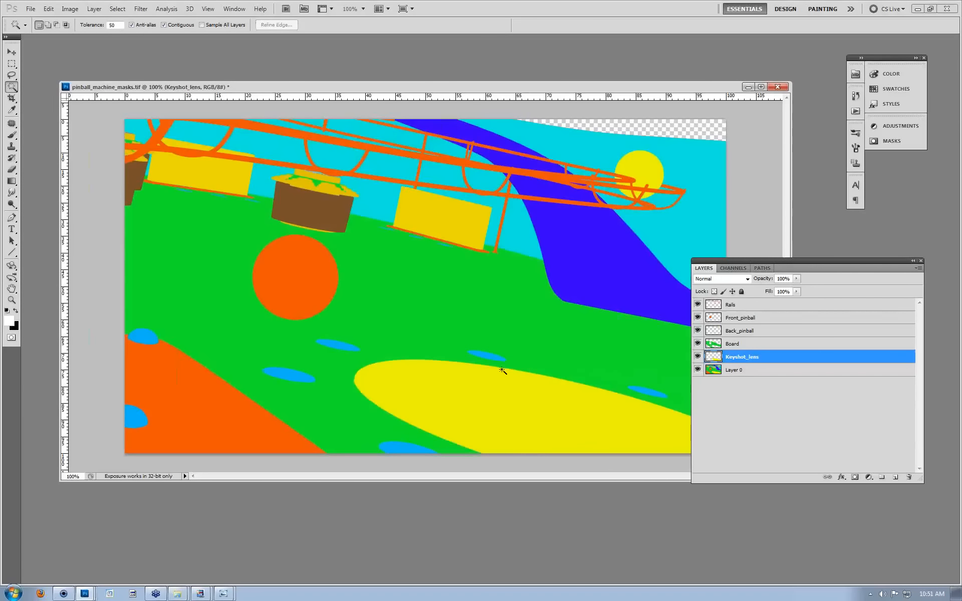
# Select the five flat blue light ovals on Layer 0, copy them to a new layer and name it Lights.
pyautogui.click(492, 355)
pyautogui.hotkey('ctrl', 'd')
pyautogui.click(743, 370)
pyautogui.click(483, 356)
pyautogui.keyDown('shift'); pyautogui.click(343, 347); pyautogui.keyUp('shift')
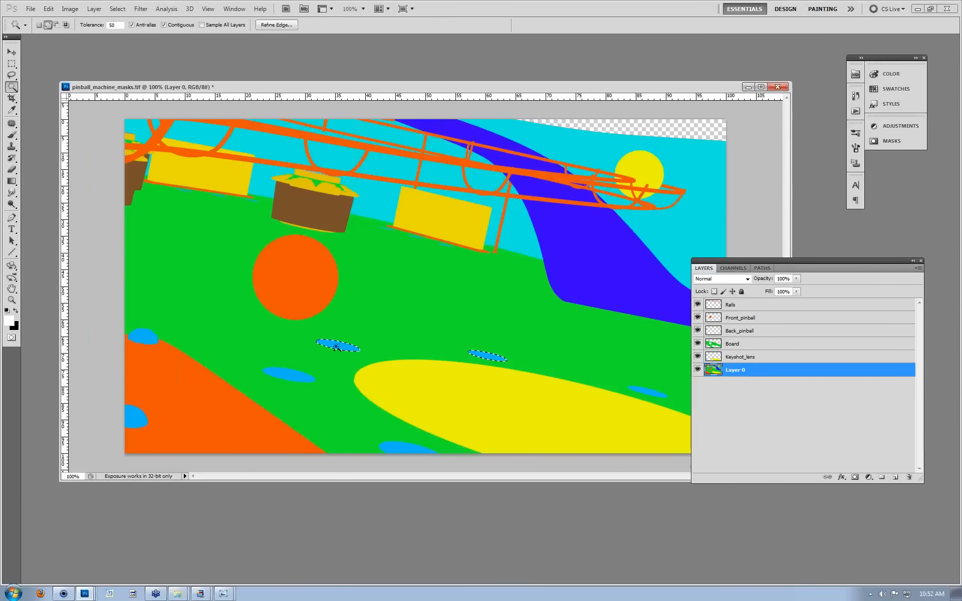
pyautogui.keyDown('shift'); pyautogui.click(284, 378); pyautogui.keyUp('shift')
pyautogui.keyDown('shift'); pyautogui.click(407, 447); pyautogui.keyUp('shift')
pyautogui.keyDown('shift'); pyautogui.click(644, 393); pyautogui.keyUp('shift')
pyautogui.moveTo(745, 261); pyautogui.dragTo(833, 259)
pyautogui.hotkey('ctrl', 'j')
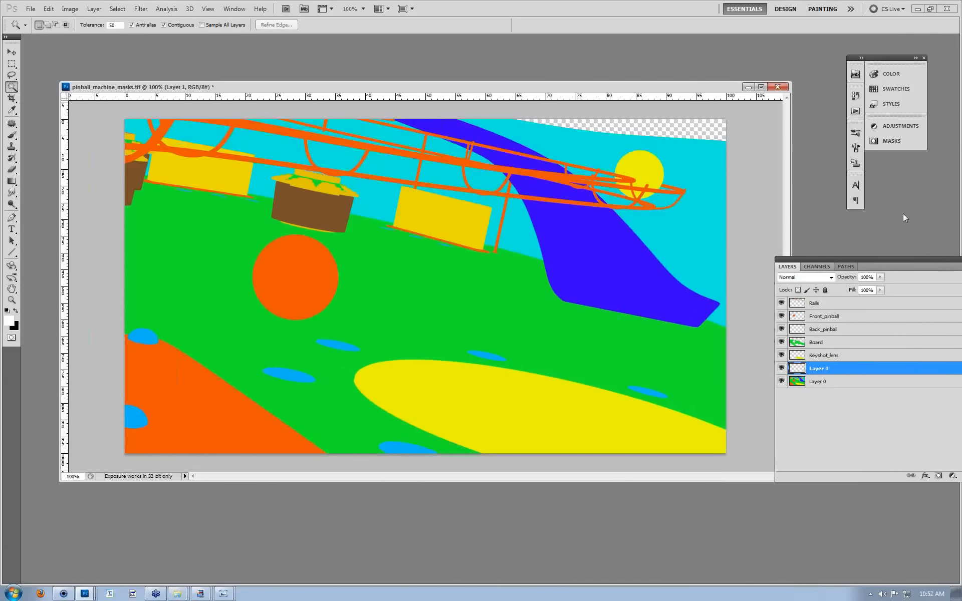
pyautogui.doubleClick(819, 368)
pyautogui.write('Lights')
pyautogui.press('Return')
# Select the yellow cap of the brown bumper on Layer 0, copy it to a new layer and name it Back_bumper.
pyautogui.hotkey('alt', '[')
pyautogui.click(586, 254)
pyautogui.hotkey('ctrl', 'd')
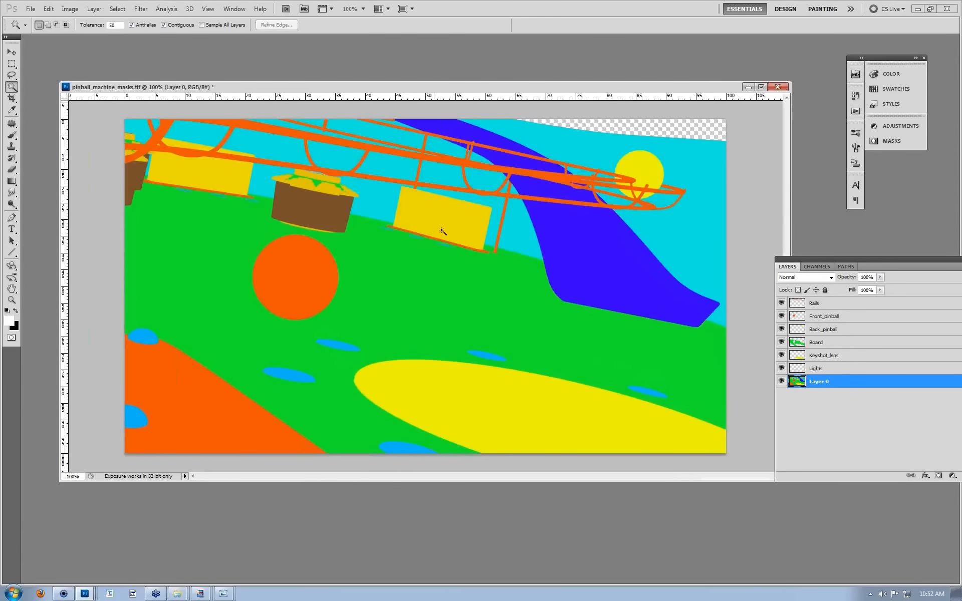
pyautogui.click(328, 189)
pyautogui.keyDown('shift'); pyautogui.click(305, 183); pyautogui.keyUp('shift')
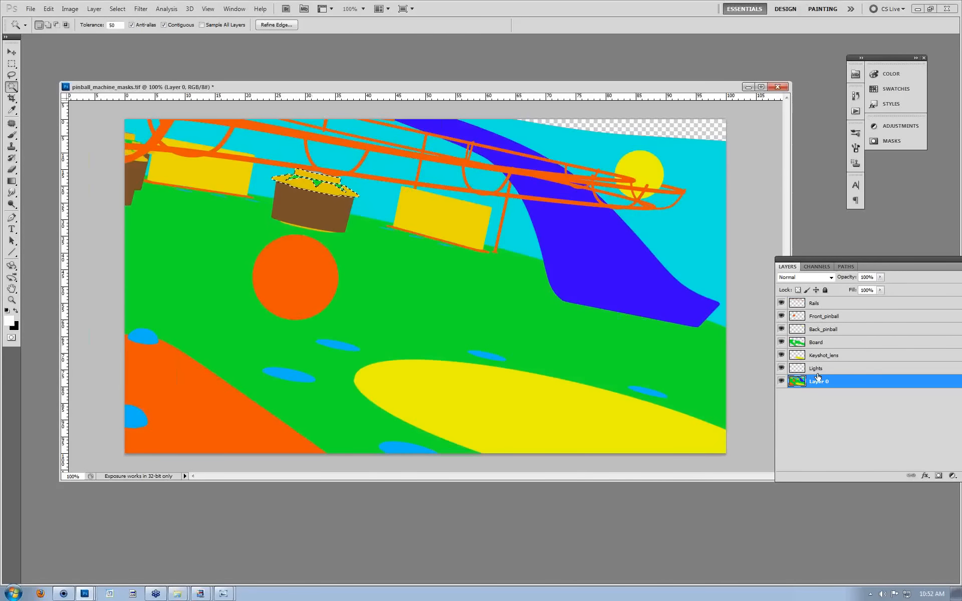
pyautogui.hotkey('ctrl', 'j')
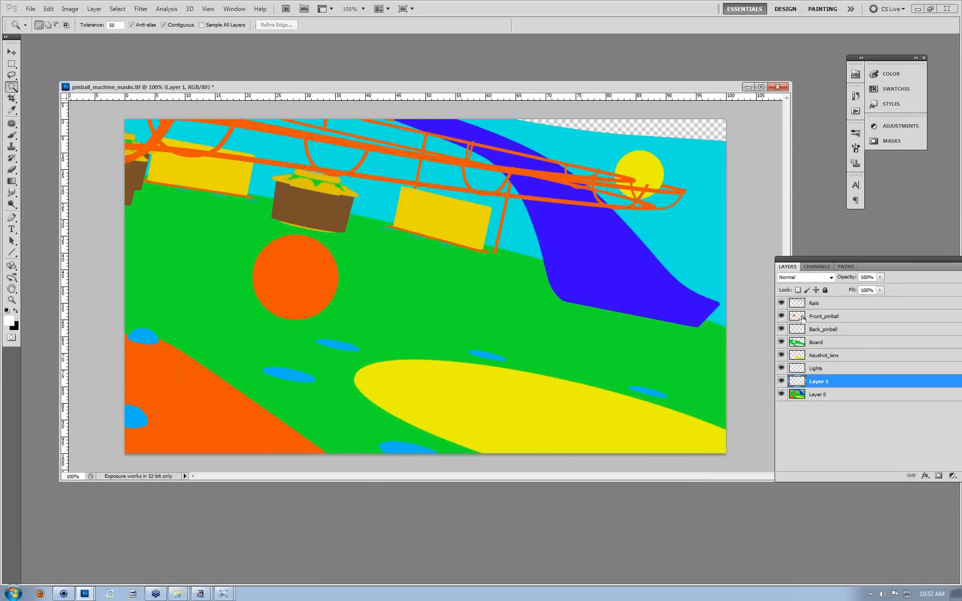
pyautogui.doubleClick(821, 382)
pyautogui.write('Back_bun')
pyautogui.press('BackSpace')
pyautogui.press('BackSpace')
pyautogui.press('BackSpace')
pyautogui.press('Return')
pyautogui.keyDown('shift'); pyautogui.click(846, 304); pyautogui.keyUp('shift')
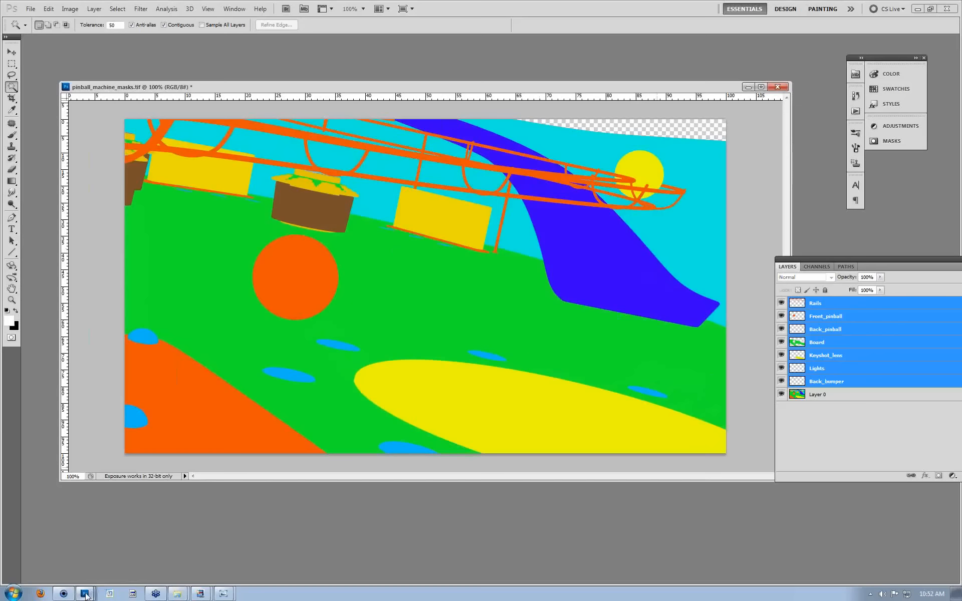
pyautogui.moveTo(85, 594)
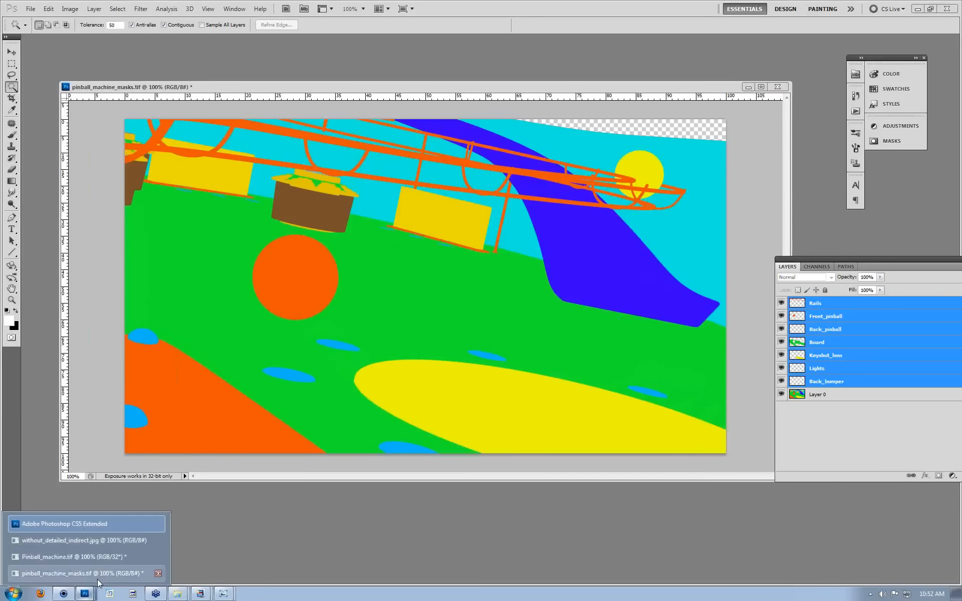
pyautogui.click(92, 561)
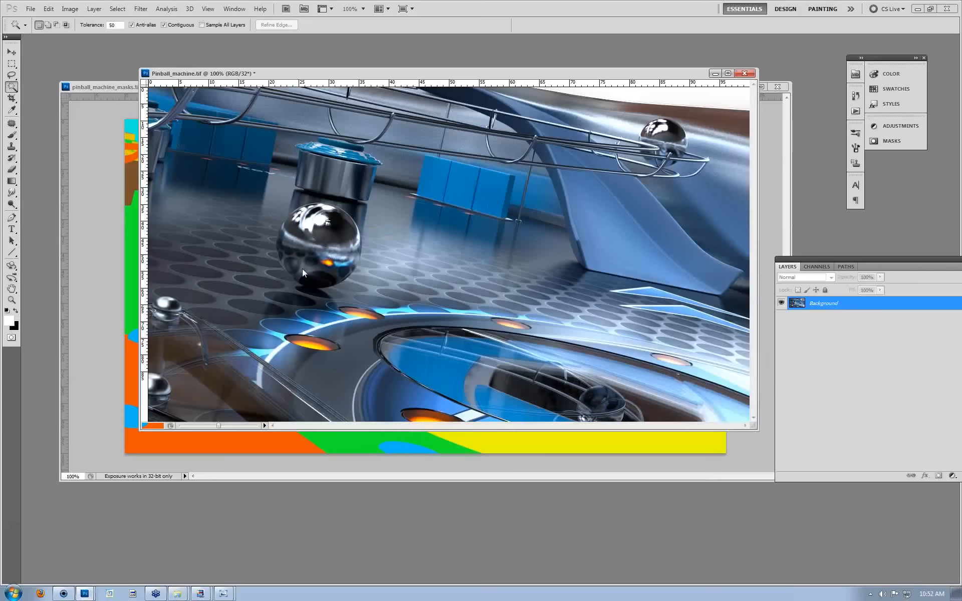
pyautogui.click(122, 88)
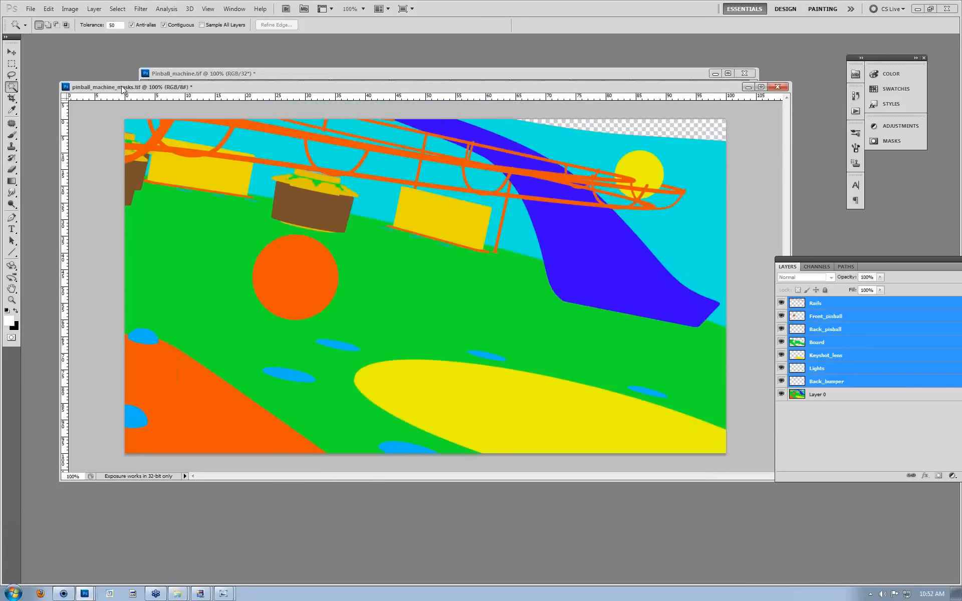
# Copy the Back_bumper layer's contents, paste them in place into Pinball_machine.tif and name the new layer back_bumper_mask.
pyautogui.click(837, 383)
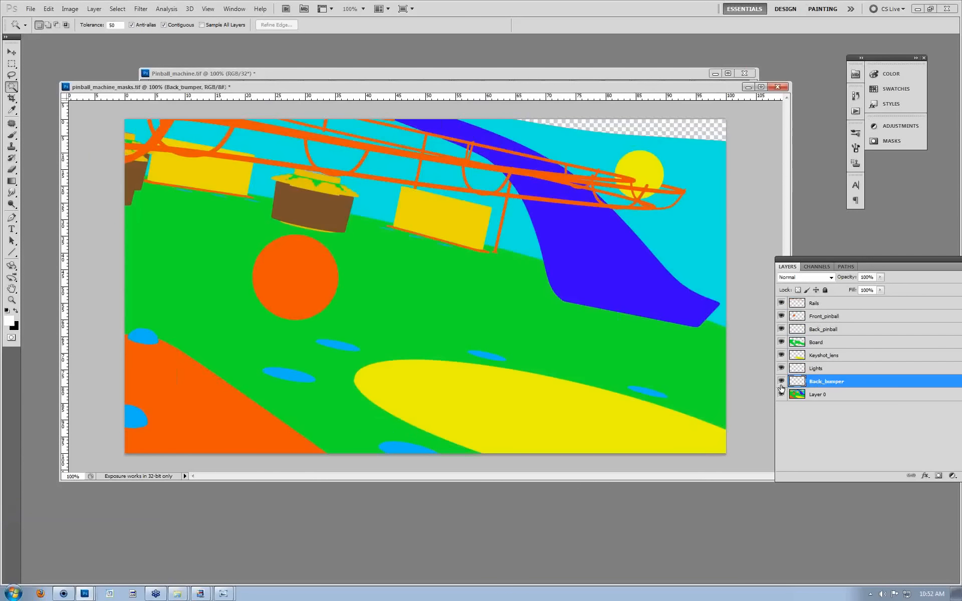
pyautogui.hotkey('ctrl', 'a')
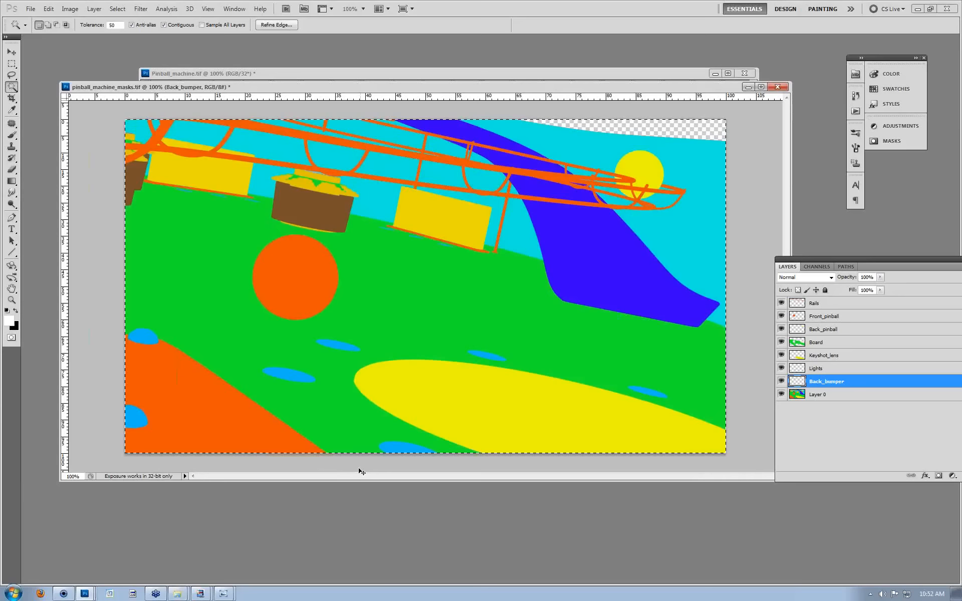
pyautogui.click(224, 75)
pyautogui.click(49, 9)
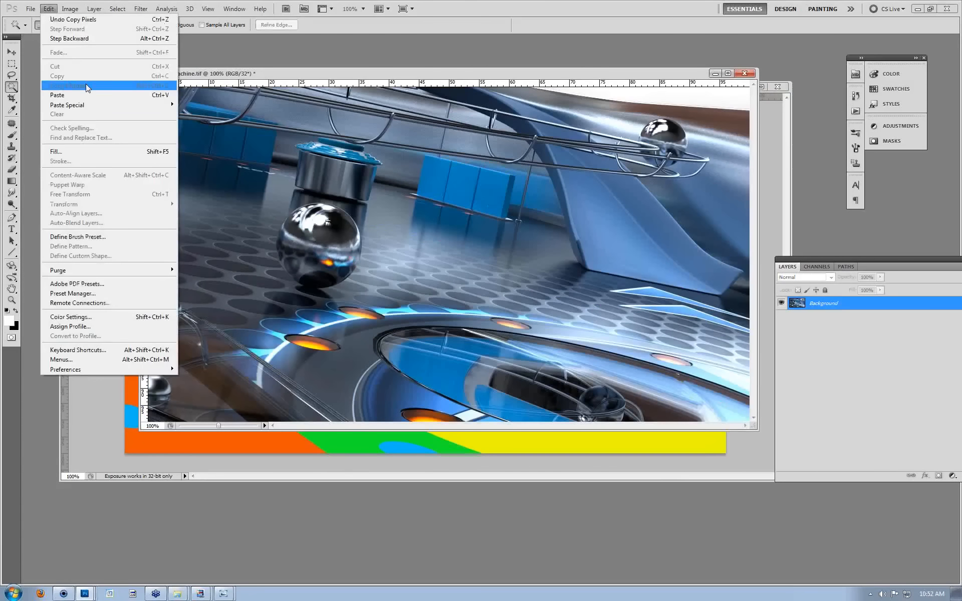
pyautogui.moveTo(91, 103)
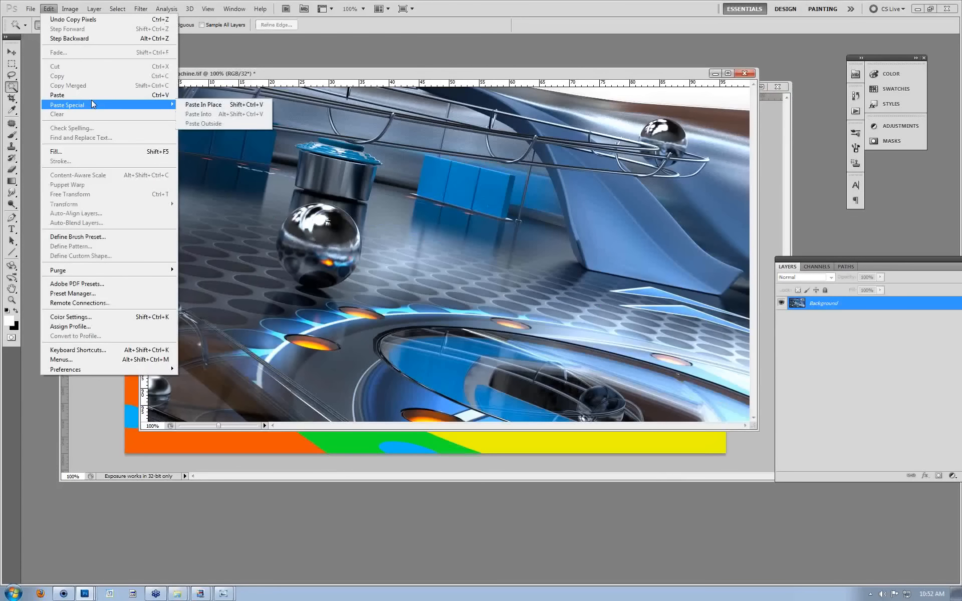
pyautogui.click(193, 106)
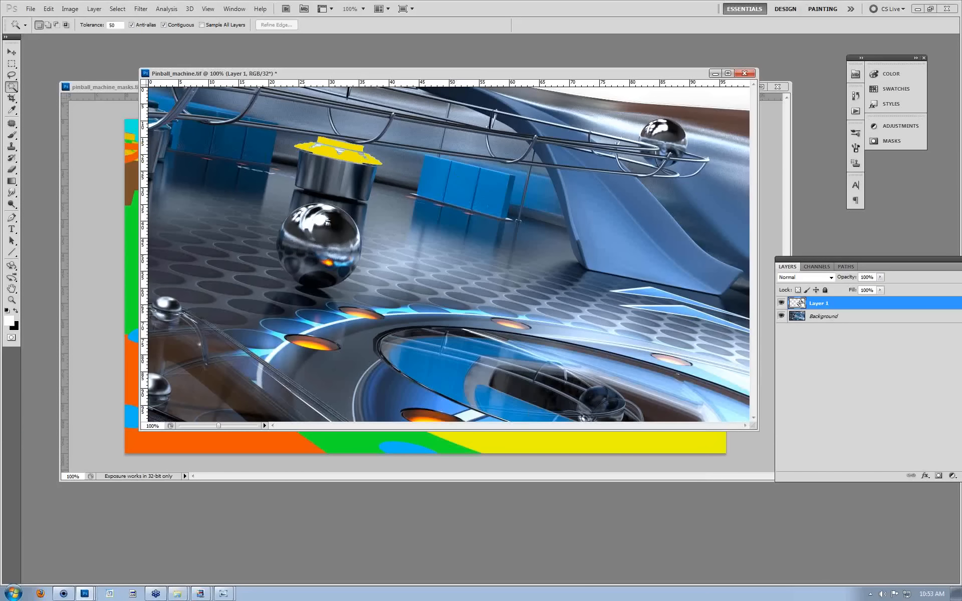
pyautogui.doubleClick(819, 304)
pyautogui.write('back_bumper_mask')
pyautogui.press('Return')
# Load the back_bumper_mask layer as a selection, hide that layer and copy the selected Background area to a new layer.
pyautogui.keyDown('ctrl'); pyautogui.click(796, 302); pyautogui.keyUp('ctrl')
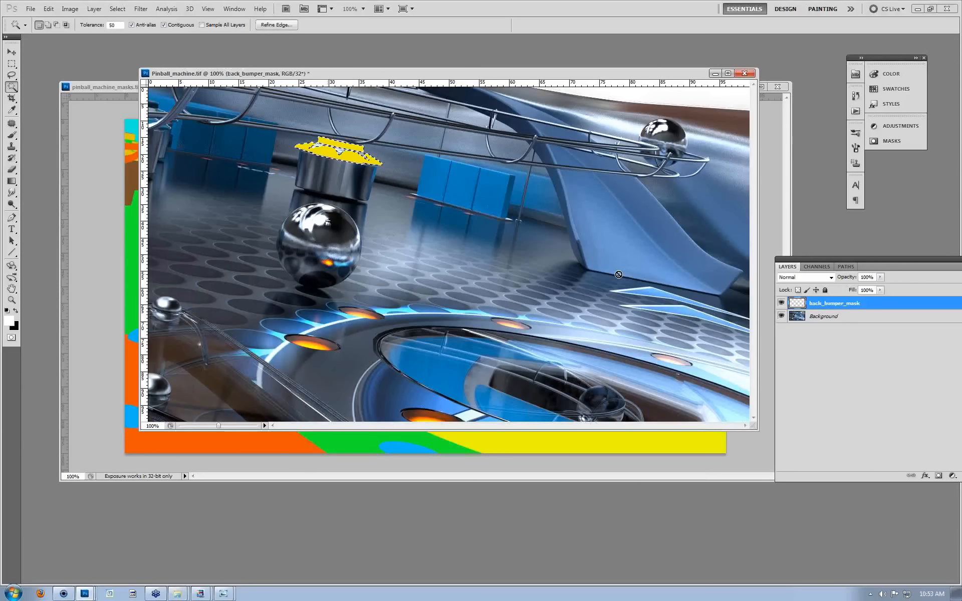
pyautogui.click(780, 303)
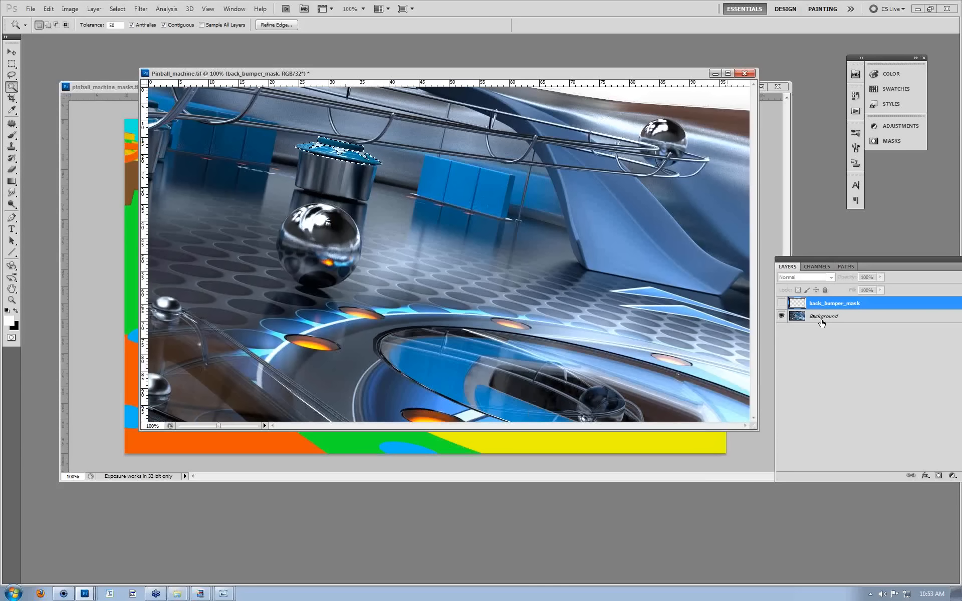
pyautogui.click(804, 312)
pyautogui.hotkey('ctrl', 'j')
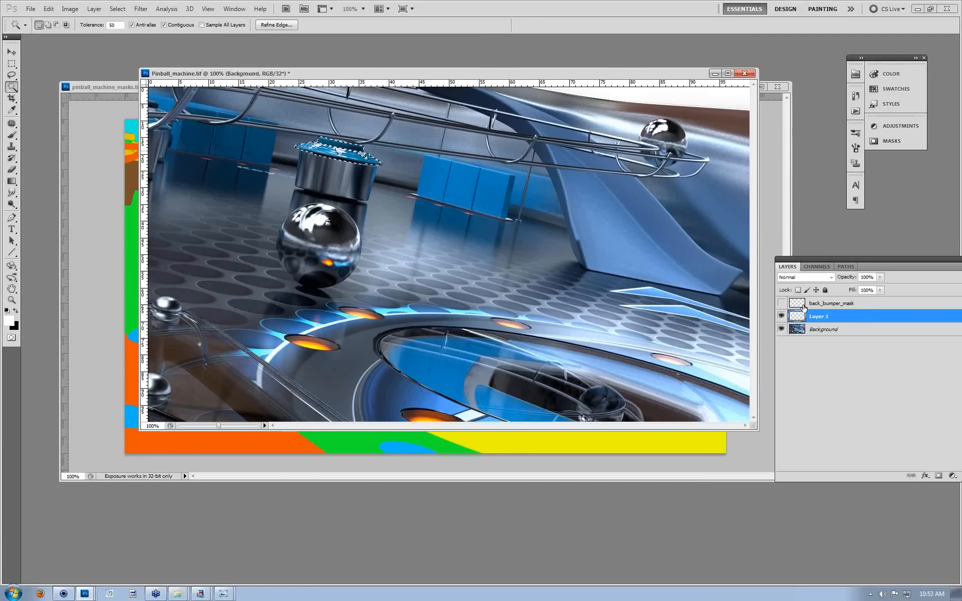
# Apply a Hue/Saturation adjustment to the copied bumper cap, lowering the hue to turn it green.
pyautogui.click(70, 8)
pyautogui.moveTo(100, 33)
pyautogui.click(221, 85)
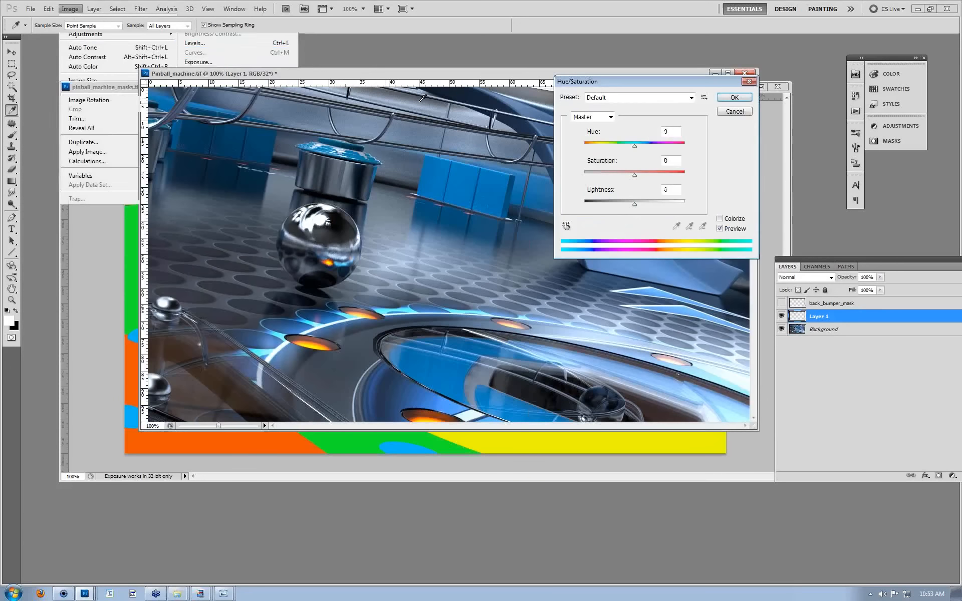
pyautogui.moveTo(633, 148); pyautogui.dragTo(602, 147)
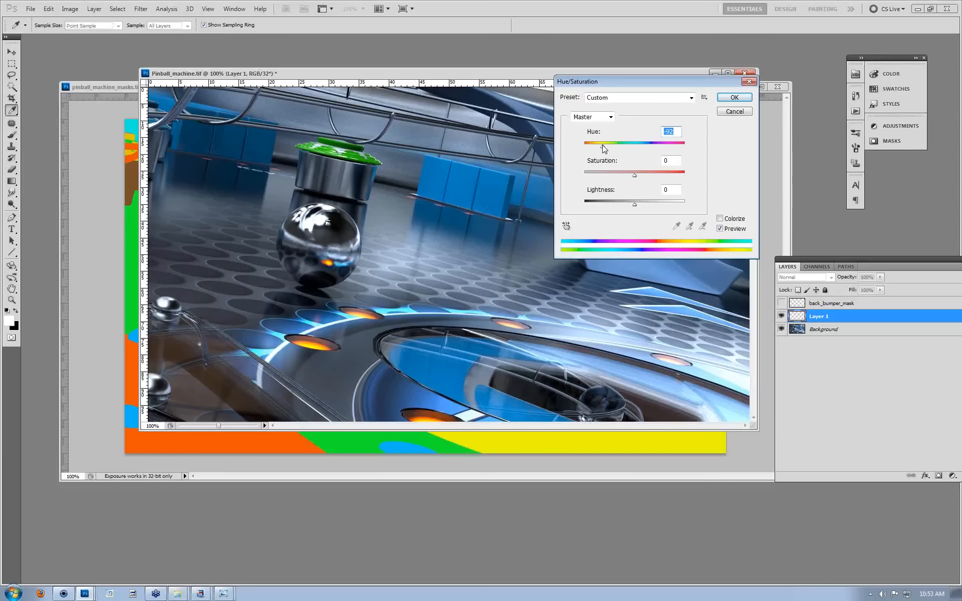
pyautogui.click(732, 99)
pyautogui.press('w')
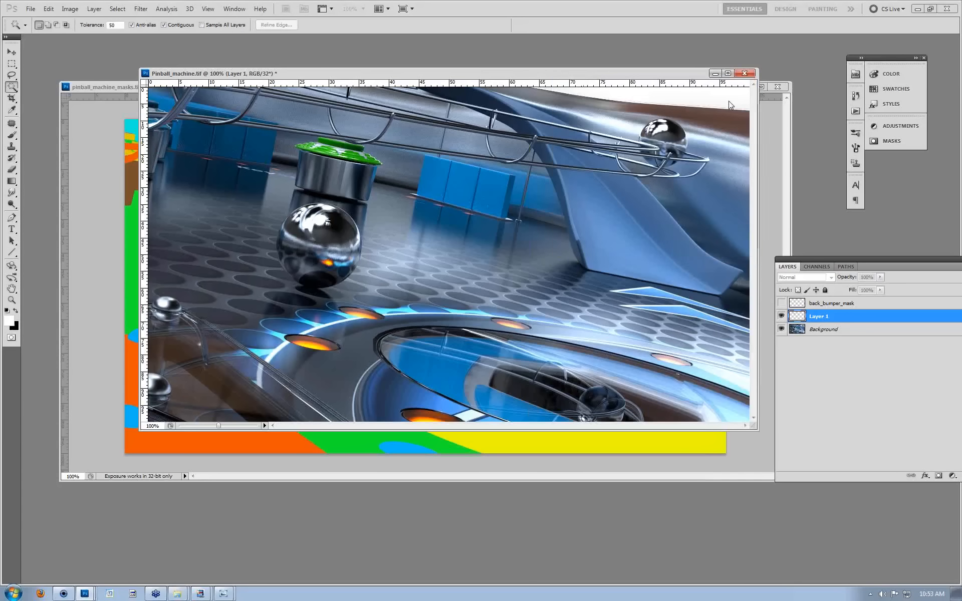
# Select the whole canvas on the Lights layer of pinball_machine_masks.tif.
pyautogui.click(408, 460)
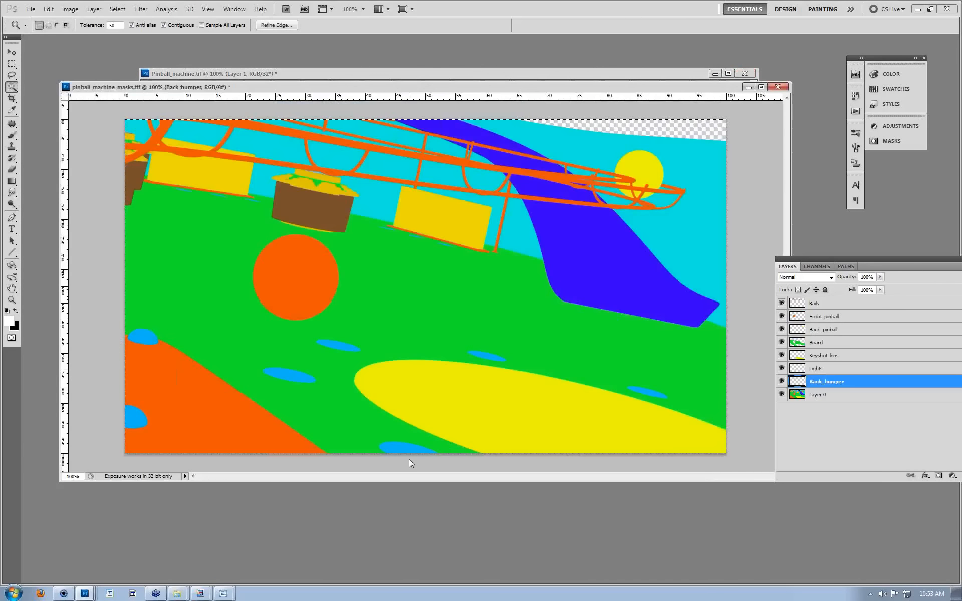
pyautogui.click(815, 370)
pyautogui.hotkey('ctrl', 'a')
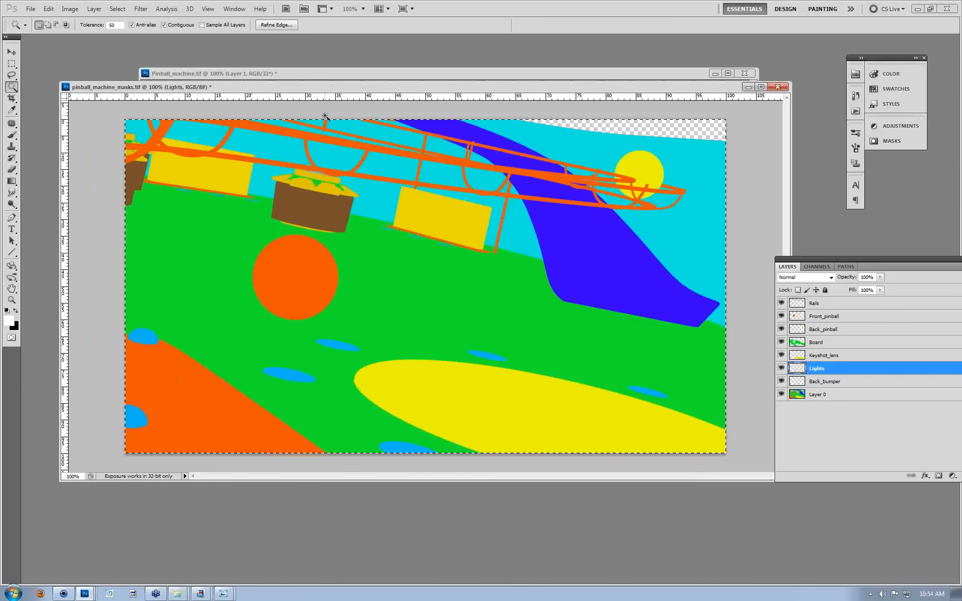
pyautogui.click(331, 74)
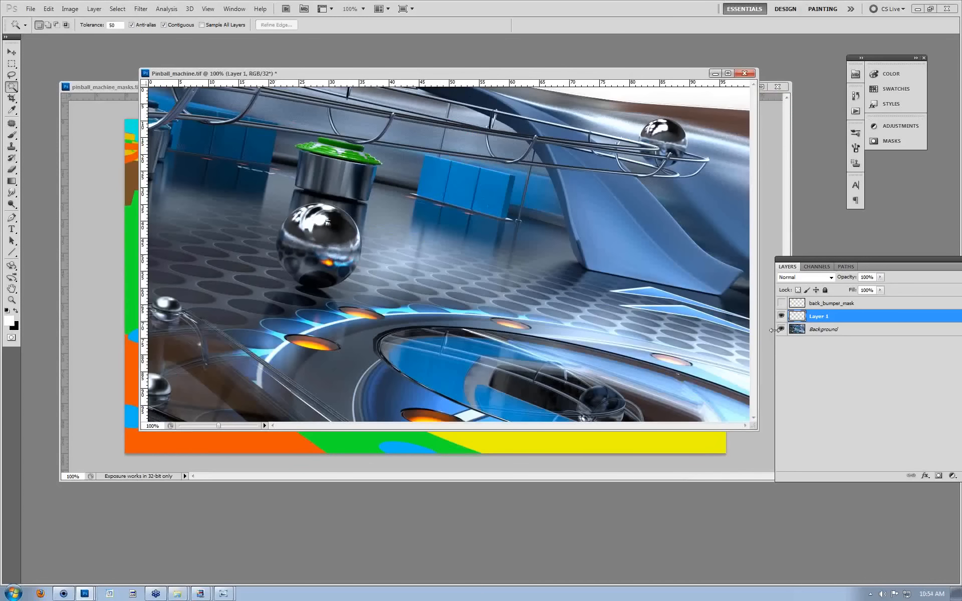
pyautogui.hotkey('ctrl', 'shift', 'z')
pyautogui.hotkey('ctrl', 'shift', 'z')
pyautogui.hotkey('ctrl', 'alt', 'z')
pyautogui.hotkey('ctrl', 'alt', 'z')
pyautogui.click(118, 155)
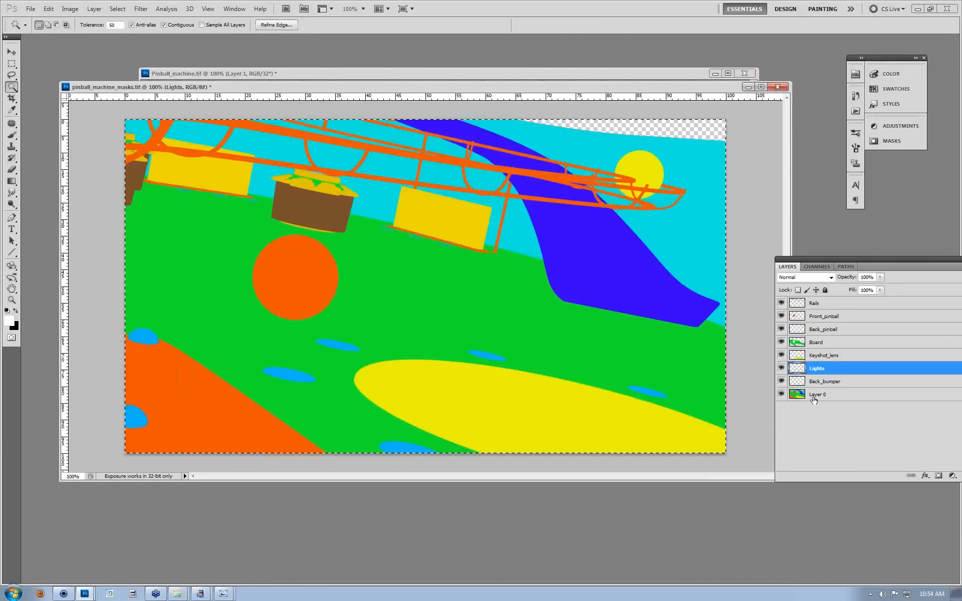
# Copy the selected Lights contents and paste them into Pinball_machine.tif as a new layer.
pyautogui.click(49, 9)
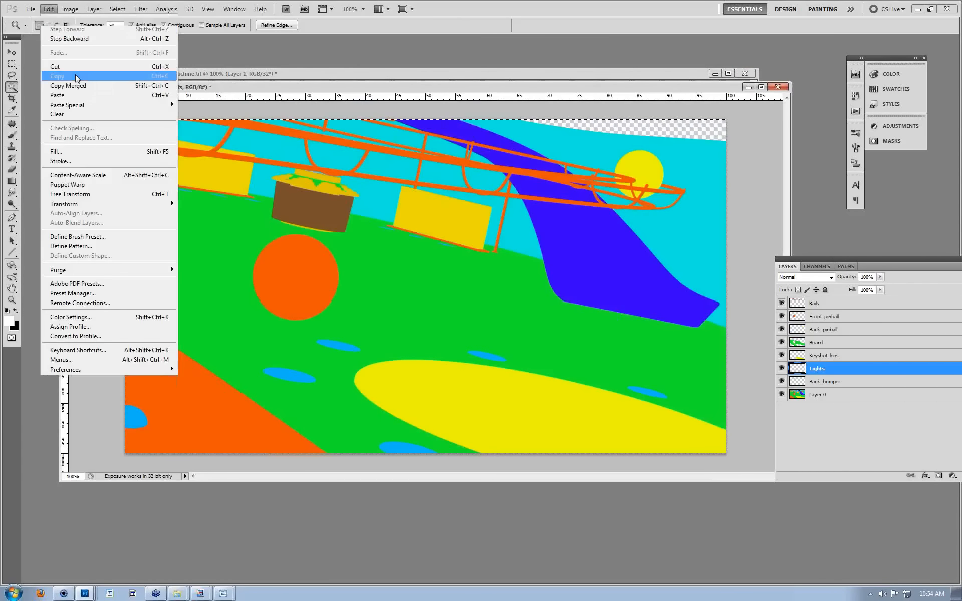
pyautogui.click(30, 73)
pyautogui.click(212, 73)
pyautogui.hotkey('ctrl', 'v')
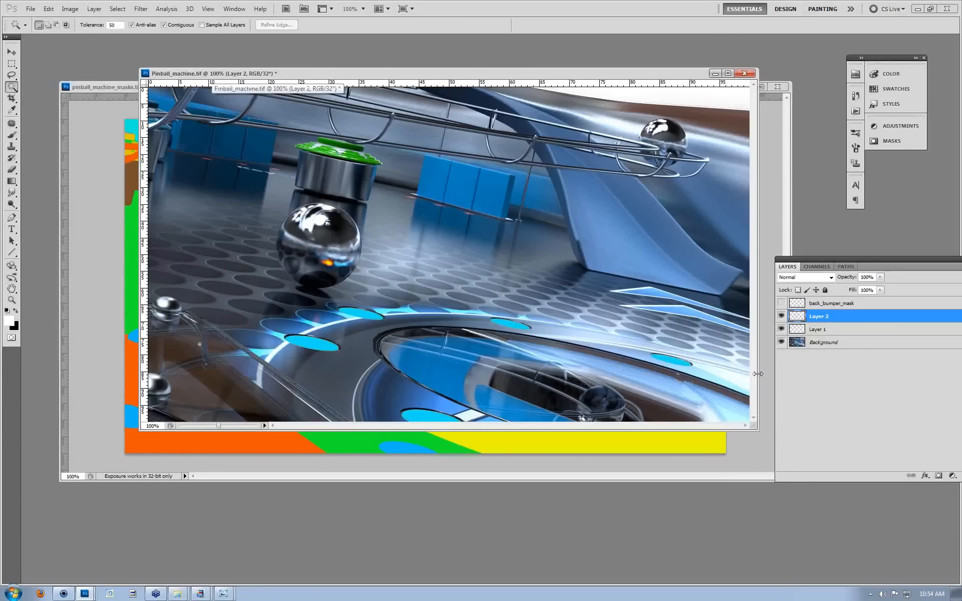
# Load the pasted lights layer as a selection and rename that layer front_lights_mask.
pyautogui.keyDown('ctrl'); pyautogui.click(793, 320); pyautogui.keyUp('ctrl')
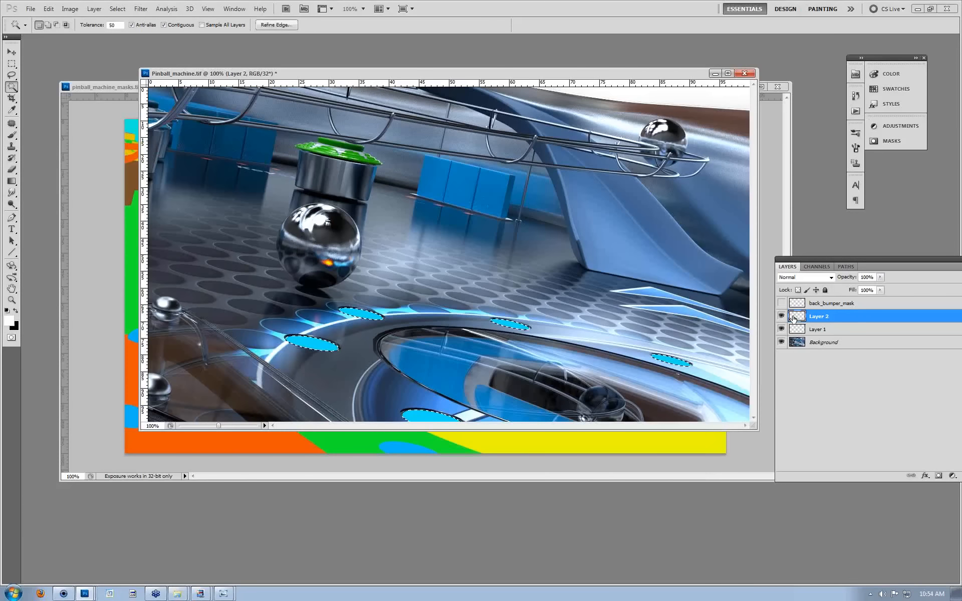
pyautogui.doubleClick(824, 315)
pyautogui.write('lights')
pyautogui.press('BackSpace')
pyautogui.press('BackSpace')
pyautogui.press('BackSpace')
pyautogui.press('BackSpace')
pyautogui.press('BackSpace')
pyautogui.press('BackSpace')
pyautogui.write('front_lights_mask')
pyautogui.press('Return')
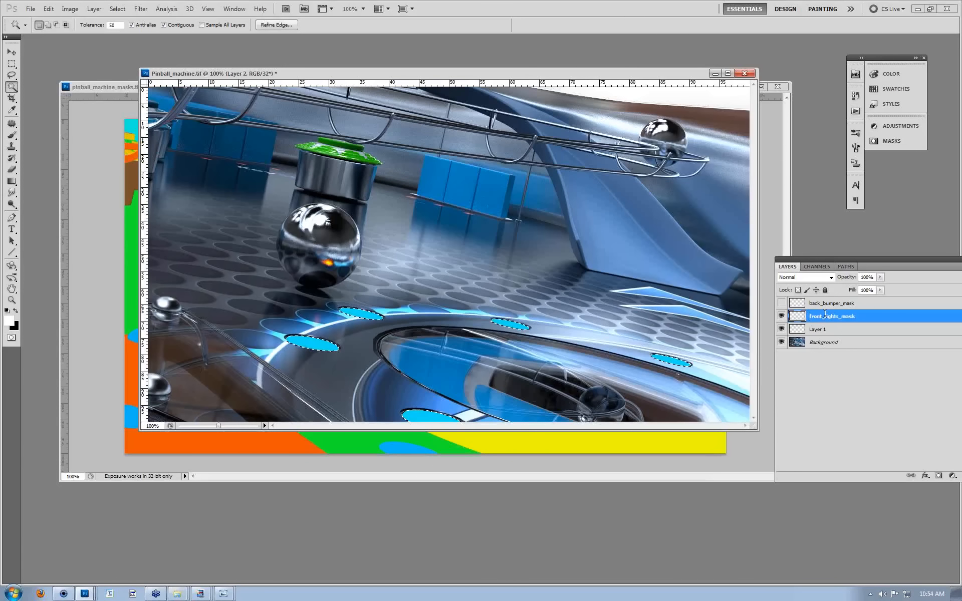
# Rename the layer holding the green bumper cap as new_back_bumper.
pyautogui.doubleClick(819, 329)
pyautogui.write('new_back_bumper')
pyautogui.press('Return')
# Copy the selected lights area of the Background to a new layer and name it new_lights.
pyautogui.click(822, 343)
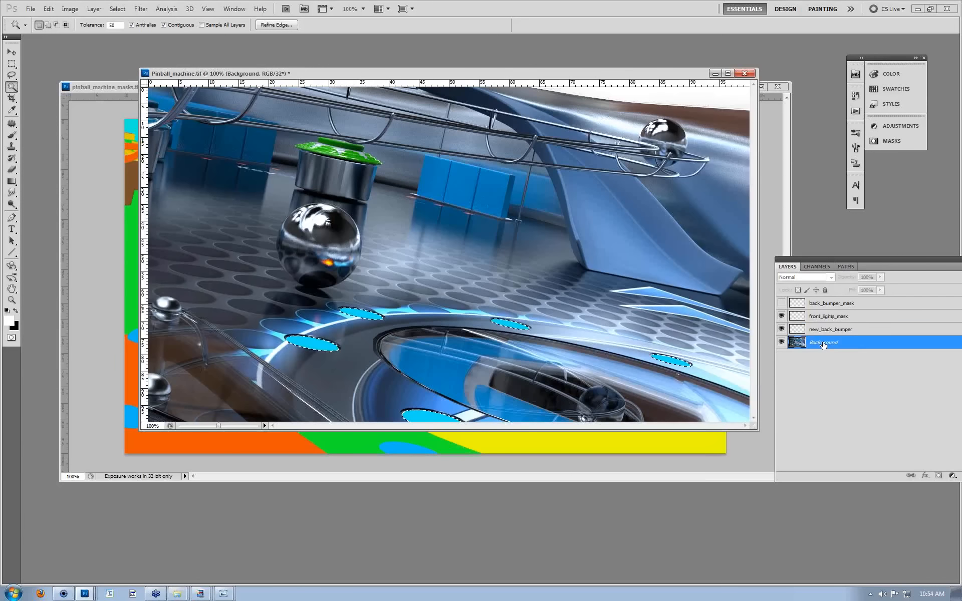
pyautogui.hotkey('ctrl', 'j')
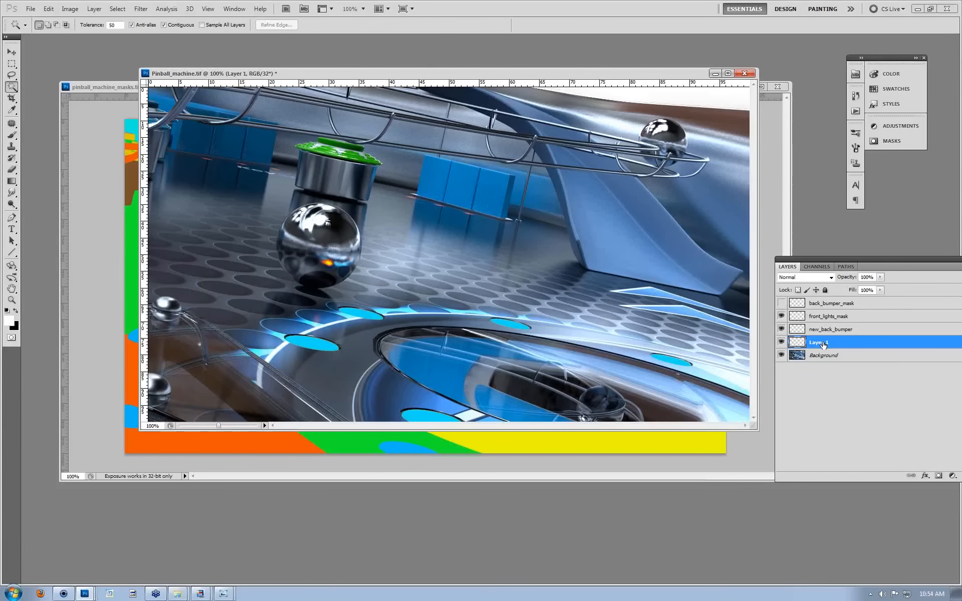
pyautogui.doubleClick(823, 343)
pyautogui.write('new_lights')
pyautogui.press('Return')
# Hide the front_lights_mask layer and set the new_lights layer's blending mode to Linear Dodge (Add).
pyautogui.click(802, 278)
pyautogui.click(795, 378)
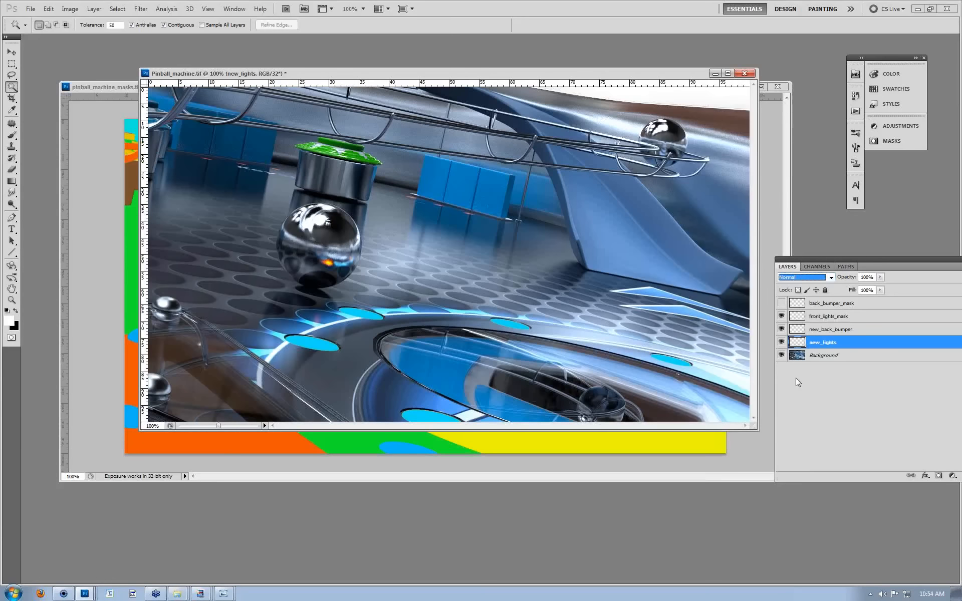
pyautogui.click(781, 316)
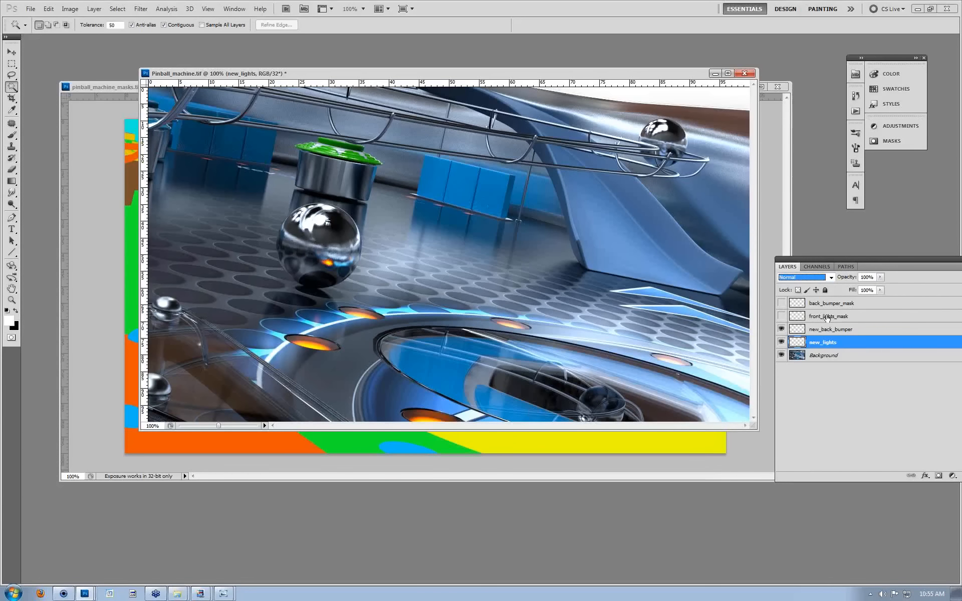
pyautogui.click(827, 277)
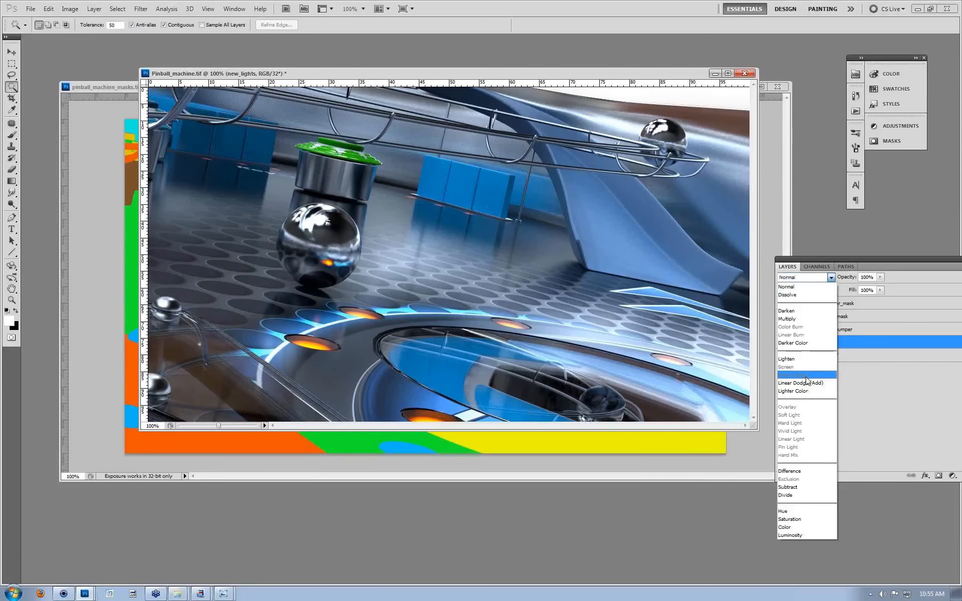
pyautogui.click(807, 383)
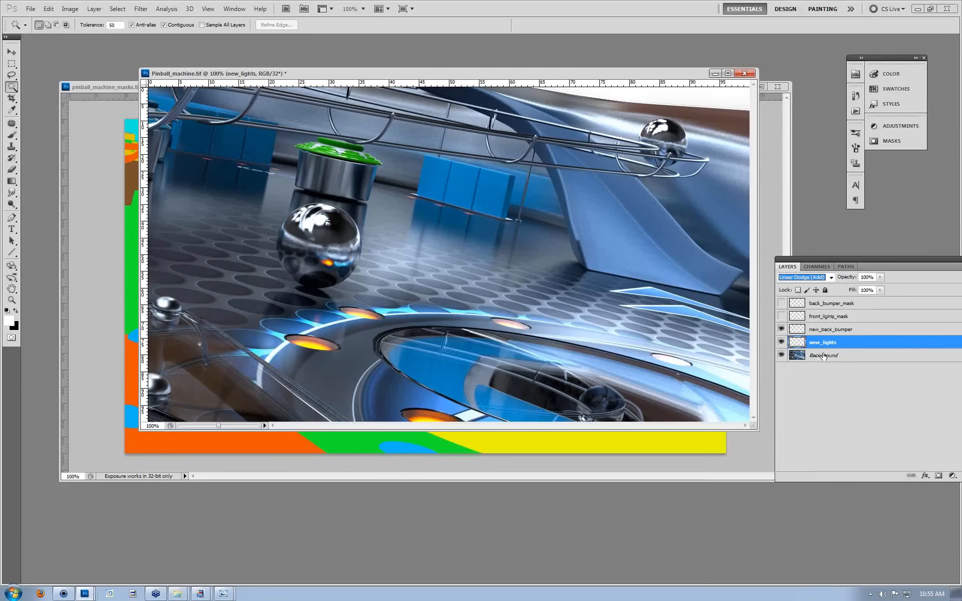
# Duplicate the new_lights layer and apply a Gaussian Blur to the copy to create a glow.
pyautogui.moveTo(859, 343); pyautogui.dragTo(892, 342)
pyautogui.moveTo(872, 253); pyautogui.dragTo(662, 235)
pyautogui.moveTo(702, 325); pyautogui.dragTo(767, 459)
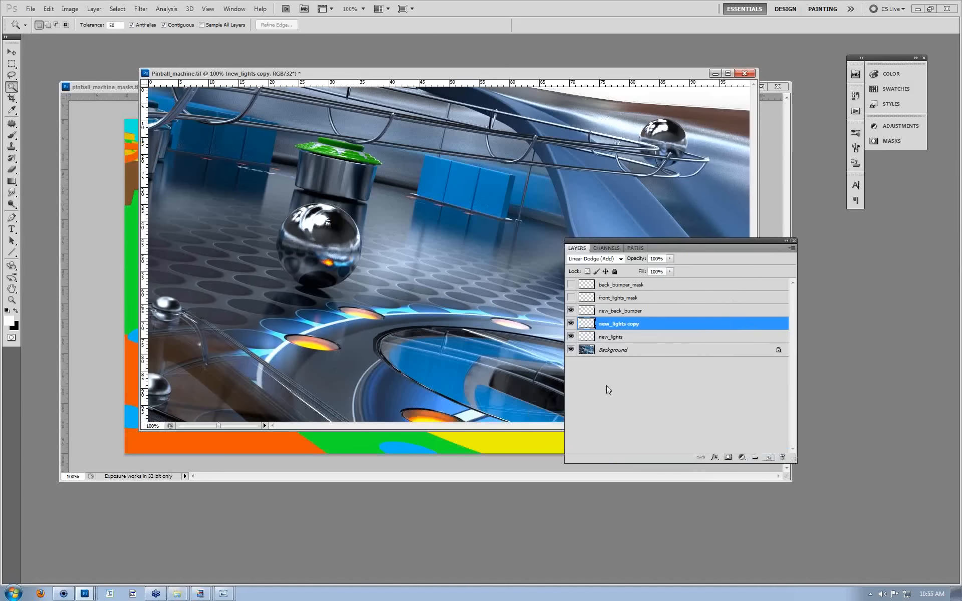
pyautogui.click(140, 9)
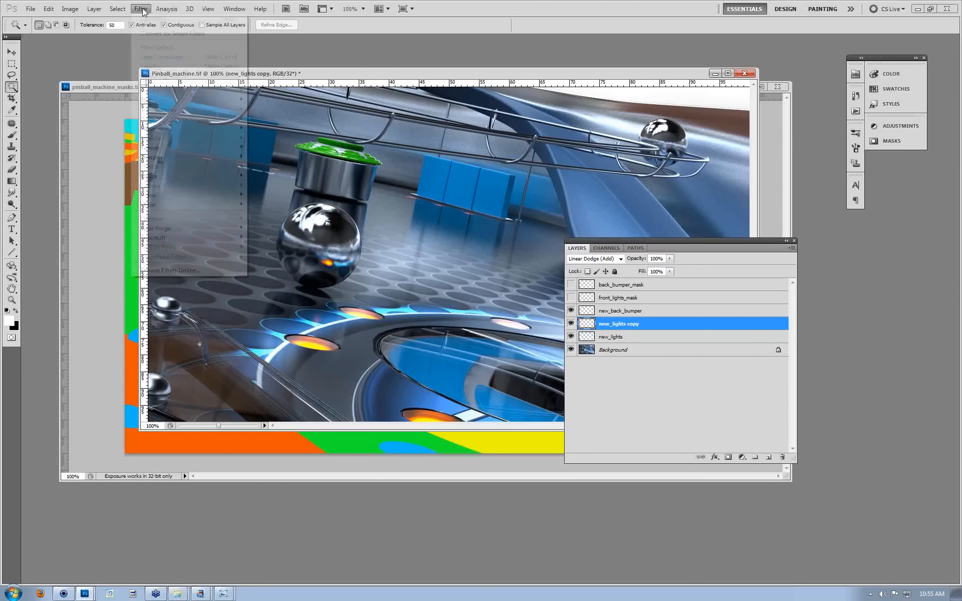
pyautogui.moveTo(168, 100)
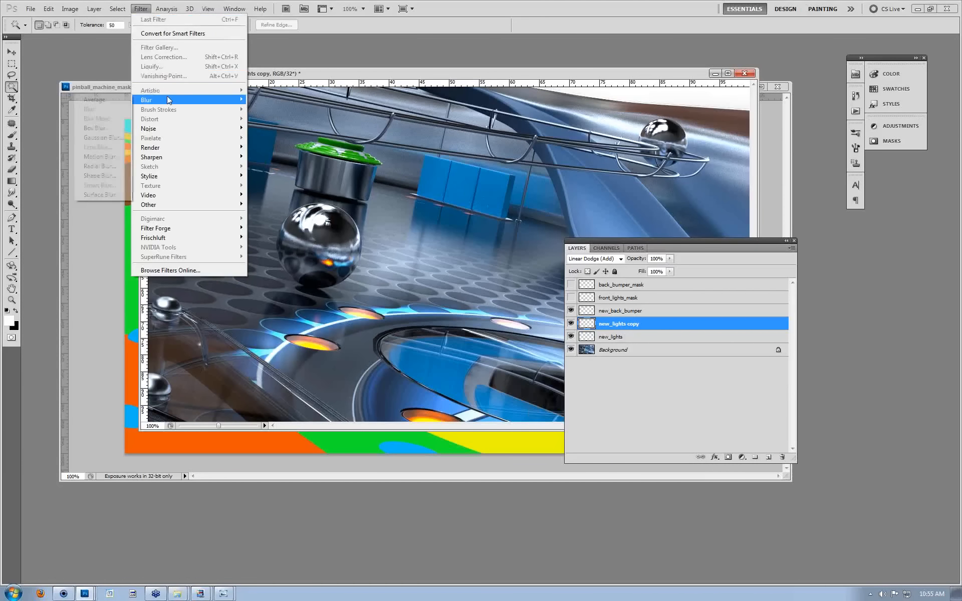
pyautogui.click(95, 137)
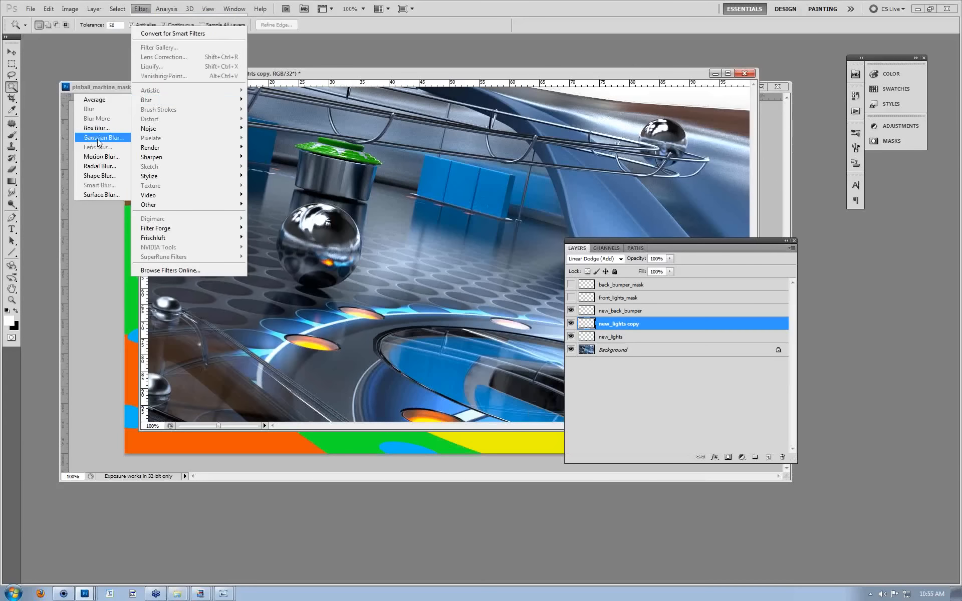
pyautogui.moveTo(563, 297); pyautogui.dragTo(596, 300)
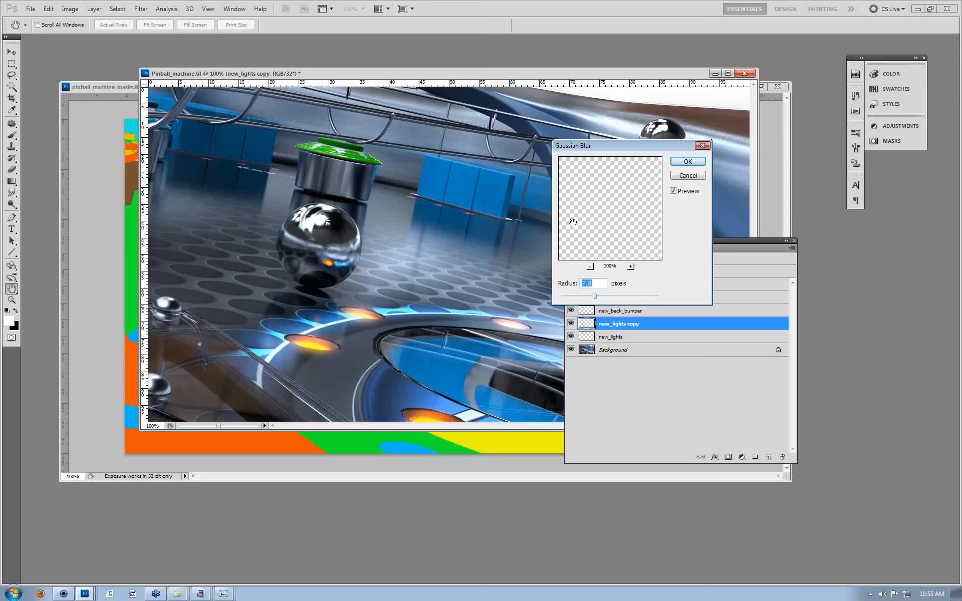
pyautogui.click(684, 161)
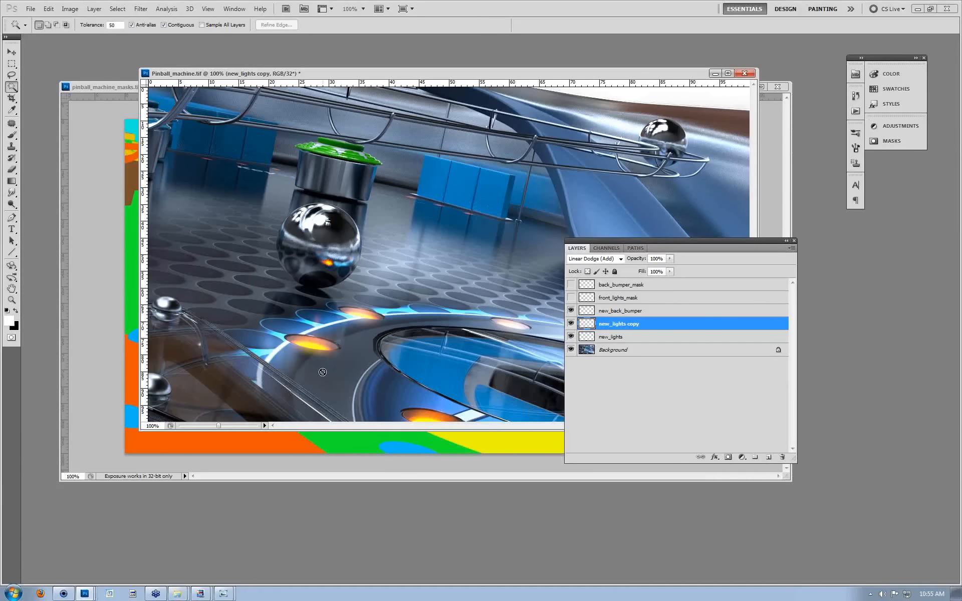
# Duplicate the blurred lights layer twice and merge all four new_lights layers into one.
pyautogui.moveTo(759, 381); pyautogui.dragTo(768, 457)
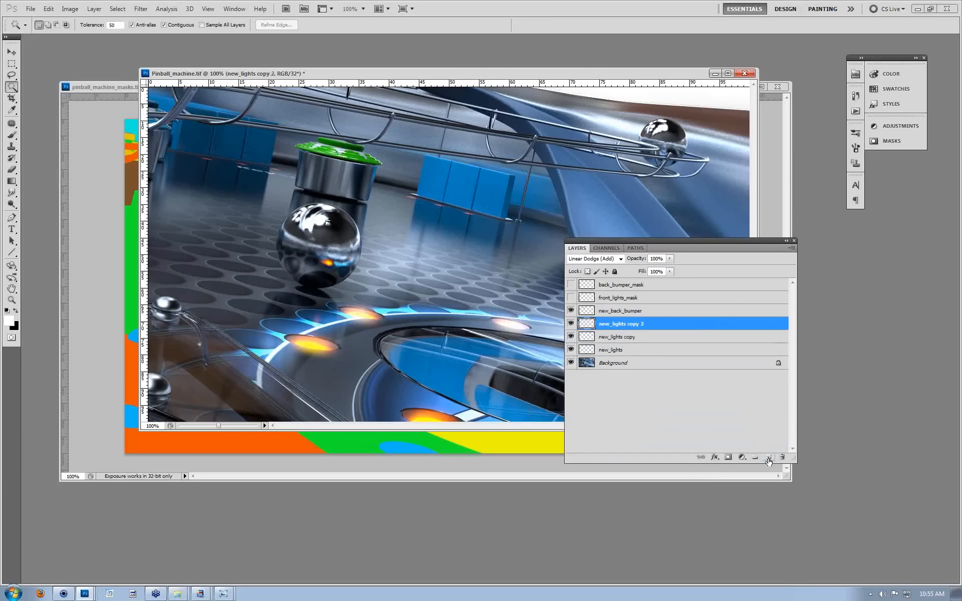
pyautogui.moveTo(686, 327); pyautogui.dragTo(769, 459)
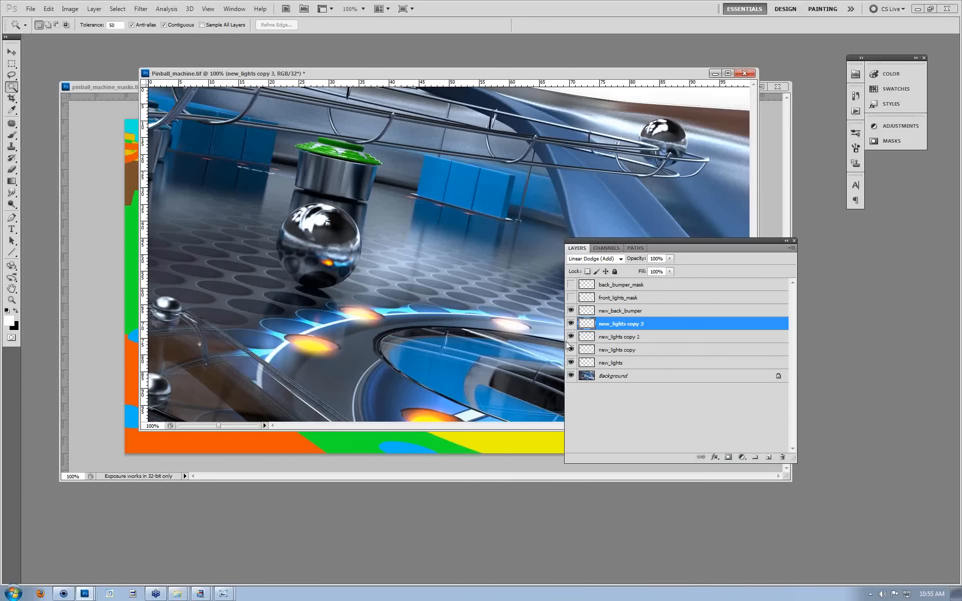
pyautogui.keyDown('shift'); pyautogui.click(620, 362); pyautogui.keyUp('shift')
pyautogui.hotkey('ctrl', 'e')
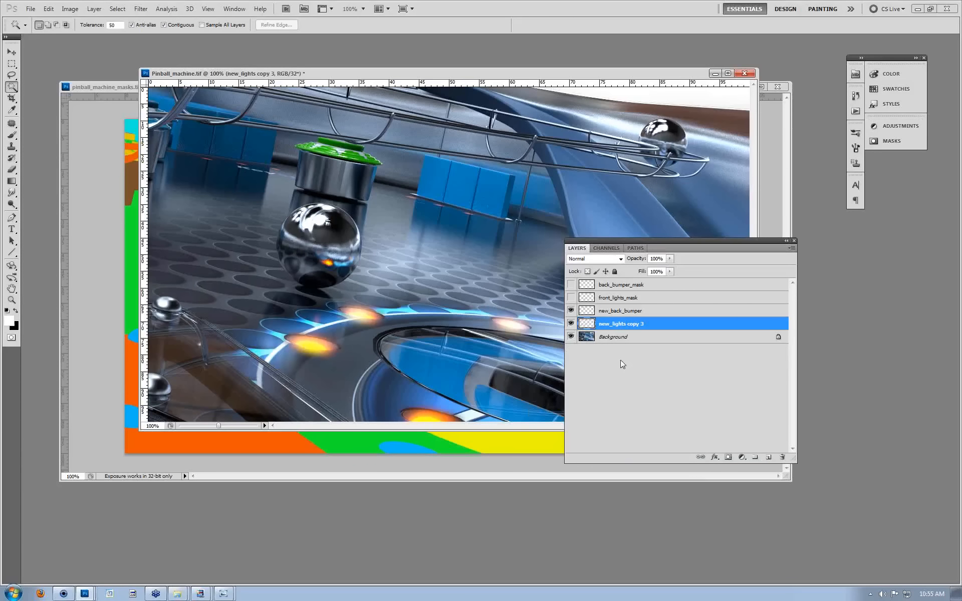
pyautogui.click(571, 325)
pyautogui.click(571, 325)
# Apply a Hue/Saturation adjustment to the merged lights layer, lowering the hue to turn the glow pink.
pyautogui.click(70, 8)
pyautogui.moveTo(87, 33)
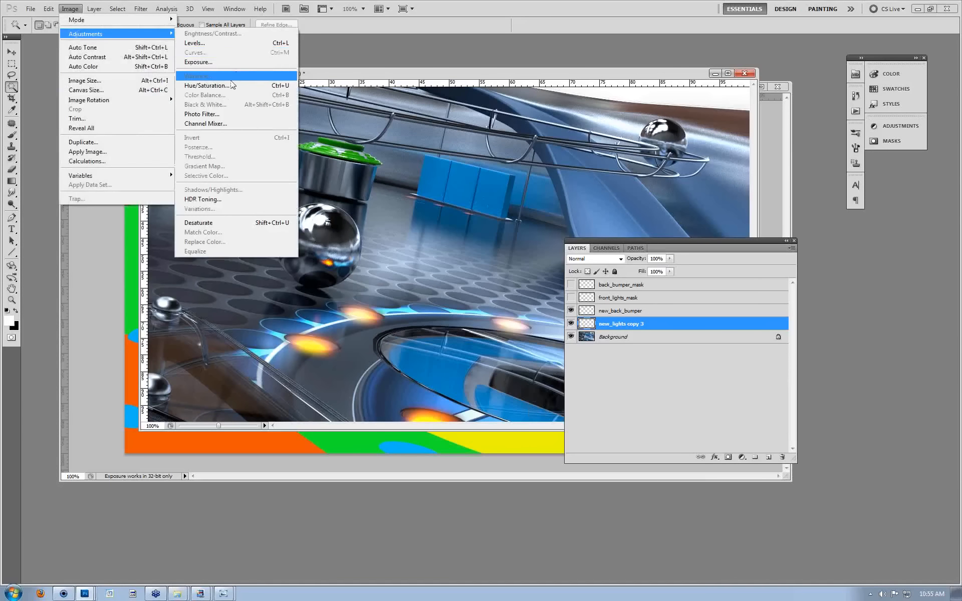
pyautogui.click(228, 88)
pyautogui.click(647, 147)
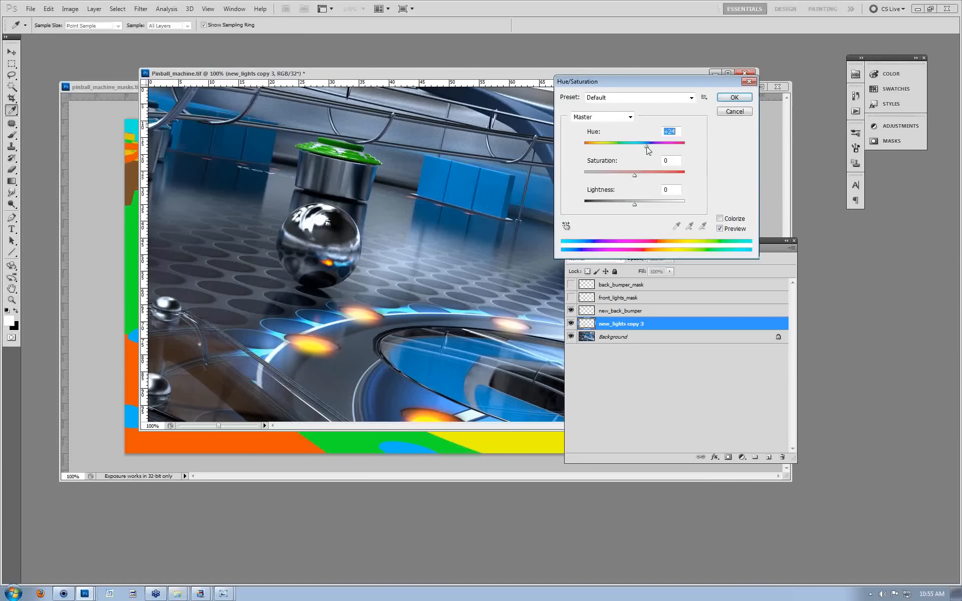
pyautogui.moveTo(661, 146); pyautogui.dragTo(608, 152)
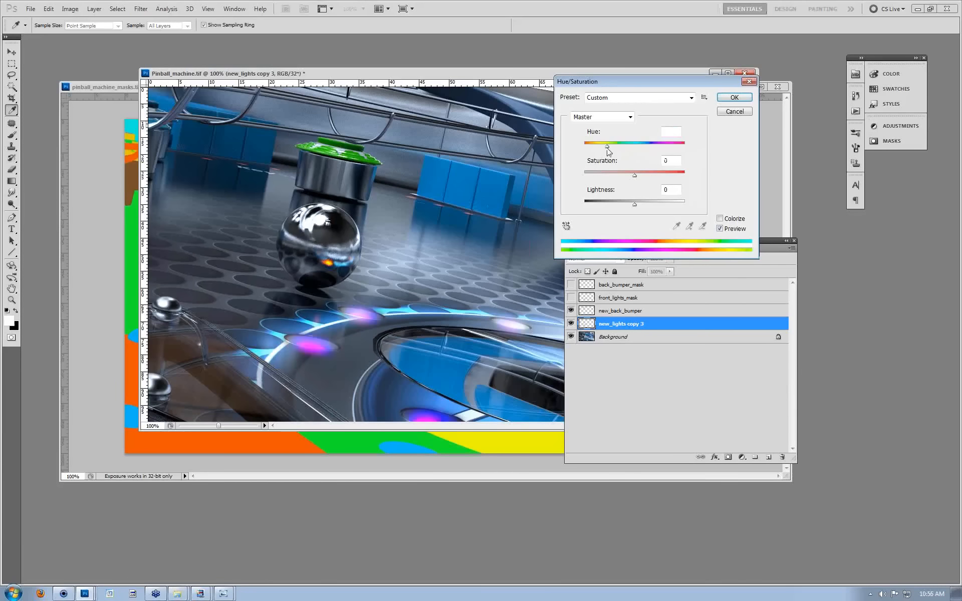
pyautogui.click(734, 97)
# Darken the pink lights slightly with an Exposure adjustment of about -1.
pyautogui.click(69, 8)
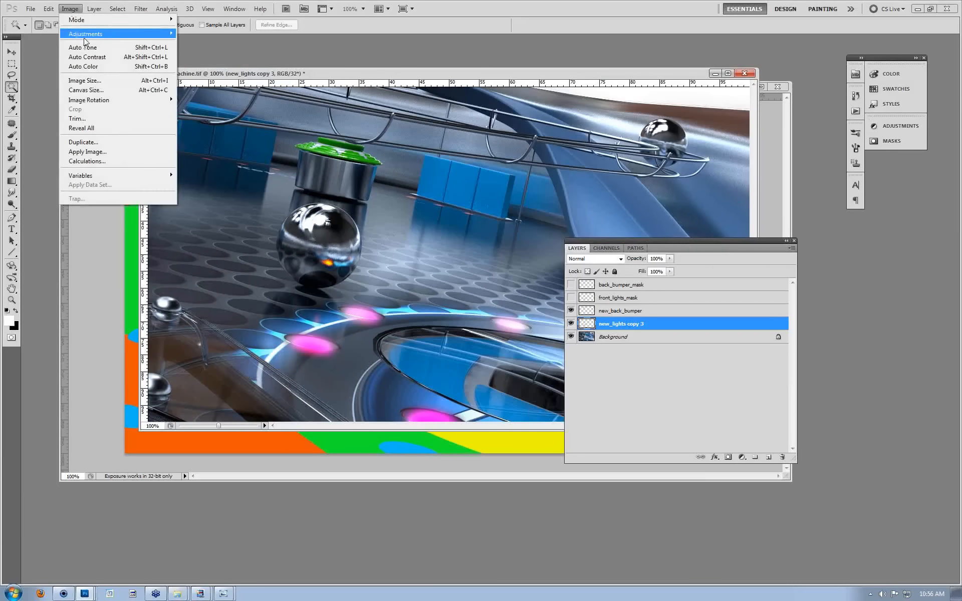
pyautogui.moveTo(90, 33)
pyautogui.click(224, 61)
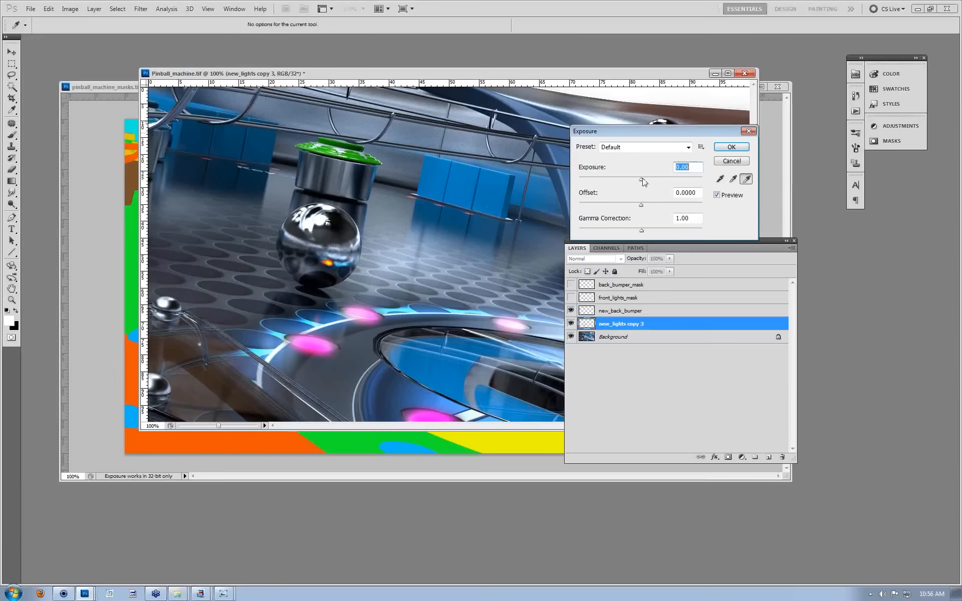
pyautogui.moveTo(654, 182); pyautogui.dragTo(612, 188)
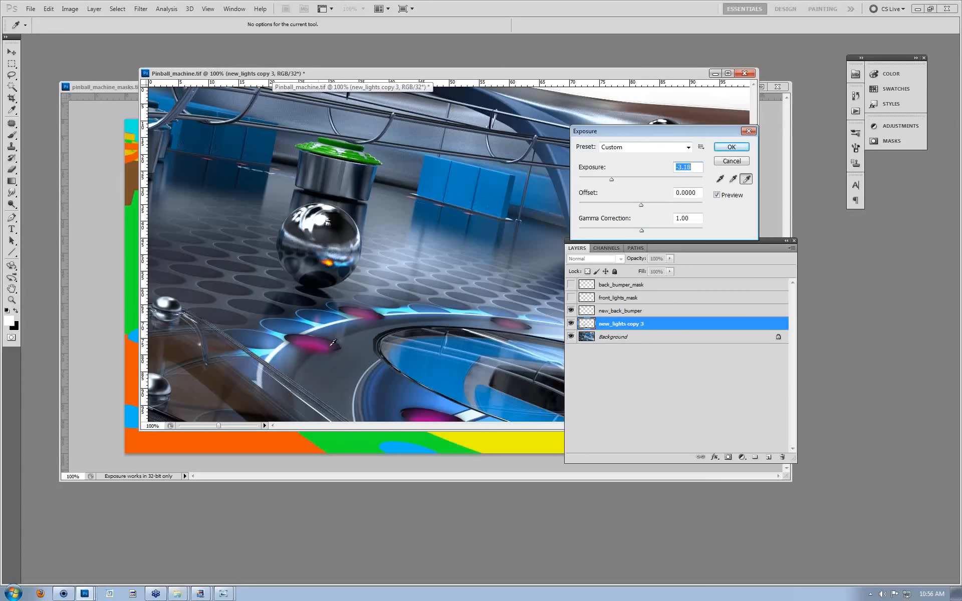
pyautogui.moveTo(608, 182); pyautogui.dragTo(632, 186)
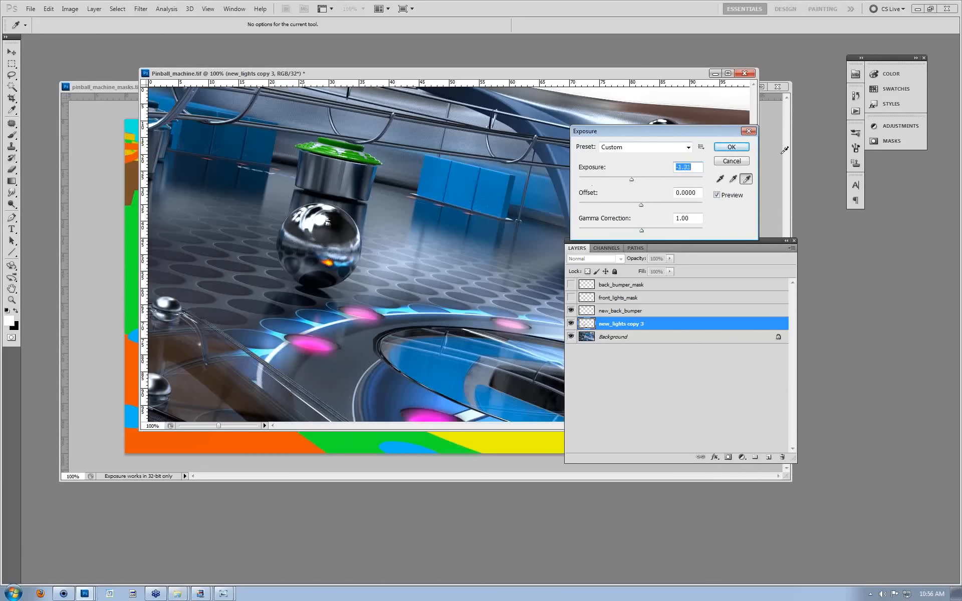
pyautogui.click(736, 148)
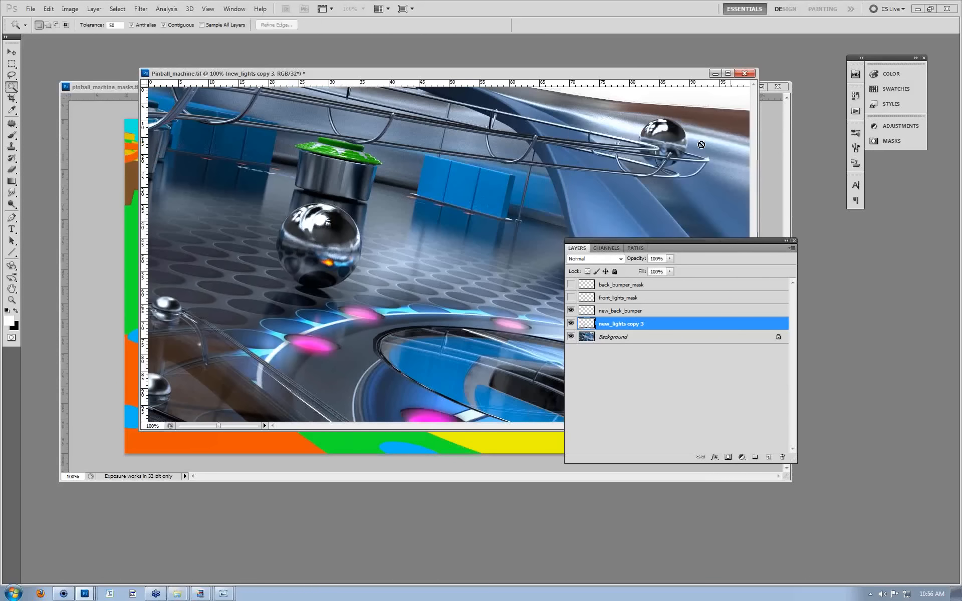
# Select the whole canvas on the Board layer of pinball_machine_masks.tif and copy its contents.
pyautogui.click(794, 240)
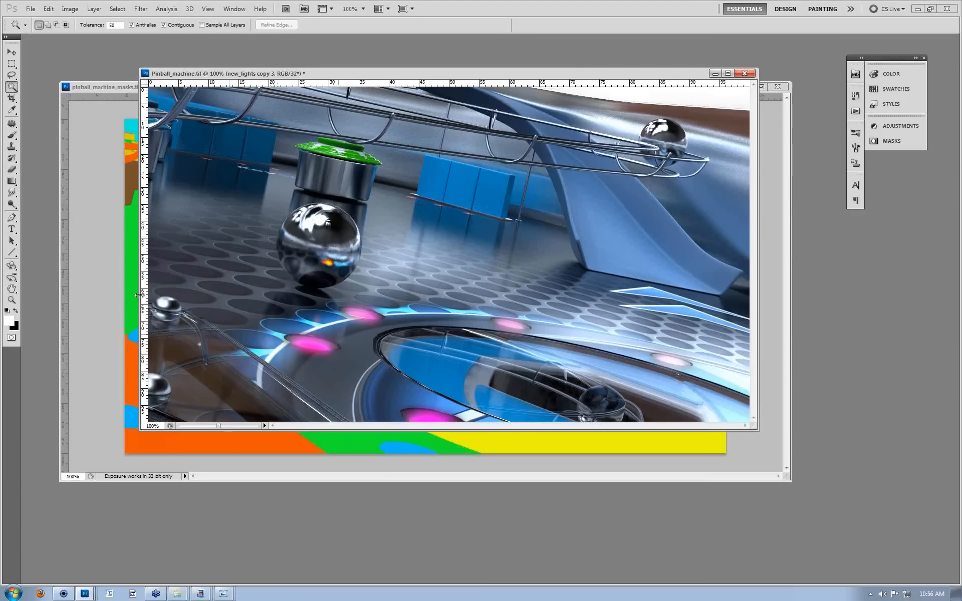
pyautogui.click(104, 368)
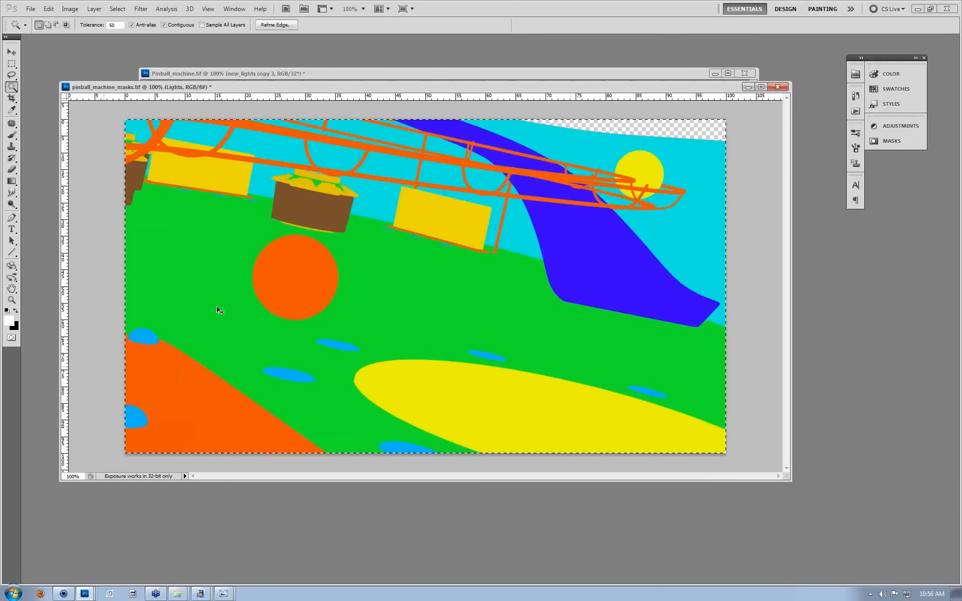
pyautogui.click(12, 88)
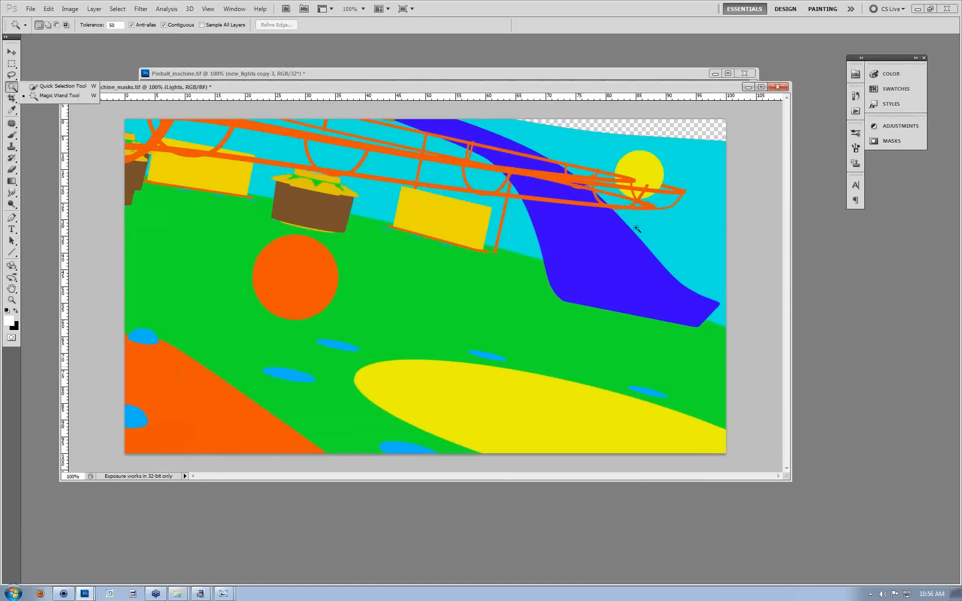
pyautogui.click(234, 9)
pyautogui.click(271, 191)
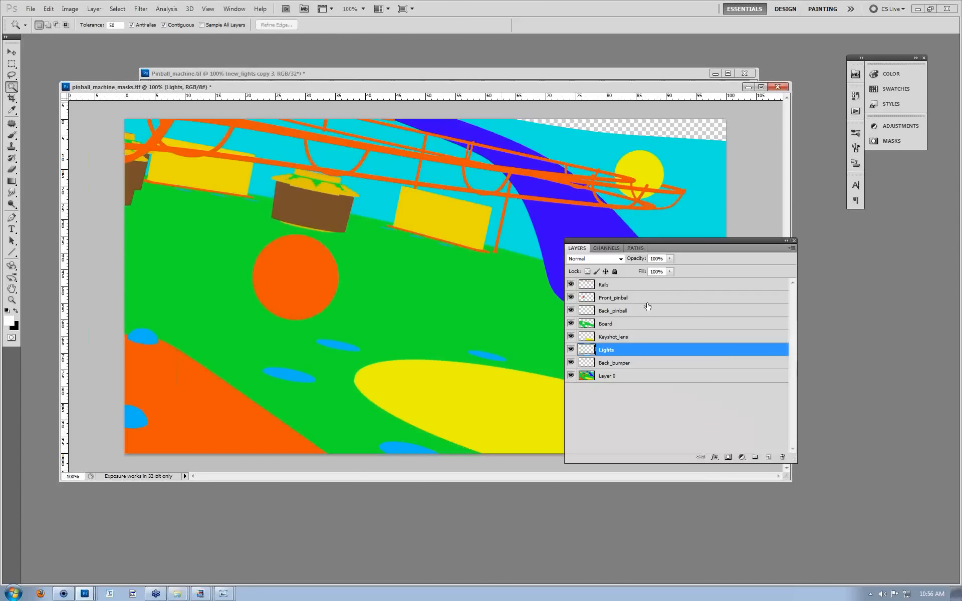
pyautogui.click(615, 328)
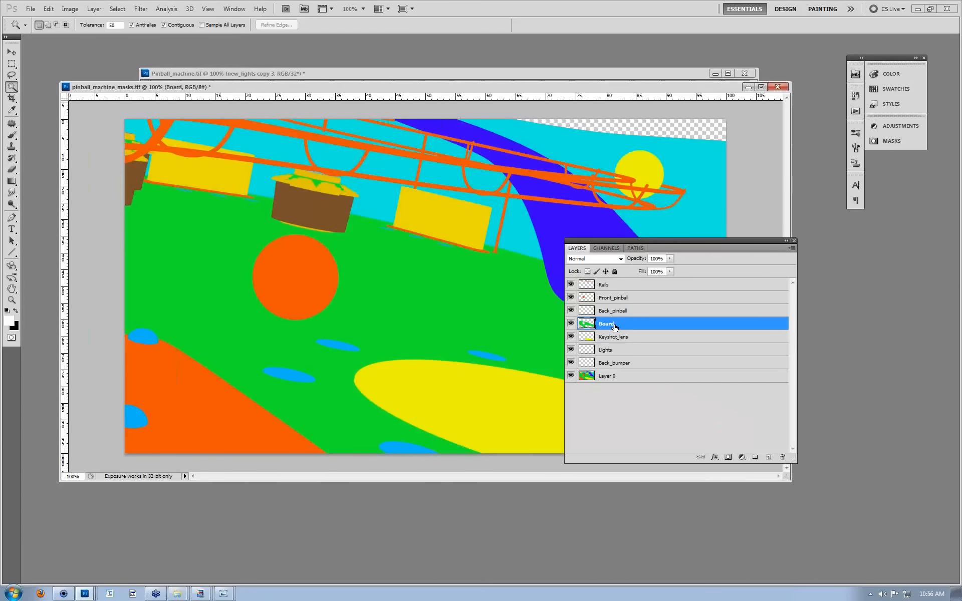
pyautogui.hotkey('ctrl', 'a')
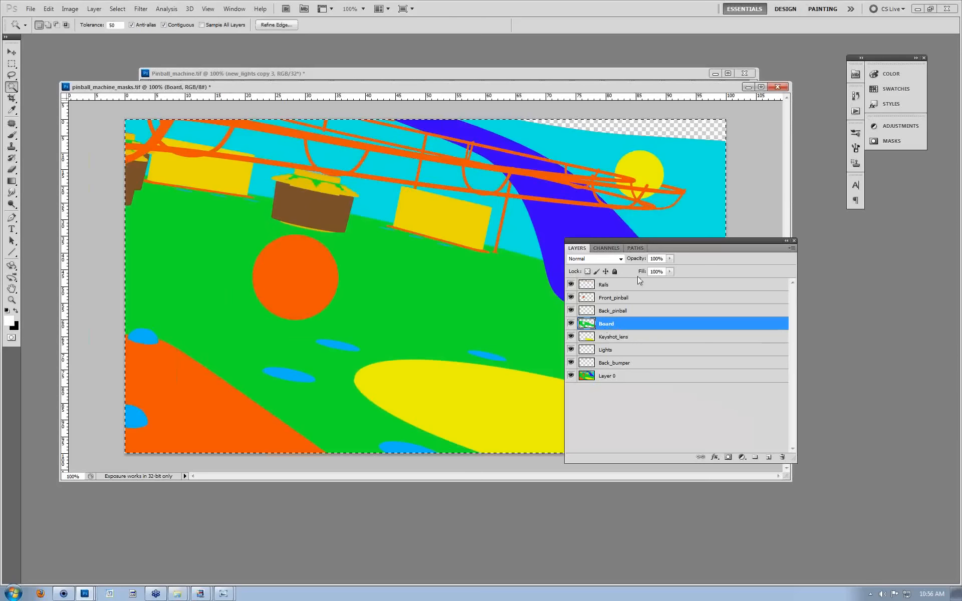
# Paste the copied board mask into Pinball_machine.tif as a new layer and place it above new_back_bumper.
pyautogui.click(499, 75)
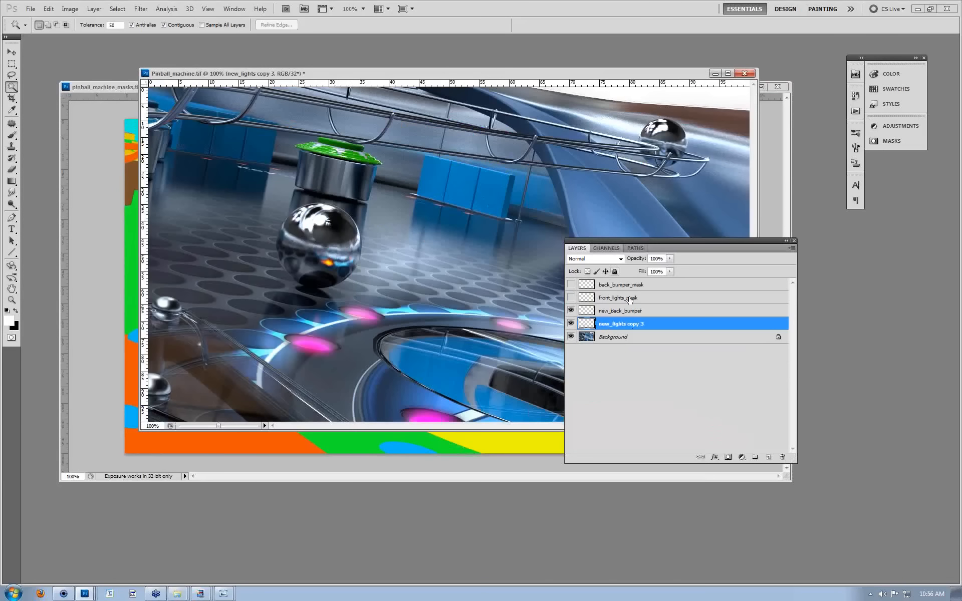
pyautogui.hotkey('ctrl', 'v')
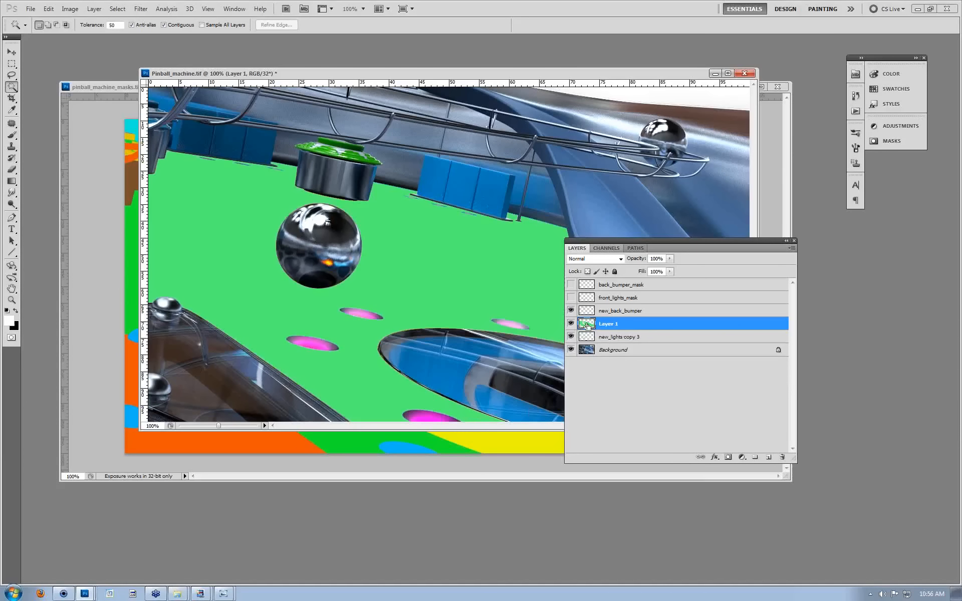
pyautogui.moveTo(624, 321); pyautogui.dragTo(620, 309)
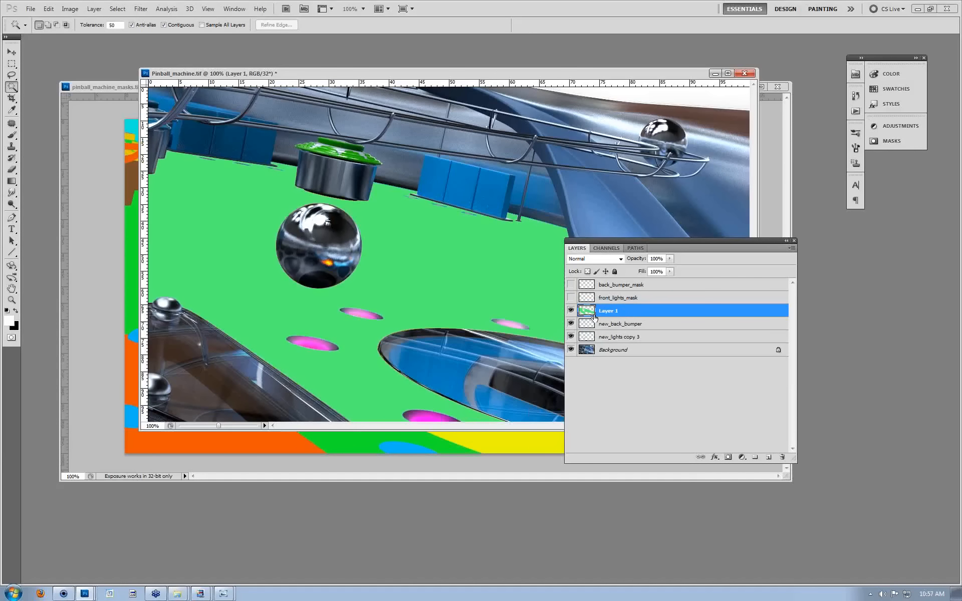
# Rename the pasted board layer board_mask and load it as a selection.
pyautogui.doubleClick(609, 311)
pyautogui.write('ba')
pyautogui.write('ard_mask')
pyautogui.press('Return')
pyautogui.keyDown('ctrl'); pyautogui.click(584, 311); pyautogui.keyUp('ctrl')
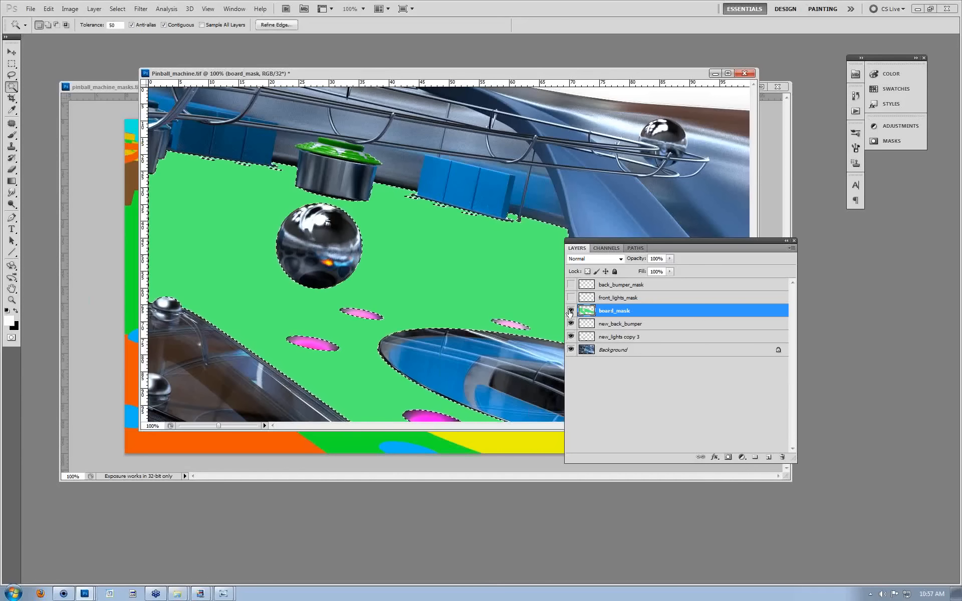
# Hide the board_mask layer and duplicate the selected board area of the Background onto its own layer.
pyautogui.click(571, 311)
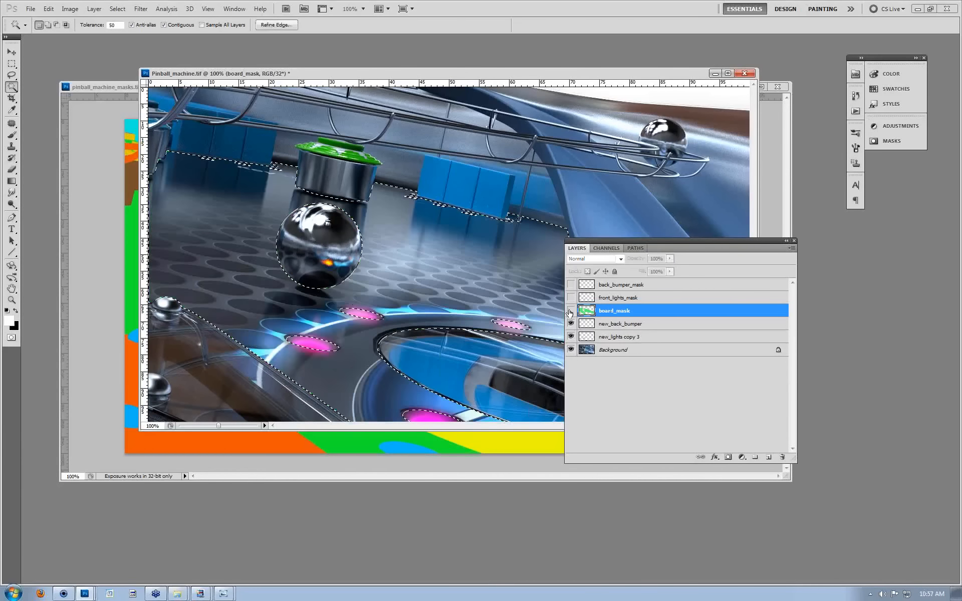
pyautogui.click(608, 336)
pyautogui.click(608, 349)
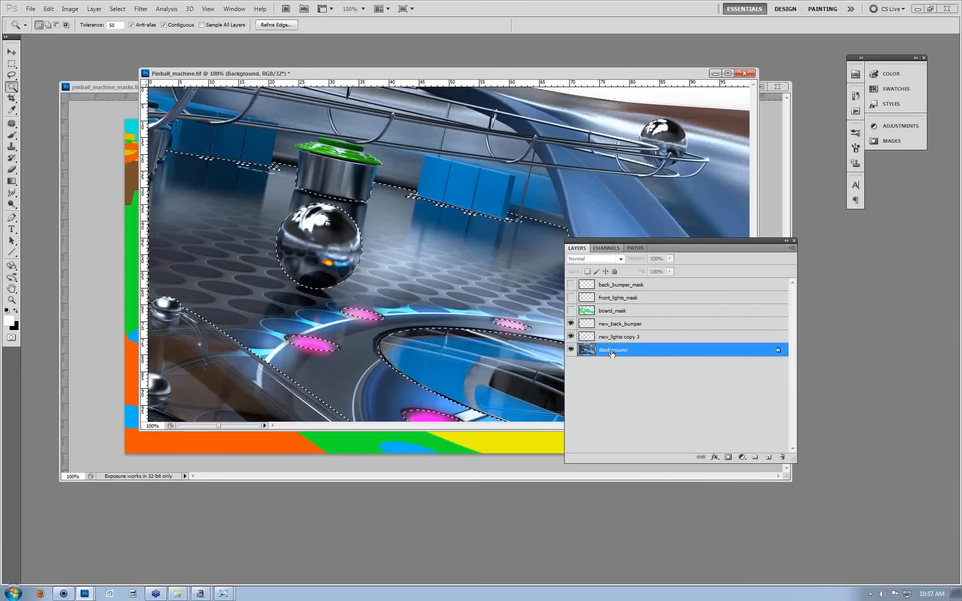
pyautogui.hotkey('ctrl', 'j')
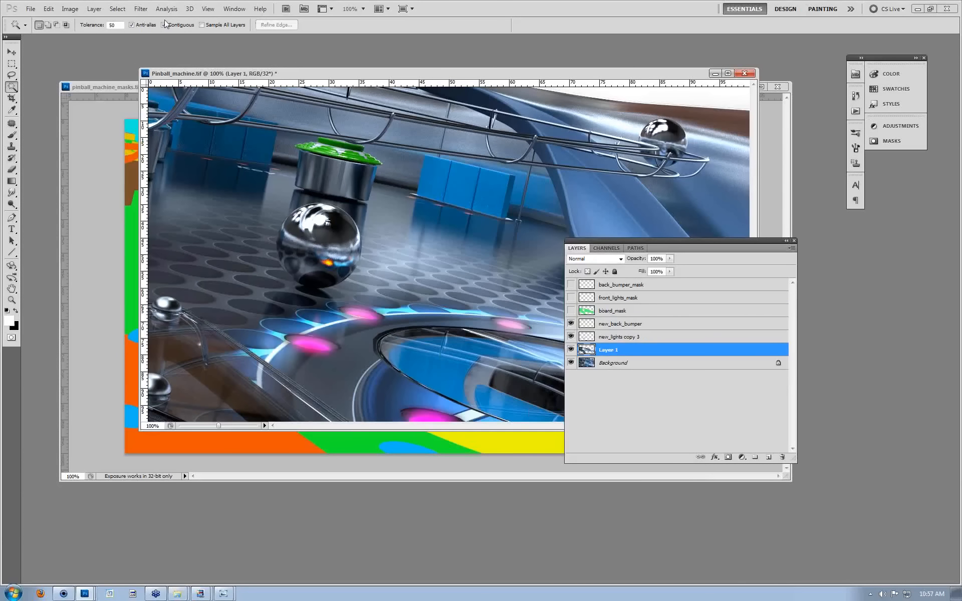
# Brighten the copied board with a Levels adjustment, setting the midtone input to about 0.68 and the white input to about 111.
pyautogui.click(70, 8)
pyautogui.moveTo(86, 34)
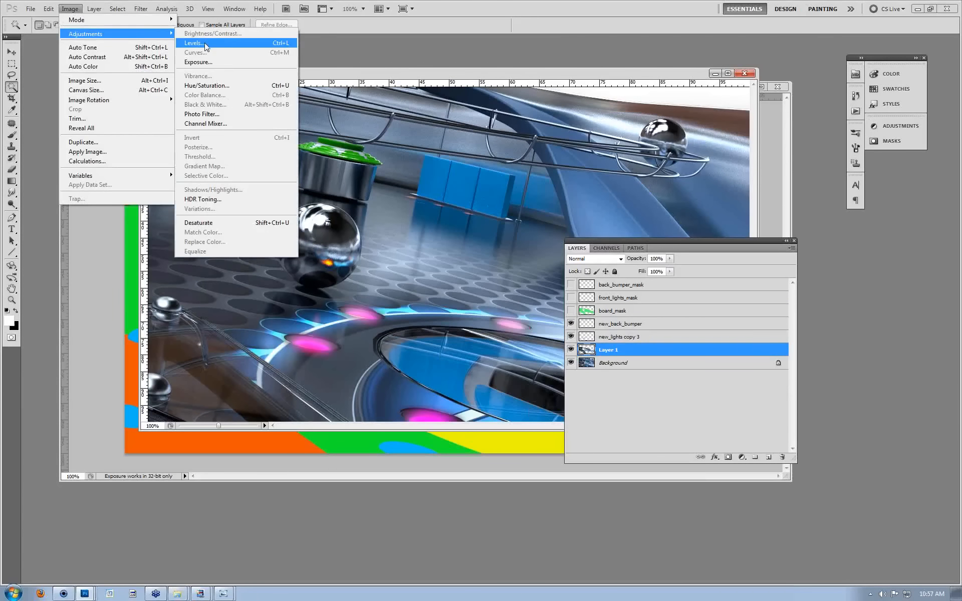
pyautogui.click(205, 43)
pyautogui.moveTo(730, 221); pyautogui.dragTo(658, 219)
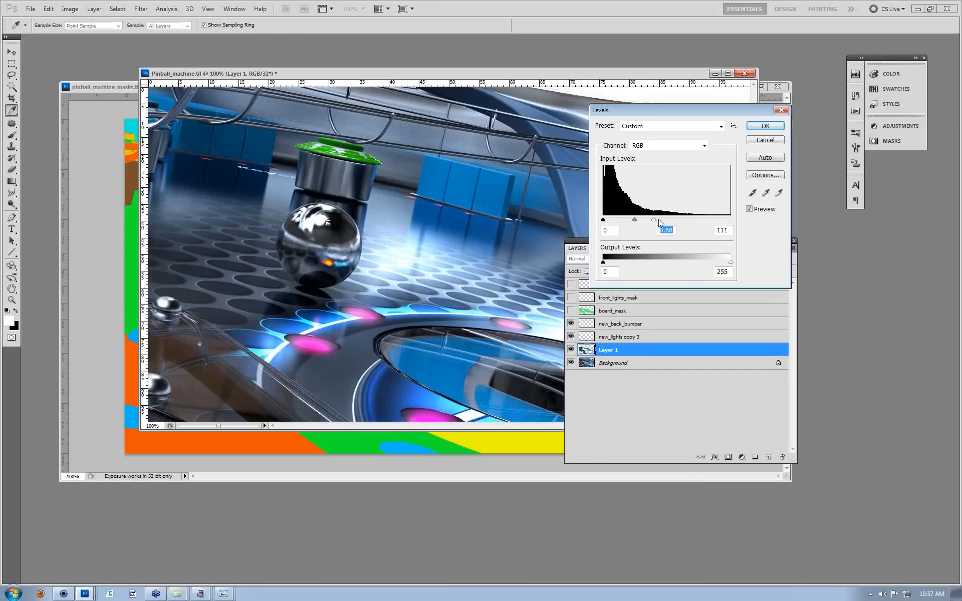
pyautogui.click(769, 125)
# Rename the adjusted board copy as board.
pyautogui.doubleClick(607, 350)
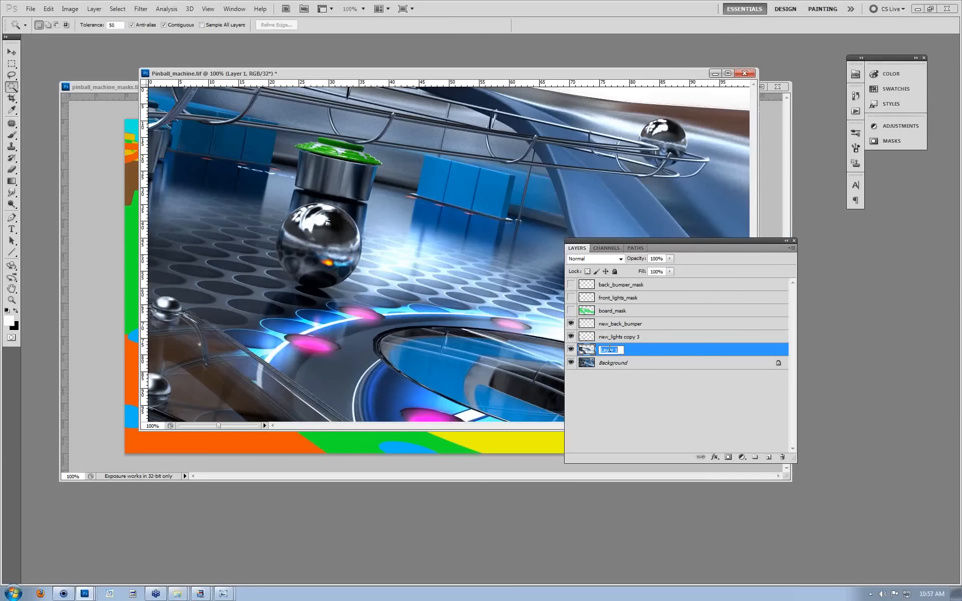
pyautogui.write('board')
pyautogui.press('Return')
# Toggle the visibility of the board, new_lights copy 3 and new_back_bumper layers to compare the image with and without the edits.
pyautogui.click(570, 350)
pyautogui.click(571, 336)
pyautogui.click(571, 323)
pyautogui.click(571, 323)
pyautogui.click(570, 337)
pyautogui.click(571, 351)
pyautogui.click(571, 325)
pyautogui.click(570, 324)
pyautogui.click(620, 323)
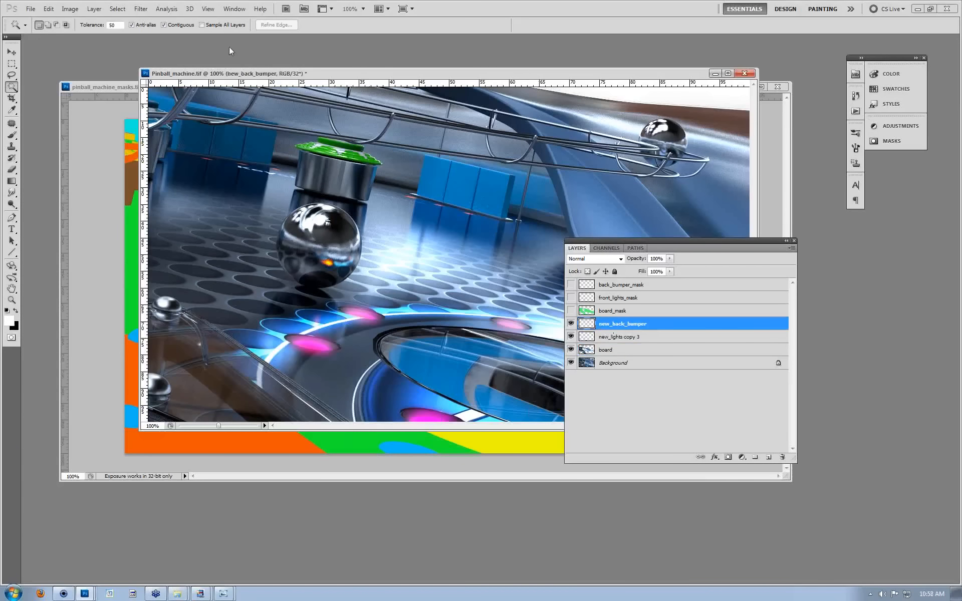
pyautogui.click(69, 9)
pyautogui.moveTo(89, 39)
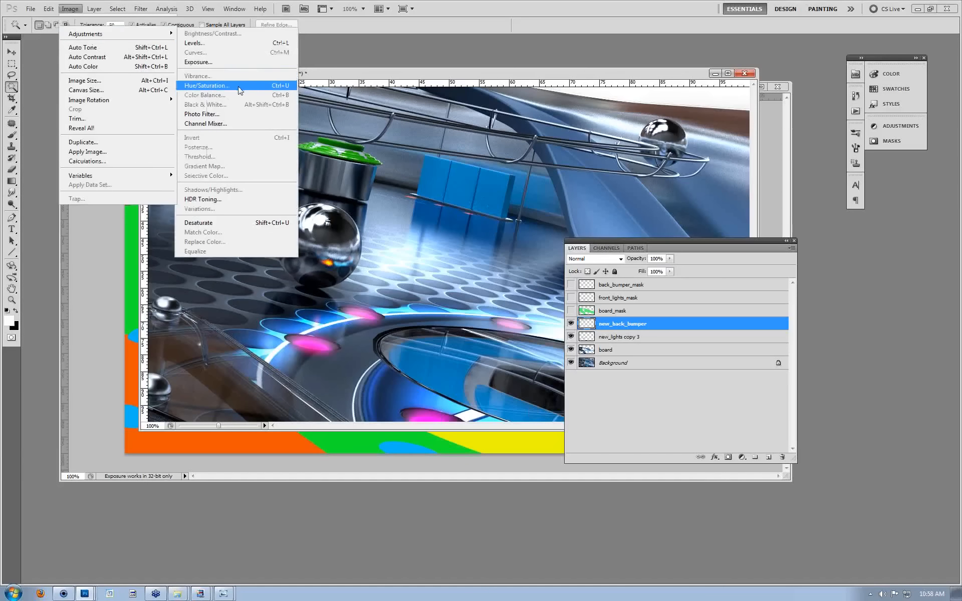
pyautogui.click(205, 86)
pyautogui.moveTo(634, 146); pyautogui.dragTo(626, 204)
pyautogui.click(733, 98)
pyautogui.press('w')
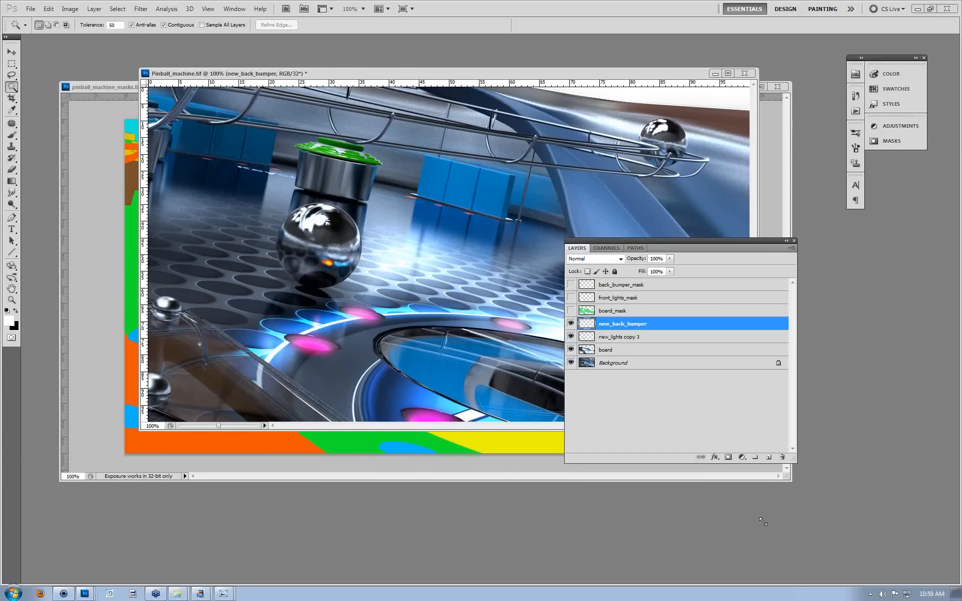
# Switch to KeyShot, close the render options and open samples_scene.bip from the Example scenes folder, discarding the current scene's changes.
pyautogui.click(65, 591)
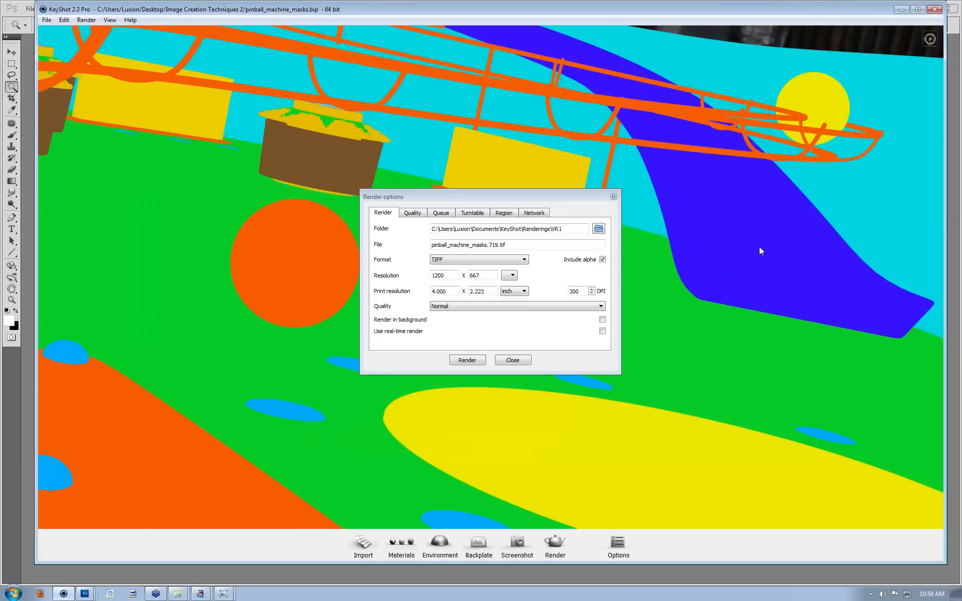
pyautogui.click(613, 197)
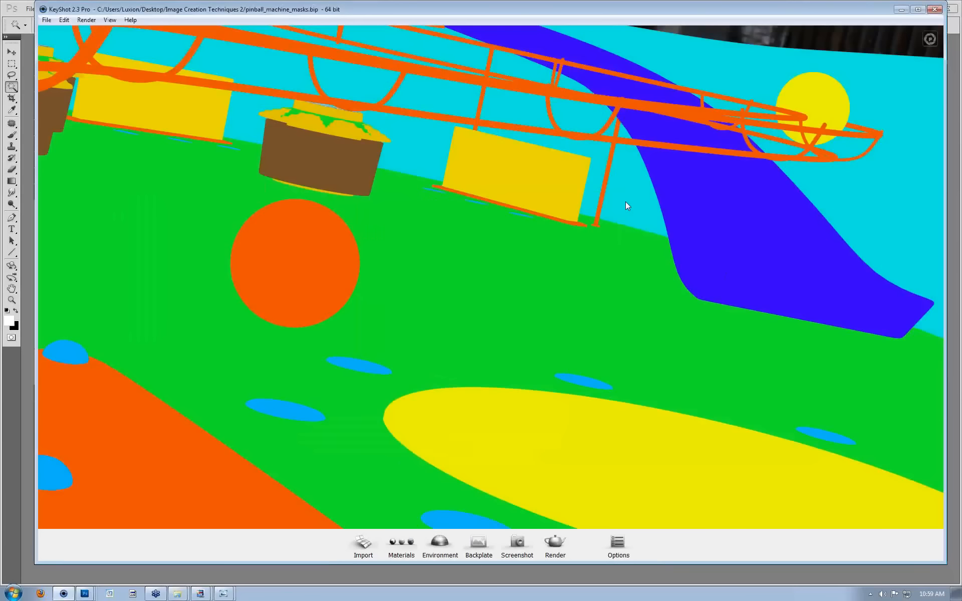
pyautogui.click(50, 23)
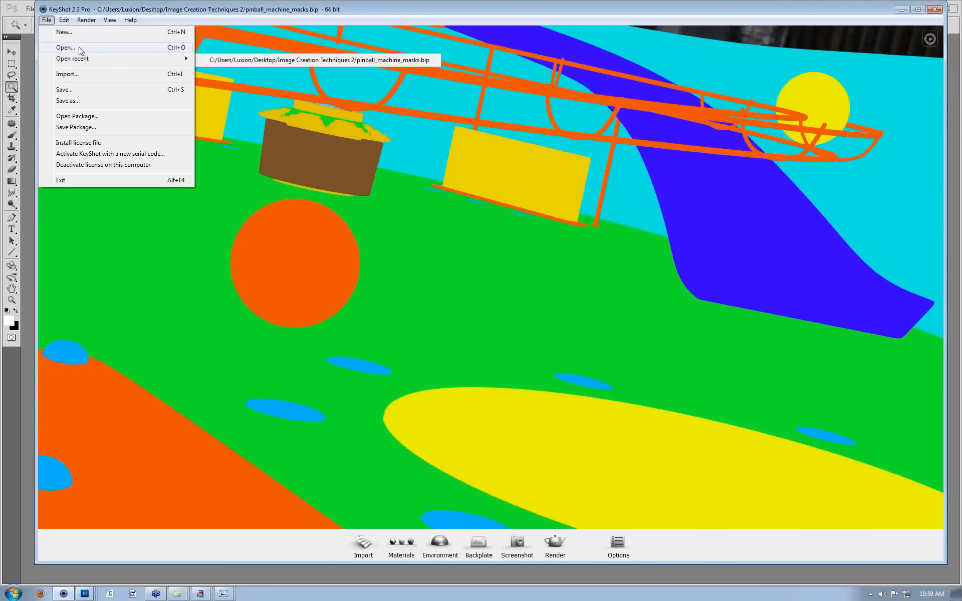
pyautogui.click(80, 48)
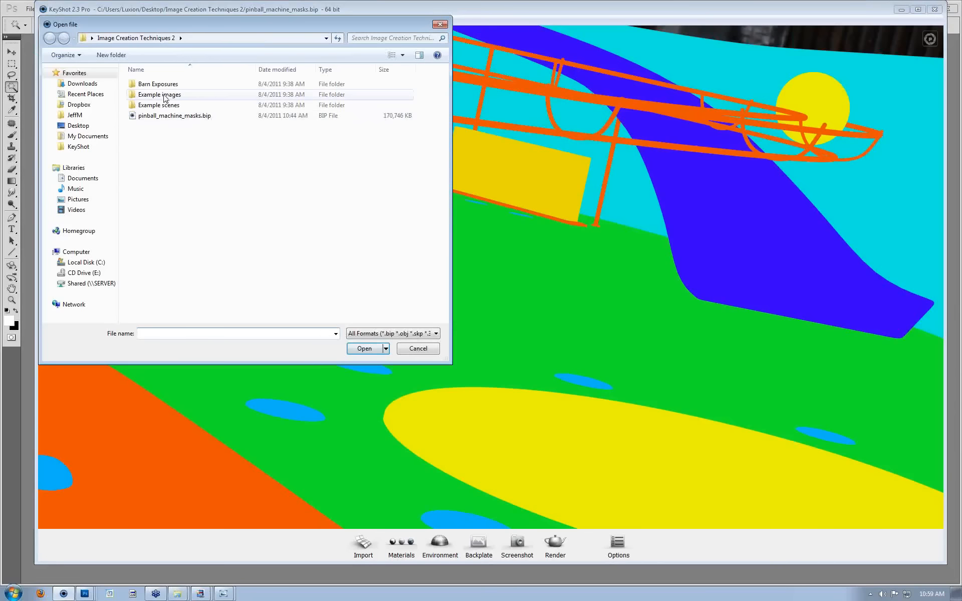
pyautogui.doubleClick(165, 105)
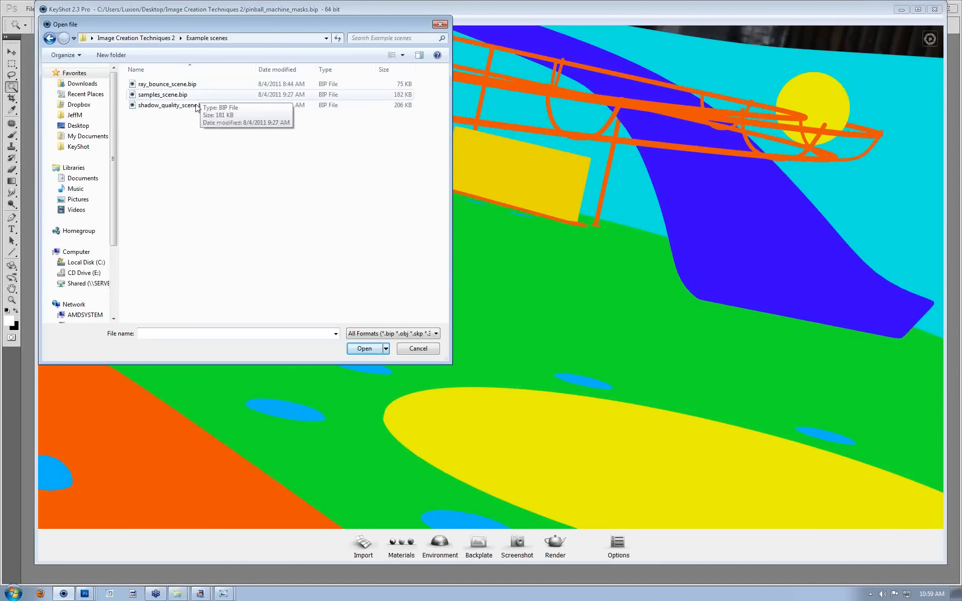
pyautogui.doubleClick(187, 94)
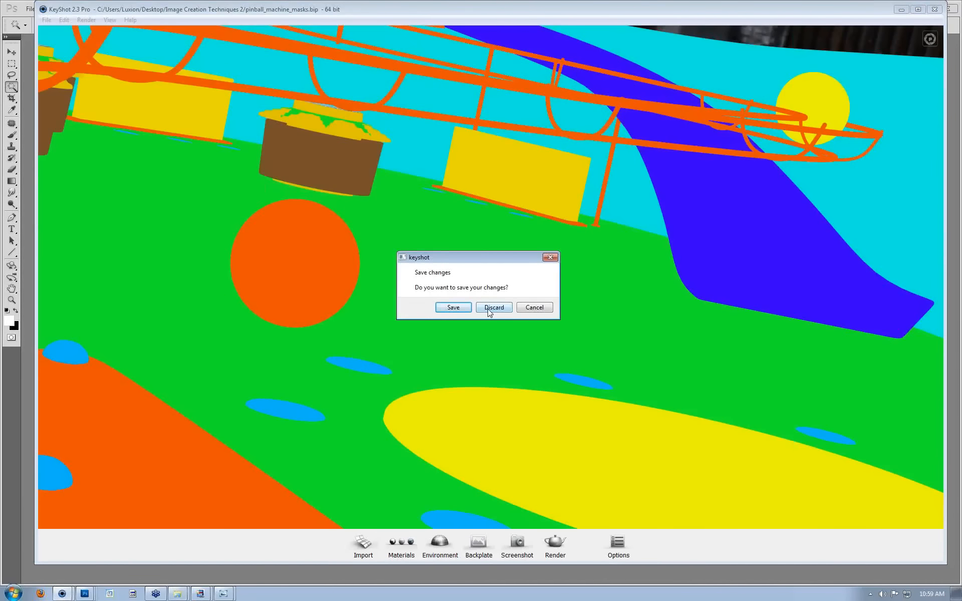
pyautogui.click(489, 308)
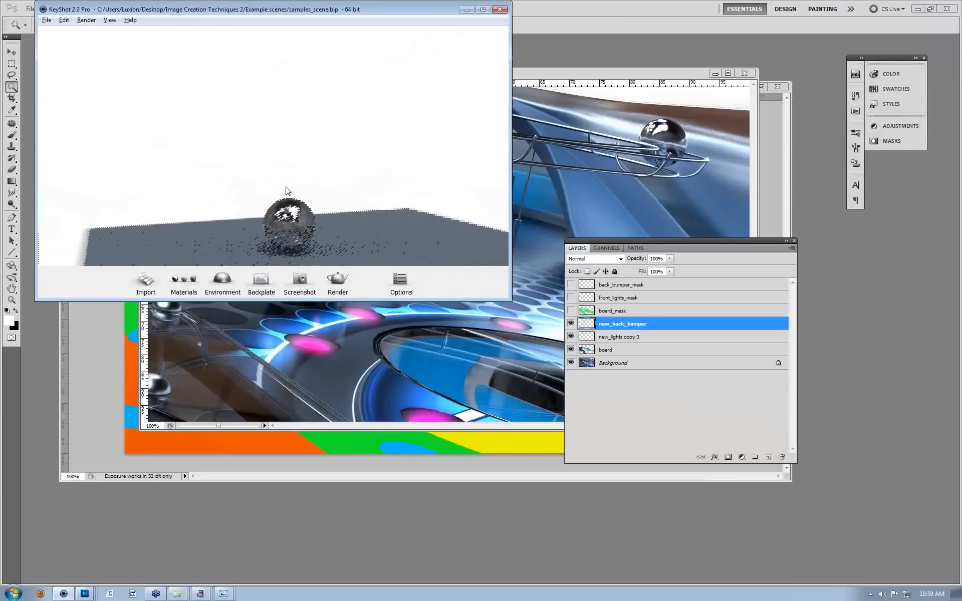
# Change the sphere's material to Paint with zero roughness and a near-black color of RGB 11, 11, 11.
pyautogui.doubleClick(287, 180)
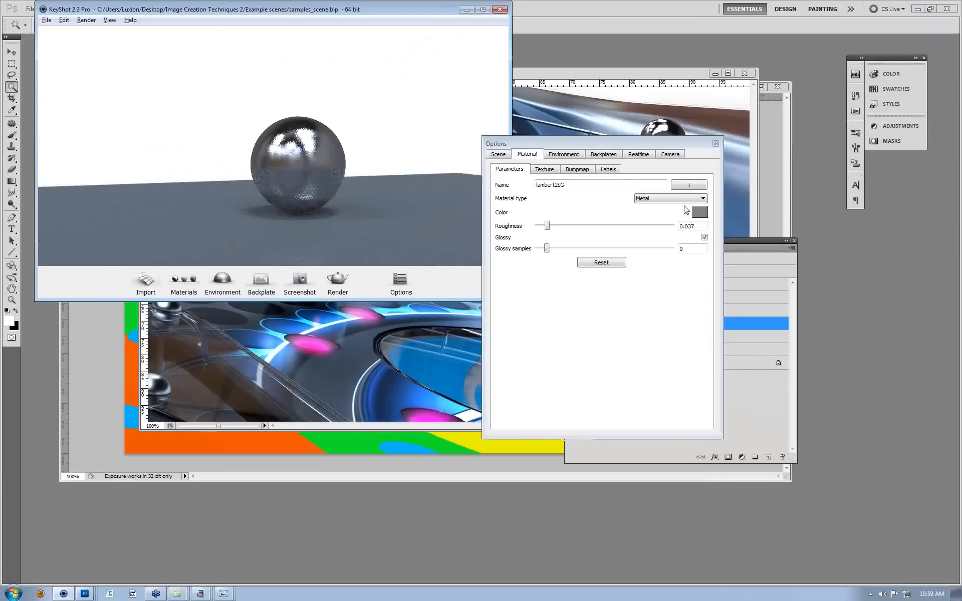
pyautogui.click(675, 198)
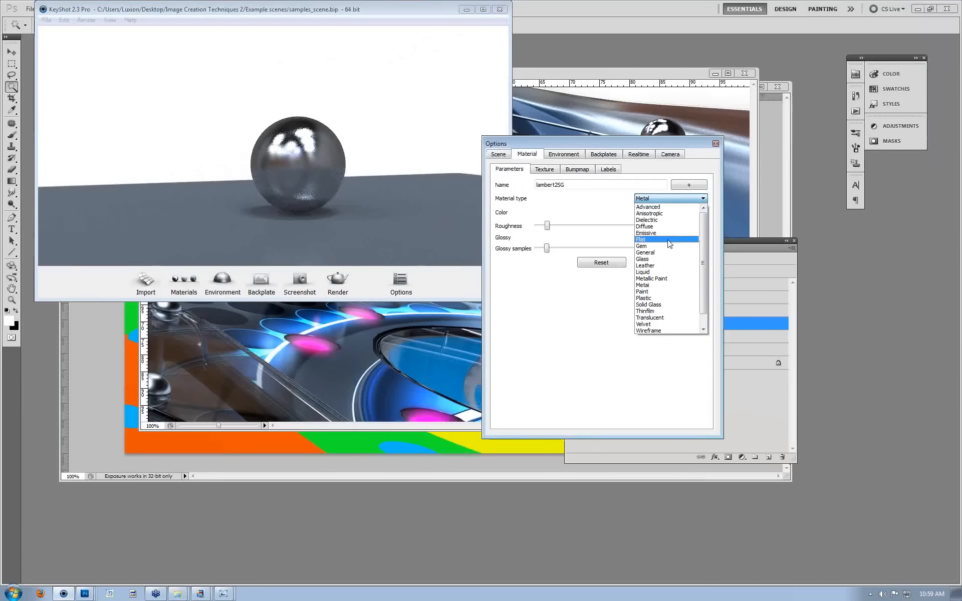
pyautogui.click(668, 292)
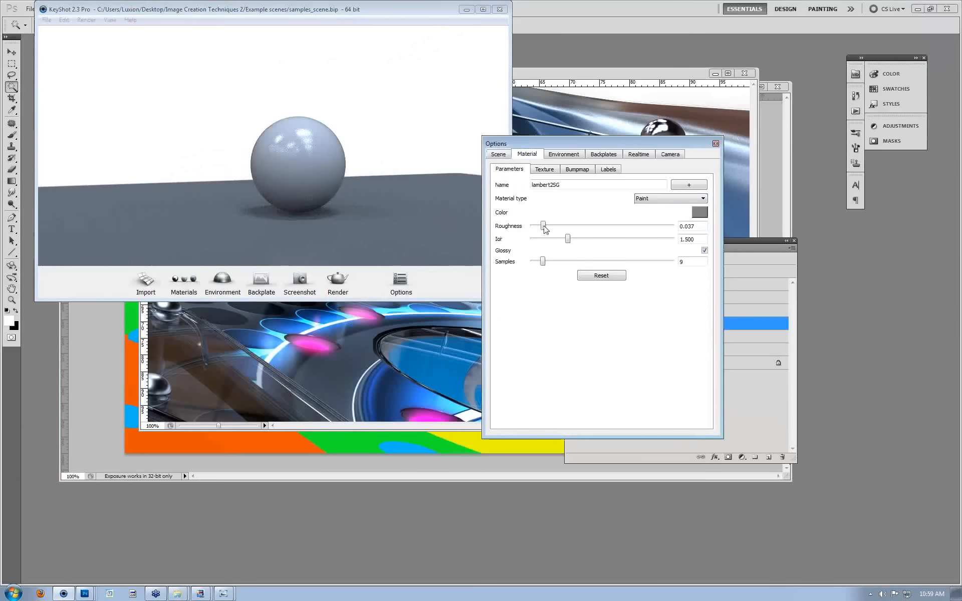
pyautogui.click(700, 212)
pyautogui.click(717, 306)
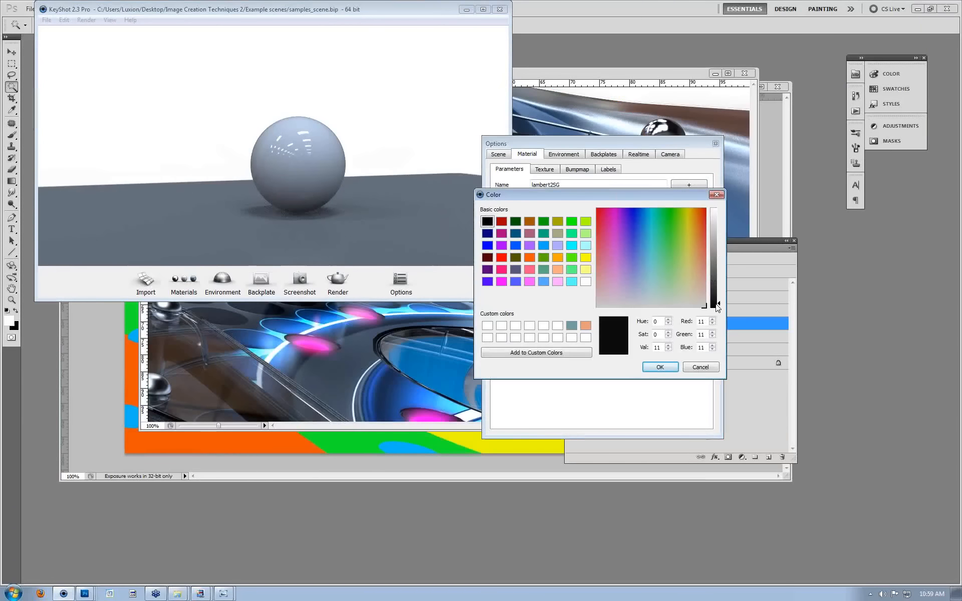
pyautogui.click(659, 367)
# Apply the Luxion conference room environment to the scene and enlarge the KeyShot window, closing the material options.
pyautogui.moveTo(296, 86); pyautogui.dragTo(362, 188)
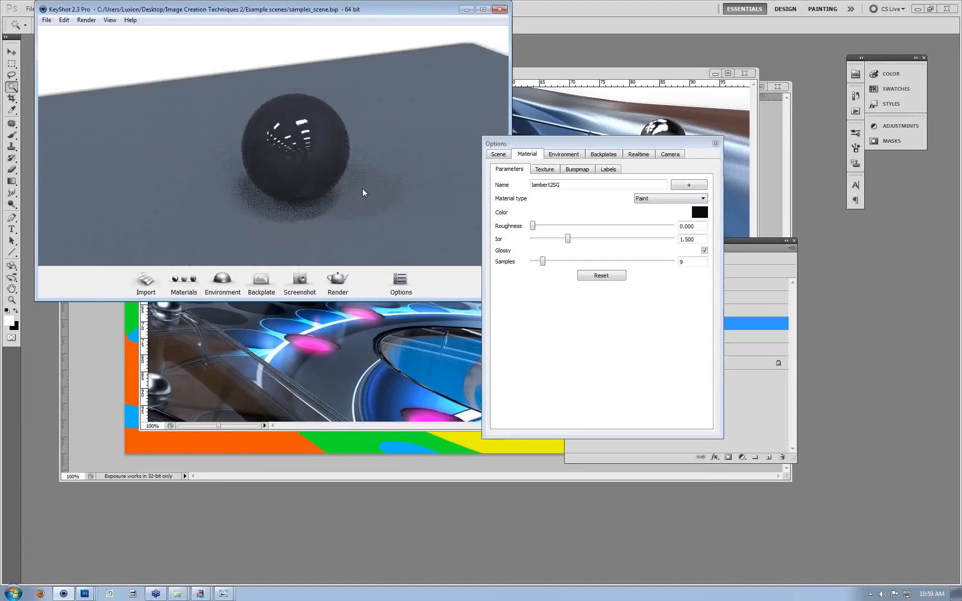
pyautogui.click(222, 281)
pyautogui.click(515, 315)
pyautogui.moveTo(516, 315); pyautogui.dragTo(301, 108)
pyautogui.moveTo(542, 118); pyautogui.dragTo(722, 125)
pyautogui.moveTo(556, 143); pyautogui.dragTo(575, 397)
pyautogui.moveTo(509, 302); pyautogui.dragTo(702, 428)
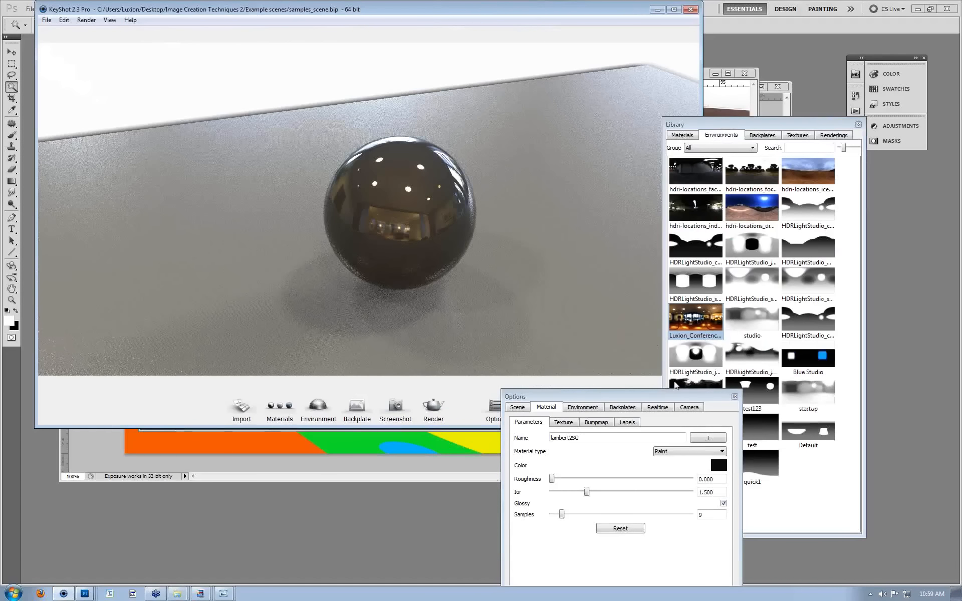
pyautogui.click(734, 396)
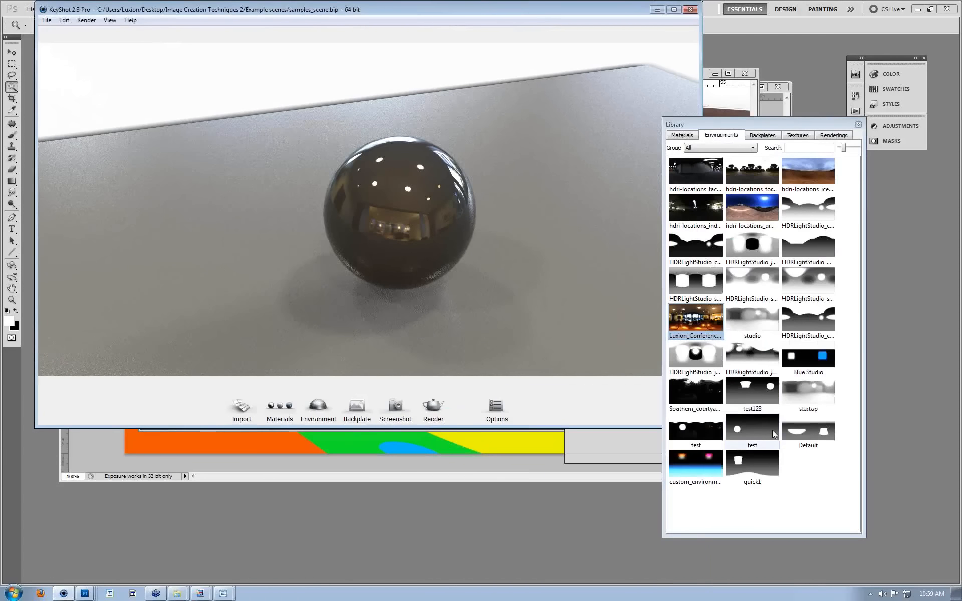
# Try the HDRLightStudio_soft_boxes environment and replace it with the HDRLightStudio environment that has a white sky above a dark wavy gradient.
pyautogui.moveTo(756, 123); pyautogui.dragTo(611, 118)
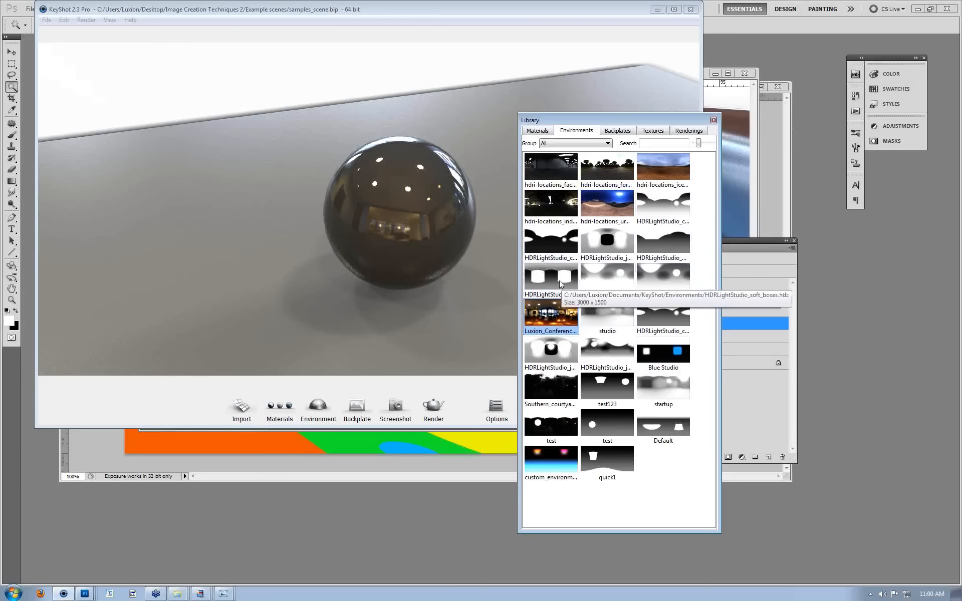
pyautogui.moveTo(560, 284); pyautogui.dragTo(239, 188)
pyautogui.moveTo(662, 245); pyautogui.dragTo(352, 205)
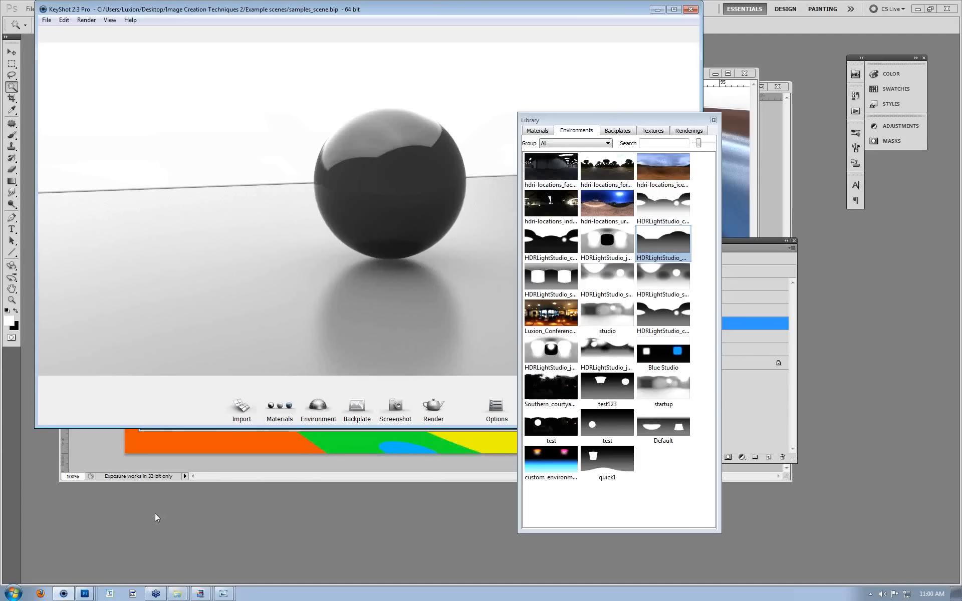
# Switch to Firefox, load apple.com to look for product image references, and minimize the browser.
pyautogui.click(40, 594)
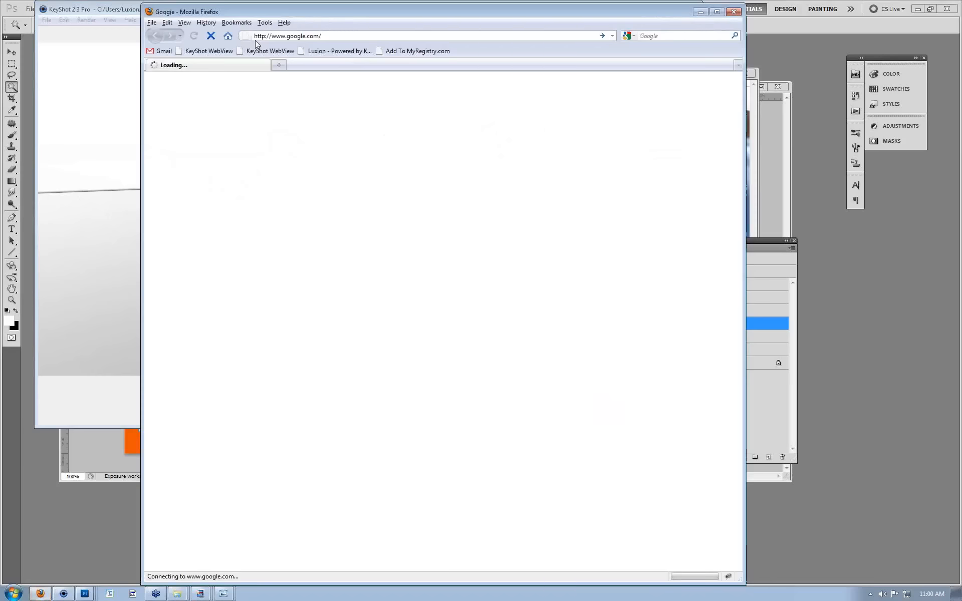
pyautogui.click(255, 37)
pyautogui.write('apple.com')
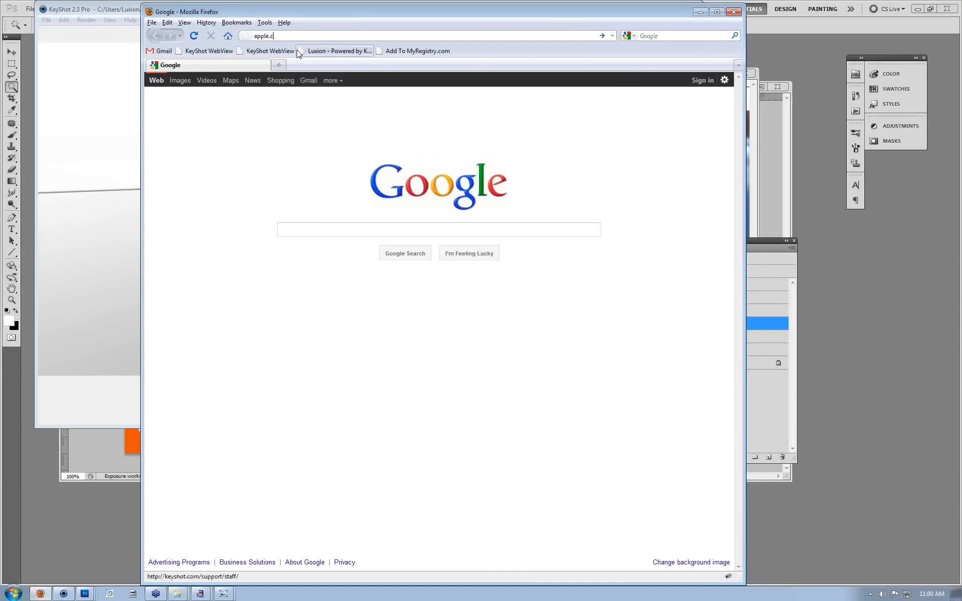
pyautogui.press('Return')
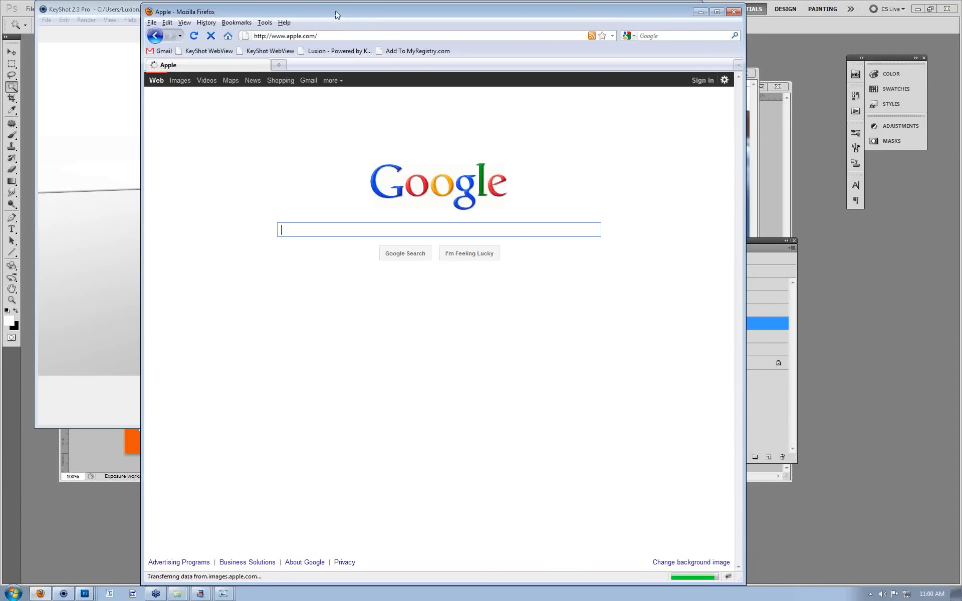
pyautogui.moveTo(590, 18); pyautogui.dragTo(610, 25)
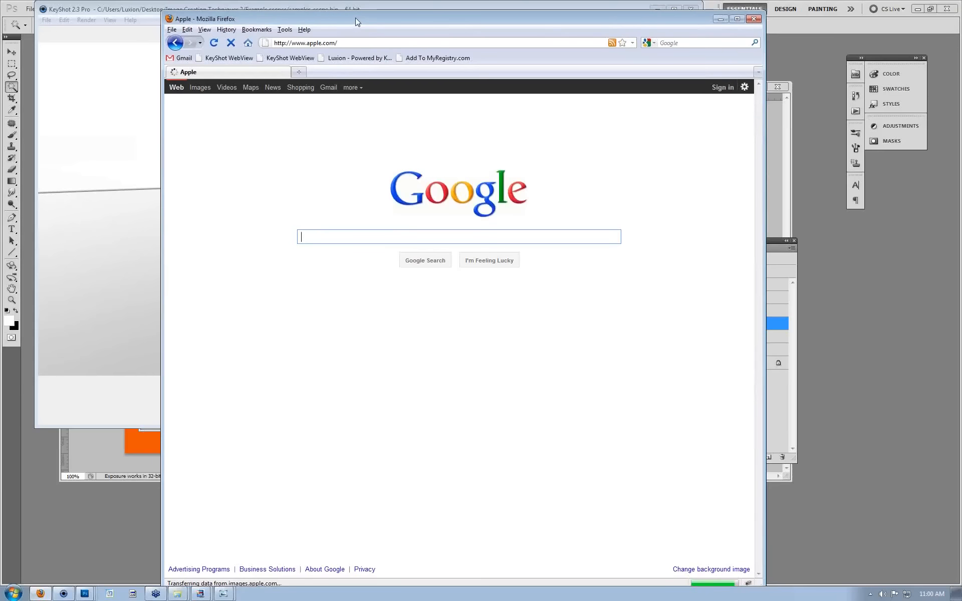
pyautogui.click(720, 19)
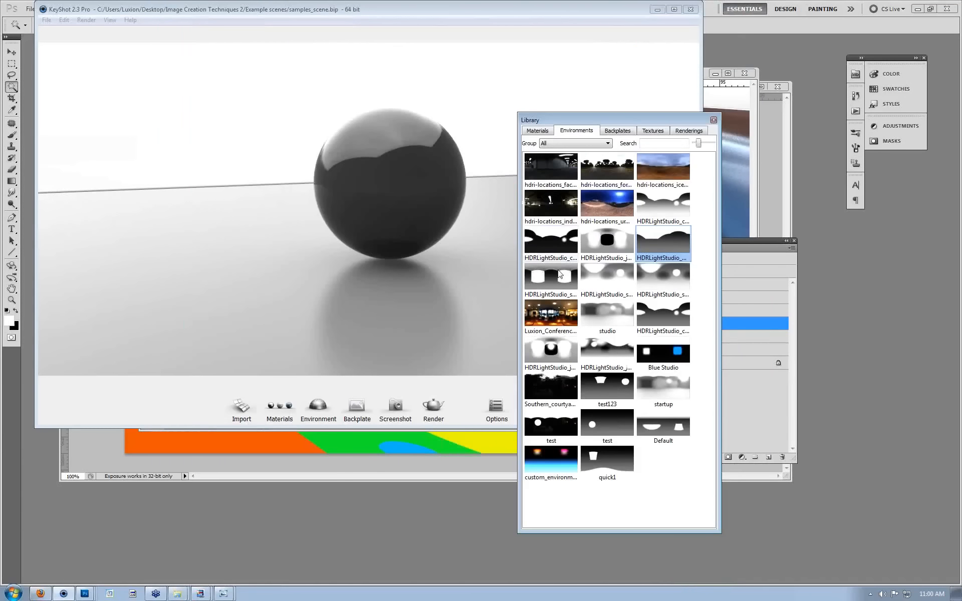
# Close the environment library and rotate the lighting environment to about 51.184 so the highlight on the black sphere shifts.
pyautogui.click(713, 120)
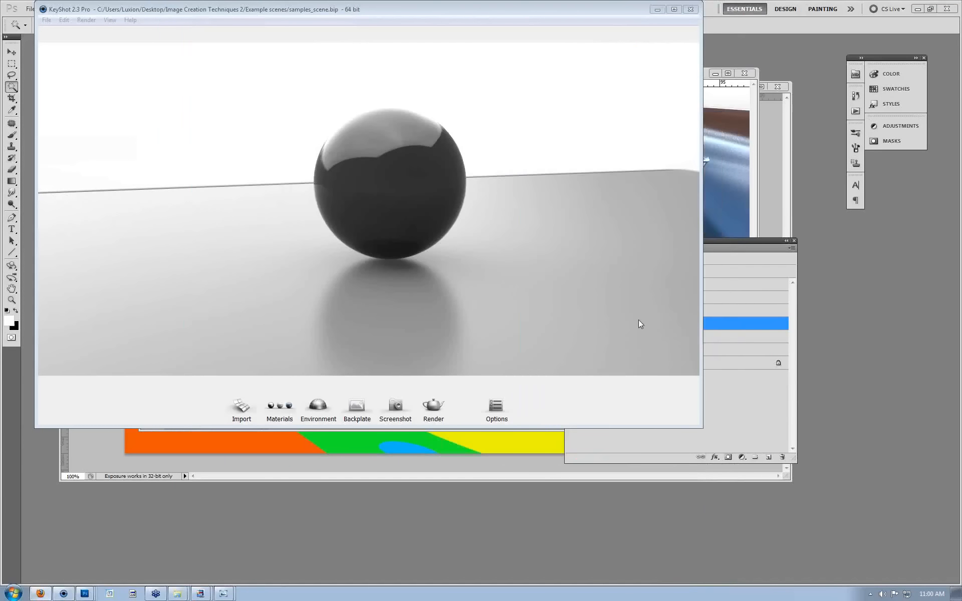
pyautogui.click(497, 407)
pyautogui.moveTo(604, 401); pyautogui.dragTo(654, 144)
pyautogui.click(633, 150)
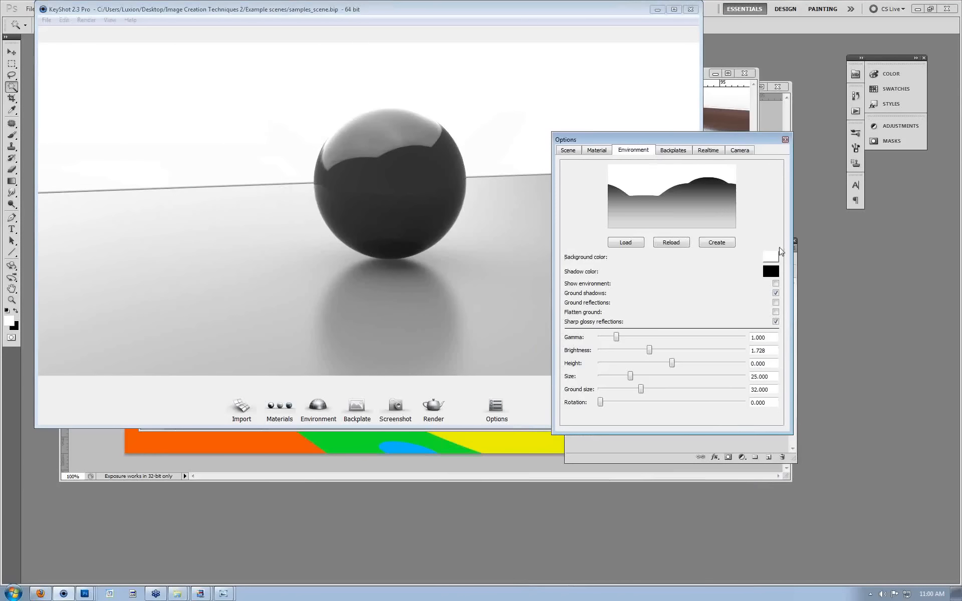
pyautogui.click(873, 207)
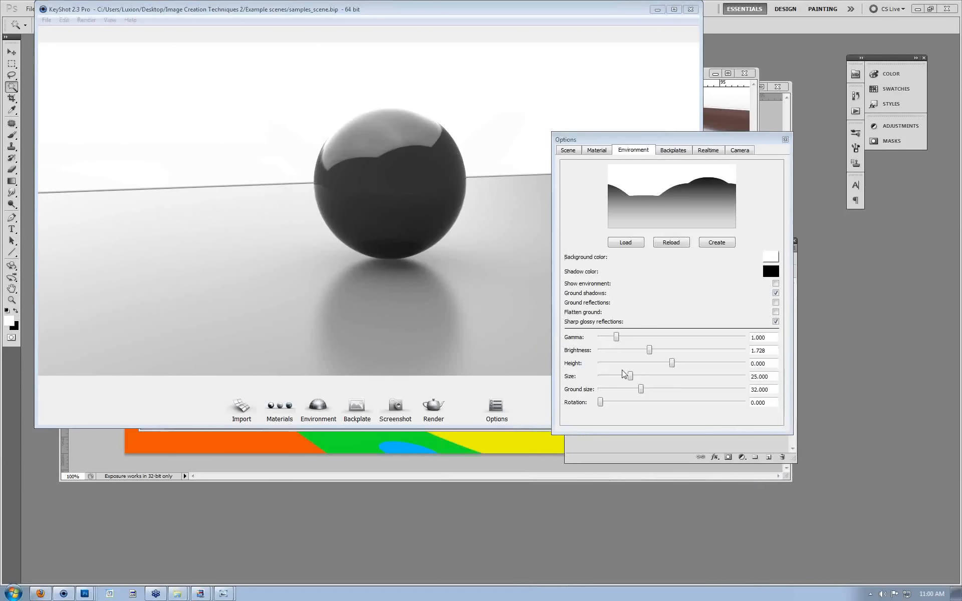
pyautogui.moveTo(600, 403); pyautogui.dragTo(683, 407)
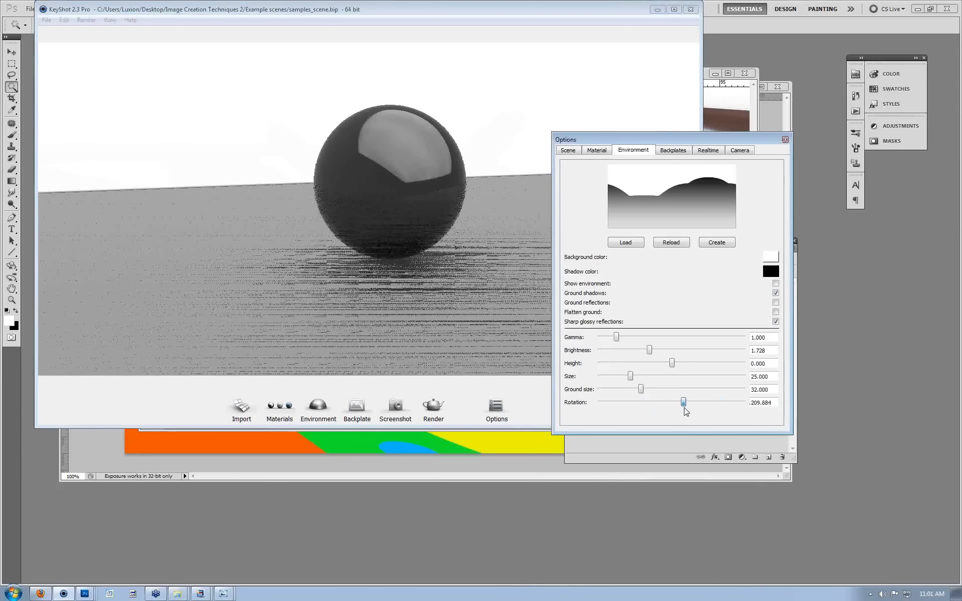
pyautogui.keyDown('ctrl'); pyautogui.moveTo(225, 134); pyautogui.dragTo(551, 124); pyautogui.keyUp('ctrl')
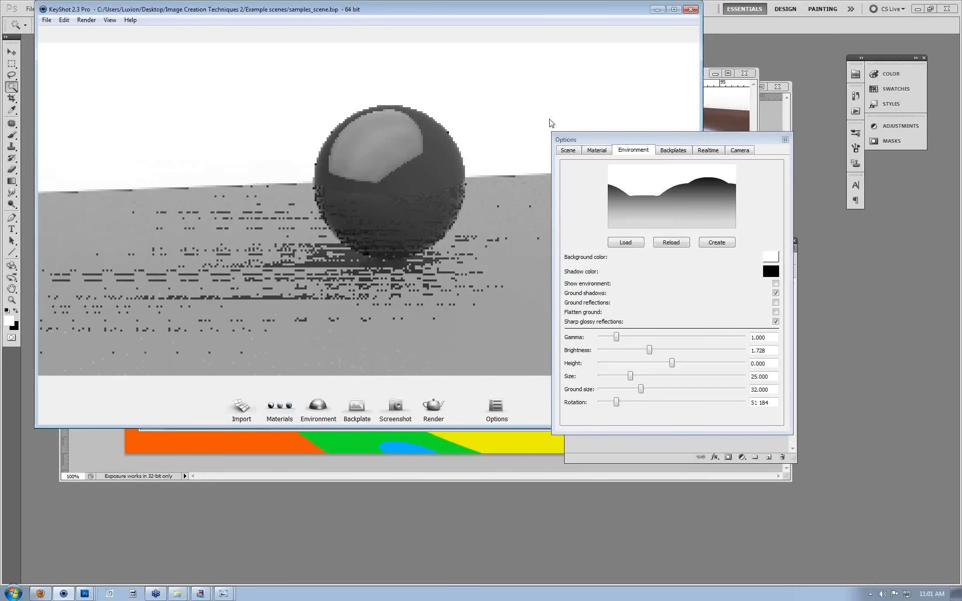
# Lower the lighting environment's height to about -0.370 and adjust its rotation to about 40.434.
pyautogui.moveTo(675, 364); pyautogui.dragTo(618, 361)
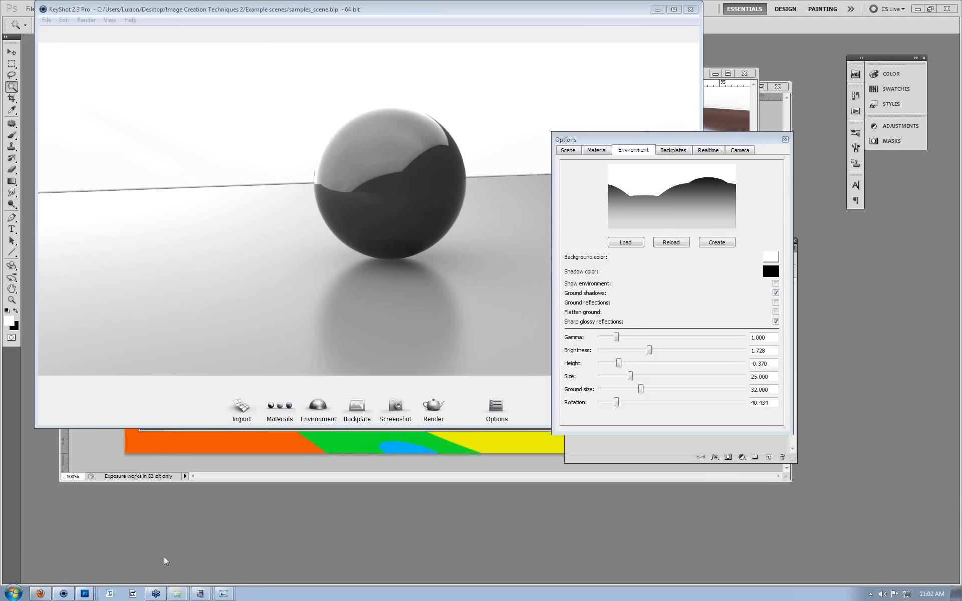
# Switch to Photoshop, zoom Pinball_machine.tif to 400% on the green-topped back bumper, and move the Layers panel clear of it.
pyautogui.moveTo(84, 593)
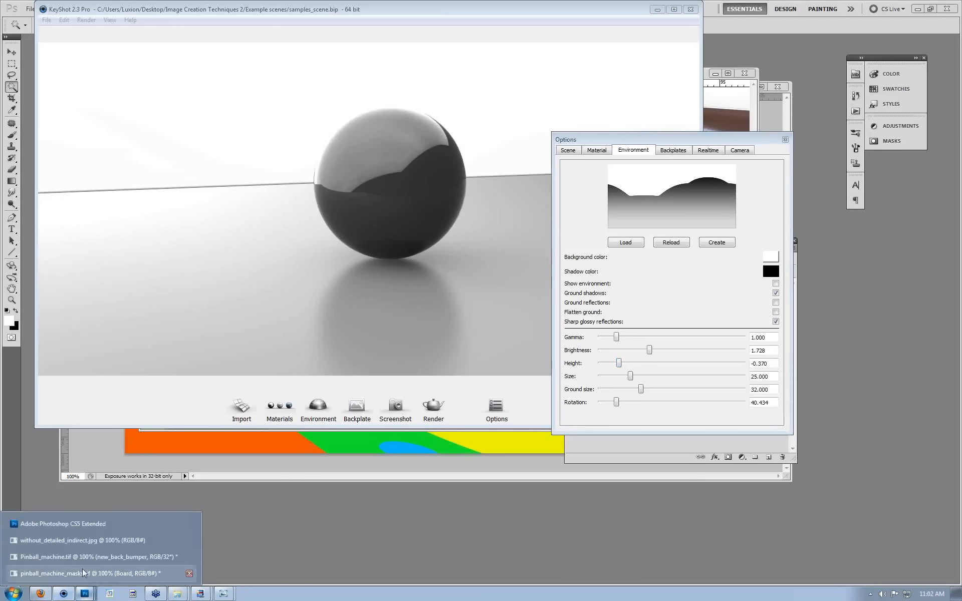
pyautogui.click(75, 524)
pyautogui.click(11, 299)
pyautogui.click(306, 162)
pyautogui.click(307, 162)
pyautogui.click(306, 161)
pyautogui.moveTo(369, 142); pyautogui.dragTo(365, 242)
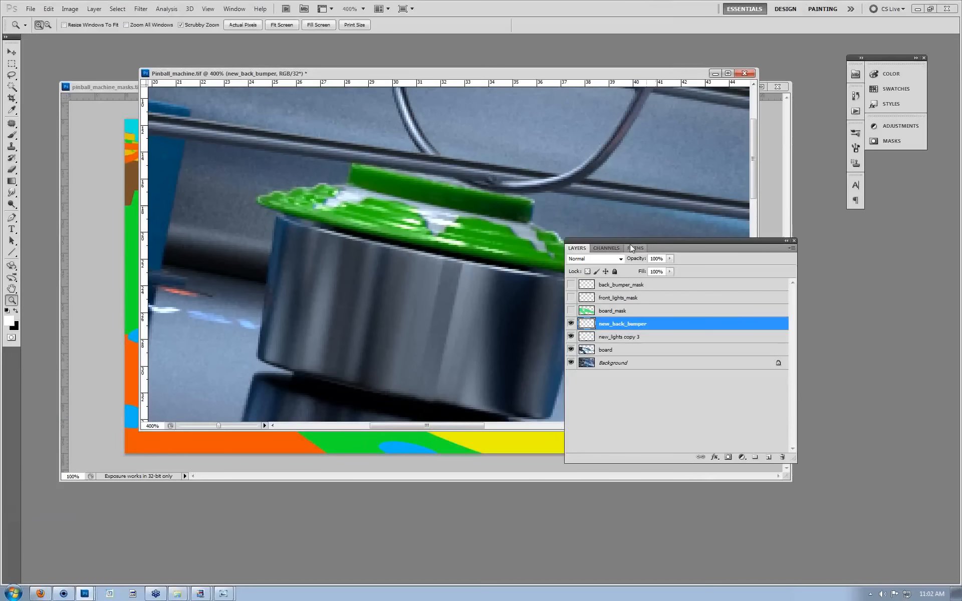
pyautogui.click(85, 181)
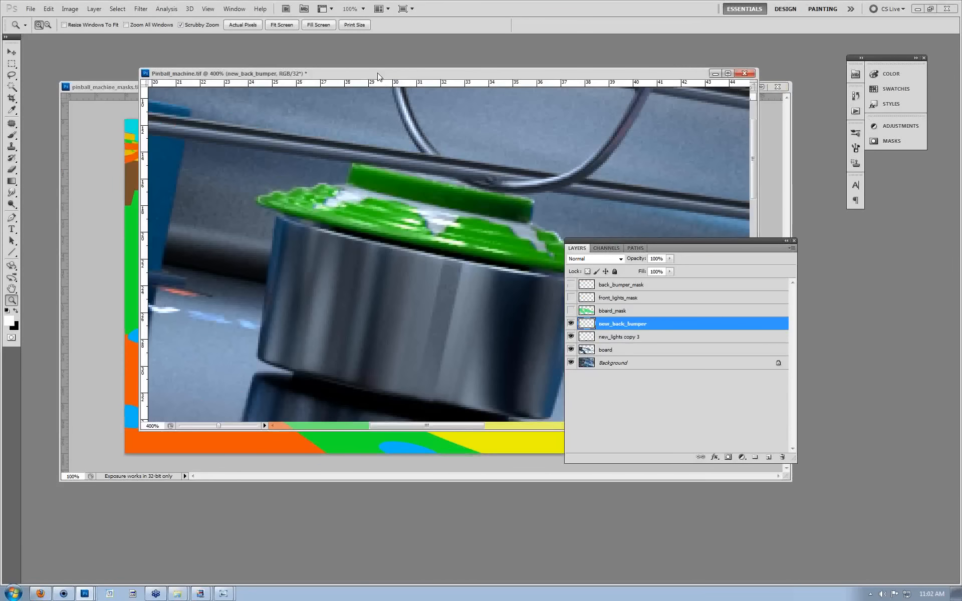
pyautogui.click(377, 76)
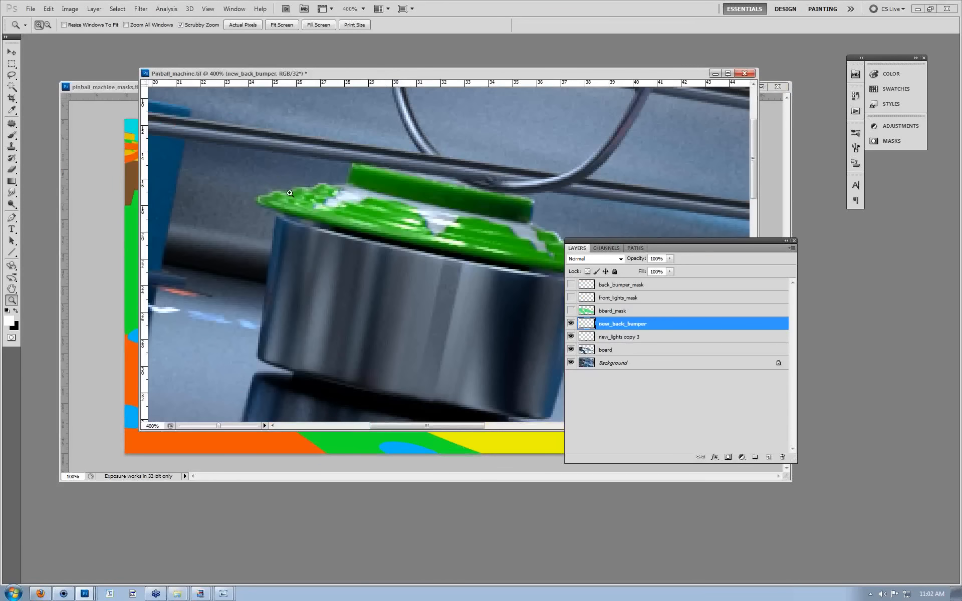
# Toggle the visibility of the new_back_bumper layer off and on repeatedly to compare the bumper with and without the edit.
pyautogui.click(571, 324)
pyautogui.click(571, 324)
pyautogui.click(571, 324)
pyautogui.click(571, 324)
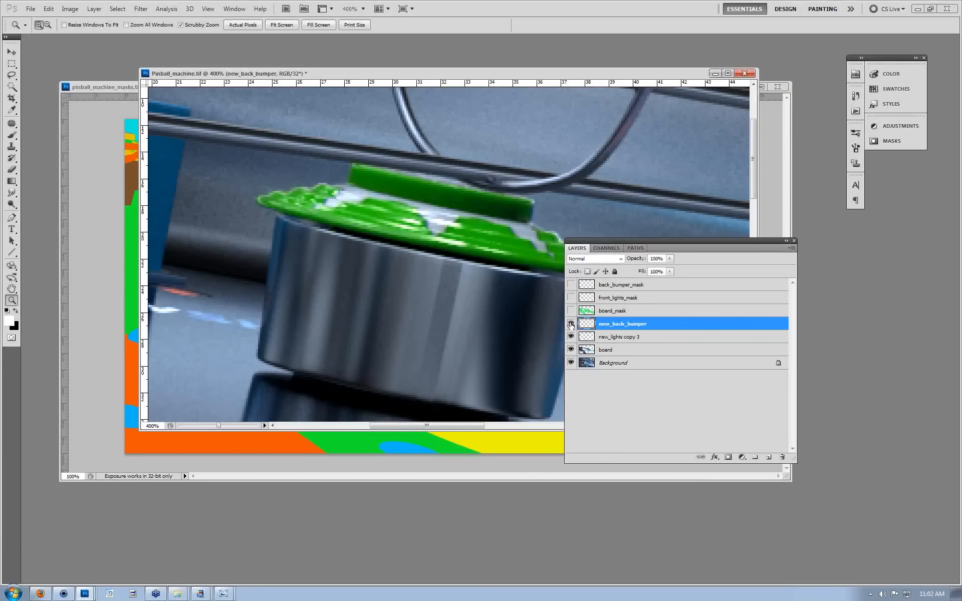